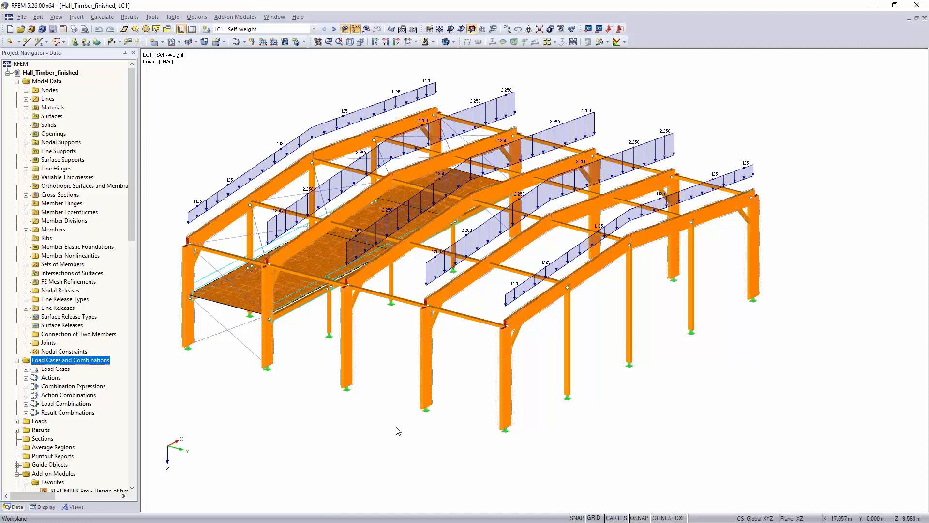
Examine the timber hall model from several angles and review its list of load cases and load combinations
middle_click_drag(382, 382, 331, 431)
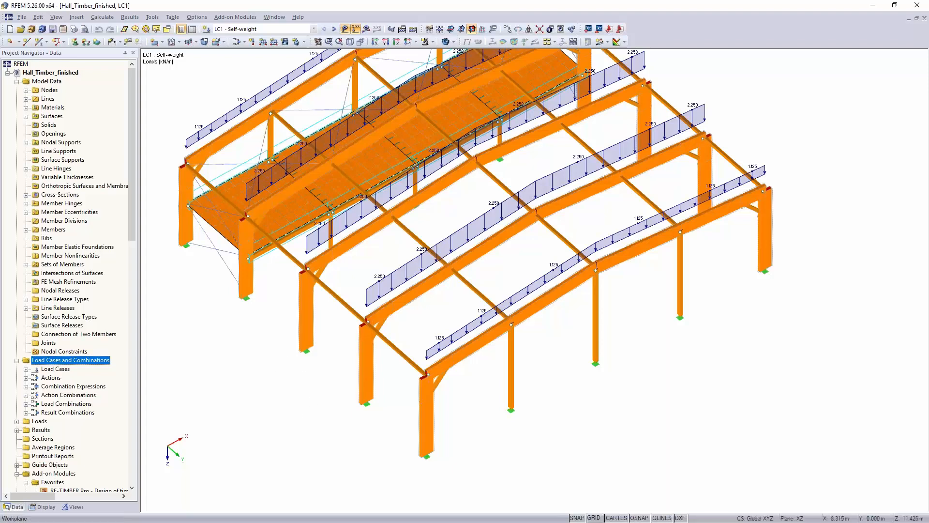
middle_click_drag(330, 361, 315, 316, "ctrl")
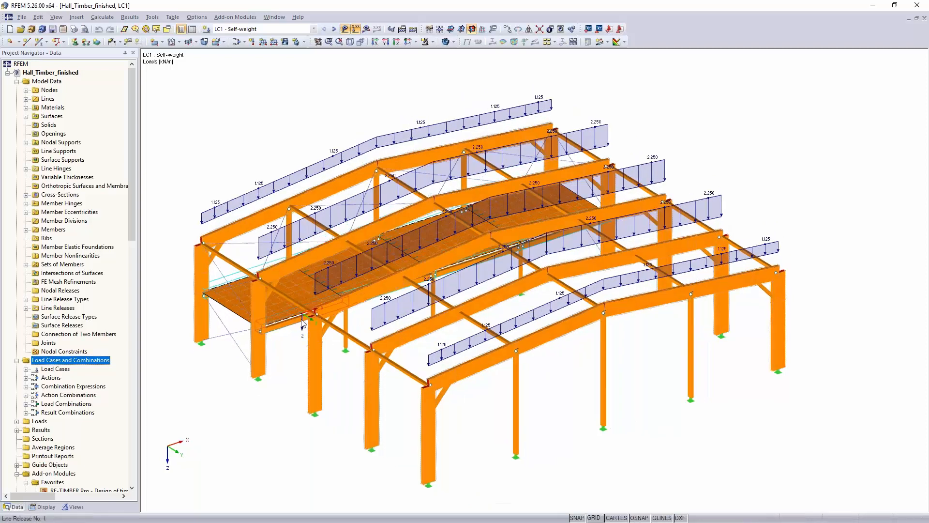
middle_click_drag(299, 386, 346, 368)
middle_click_drag(271, 305, 278, 263, "ctrl")
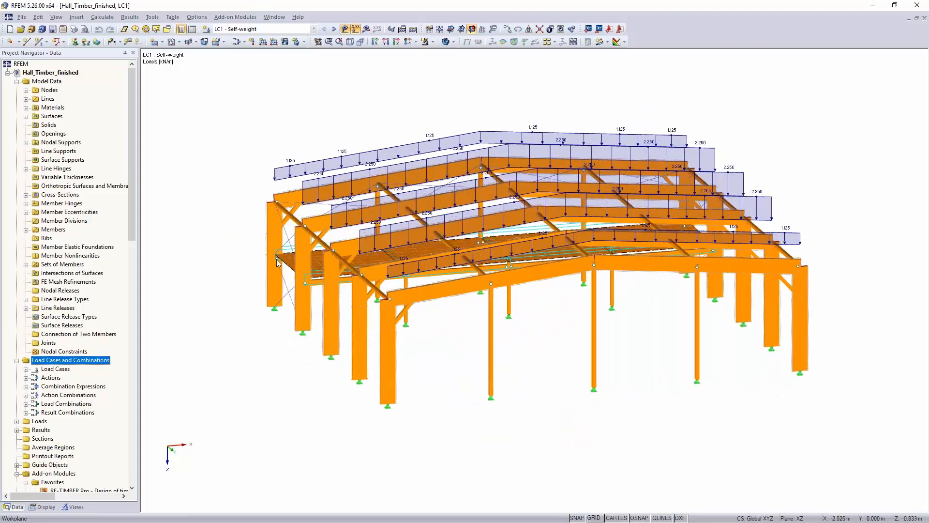
left_click(246, 29)
scroll(246, 33, "down", 2)
scroll(237, 102, "down", 7)
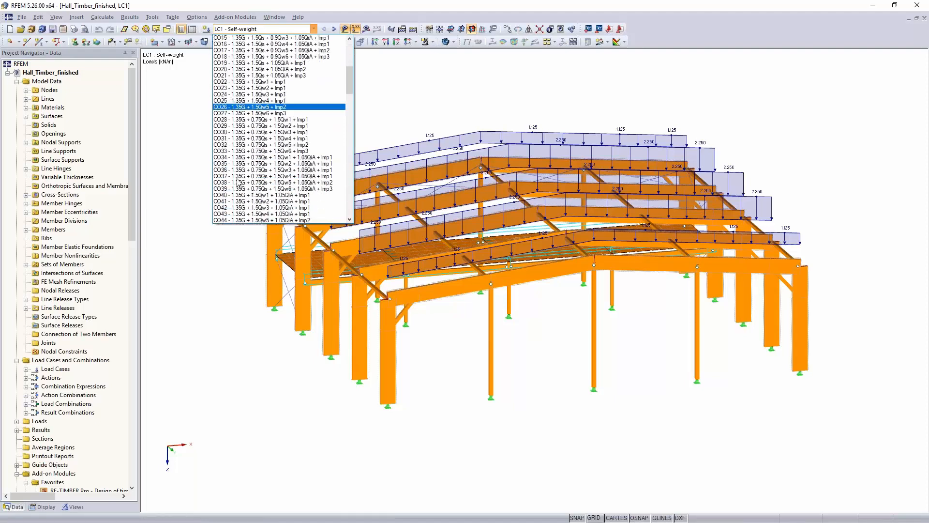
scroll(237, 181, "down", 9)
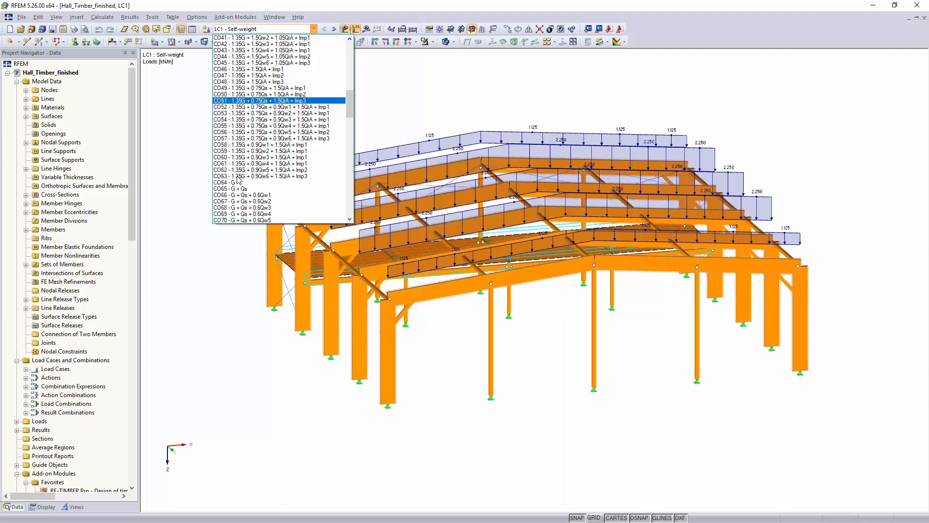
scroll(238, 180, "down", 9)
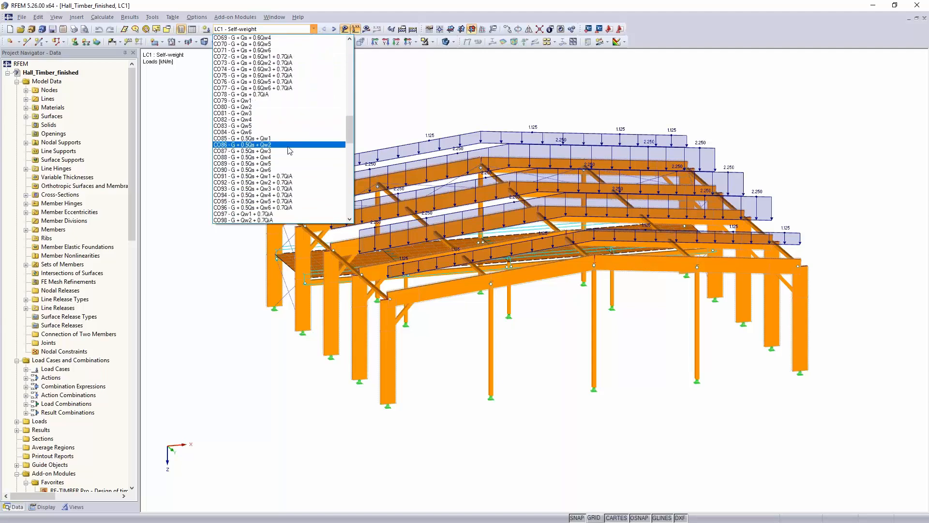
scroll(237, 169, "down", 9)
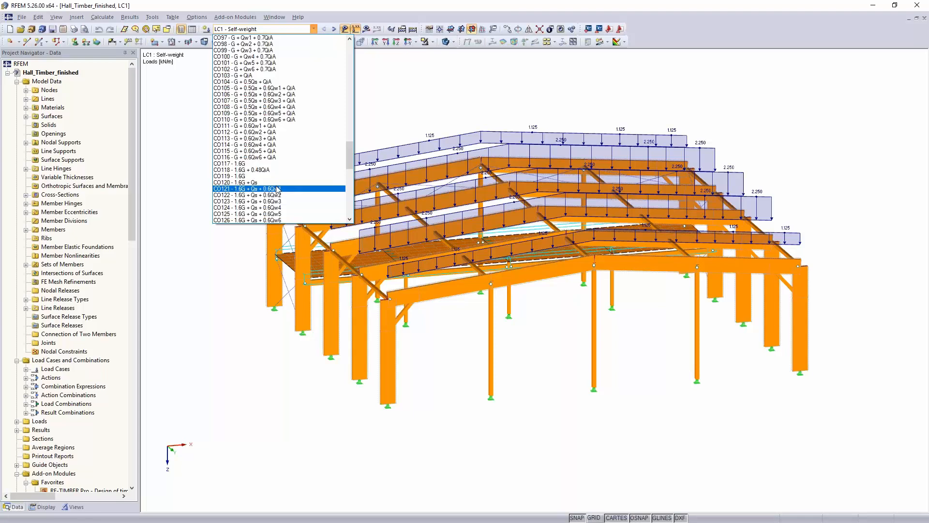
left_click(446, 98)
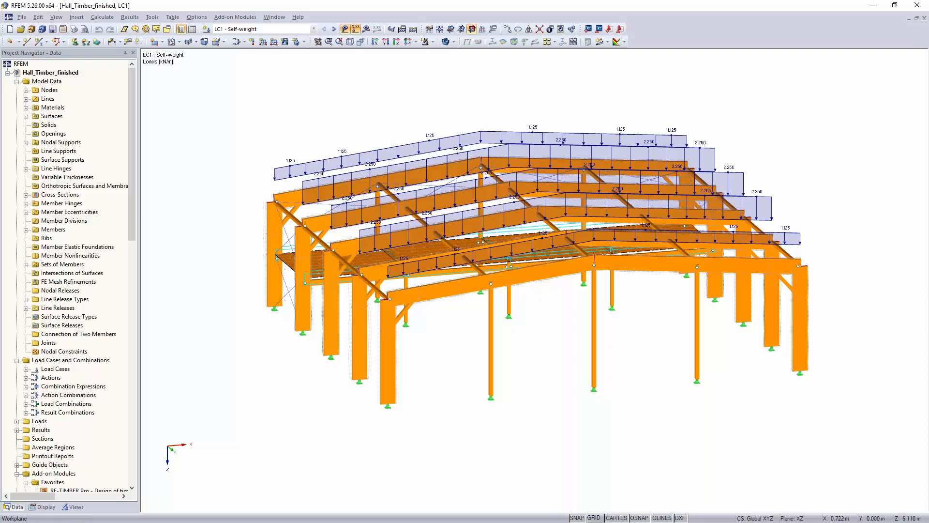
Isolate the middle frame of the hall as the only visible part and view it in the Y-direction
middle_click_drag(290, 434, 234, 358)
middle_click_drag(459, 342, 513, 403, "ctrl")
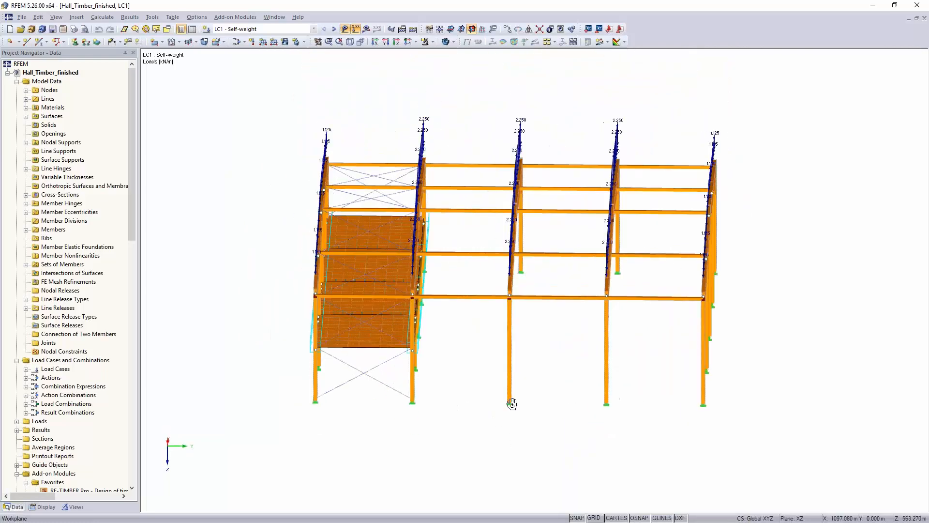
left_click_drag(465, 110, 555, 455)
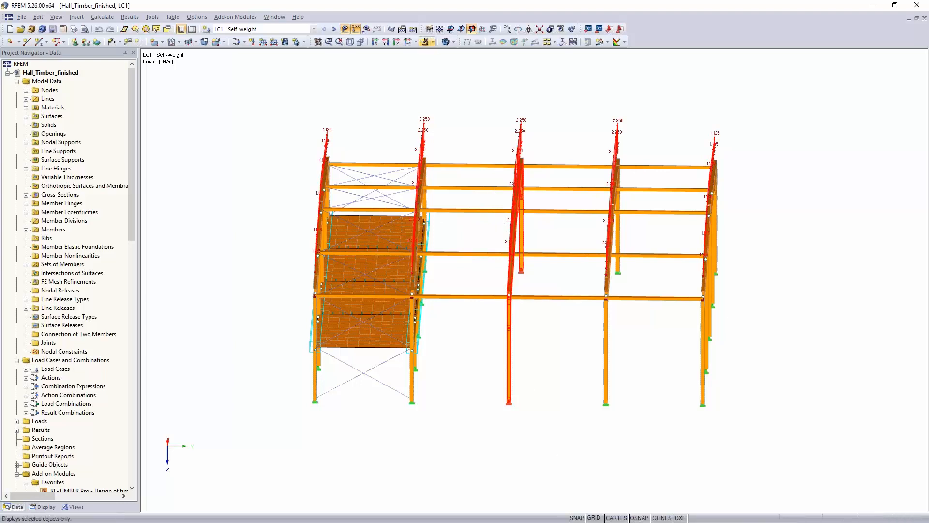
left_click(432, 41)
left_click(450, 54)
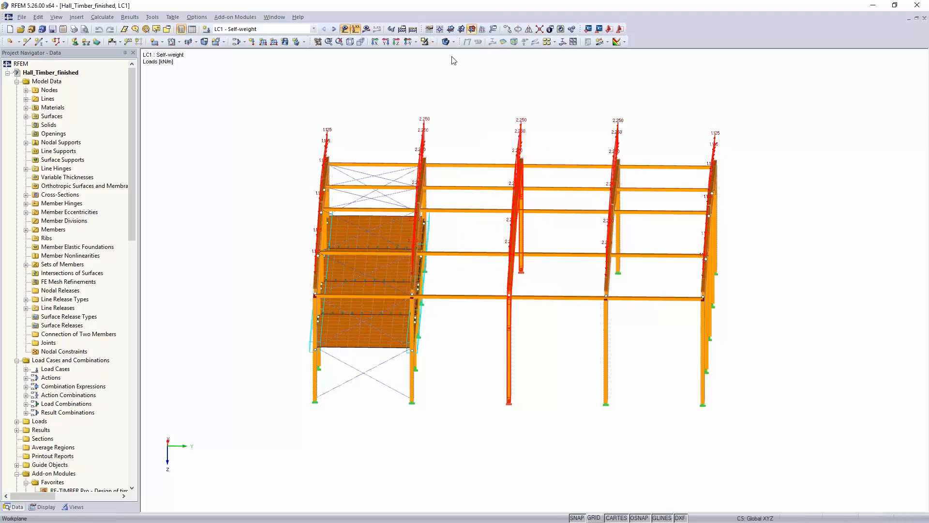
left_click(386, 42)
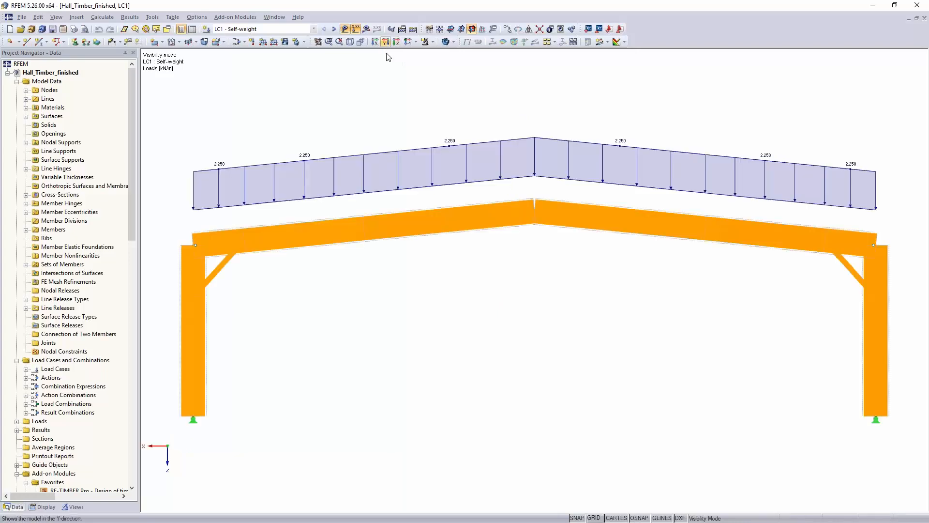
scroll(516, 217, "down", 2)
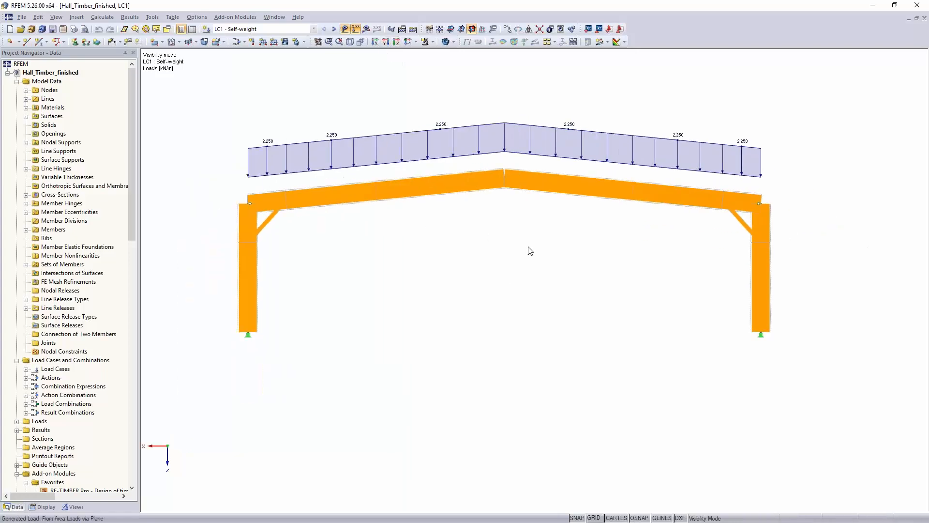
Display the loads of load combination CO117 - 1.6G on the isolated frame
left_click(314, 29)
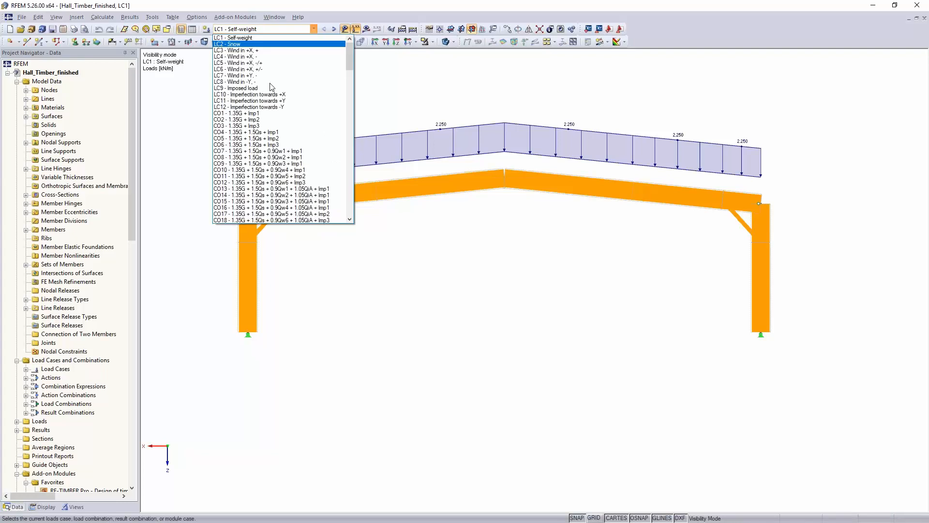
scroll(289, 133, "down", 2)
scroll(289, 133, "down", 14)
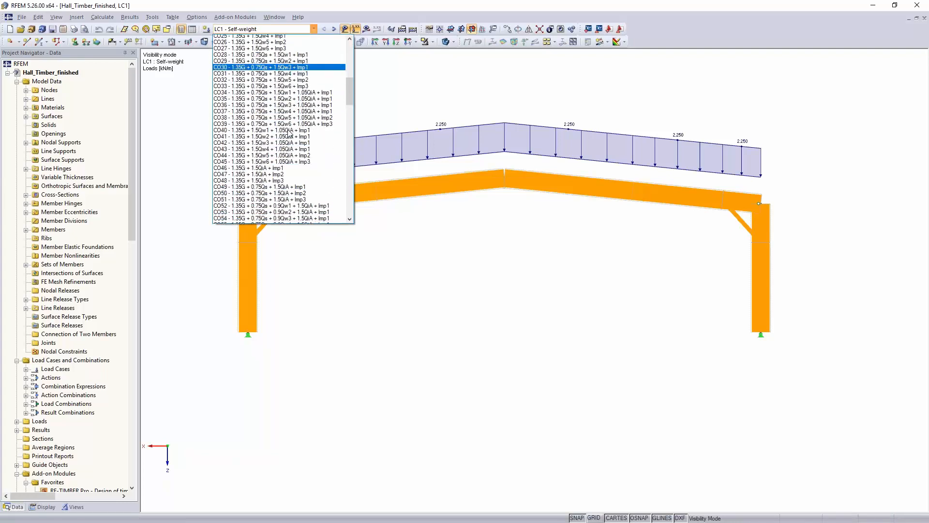
scroll(289, 133, "down", 10)
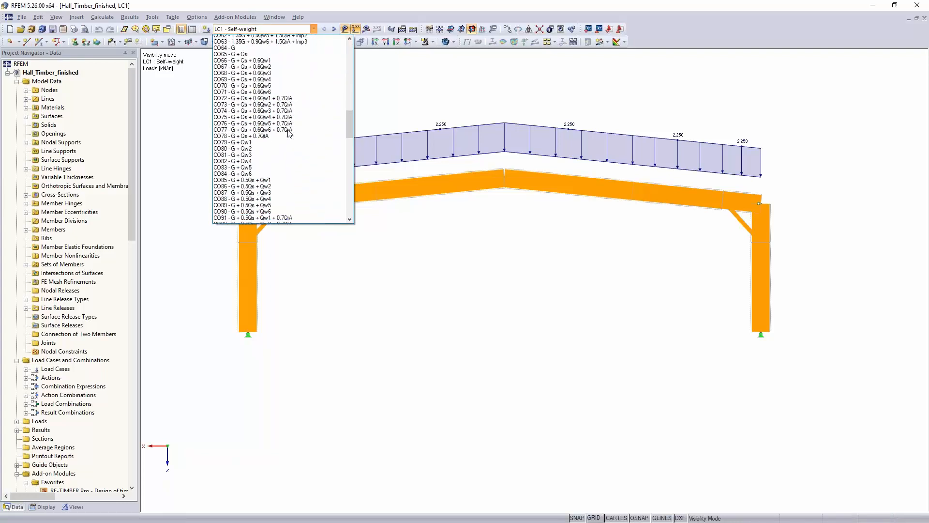
scroll(289, 133, "down", 9)
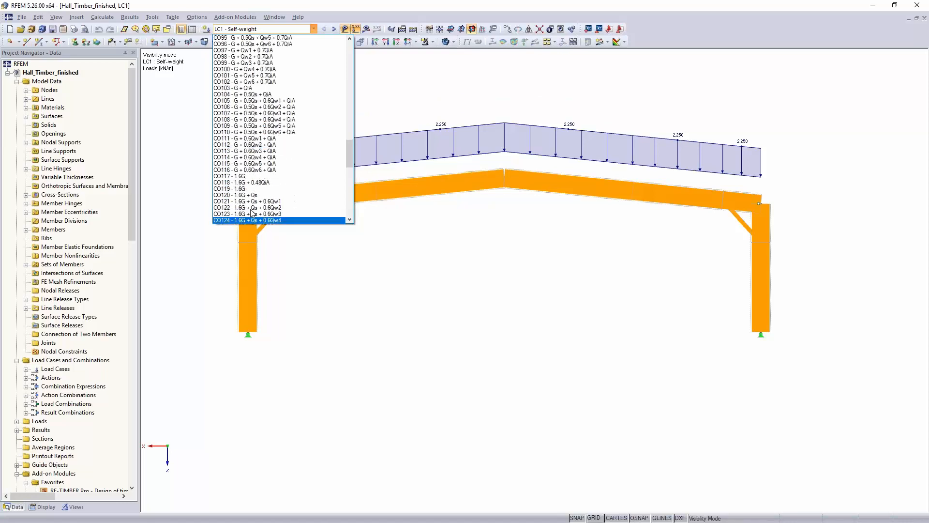
left_click(245, 176)
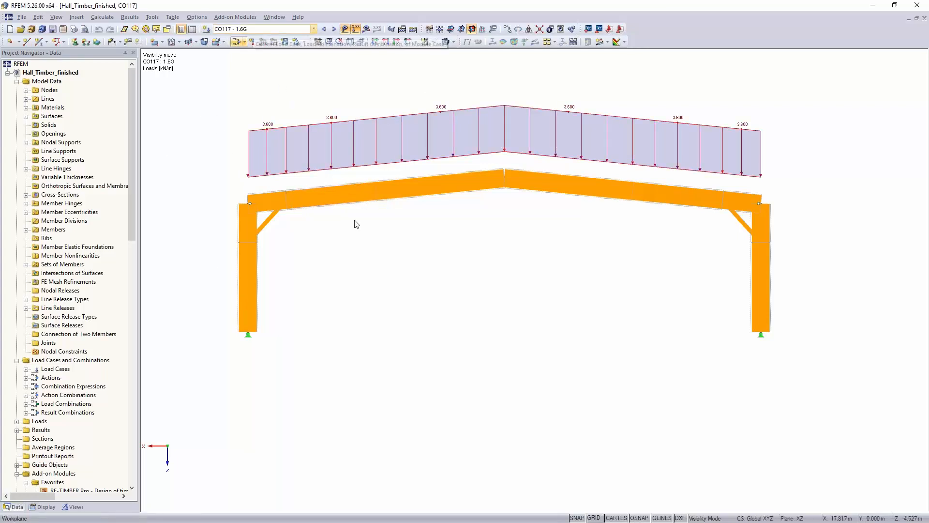
Turn off automatic creation of combinations in the model's general data, keeping the existing combinations as user-defined
right_click(55, 82)
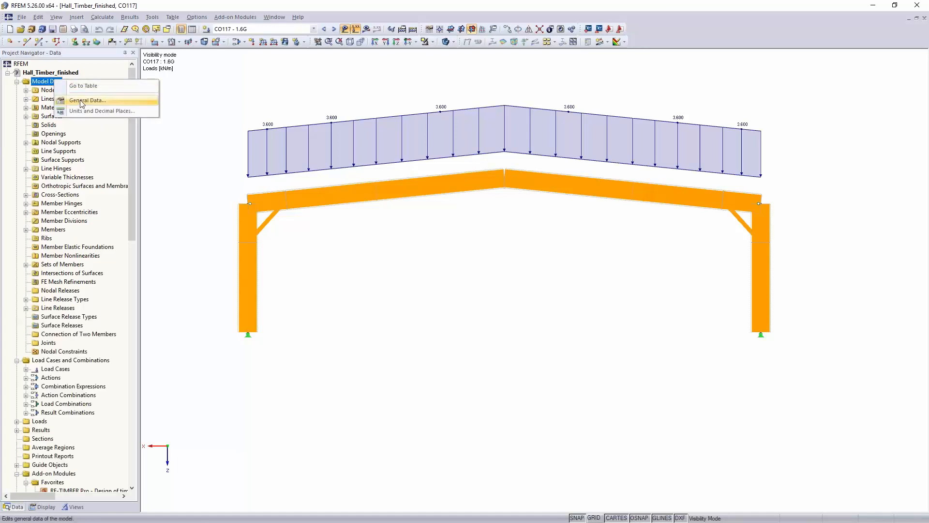
left_click(82, 100)
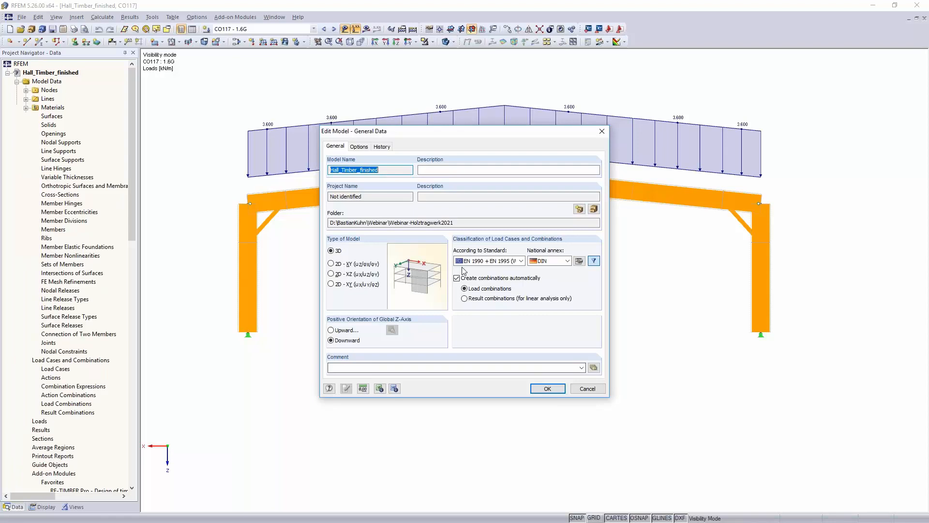
left_click(463, 281)
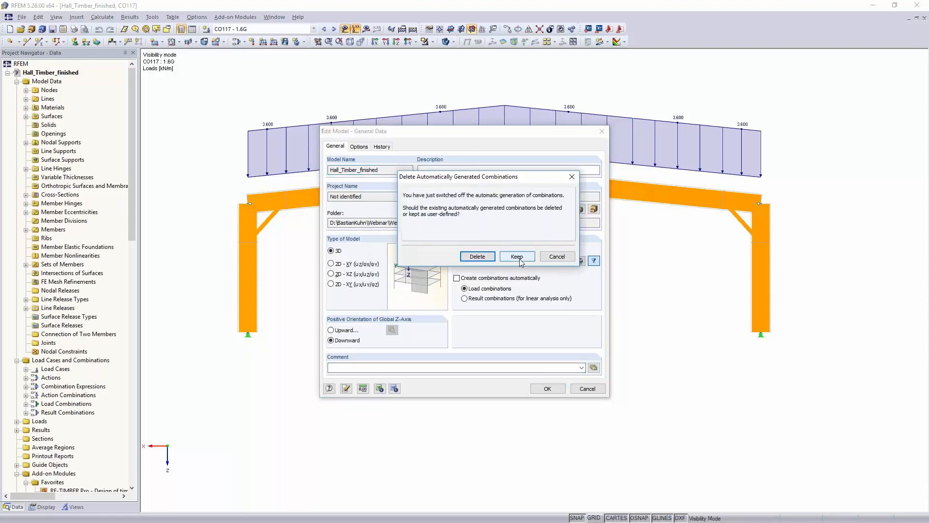
left_click(517, 256)
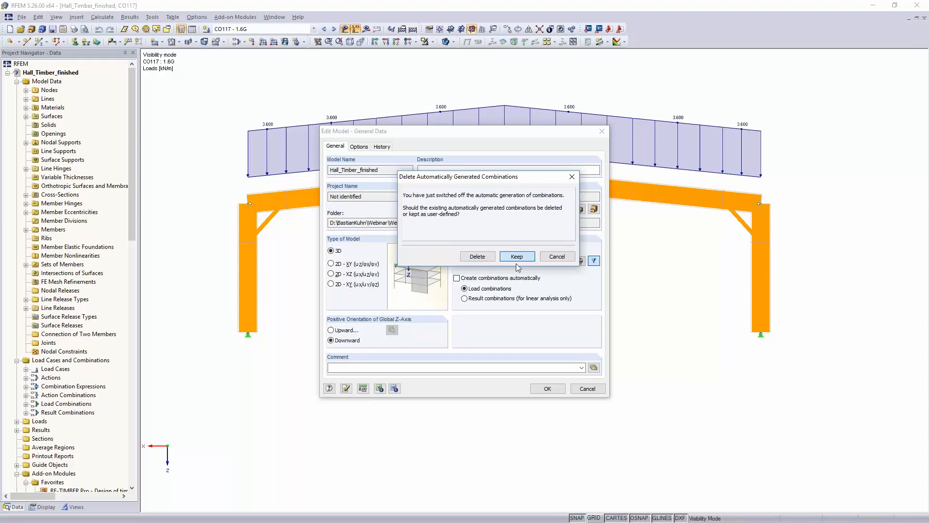
left_click(547, 390)
Copy load combination CO117 to a new load combination with the description NL
scroll(81, 305, "down", 8)
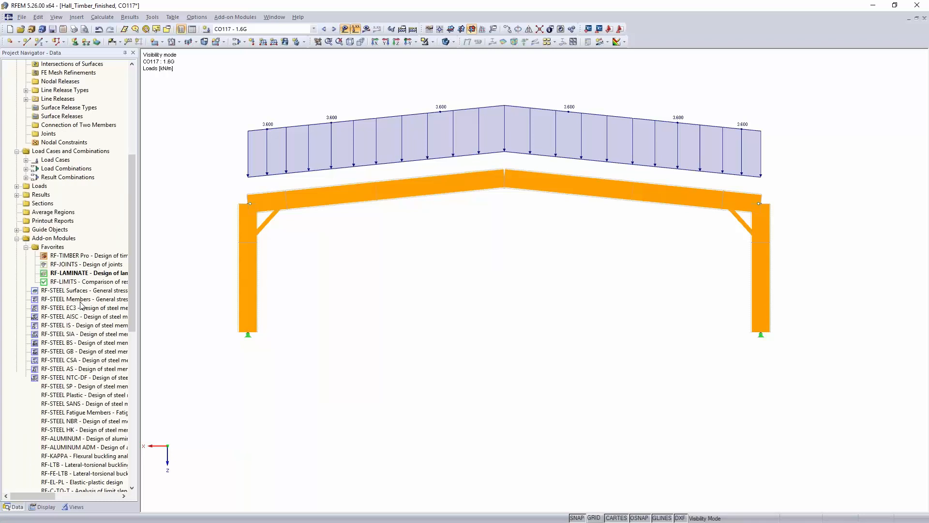
left_click(26, 168)
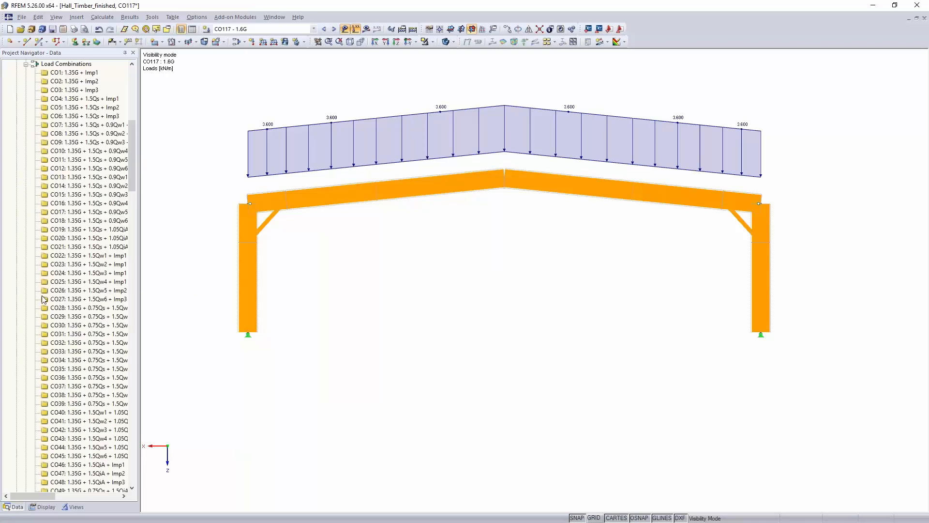
scroll(43, 298, "down", 15)
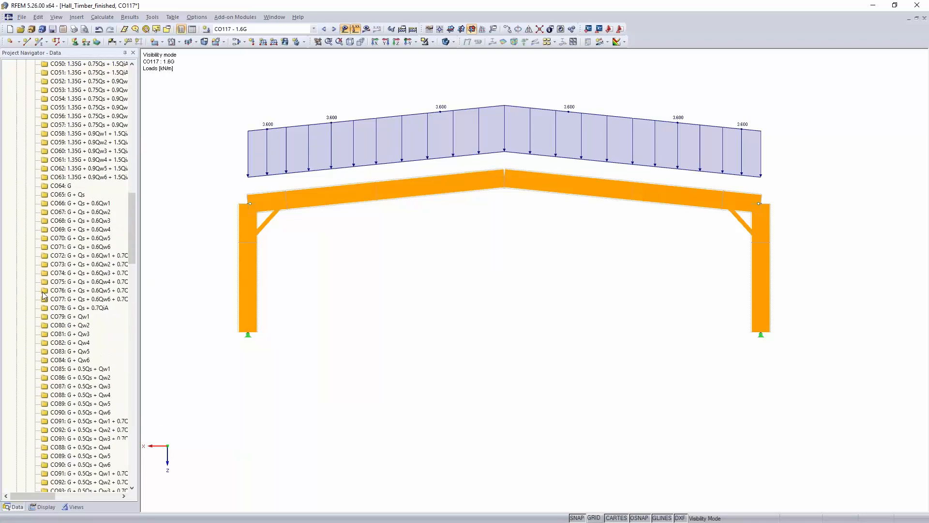
scroll(43, 296, "down", 11)
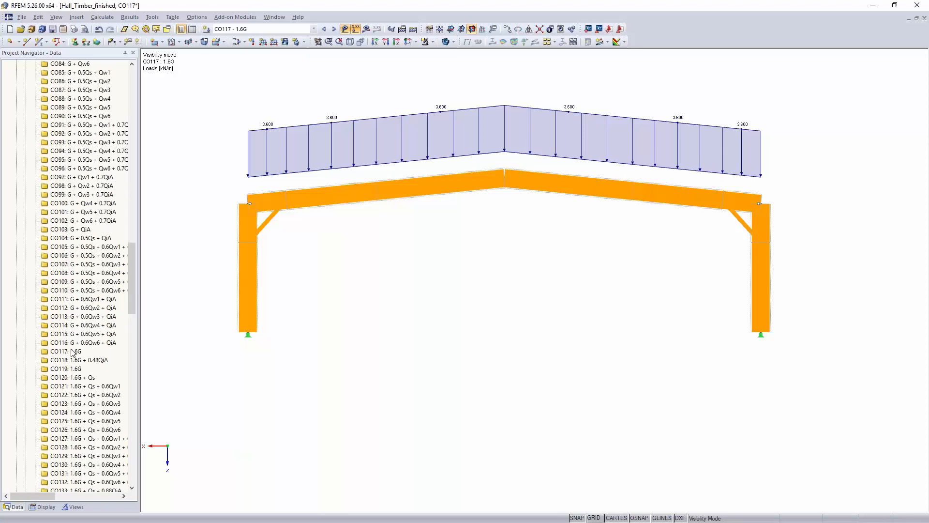
right_click(72, 352)
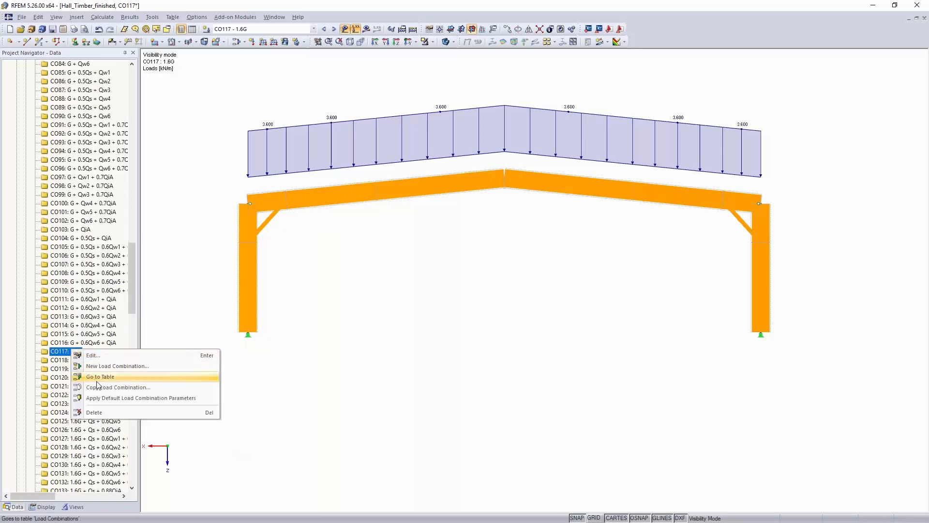
left_click(99, 387)
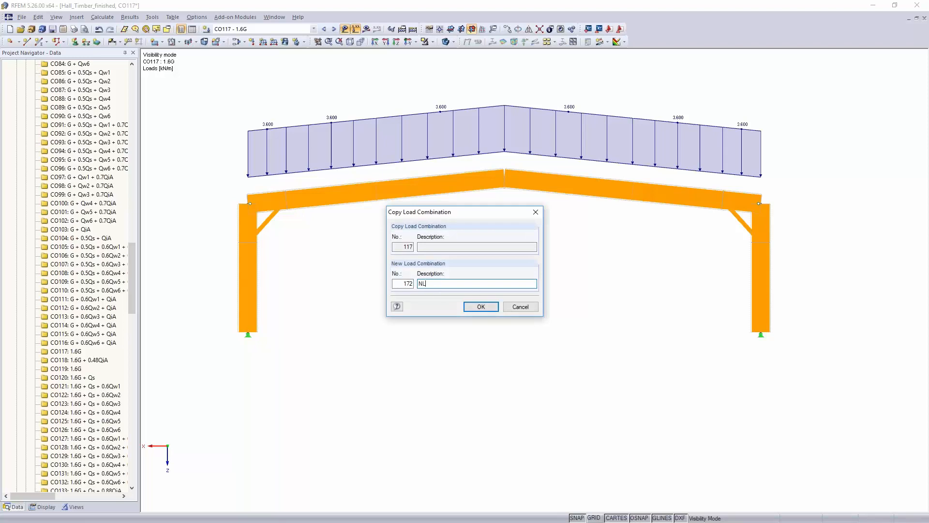
type("NL")
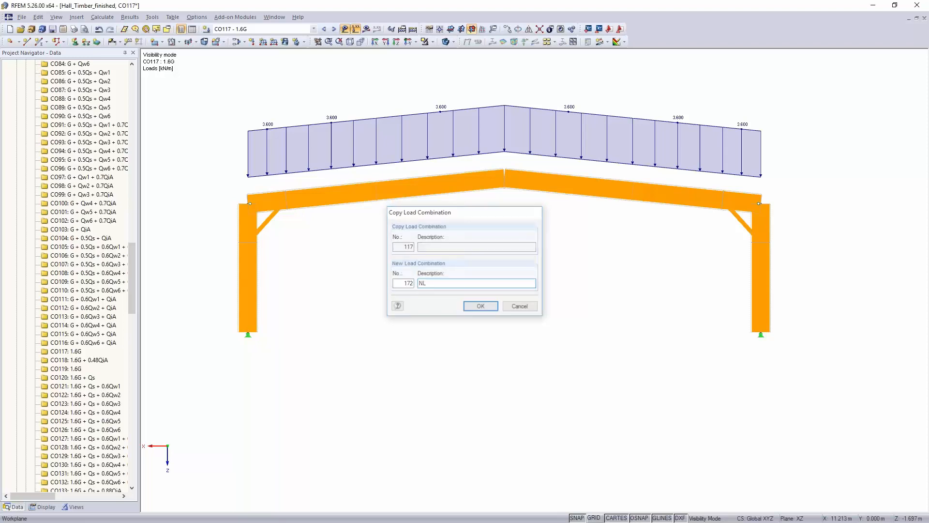
key("Return")
Open load combination NL for editing and set the factor of load case LC1 Self-weight to 1.00
scroll(71, 293, "down", 15)
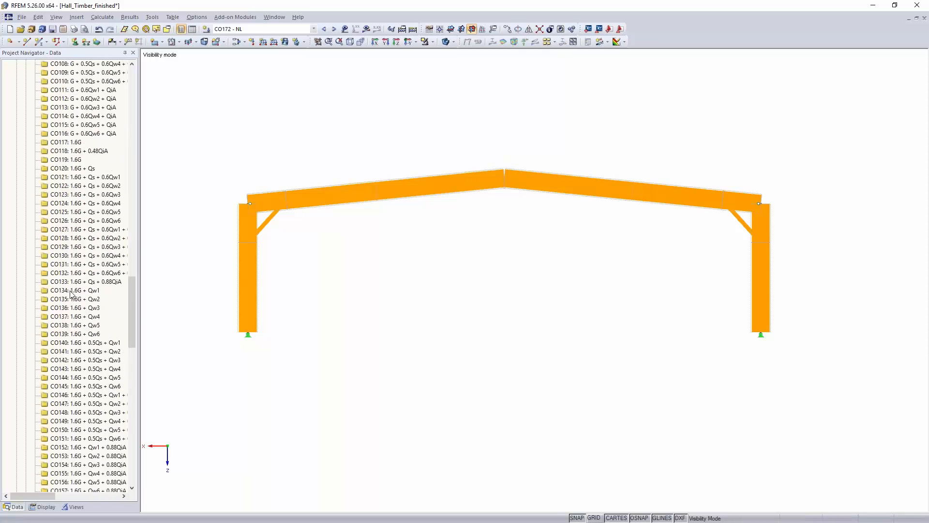
left_click(66, 326)
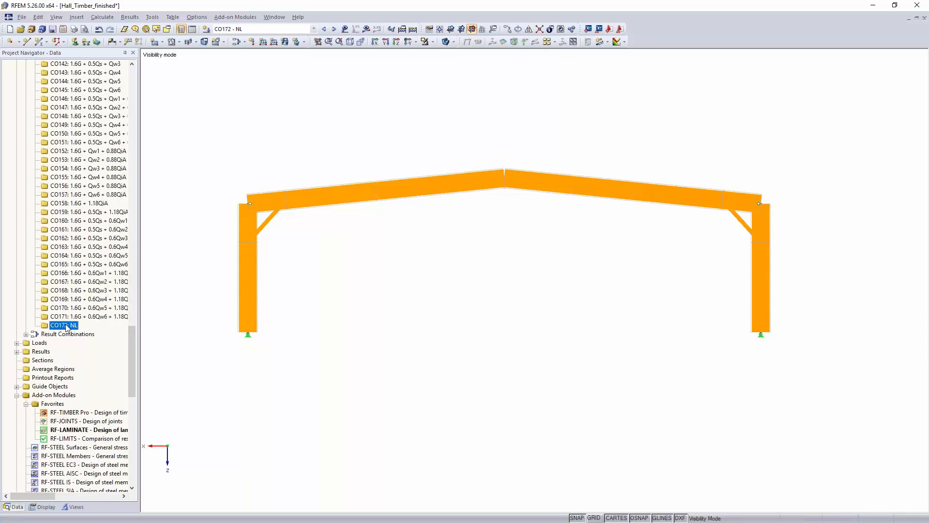
right_click(66, 324)
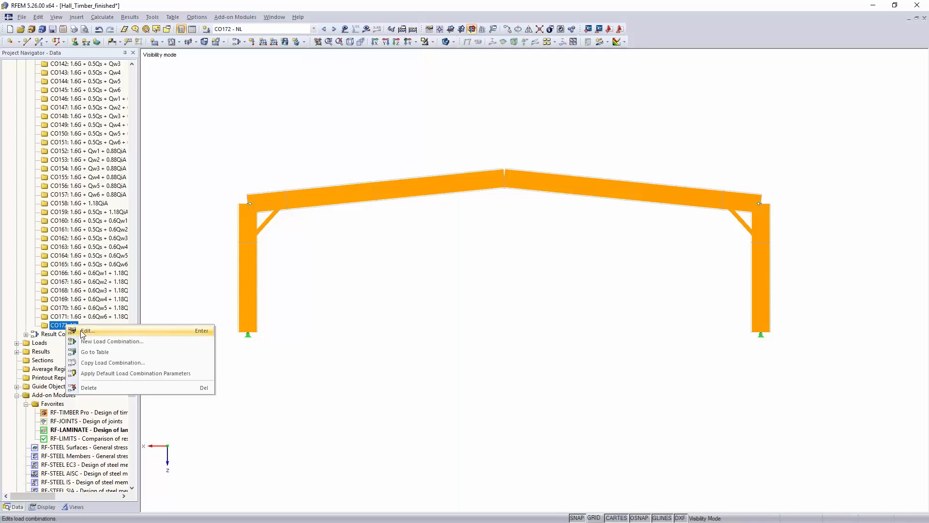
left_click(316, 320)
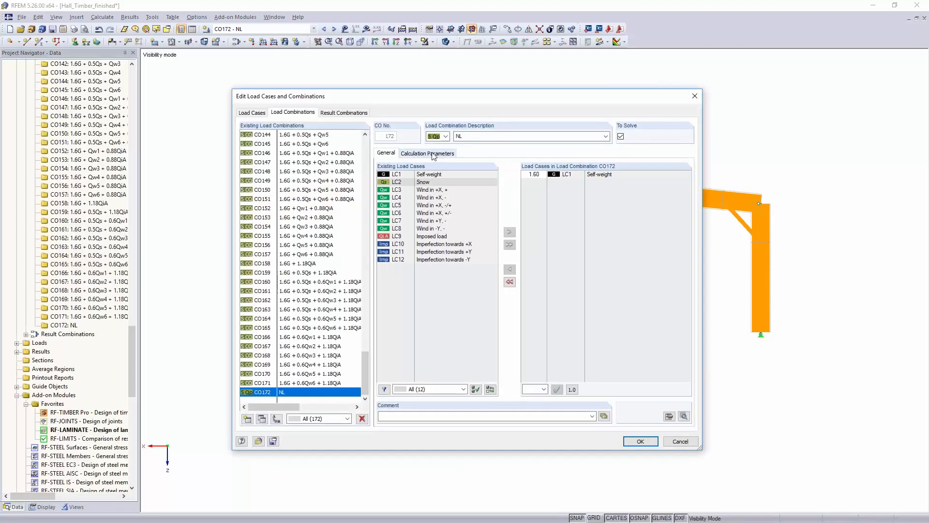
left_click(533, 174)
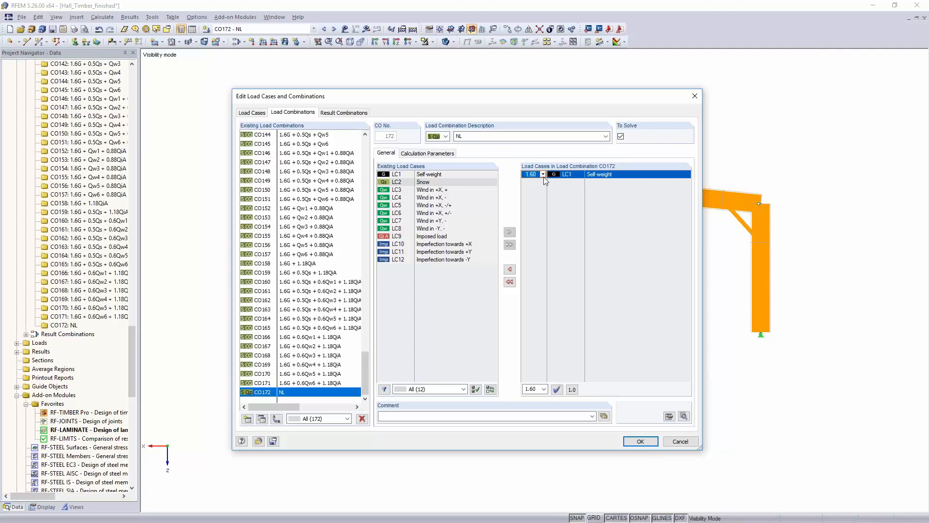
left_click(543, 176)
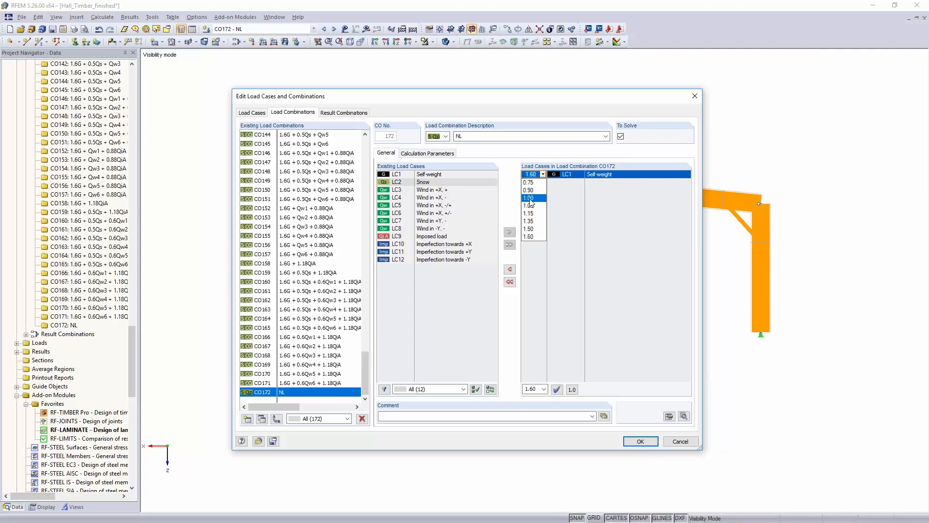
left_click(531, 197)
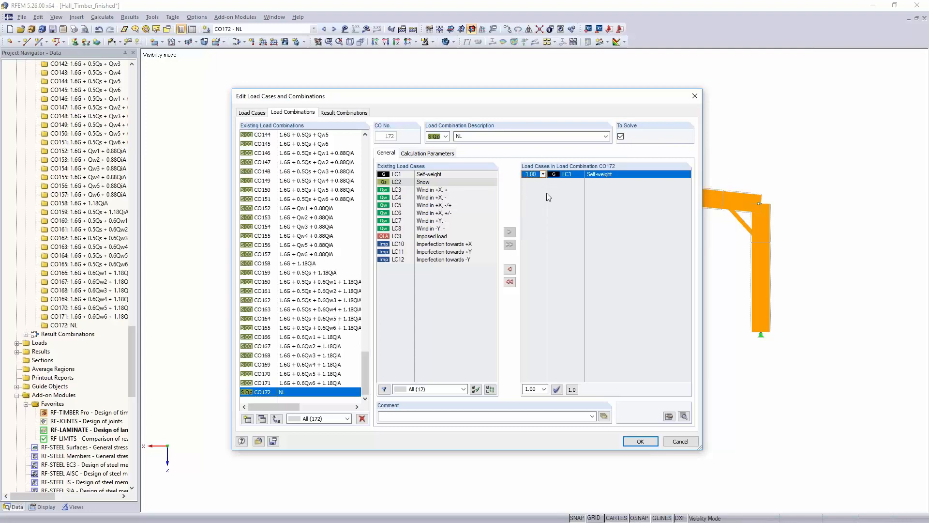
Activate stiffness modification for combination NL, multiply all material stiffnesses by the factor 0.625, and accept the changes
left_click(435, 154)
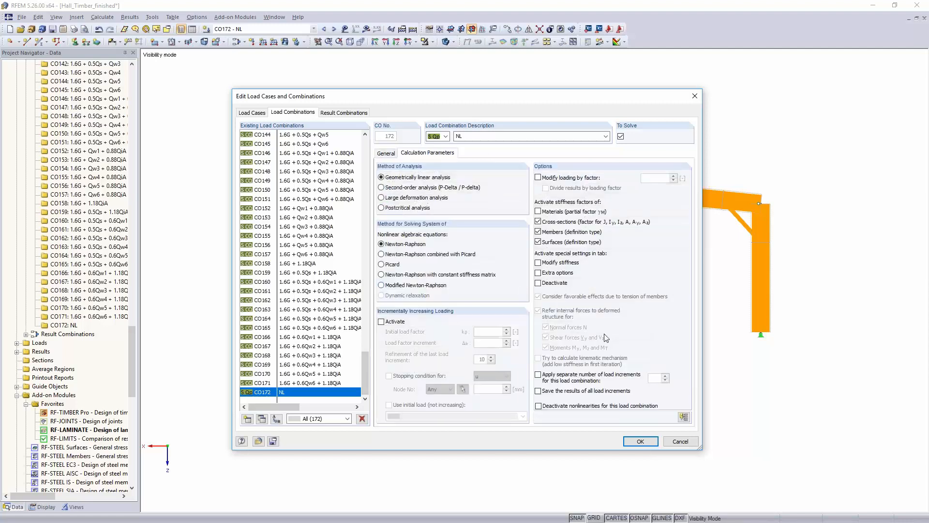
left_click(538, 263)
left_click(480, 154)
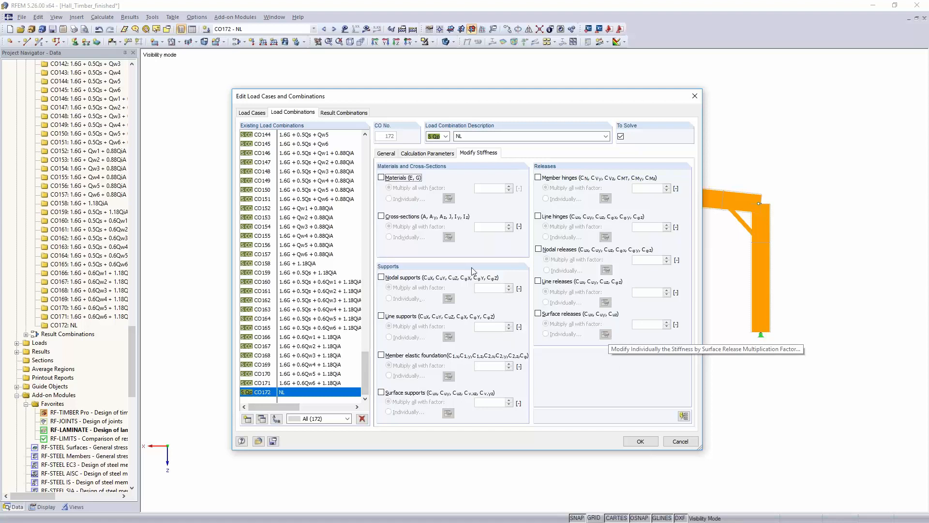
left_click(381, 177)
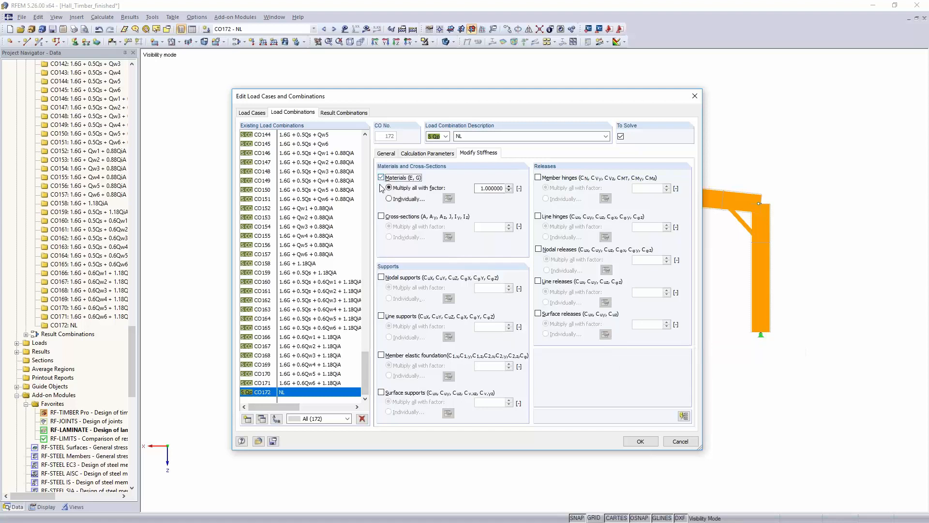
double_click(486, 189)
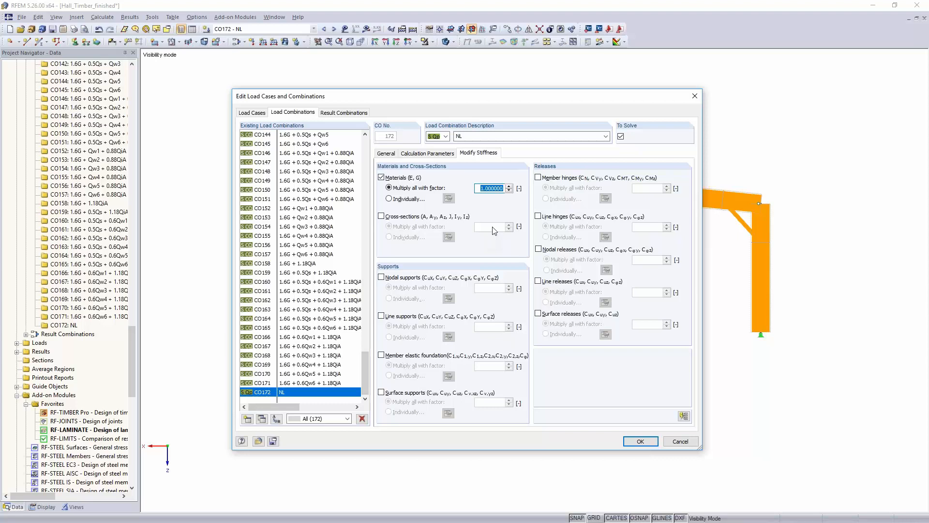
type("0,625")
left_click(641, 442)
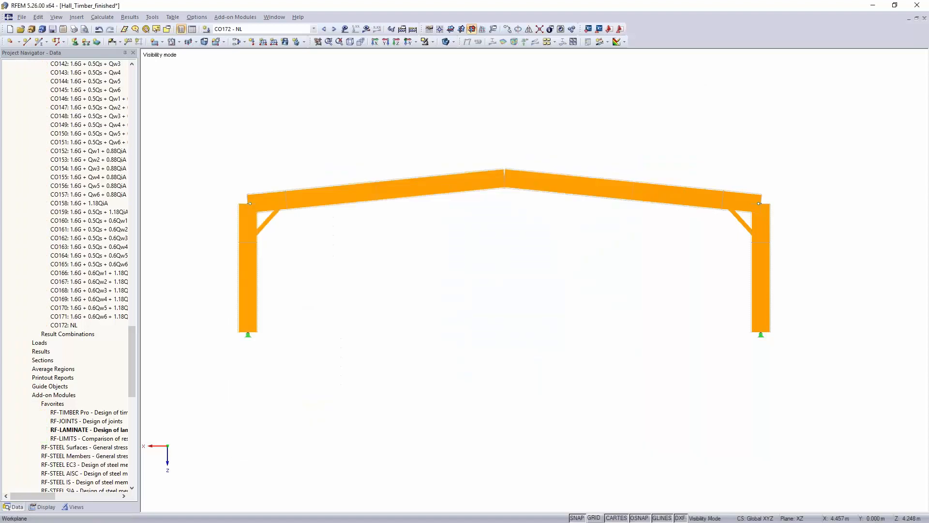
Open a second window of the model and tile the two windows horizontally
left_click(274, 17)
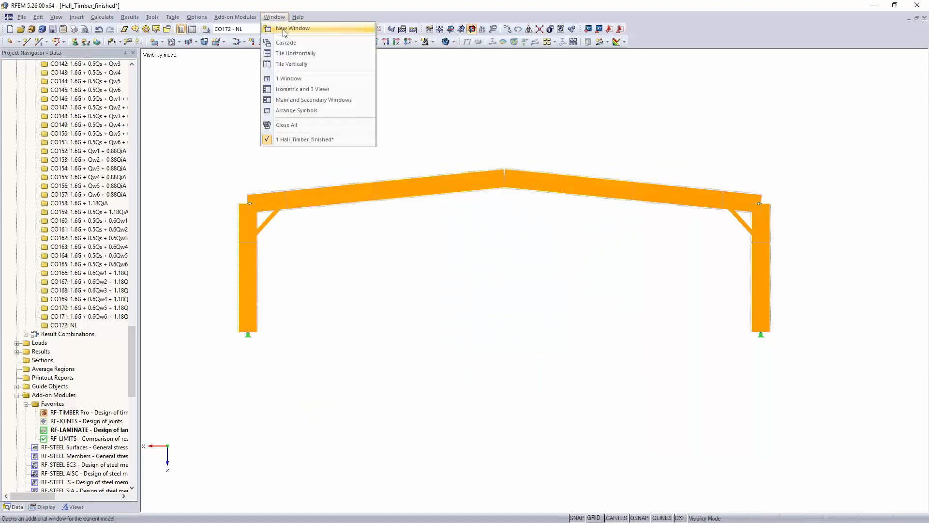
left_click(284, 30)
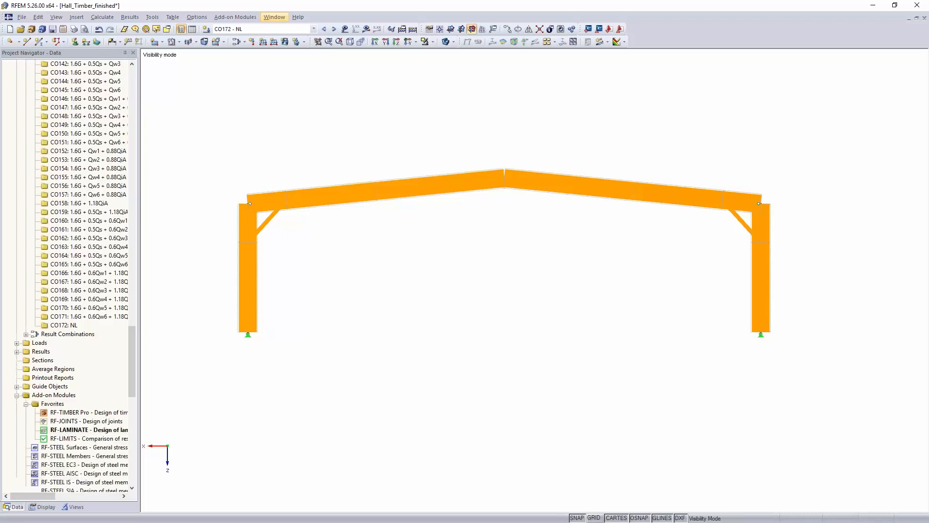
left_click(275, 18)
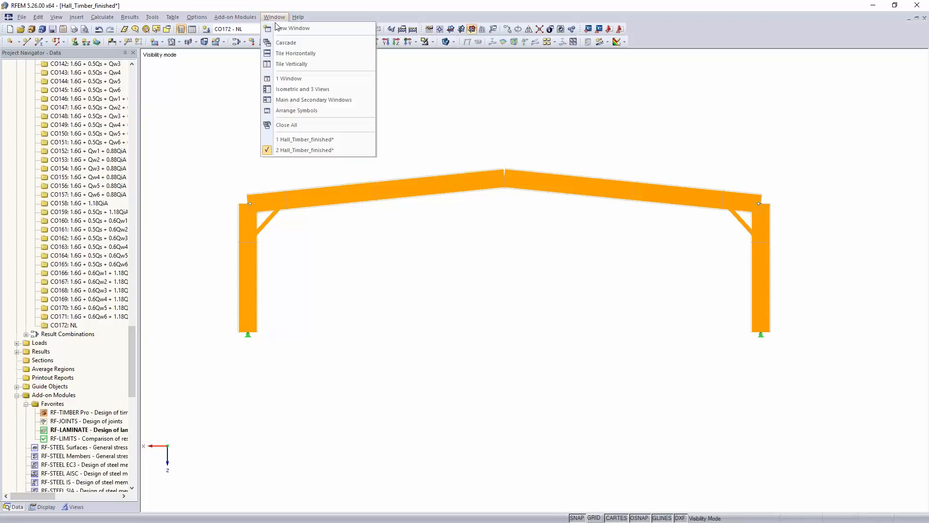
left_click(296, 53)
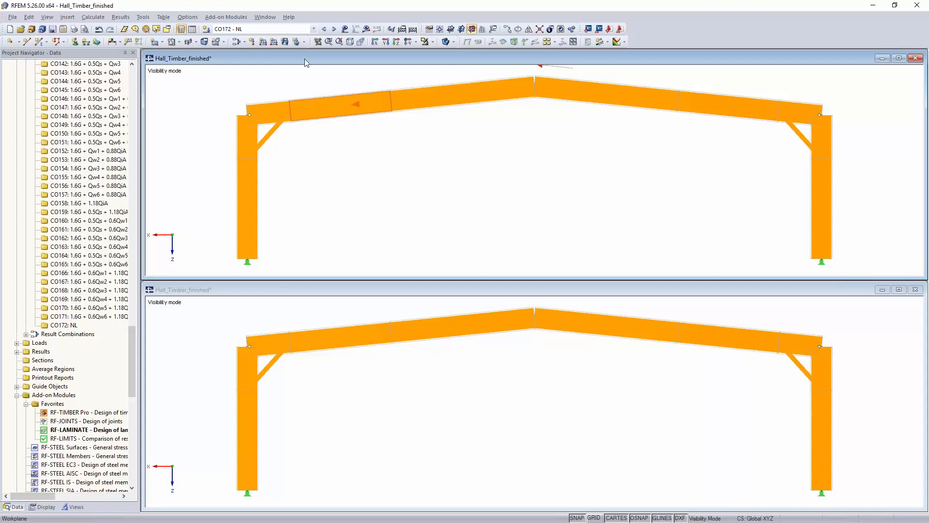
Set the active model window to load combination CO117 - 1.6G and calculate its results
left_click(313, 29)
scroll(301, 156, "up", 3)
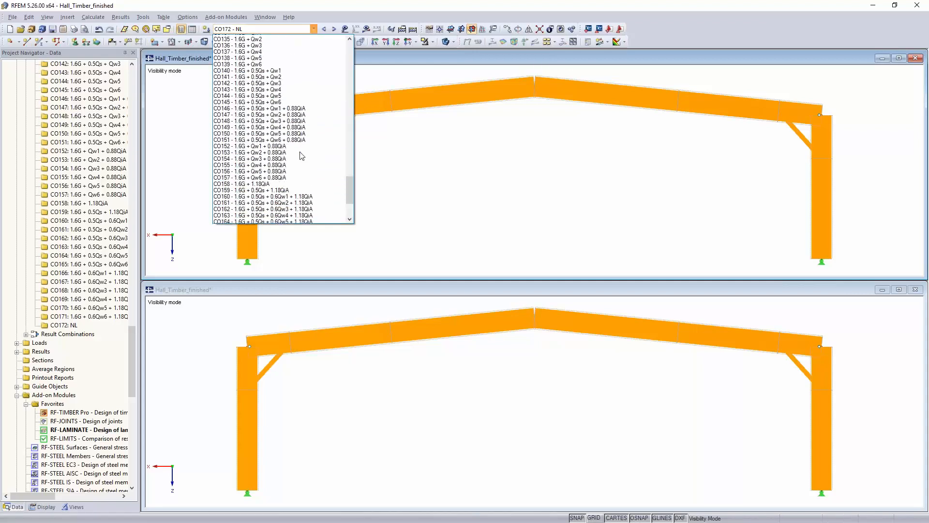
scroll(301, 154, "up", 9)
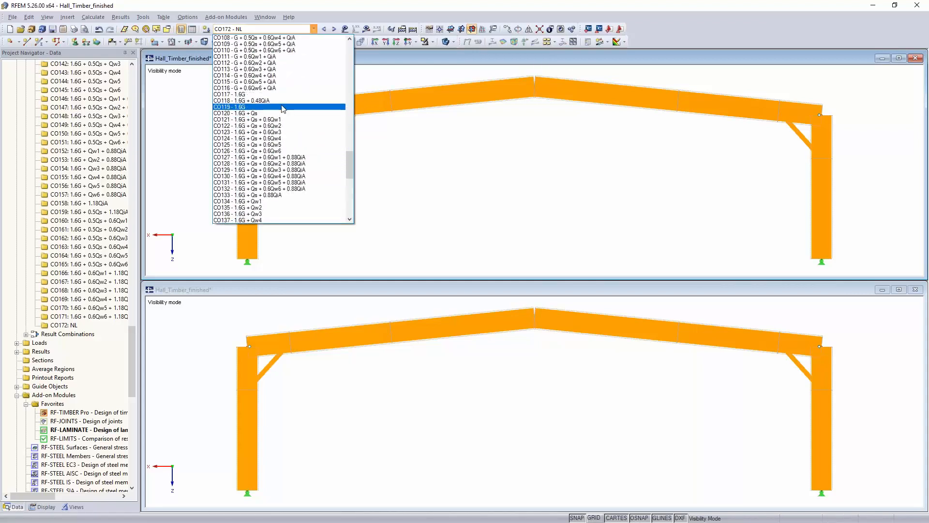
left_click(281, 94)
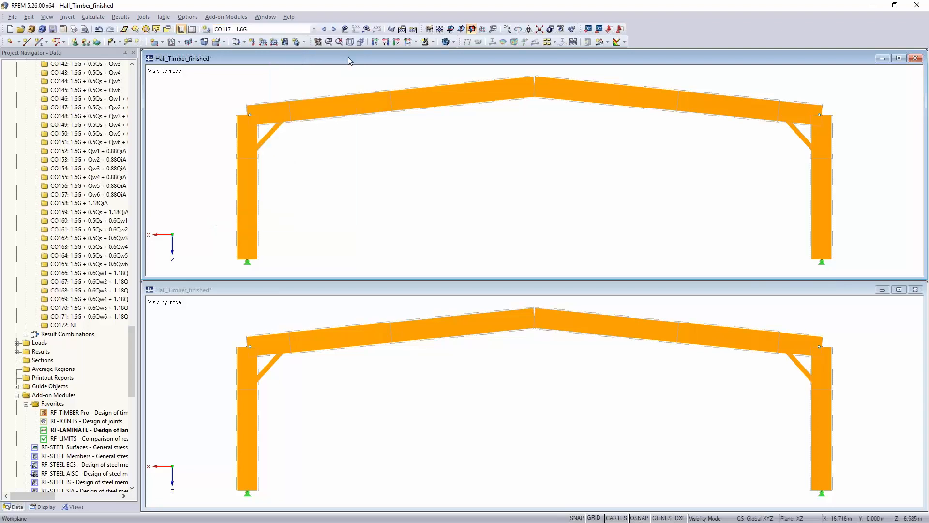
left_click(364, 29)
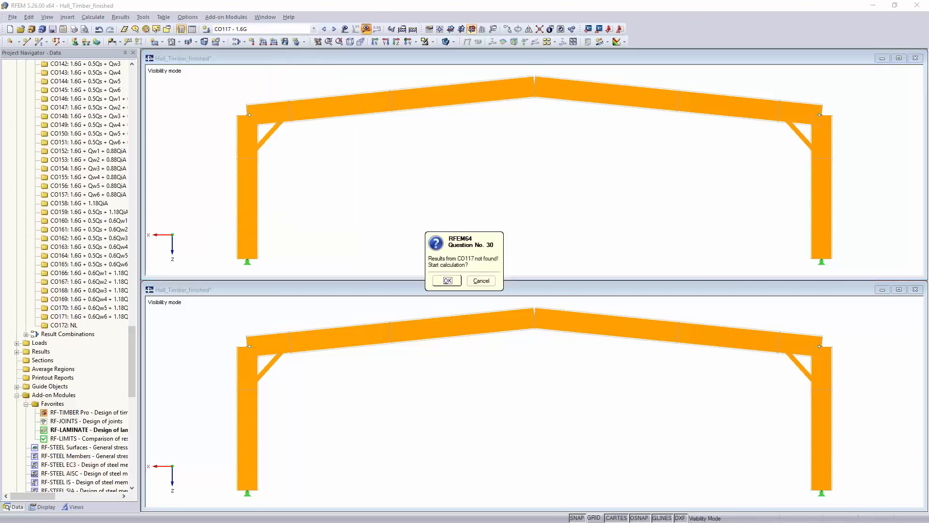
left_click(447, 280)
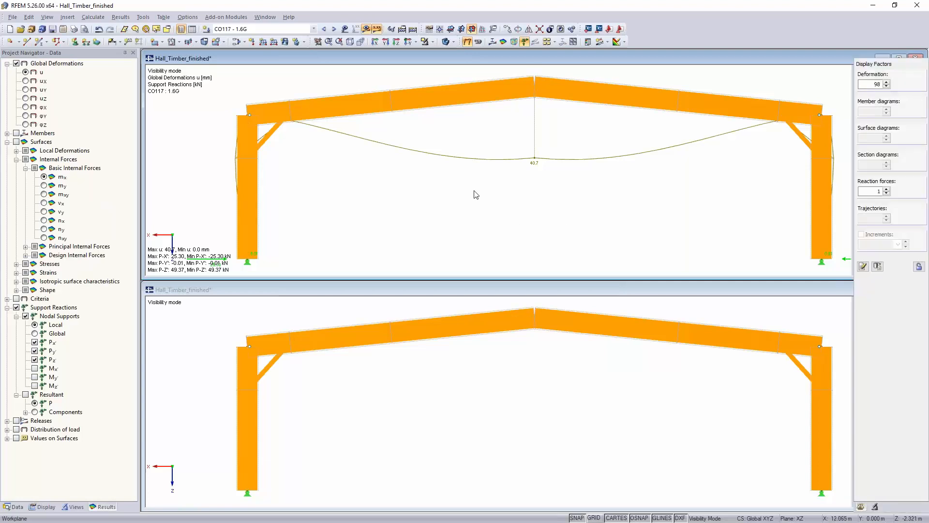
Show the loads of CO117 together with its deformations and support reactions, fitting the whole frame in the window
scroll(473, 192, "down", 2)
middle_click_drag(472, 196, 463, 220)
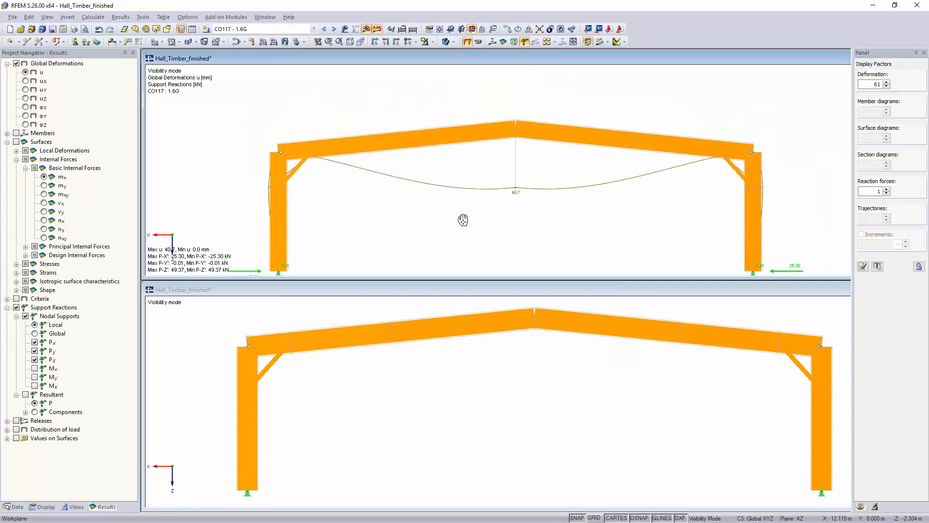
left_click(346, 28)
scroll(426, 185, "down", 1)
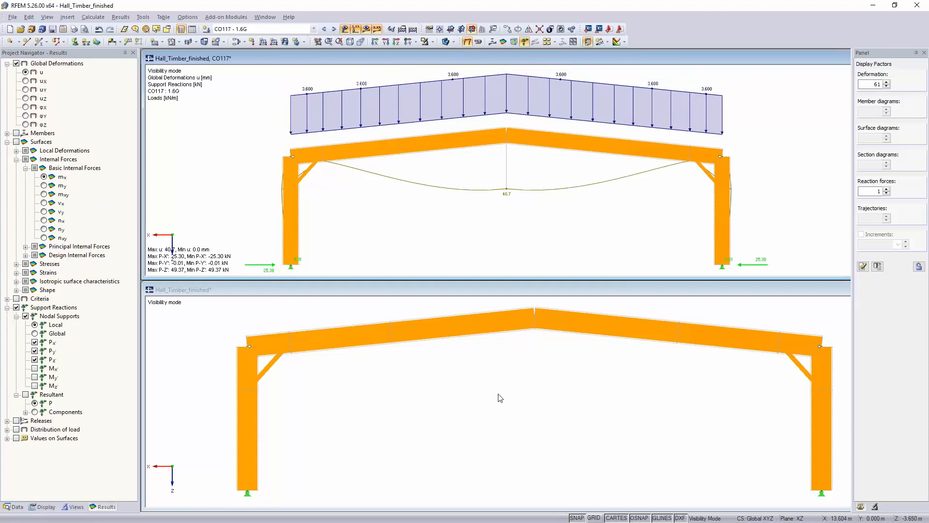
Display the loads of load combination NL on the frame in the other model window and calculate its results
scroll(500, 398, "down", 5)
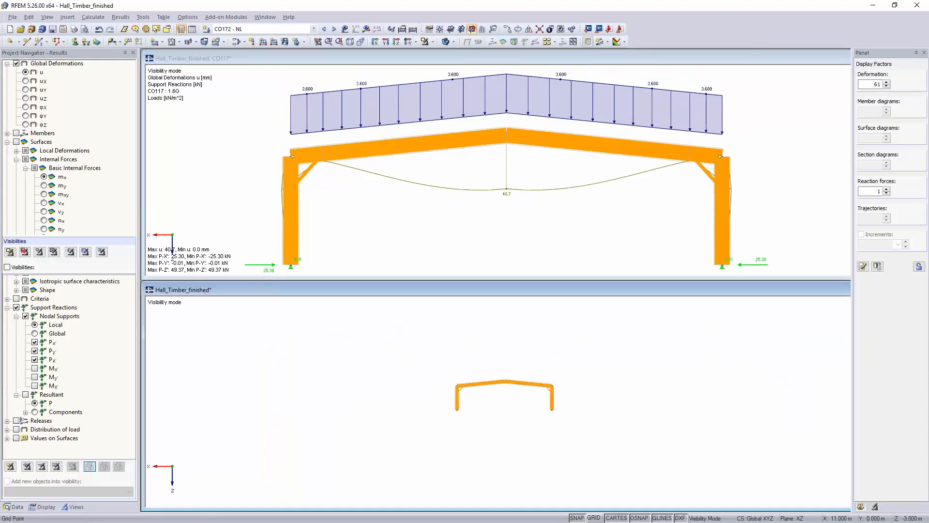
scroll(500, 393, "up", 6)
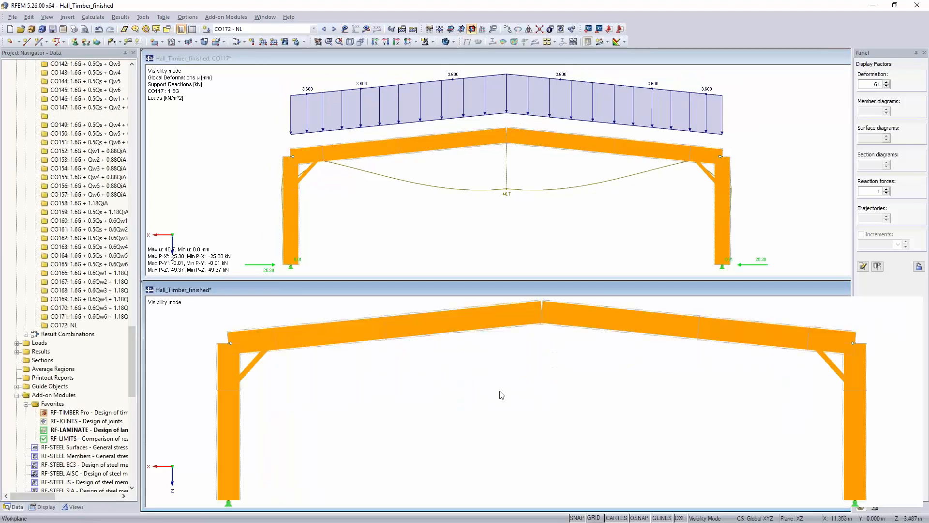
scroll(500, 394, "down", 3)
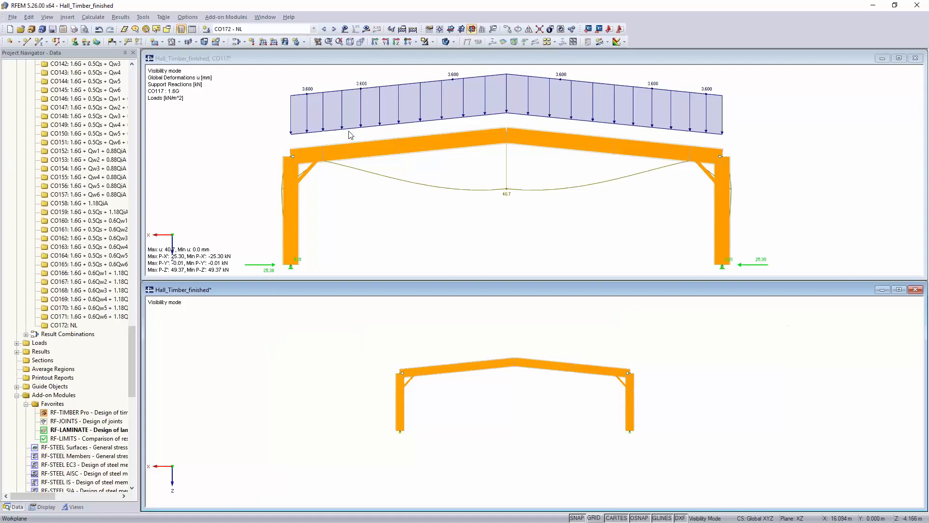
left_click(345, 29)
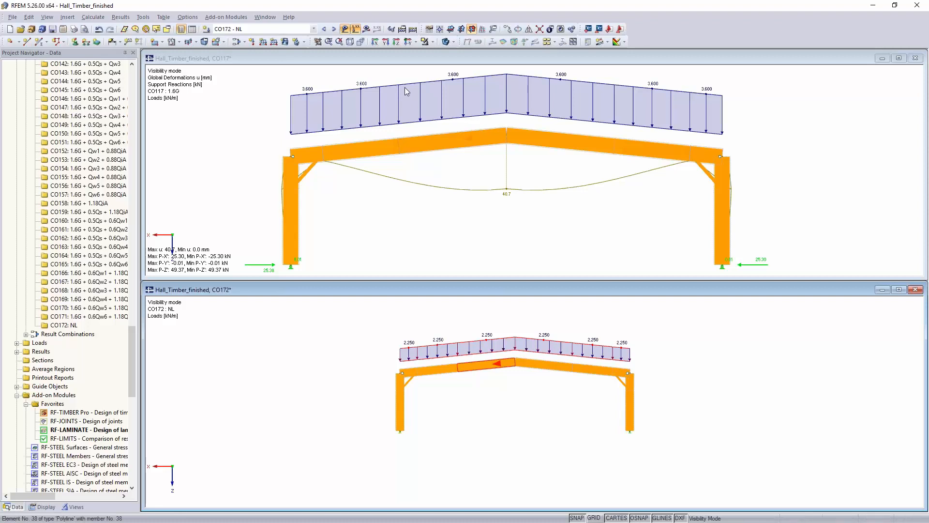
left_click(367, 29)
left_click(449, 338)
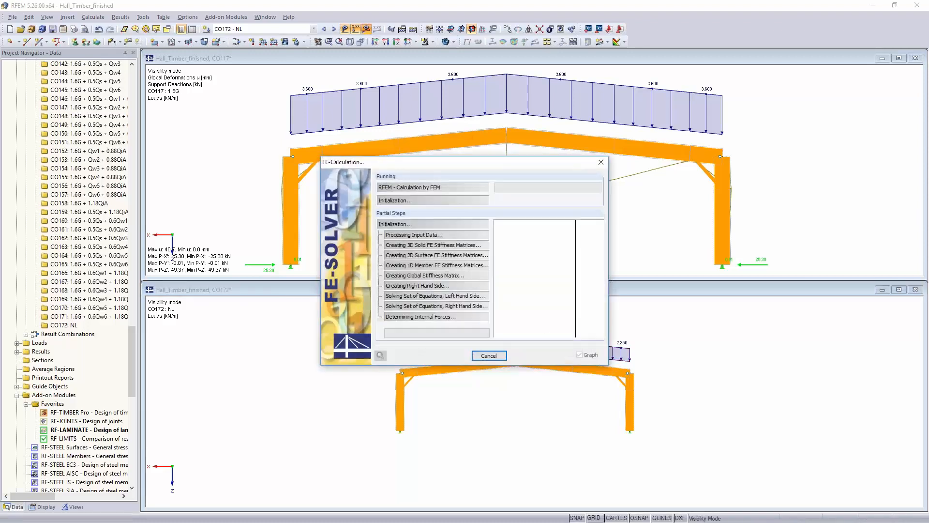
left_click_drag(445, 164, 169, 113)
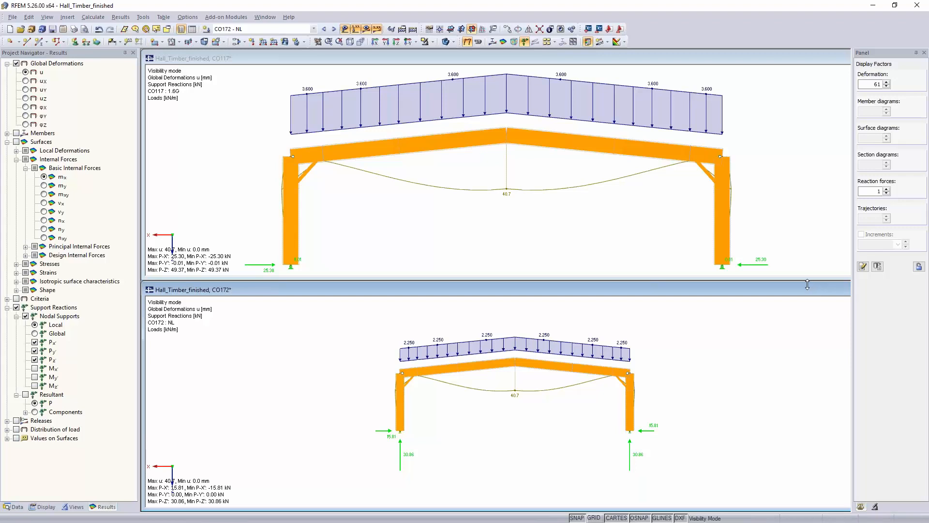
Close the model window showing NL, maximize the CO117 window, and rotate the frame into an oblique 3D view
left_click_drag(753, 292, 482, 281)
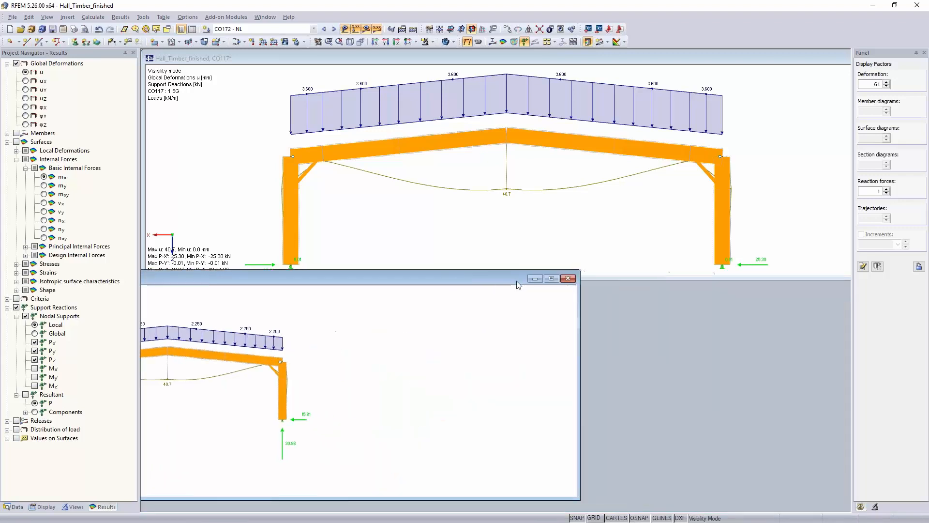
left_click(568, 279)
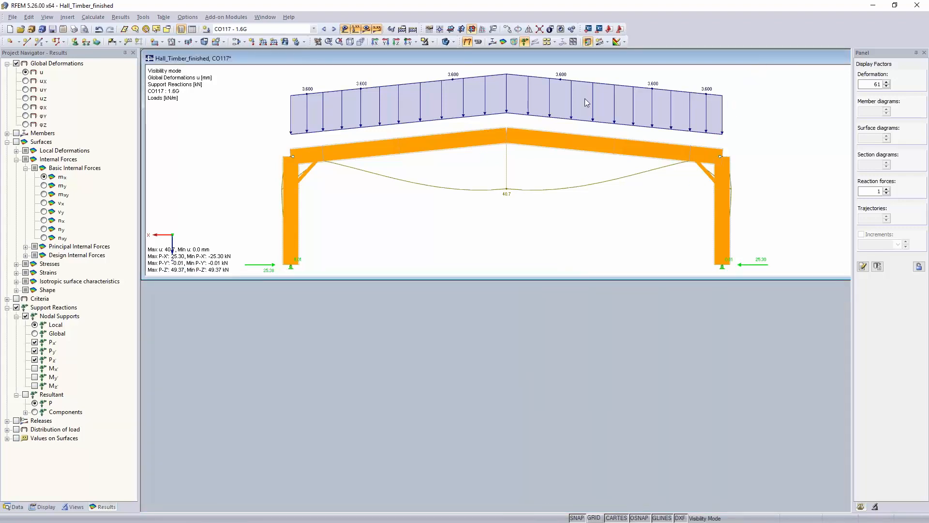
left_click_drag(706, 58, 429, 123)
left_click(624, 124)
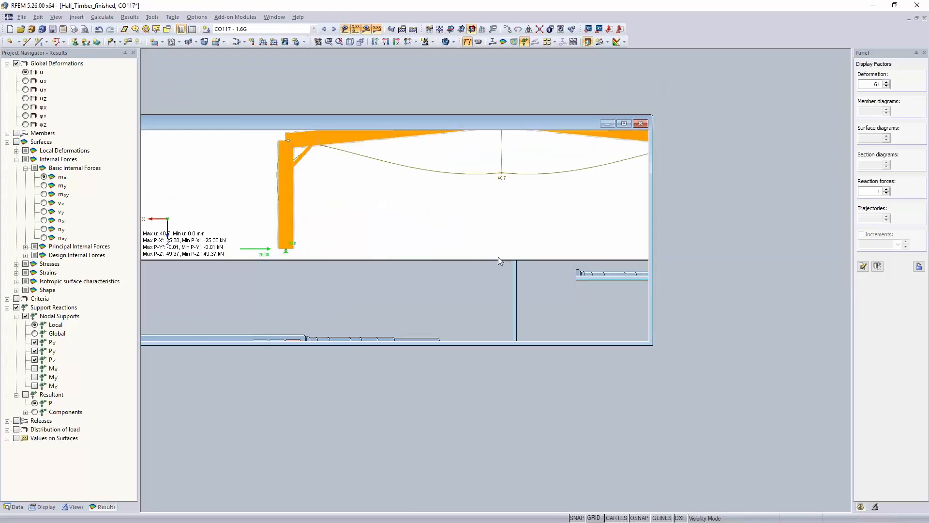
middle_click_drag(539, 264, 592, 360)
middle_click_drag(591, 360, 435, 357, "ctrl")
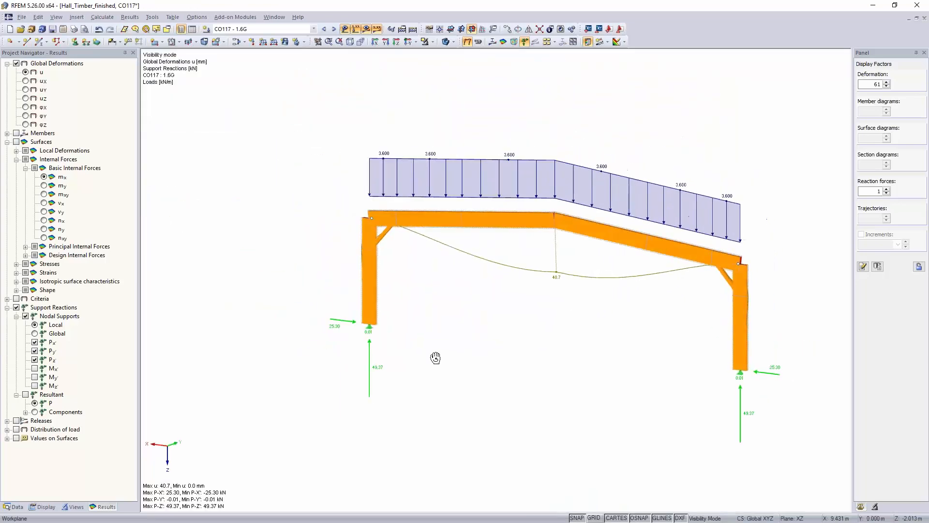
Cancel the visibility mode to show the entire timber hall with the loads and results of CO117
left_click(436, 43)
left_click(450, 124)
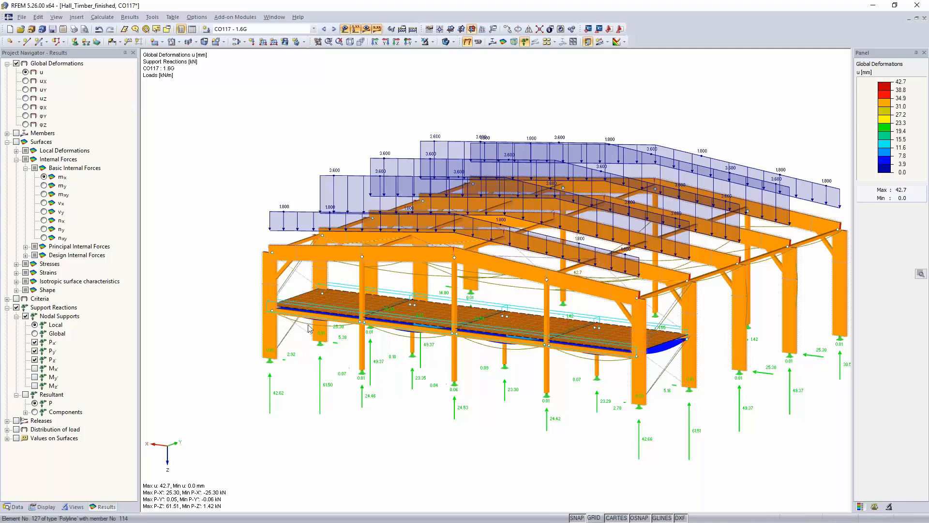
middle_click_drag(401, 423, 411, 307)
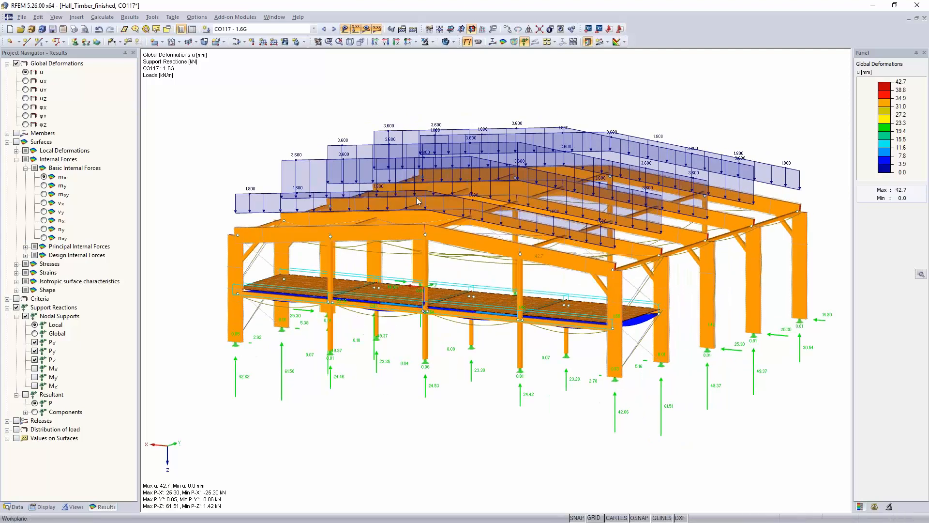
Hide the loads of CO117 on the hall while keeping its deformations and support reactions displayed
left_click(355, 29)
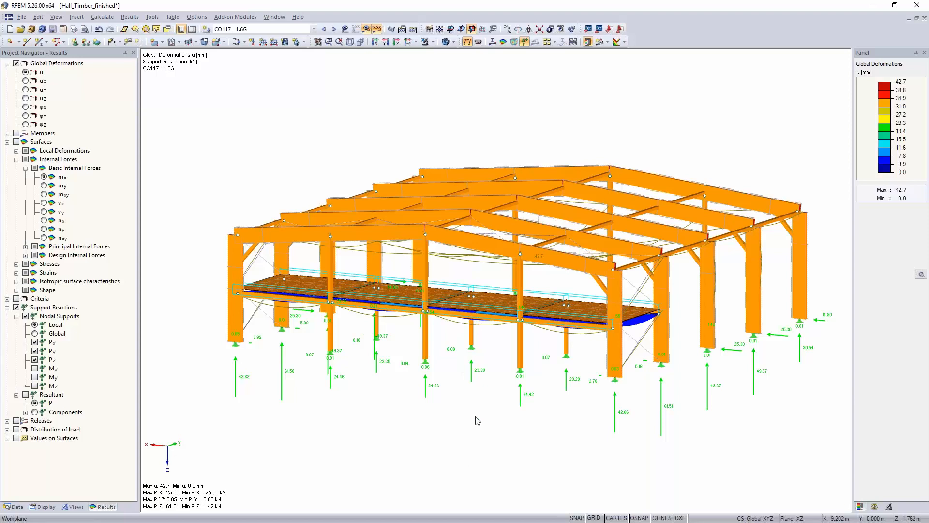
middle_click_drag(420, 332, 441, 301)
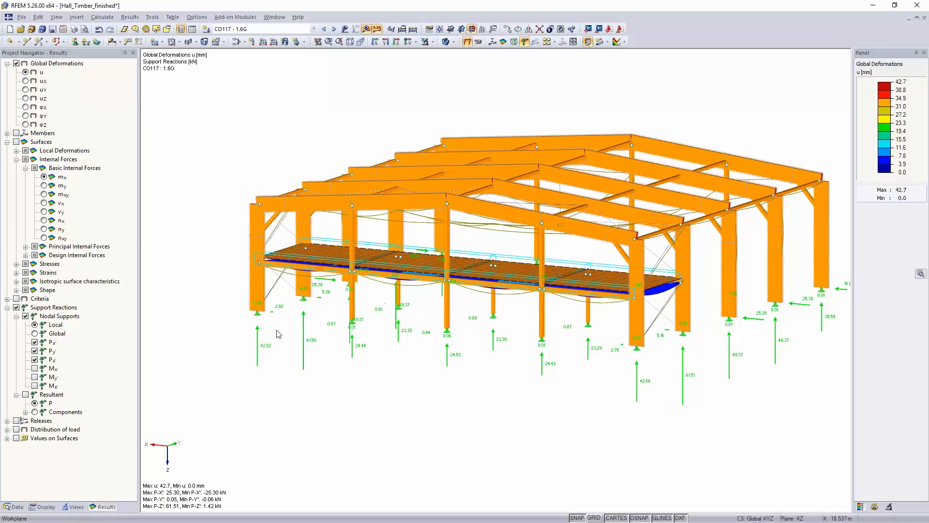
Inspect the spring constants of the line release type assigned to line 104 at the floor's rear edge, without changing anything
double_click(380, 246)
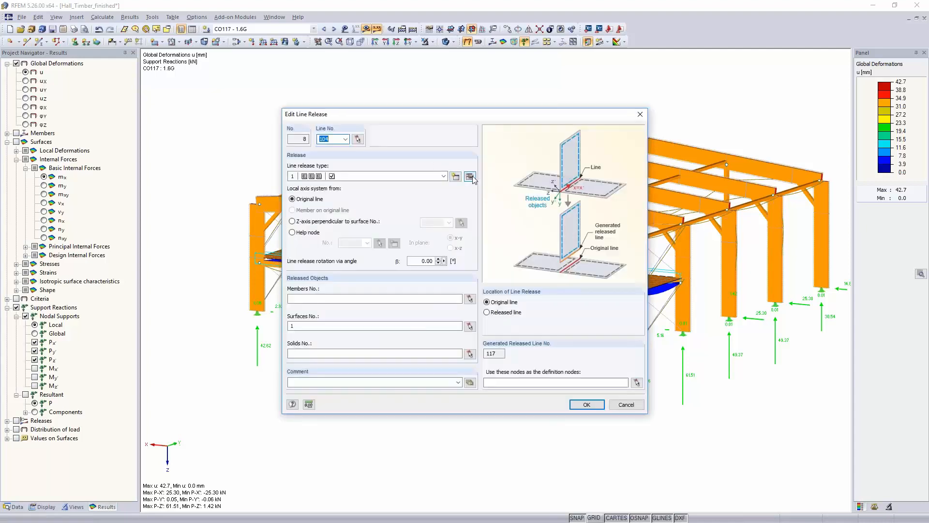
left_click(470, 177)
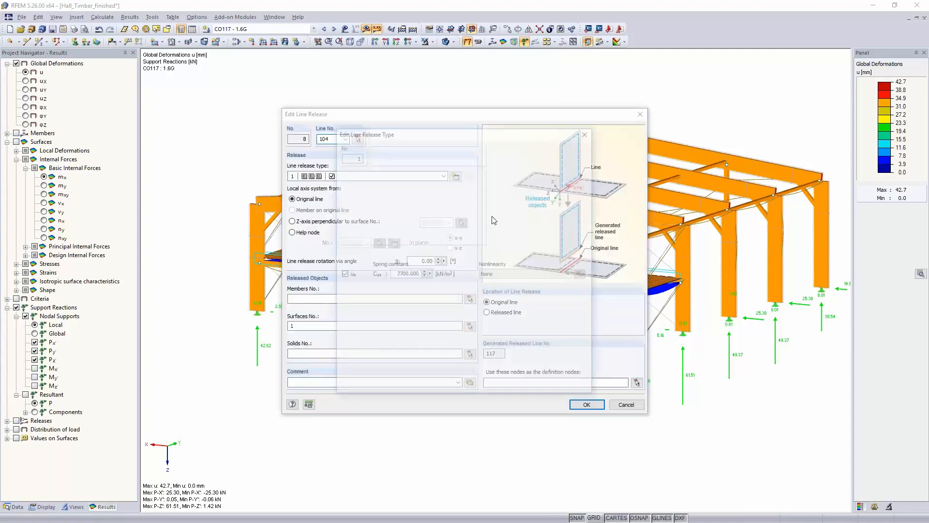
left_click(573, 387)
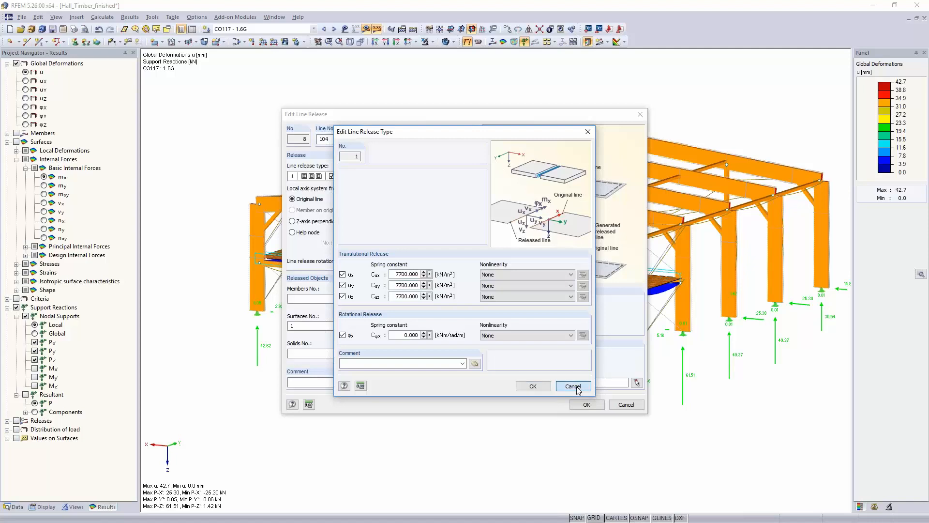
left_click(626, 404)
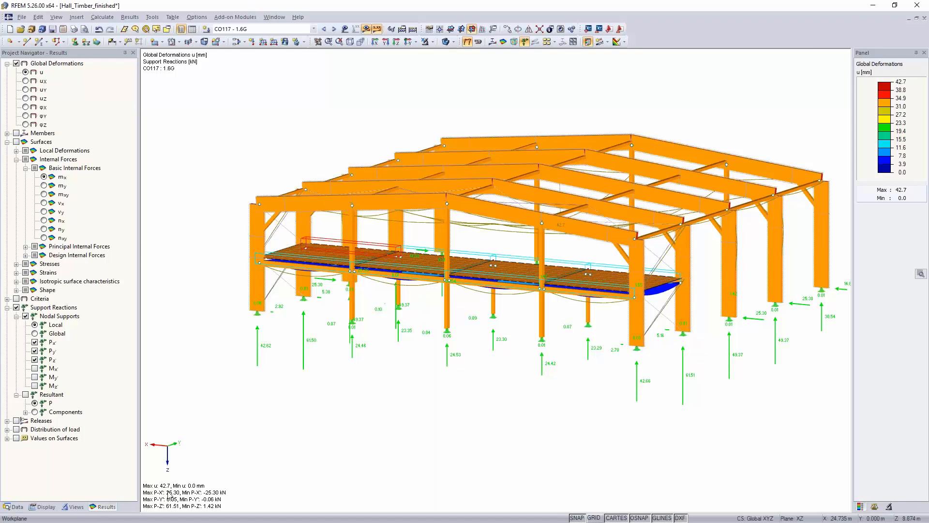
Open the model's load combinations for editing from the project data
left_click(16, 506)
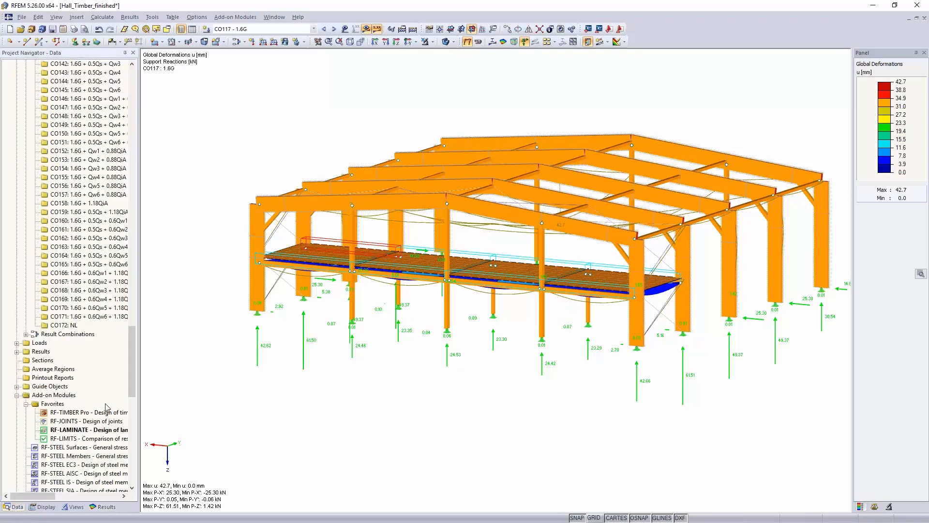
scroll(106, 406, "up", 20)
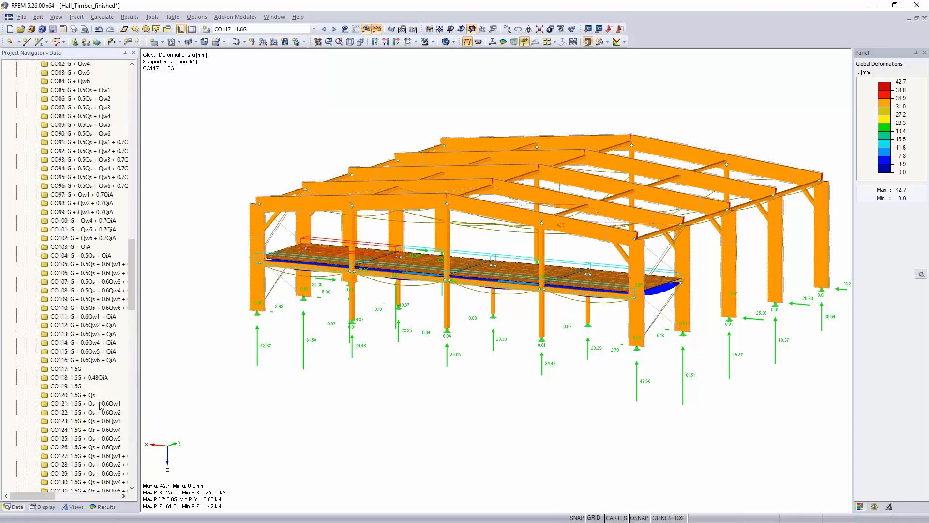
scroll(100, 406, "up", 15)
scroll(92, 397, "up", 14)
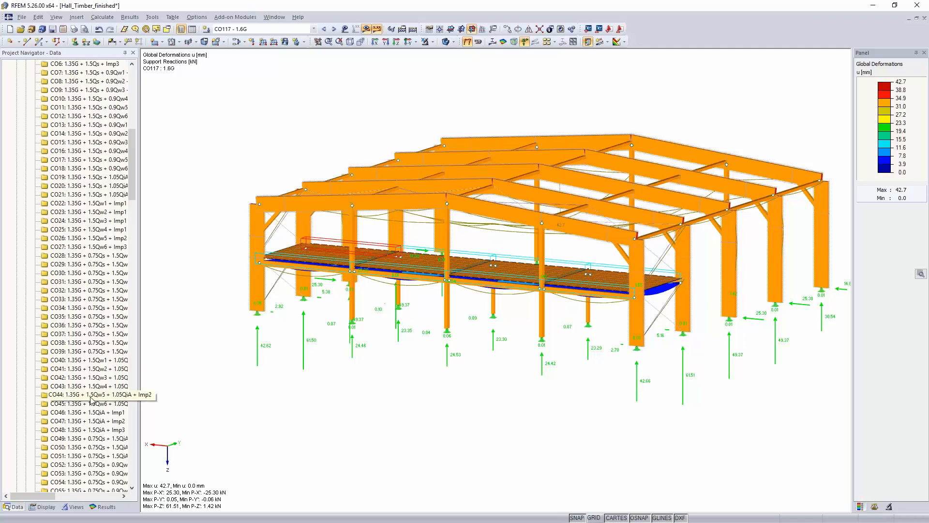
left_click(62, 256)
right_click(61, 257)
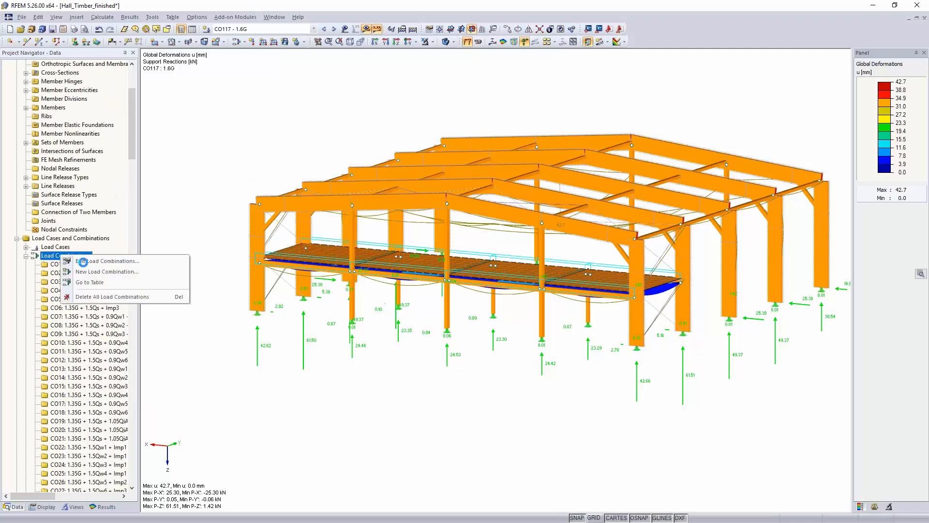
left_click(82, 262)
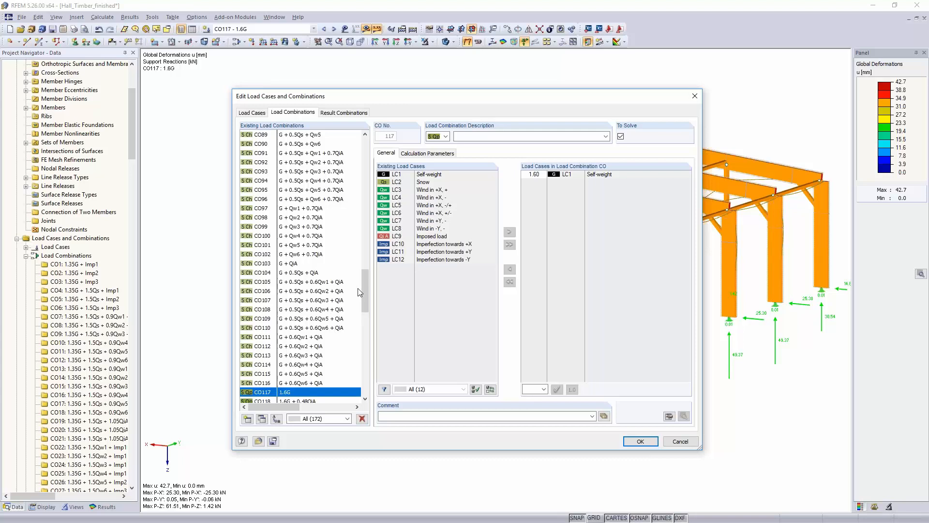
Select load combinations CO1 to CO63 together and activate stiffness modification in their calculation parameters
left_click_drag(365, 292, 362, 160)
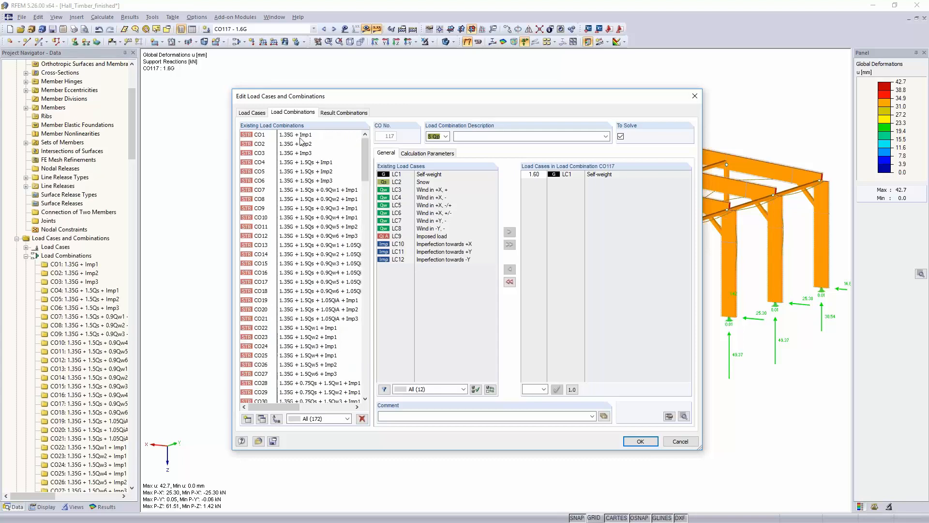
left_click(295, 136)
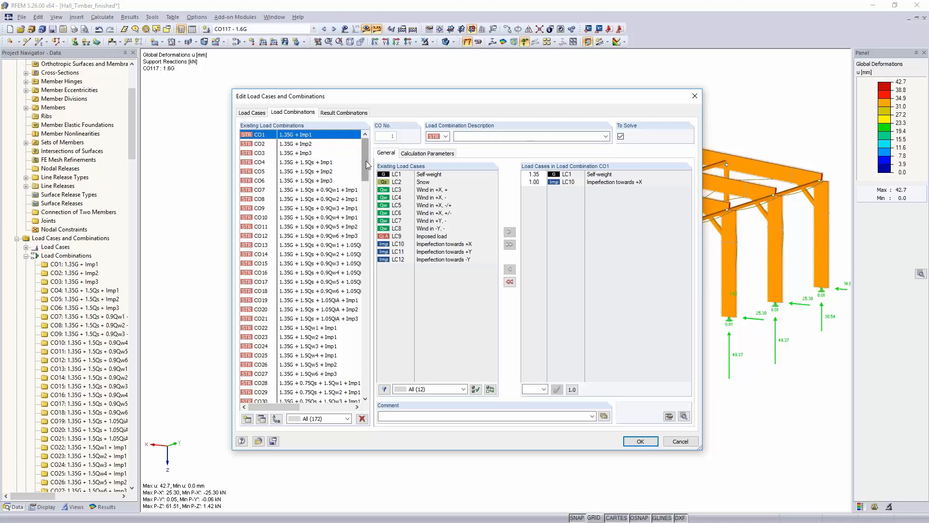
left_click_drag(366, 160, 366, 246)
left_click(339, 245, "shift")
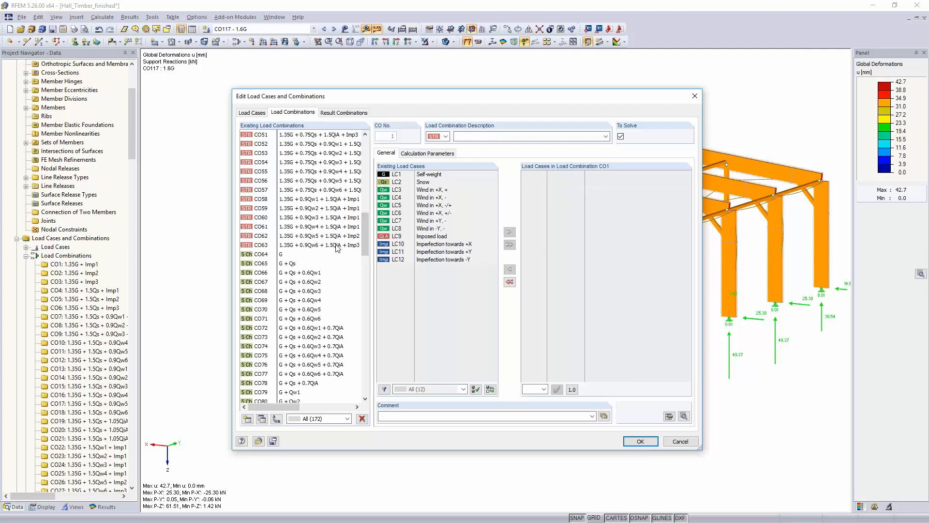
left_click(427, 153)
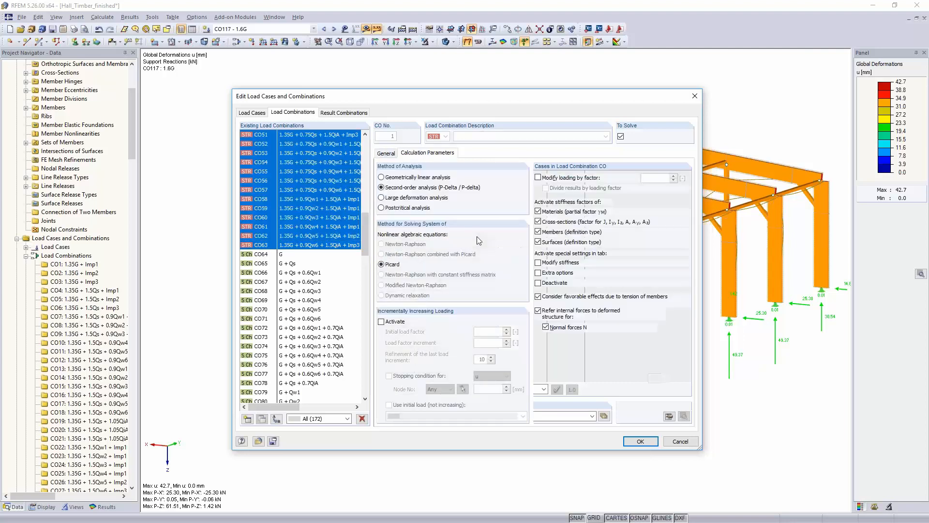
left_click(538, 263)
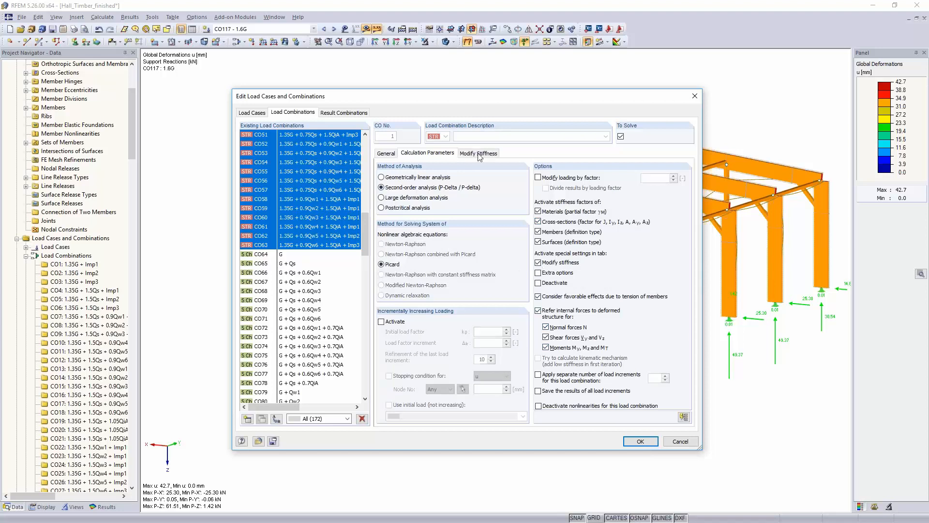
left_click(479, 154)
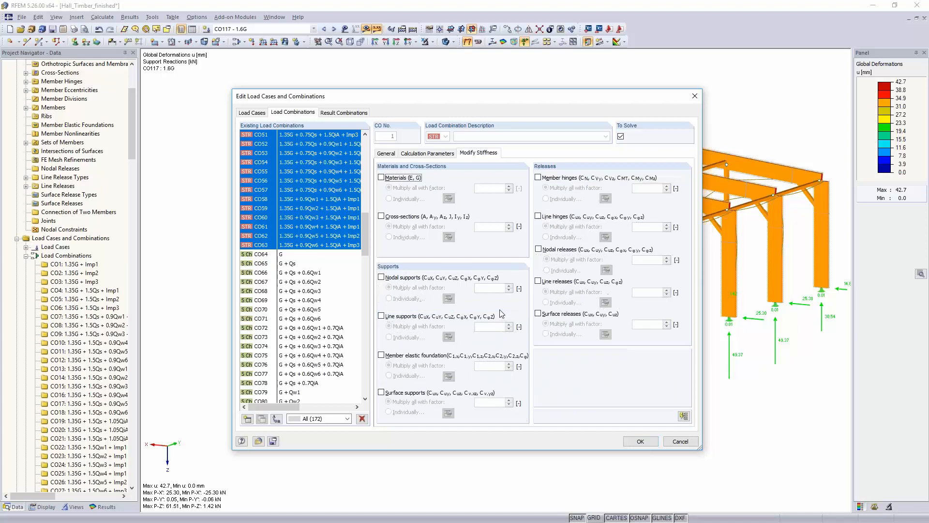
Multiply the stiffness of all line hinges and line releases by 0.667, and apply the change, accepting deletion of the affected results
left_click(538, 216)
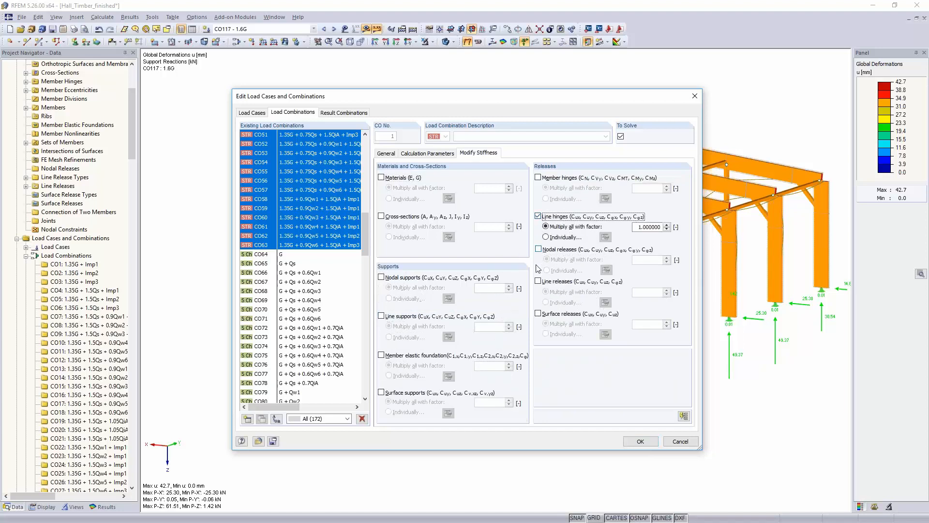
left_click(537, 281)
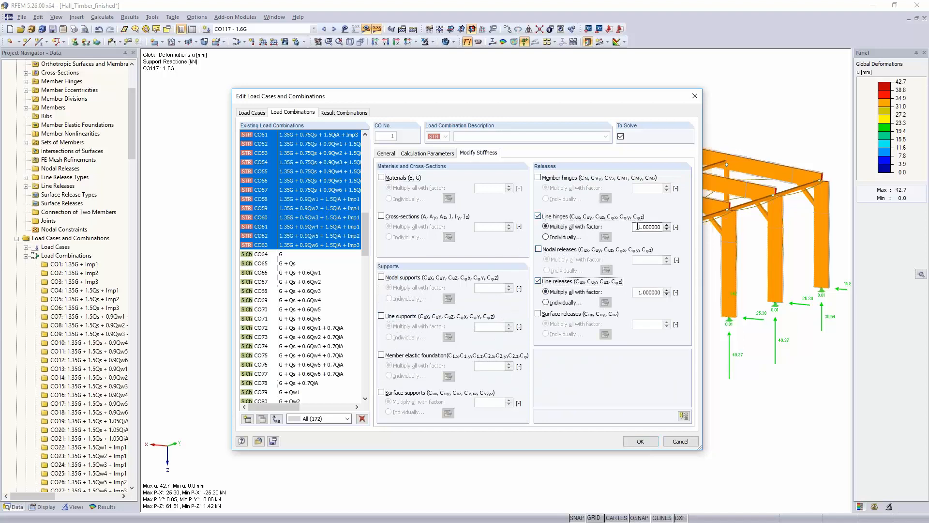
double_click(637, 227)
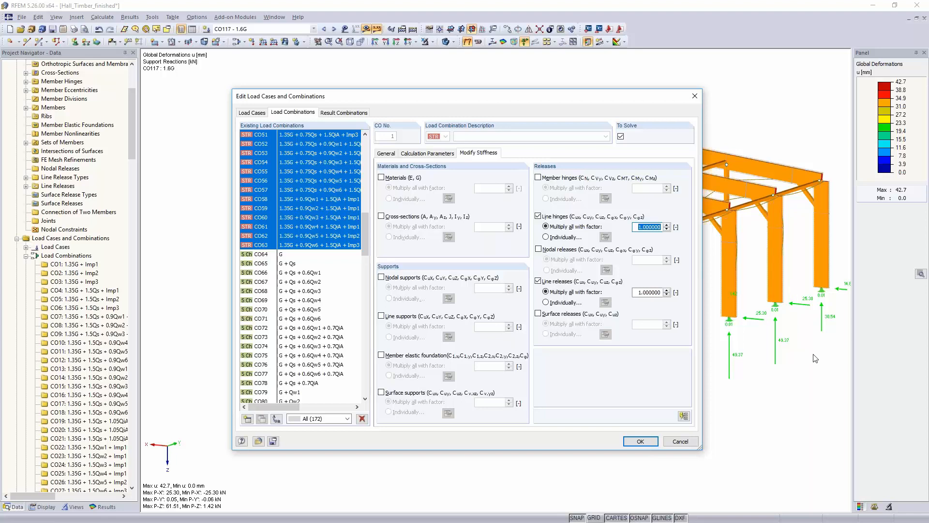
type("0,667")
double_click(649, 293)
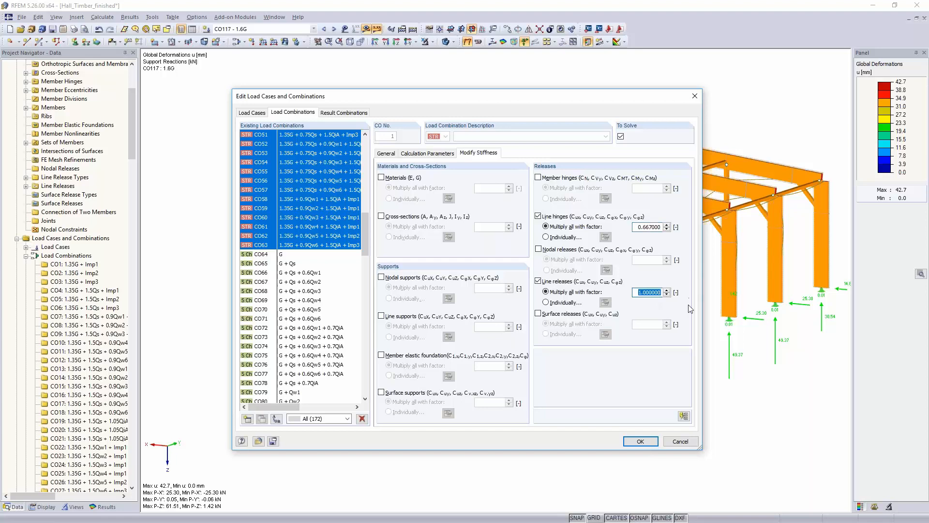
type("0,667")
left_click(641, 440)
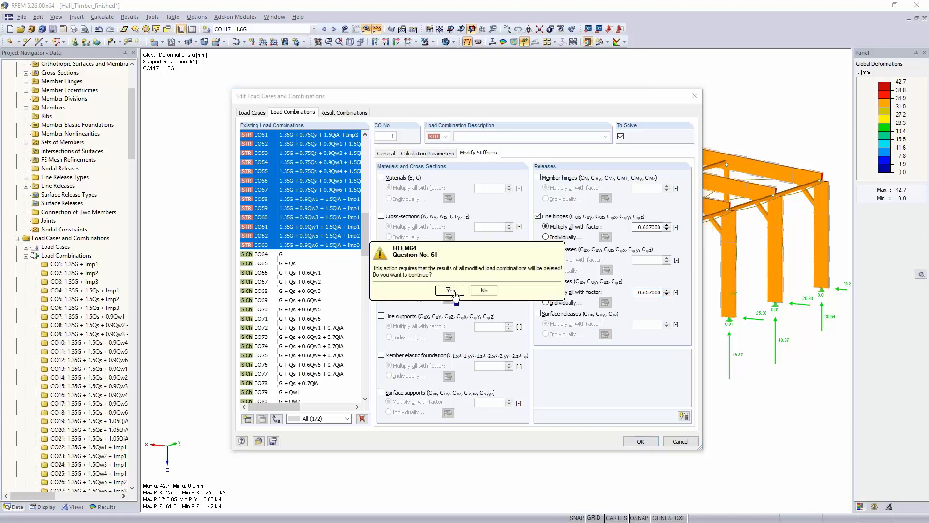
left_click(451, 291)
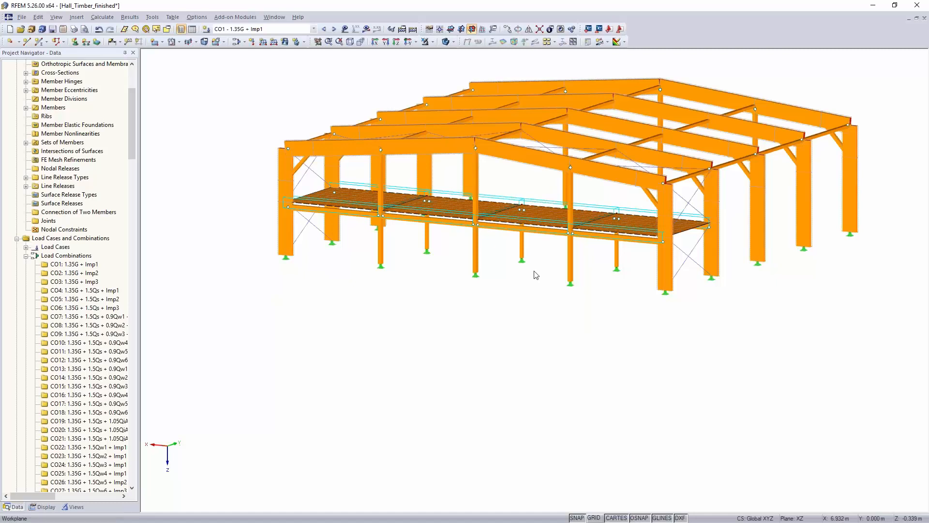
Open the RF-LAMINATE add-on module for the design of laminate surfaces
middle_click_drag(541, 294, 476, 370)
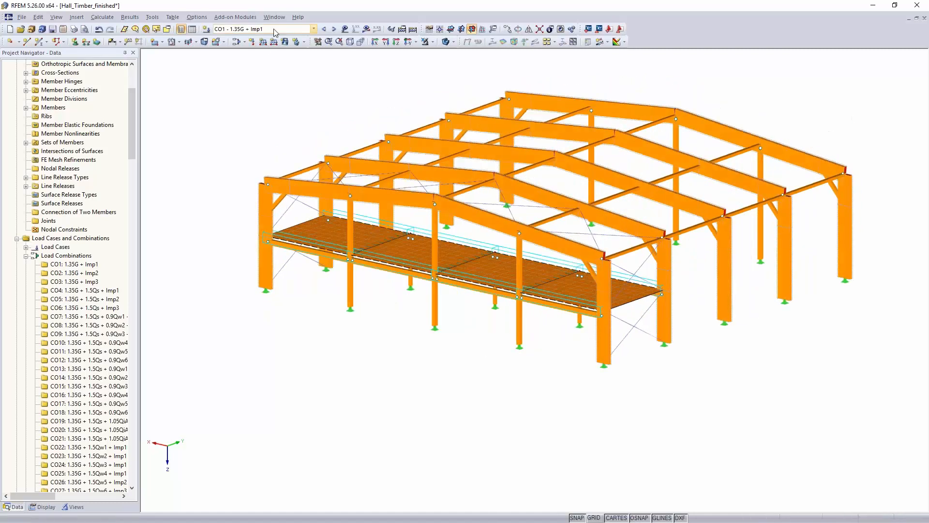
left_click(235, 17)
mouse_move(242, 149)
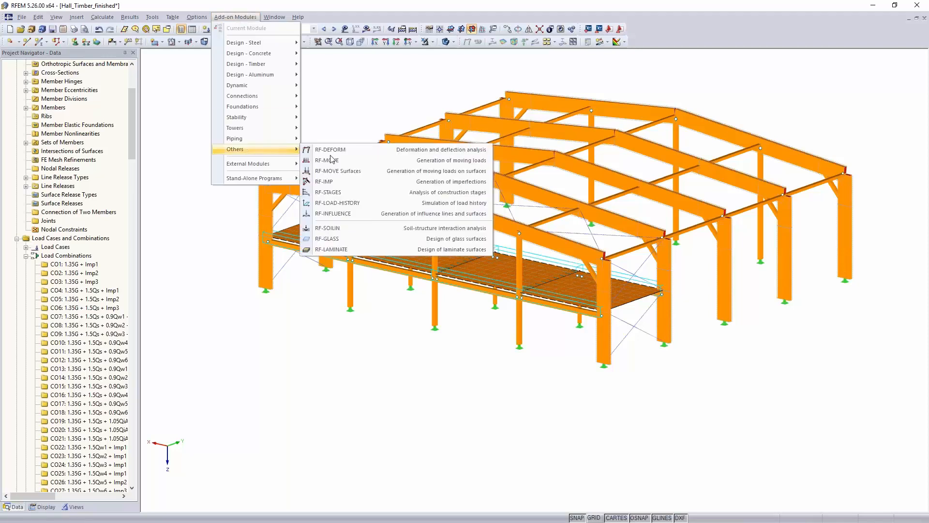
left_click(360, 249)
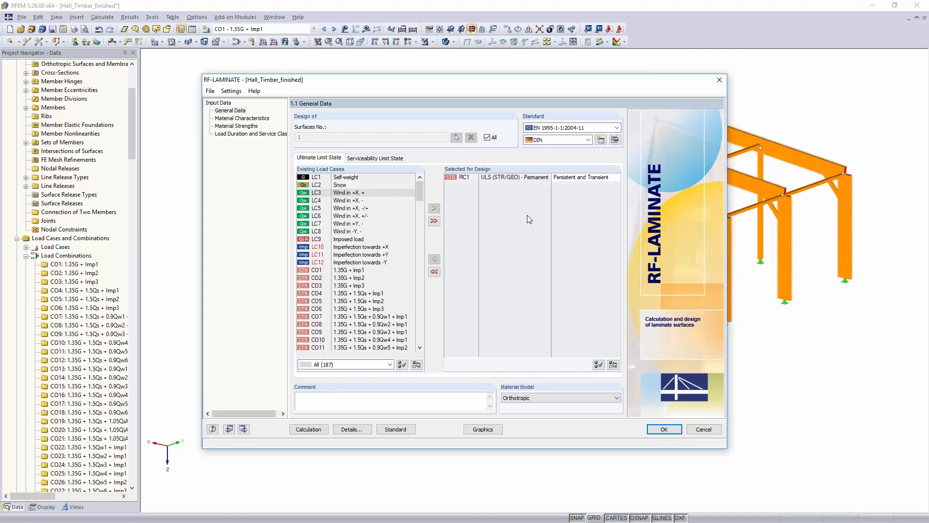
Replace result combination RC1 with load combination CO48 (1.35G + 1.5QiA + Imp3) in the ultimate limit state design selection
double_click(510, 180)
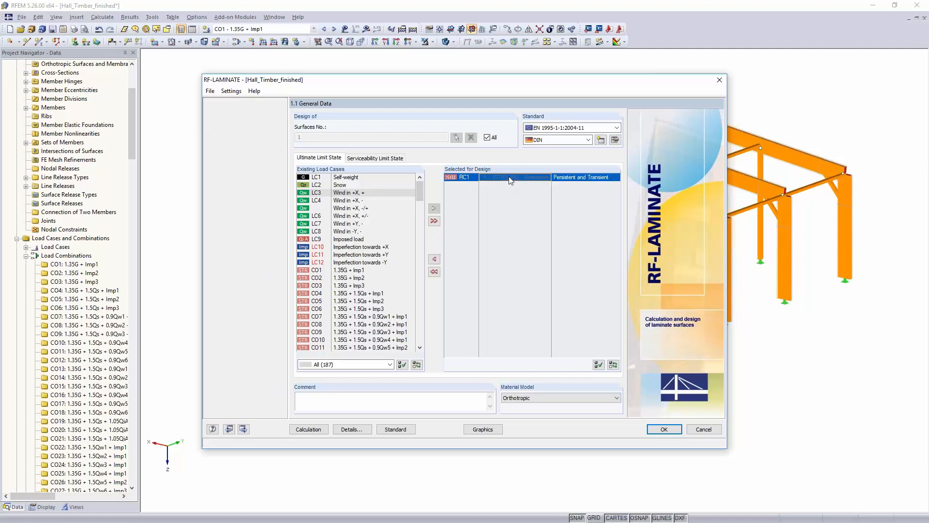
scroll(359, 304, "down", 5)
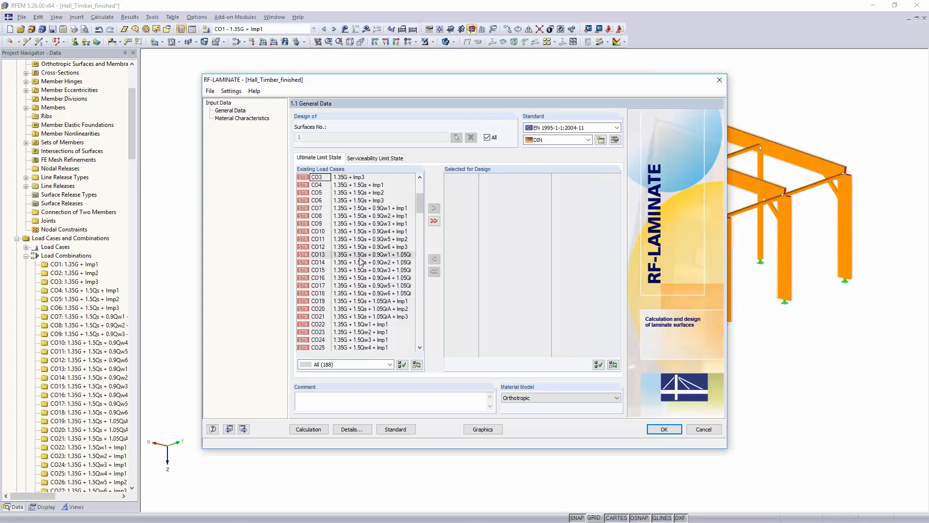
scroll(360, 264, "down", 5)
scroll(360, 264, "down", 1)
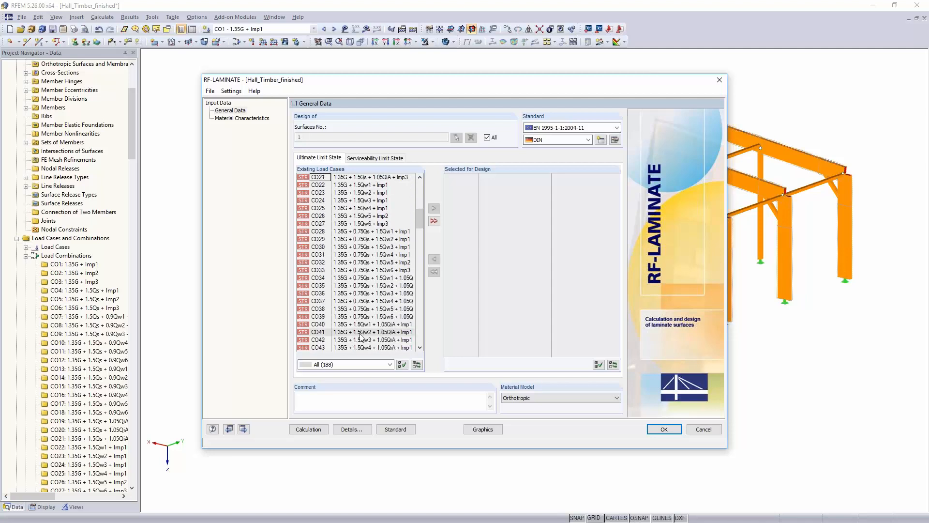
scroll(365, 312, "down", 3)
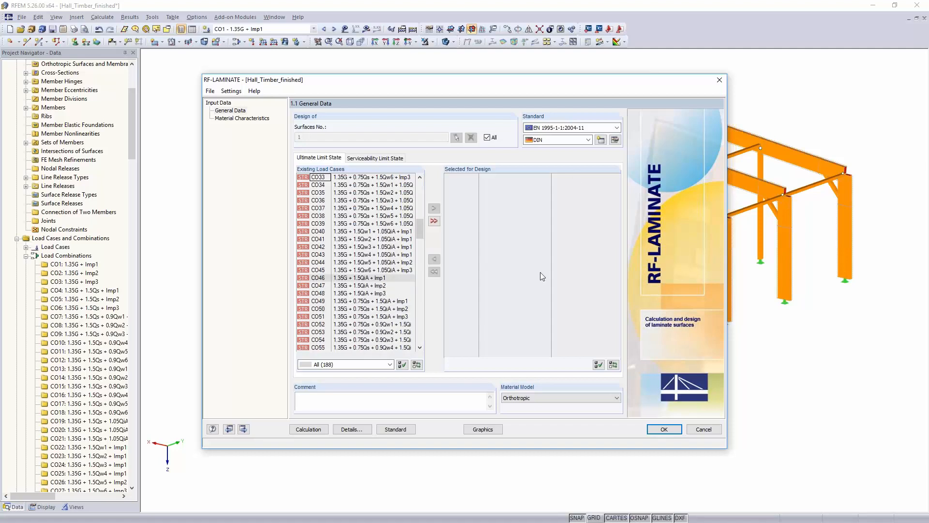
left_click(342, 296)
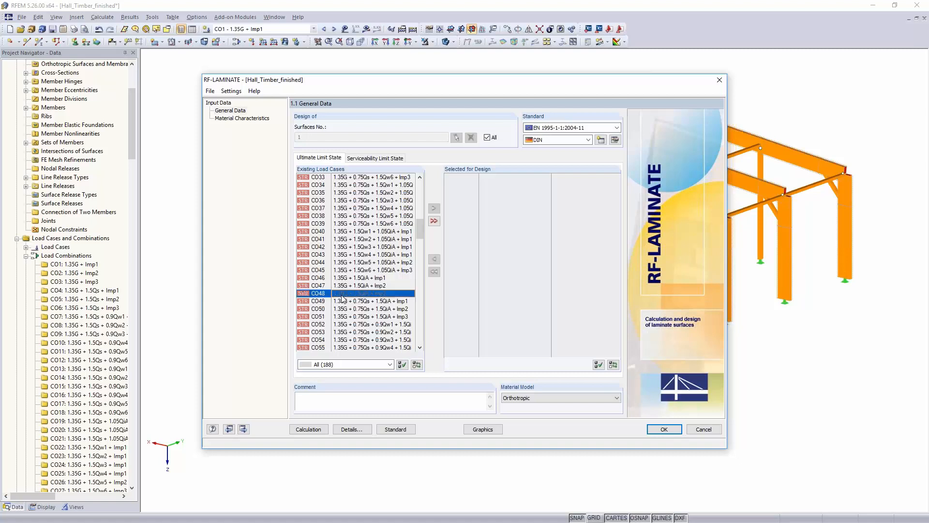
double_click(342, 296)
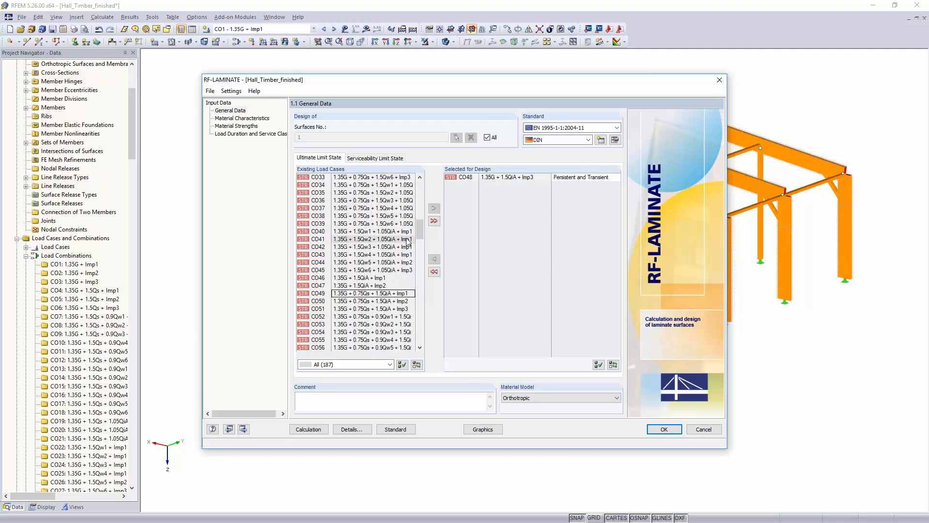
Add load combination CO104 (G + 0.5Qs + QiA) to the serviceability limit state design selection
left_click(377, 160)
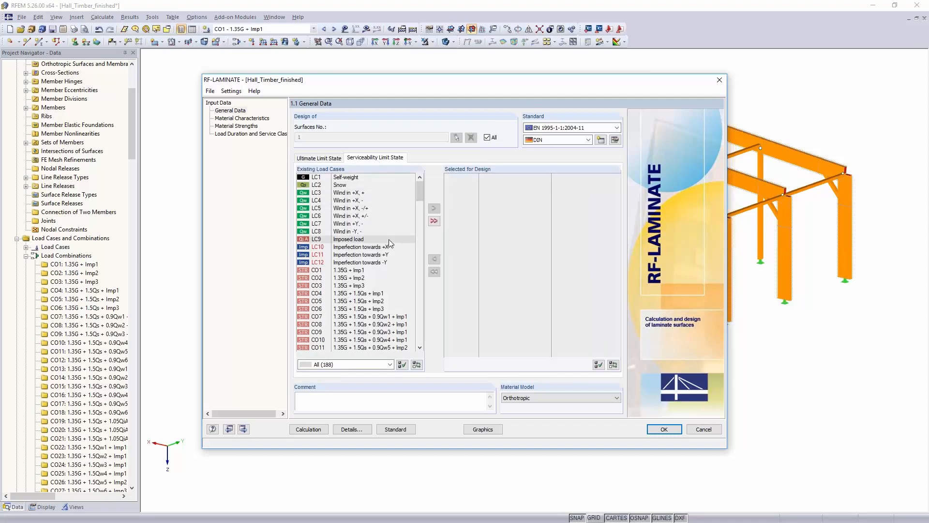
scroll(390, 242, "down", 3)
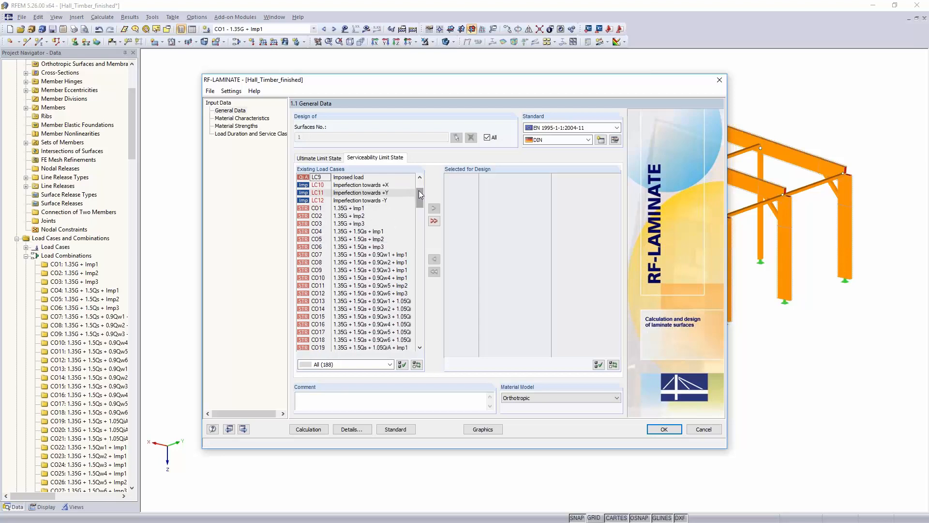
left_click_drag(421, 198, 412, 270)
scroll(412, 270, "down", 20)
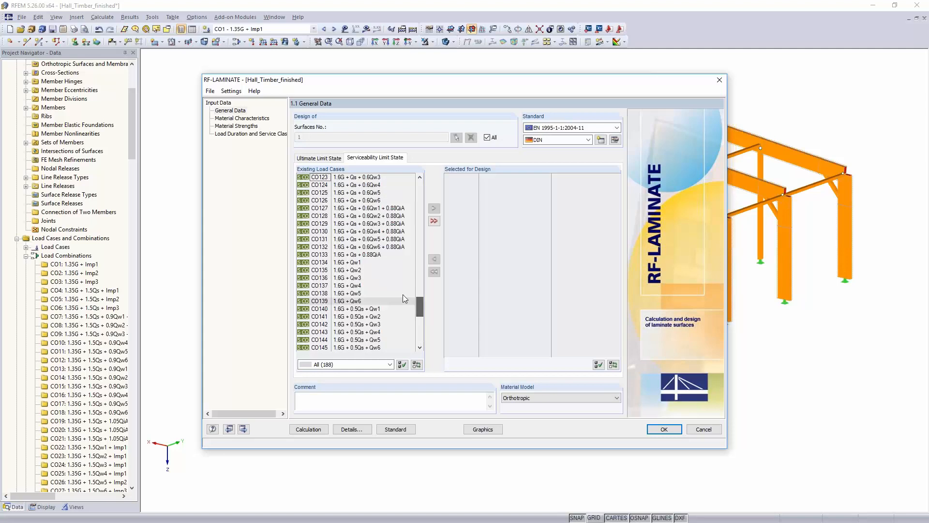
scroll(387, 265, "up", 3)
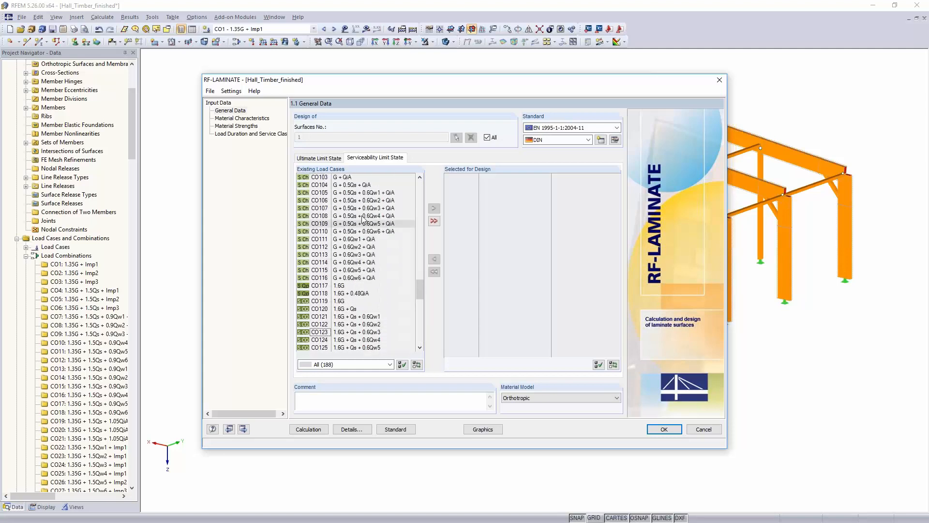
left_click(356, 185)
double_click(356, 186)
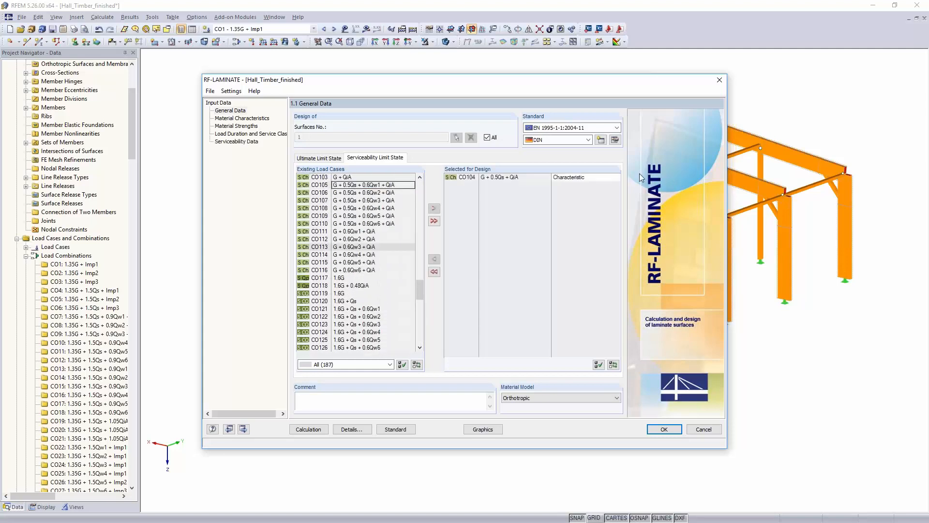
Examine the design situation types offered for CO104 and the list of national annexes, keeping Characteristic and DIN
left_click(596, 176)
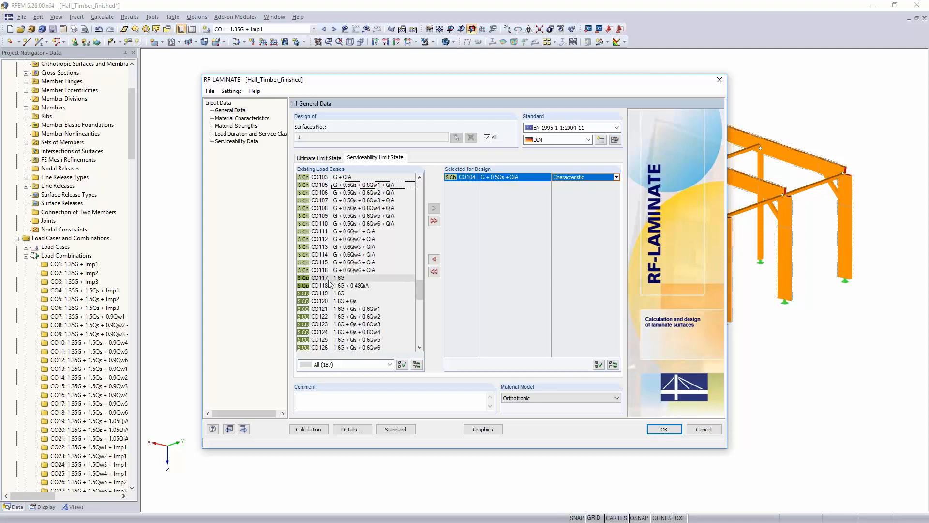
left_click(616, 177)
left_click(603, 160)
left_click(616, 178)
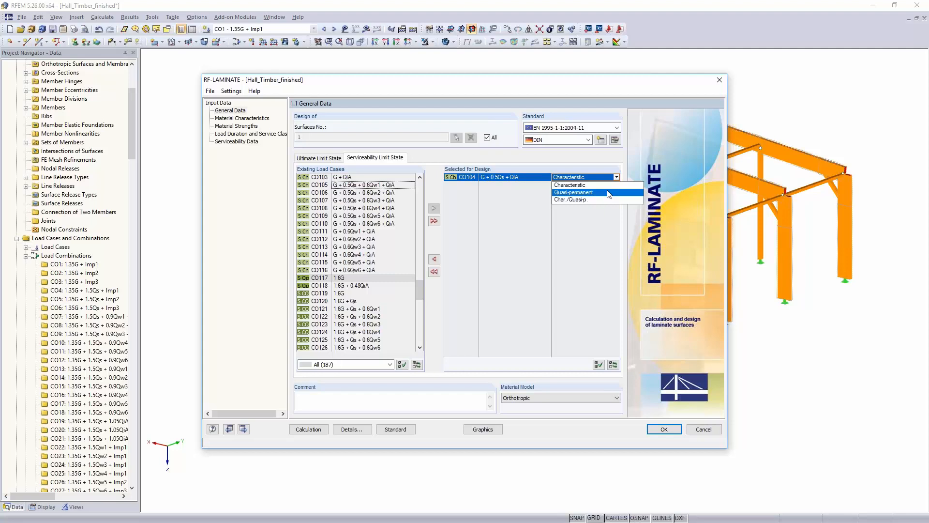
left_click(594, 160)
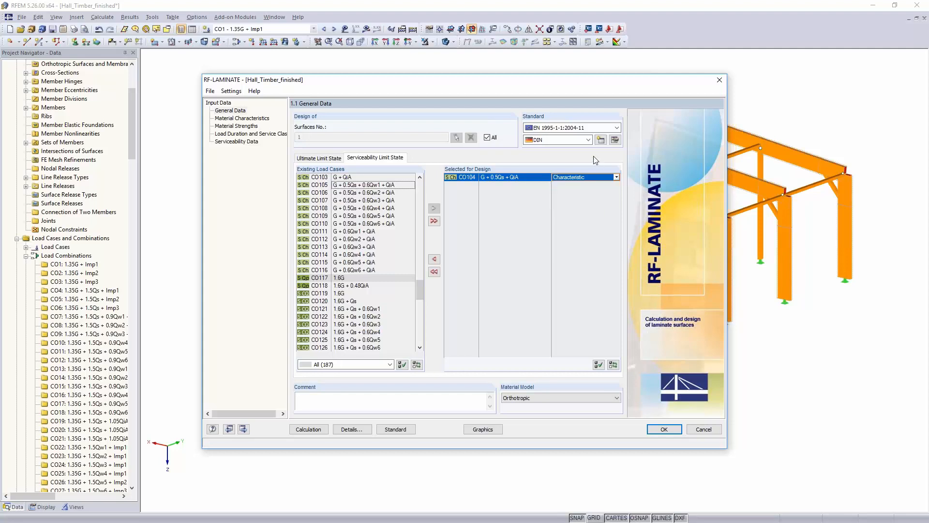
left_click(588, 139)
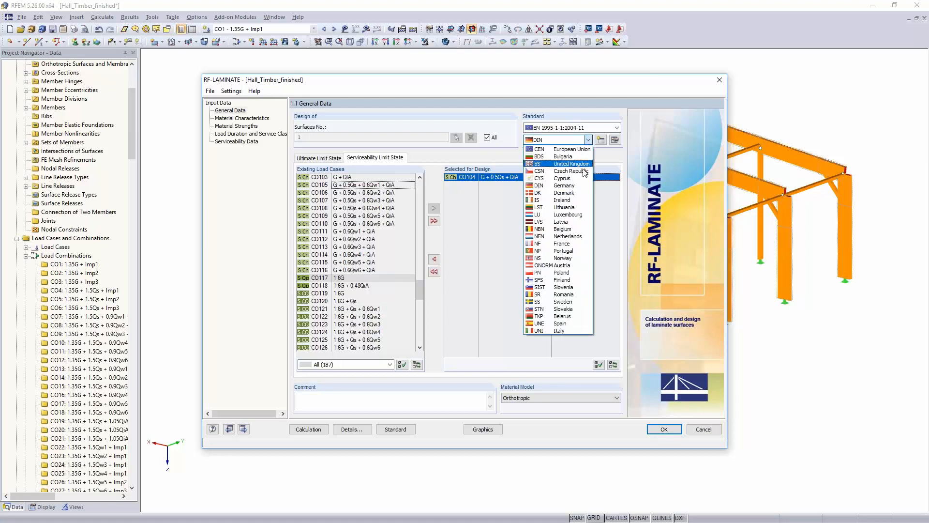
left_click(613, 161)
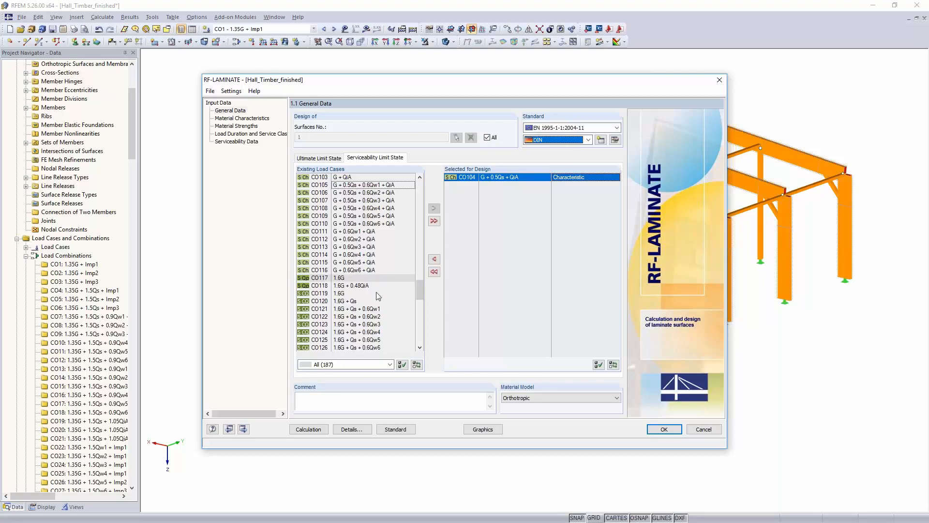
Add load combinations CO117 (1.6G) and CO118 (1.6G + 0.48QiA) together to the serviceability design selection
left_click(345, 279)
left_click(346, 286, "shift")
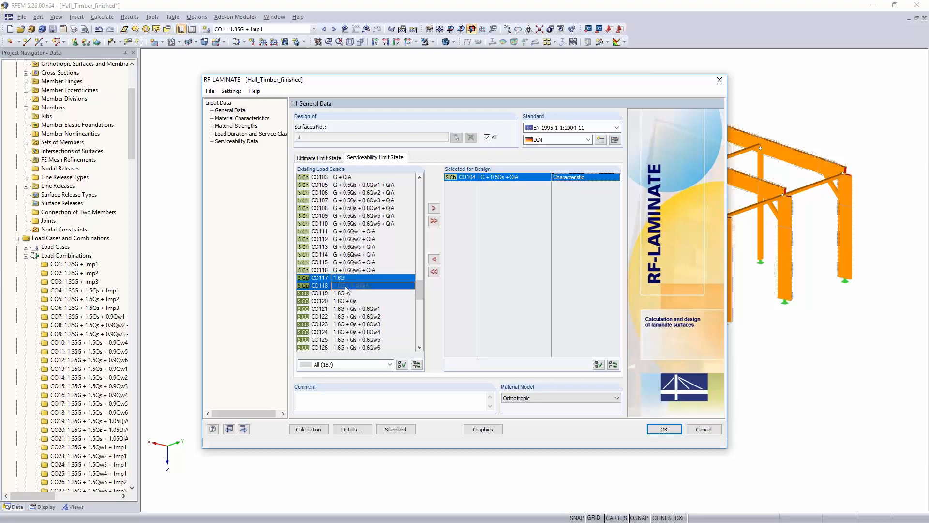
left_click(434, 209)
left_click(533, 185)
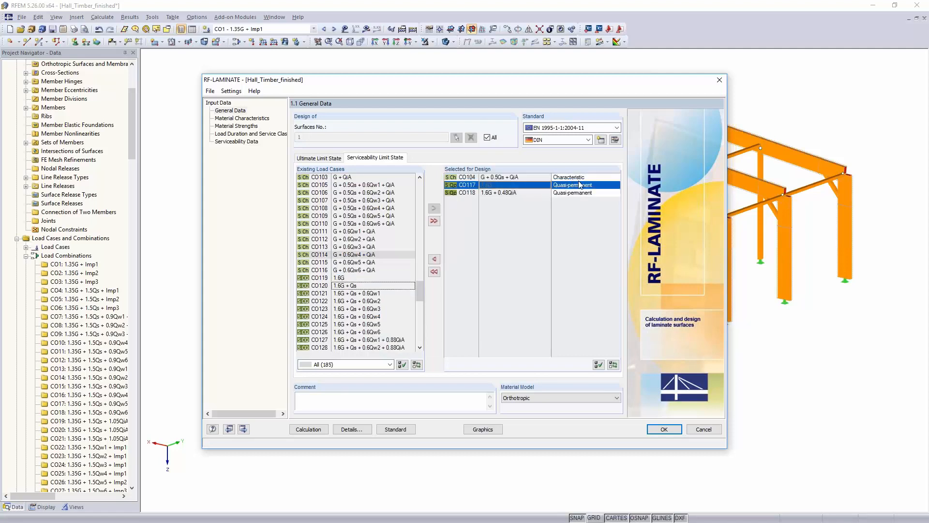
left_click(574, 193)
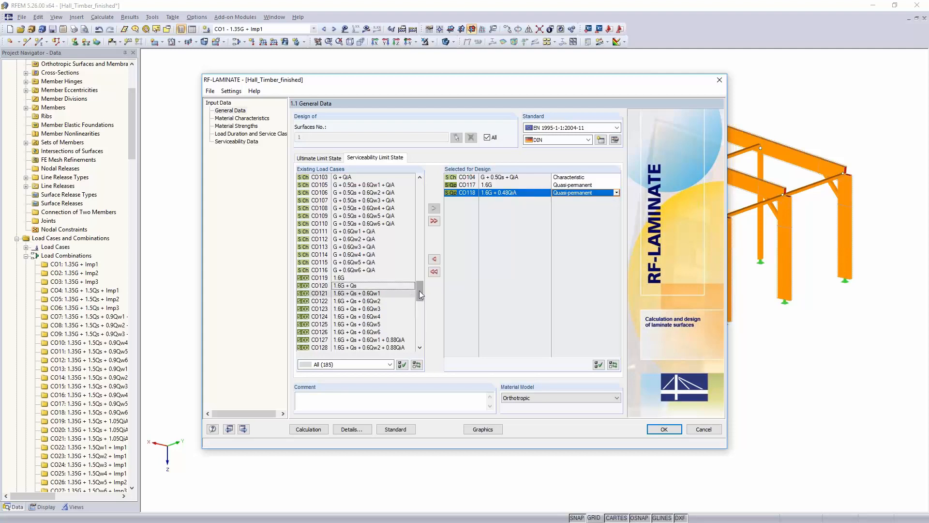
Add load combinations CO159 (1.6G + 0.5Qs + 1.18QiA) and CO164 to the serviceability design selection
left_click_drag(421, 294, 386, 328)
double_click(374, 317)
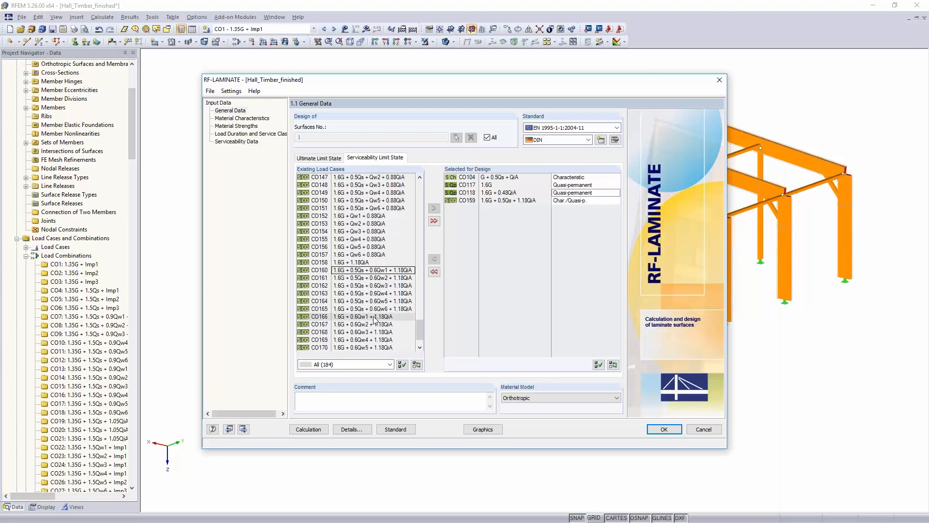
scroll(370, 293, "down", 3)
double_click(368, 286)
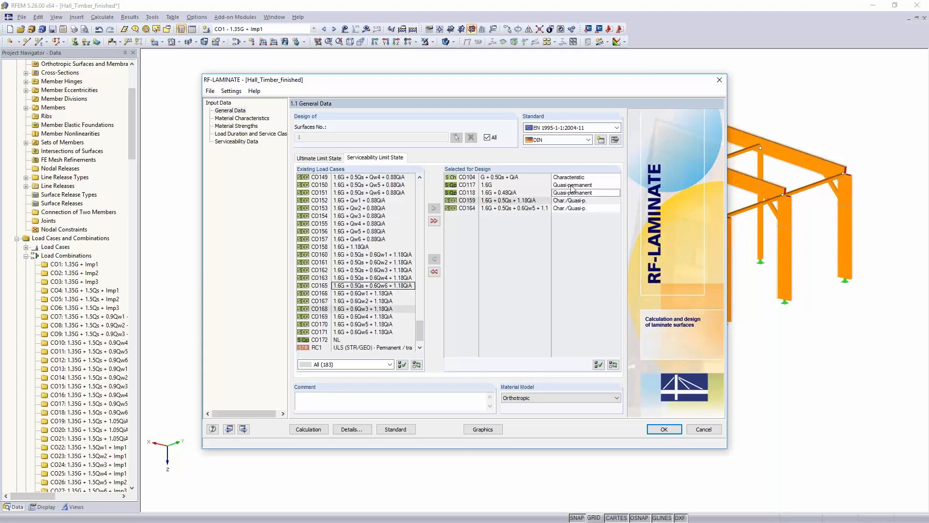
Examine the material factors and serviceability deflection limits of the EN 1995-1-1 DIN annex, leaving them unmodified
left_click_drag(576, 85, 450, 27)
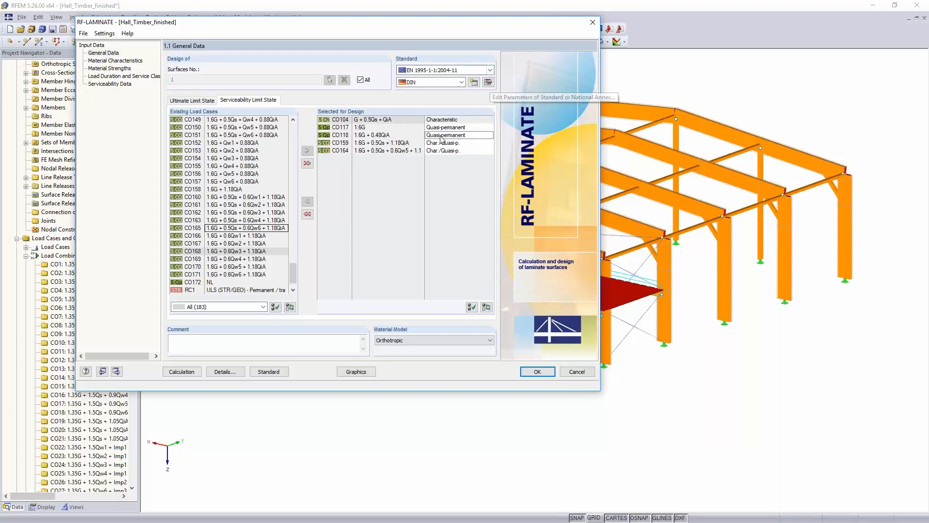
left_click(490, 83)
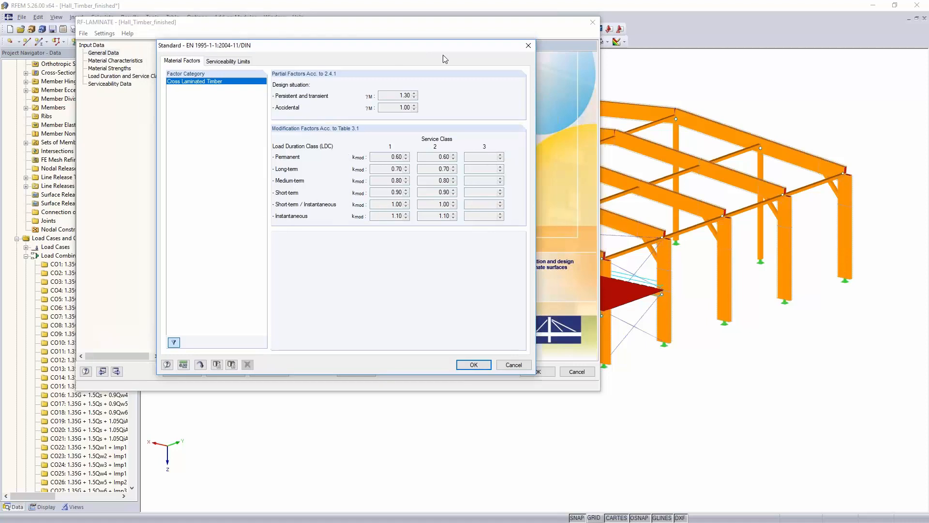
left_click_drag(443, 48, 890, 57)
left_click(679, 66)
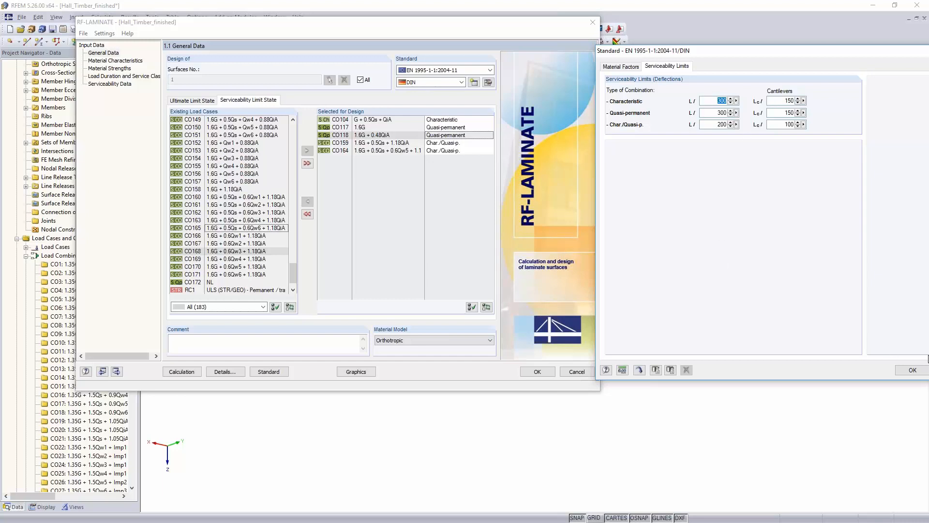
key("Escape")
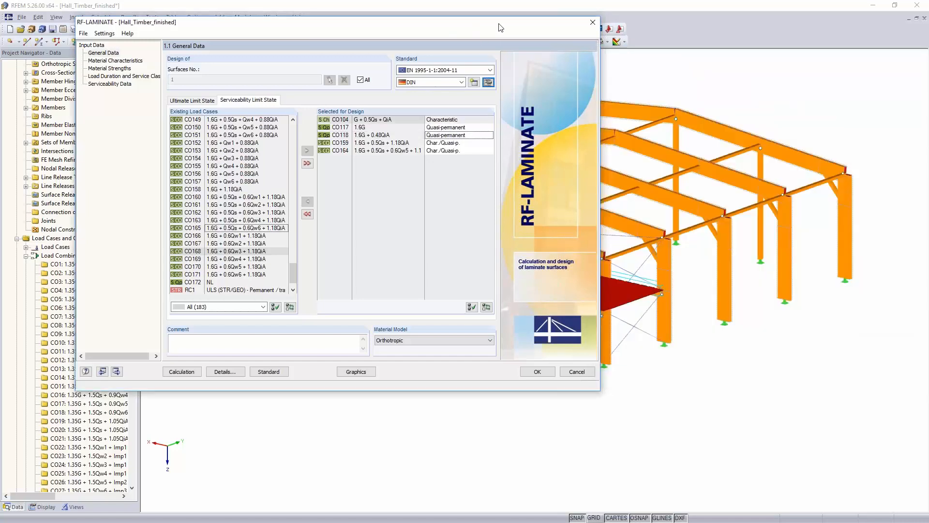
Review the stress and result display options in the design details without changes, and look at the floor surface in the model
left_click_drag(500, 28, 674, 49)
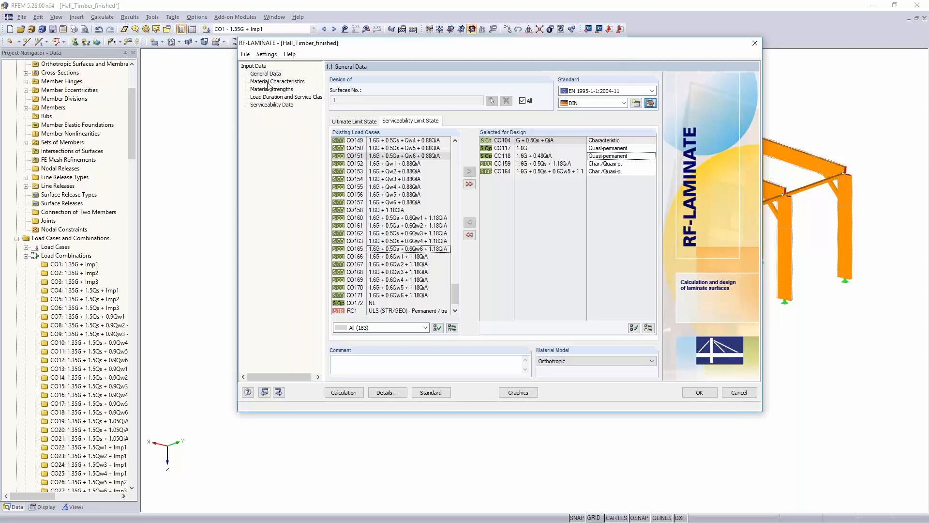
left_click(386, 396)
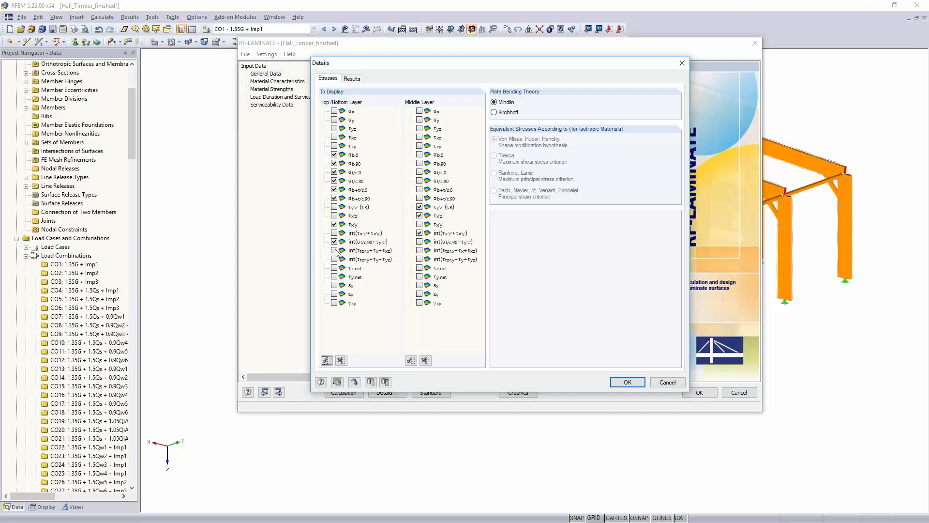
left_click(350, 81)
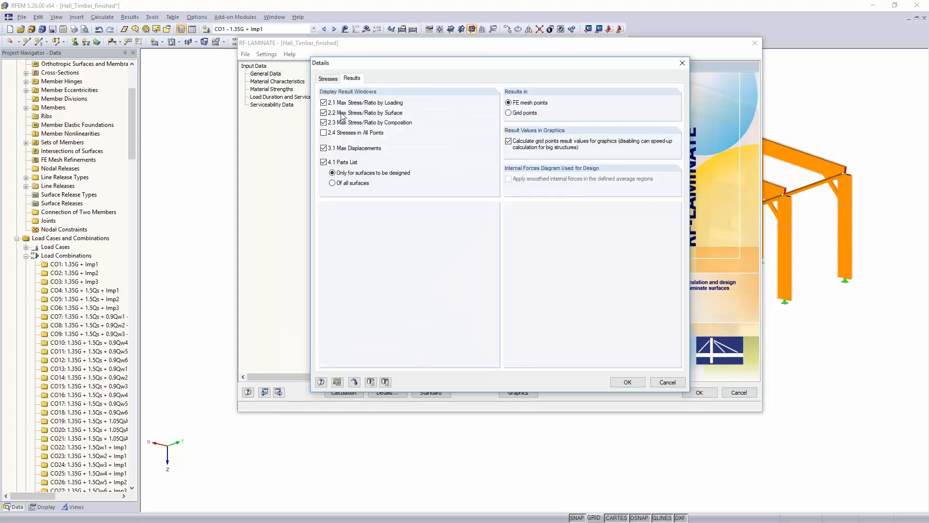
left_click(661, 382)
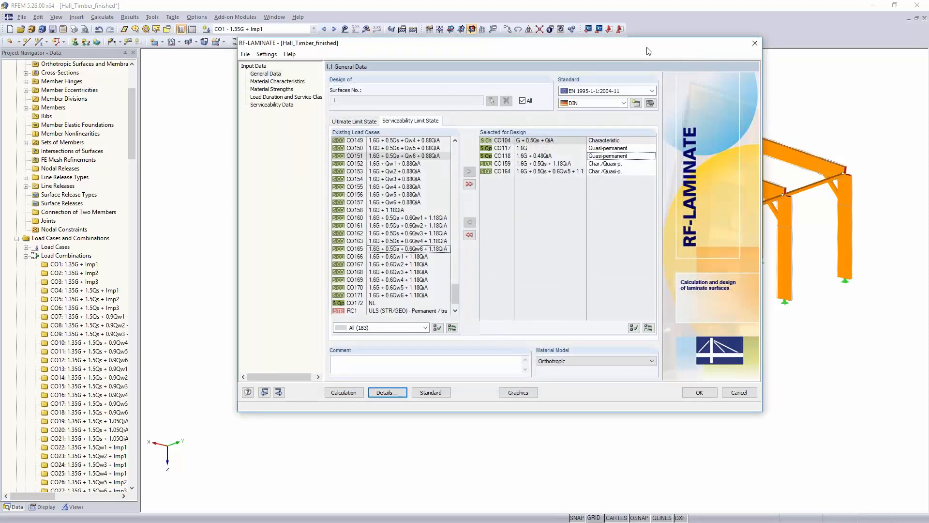
left_click_drag(649, 51, 141, 104)
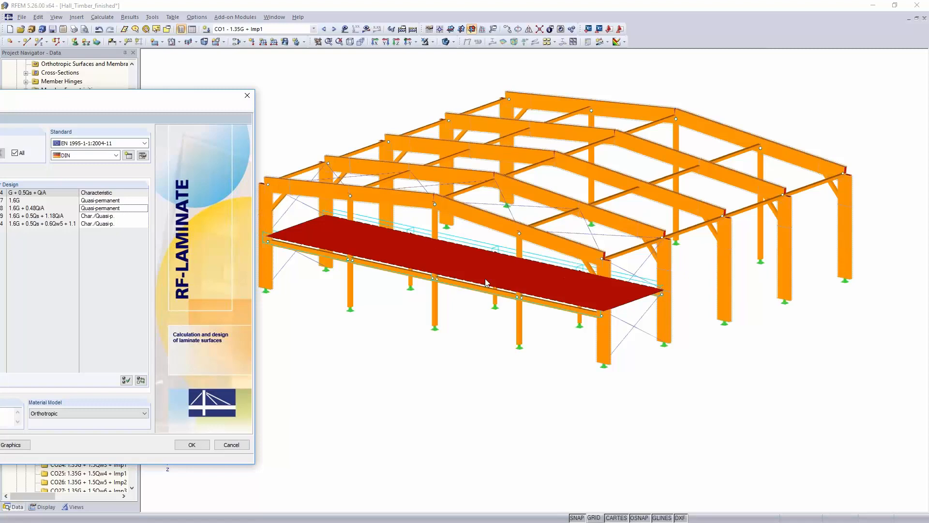
left_click_drag(227, 92, 604, 82)
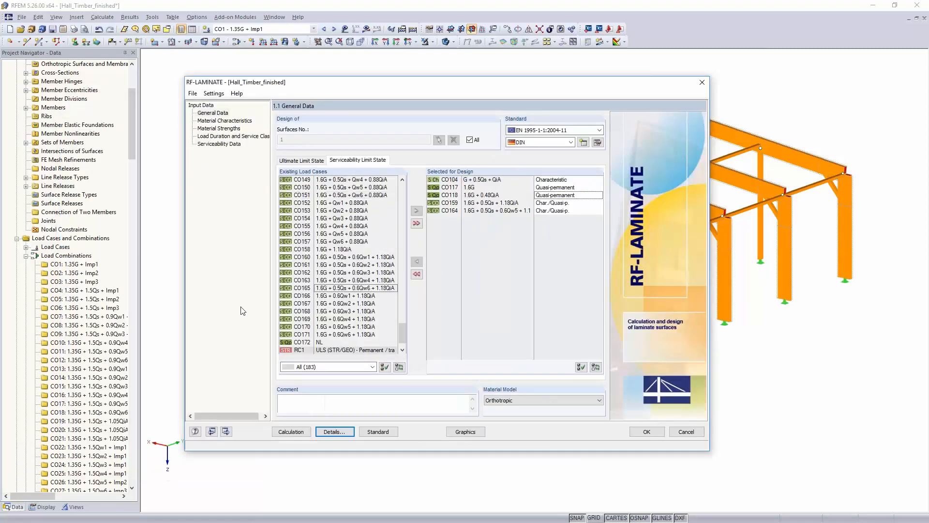
Inspect the slab's layer composition in the material characteristics and the producers available in the layer library, without importing any layers
left_click(218, 121)
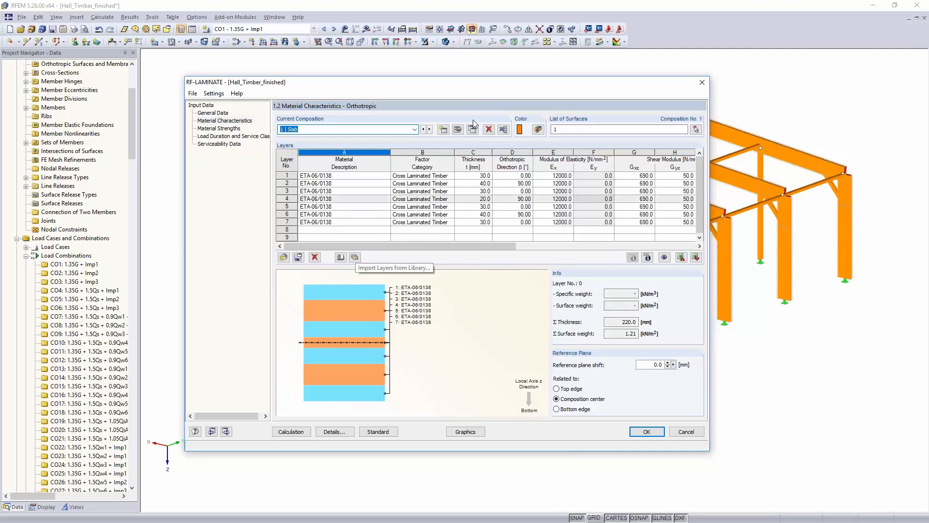
left_click_drag(499, 82, 475, 22)
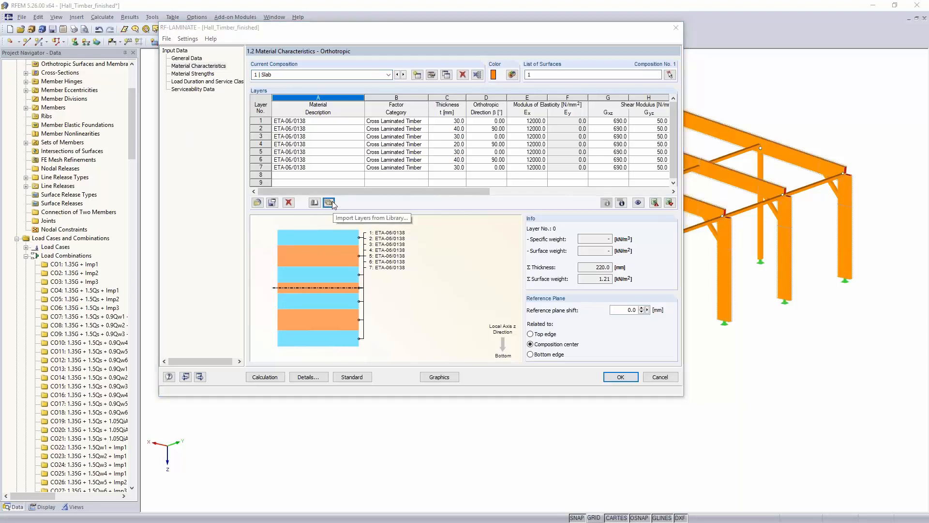
left_click(330, 202)
left_click_drag(420, 121, 520, 167)
left_click_drag(581, 160, 699, 173)
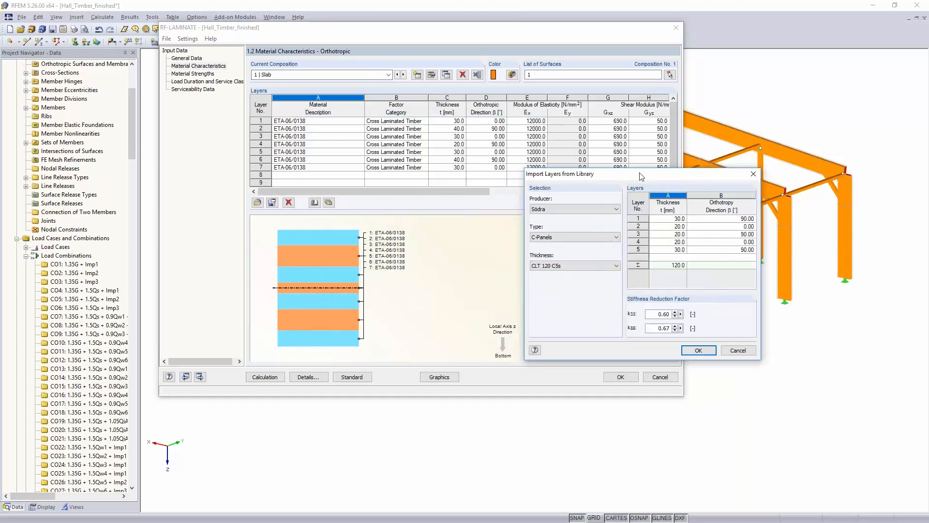
left_click(600, 208)
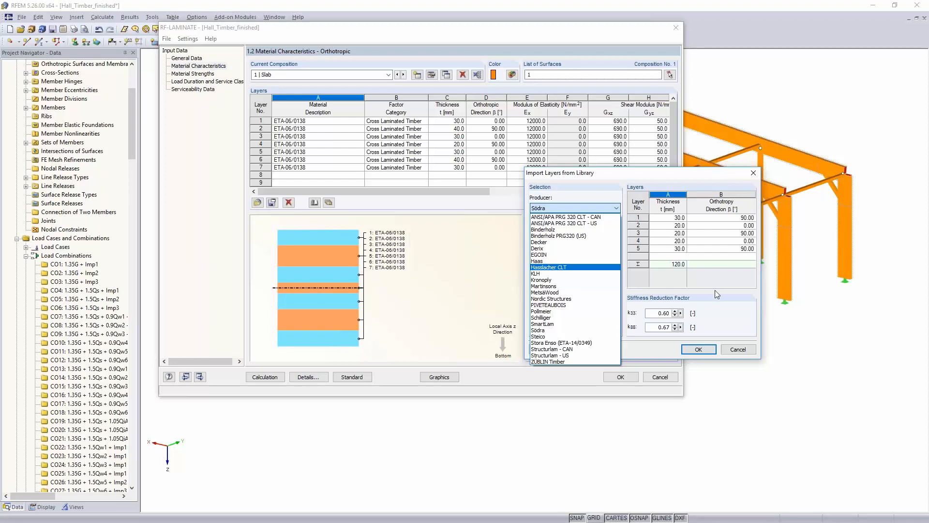
left_click(748, 352)
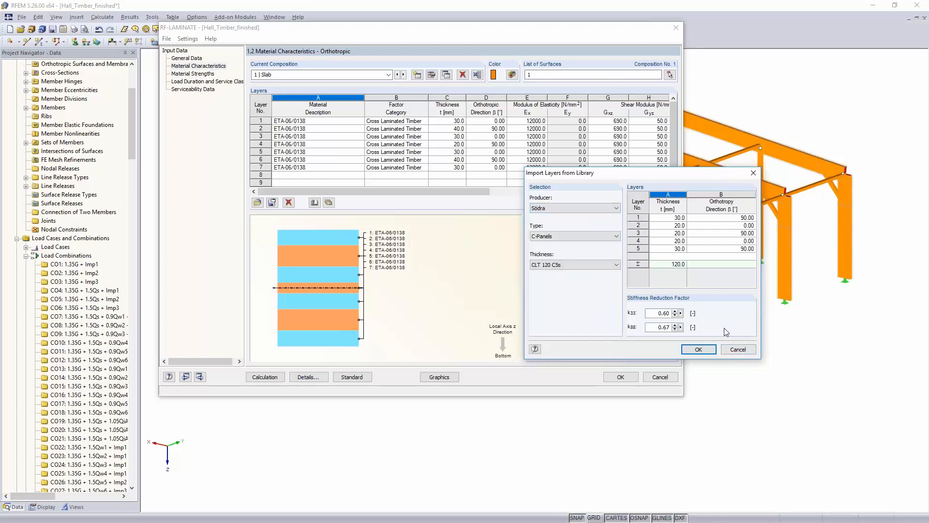
left_click(743, 352)
Check the calculation options and stiffness reduction factors of the slab composition, discarding any changes
left_click(432, 75)
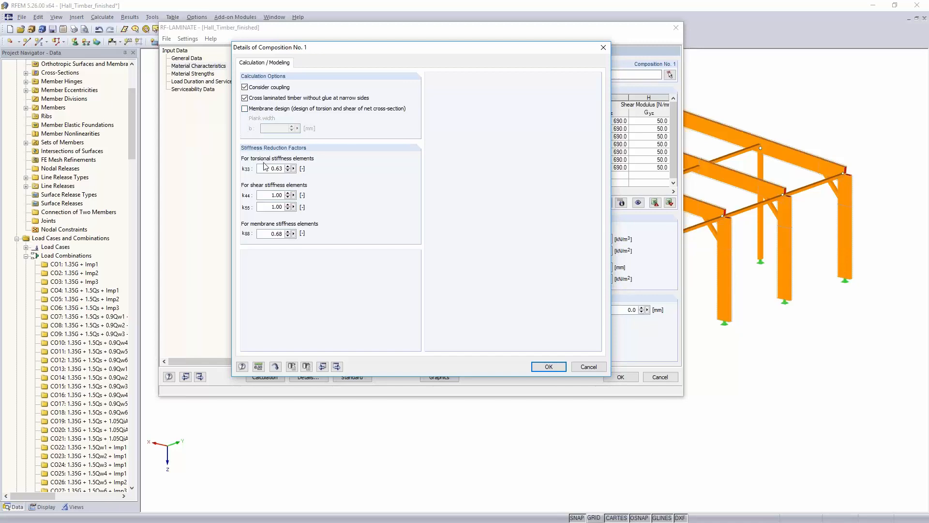
double_click(271, 234)
left_click(588, 368)
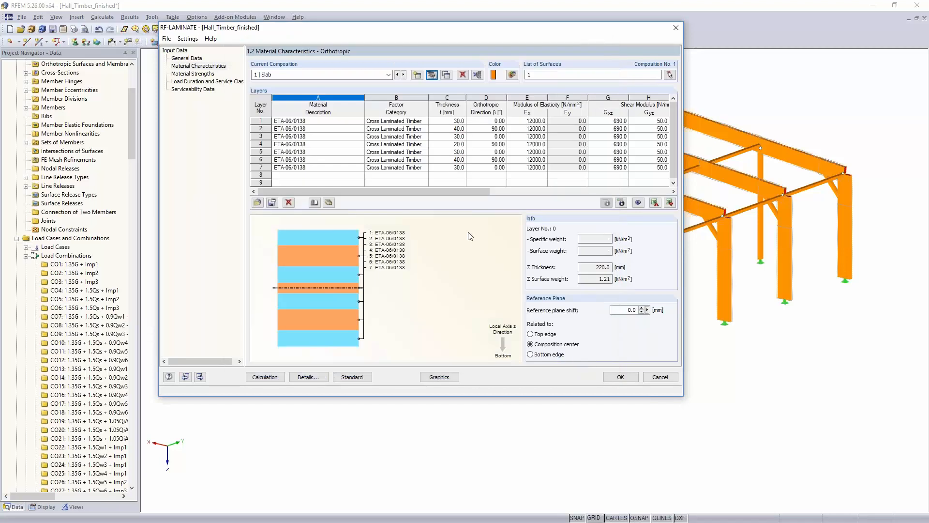
left_click_drag(449, 193, 412, 201)
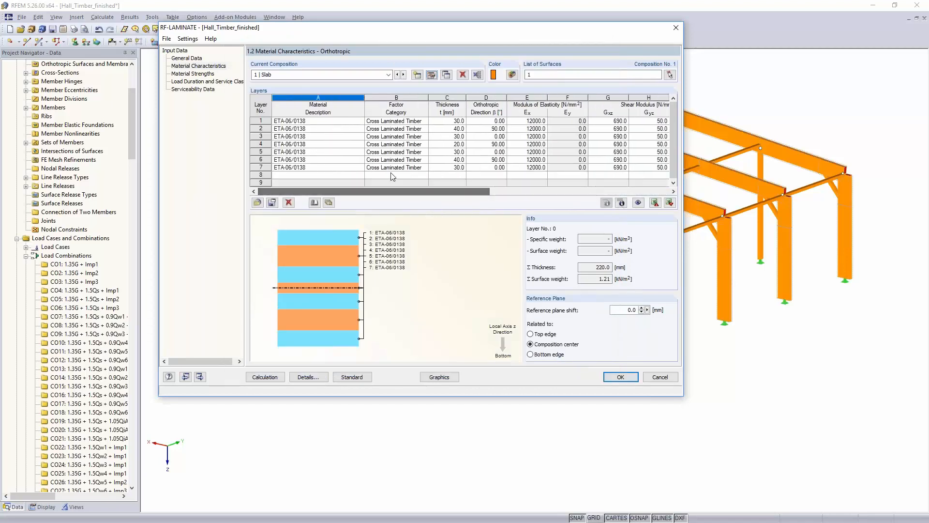
Review the slab layers' material strengths and the load duration classes with the service class
left_click(198, 74)
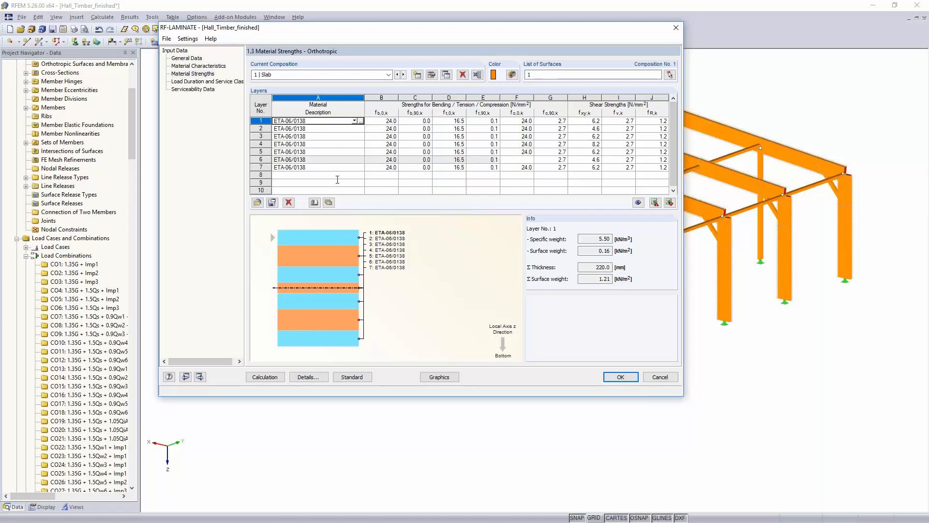
left_click(203, 81)
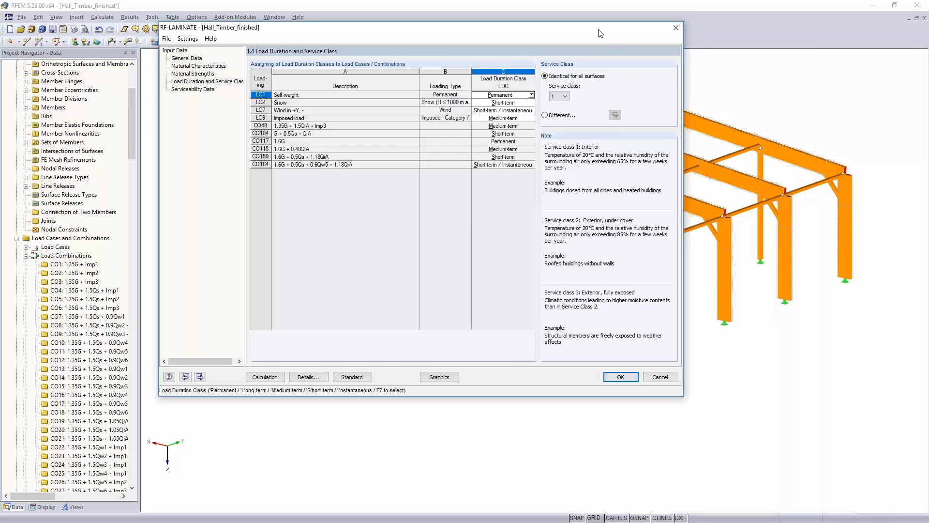
Check the option of assigning surfaces to different service classes, and keep one identical service class for all surfaces
left_click_drag(619, 35, 455, 59)
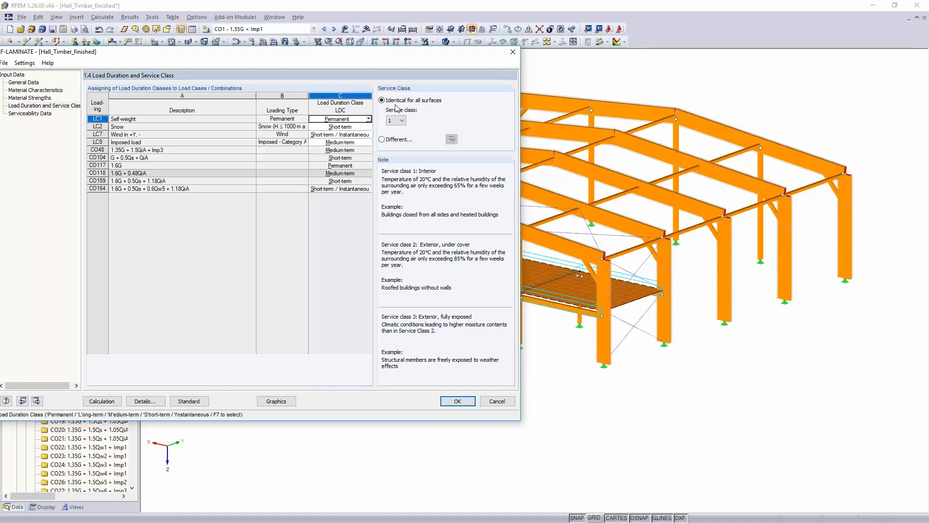
left_click(390, 141)
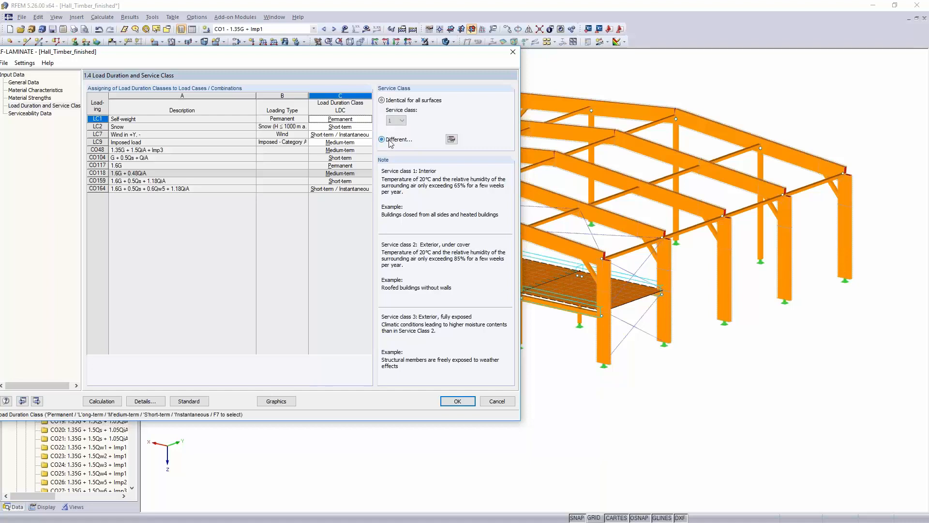
left_click(452, 142)
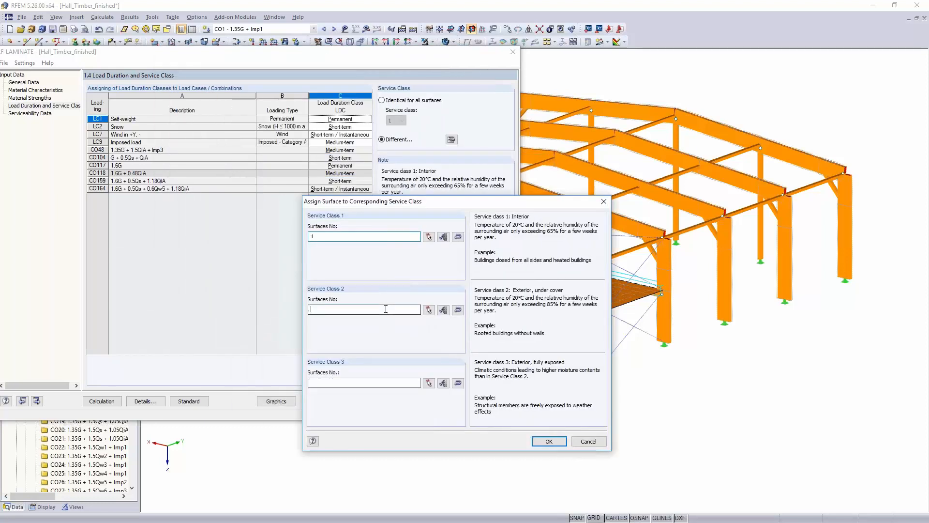
left_click(594, 442)
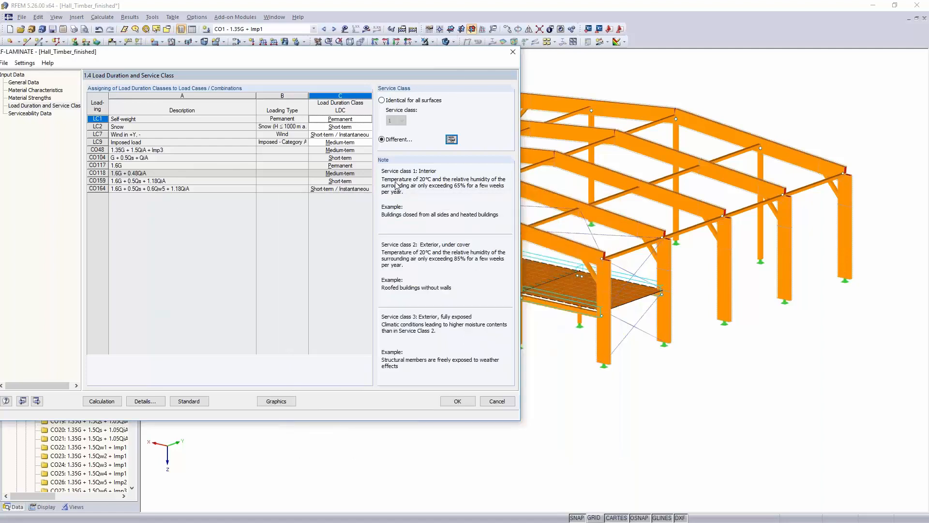
left_click(382, 101)
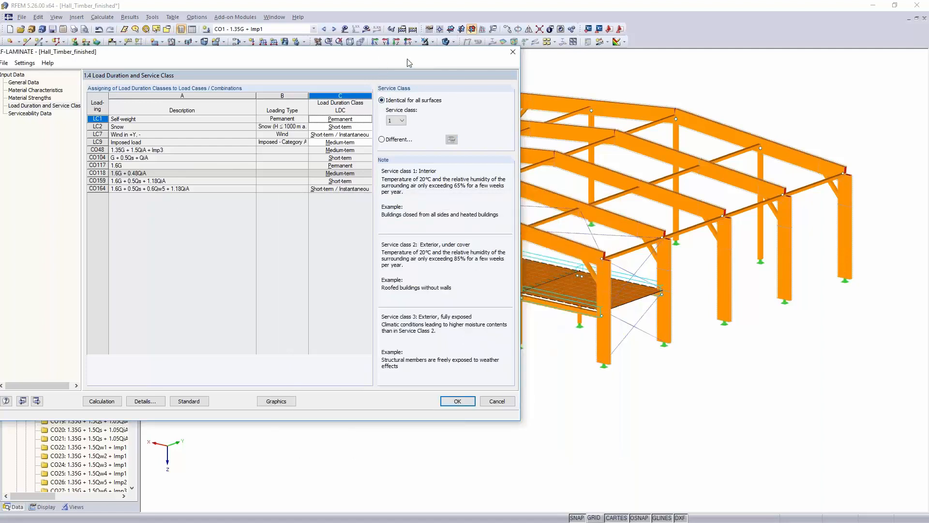
Add surface 1 to the serviceability data with the minimum boundary line as its reference length, and check the floor in the model
left_click_drag(442, 60, 613, 44)
left_click(201, 96)
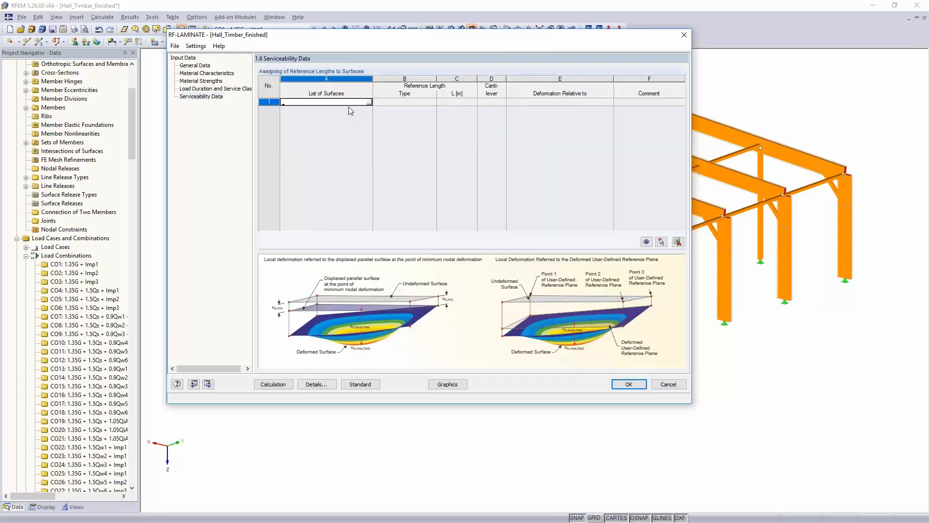
type("1")
key("Tab")
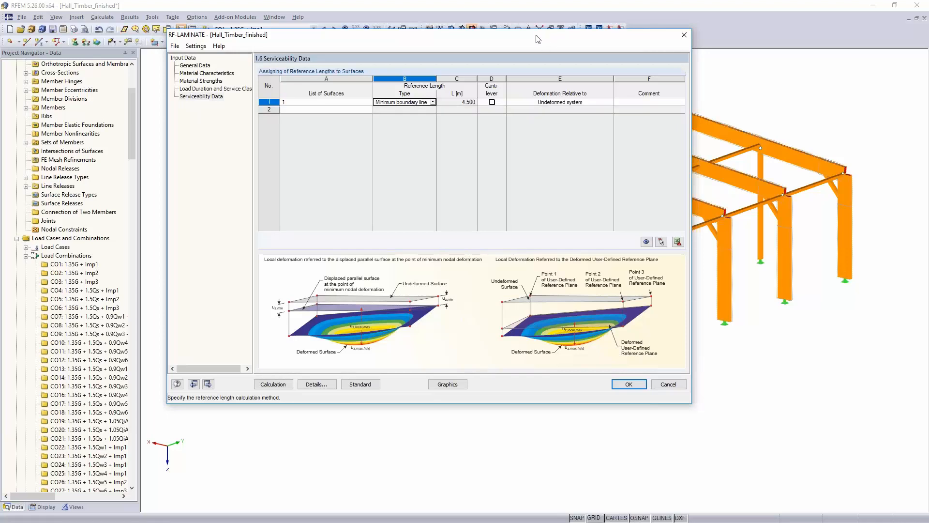
left_click_drag(481, 39, 192, 53)
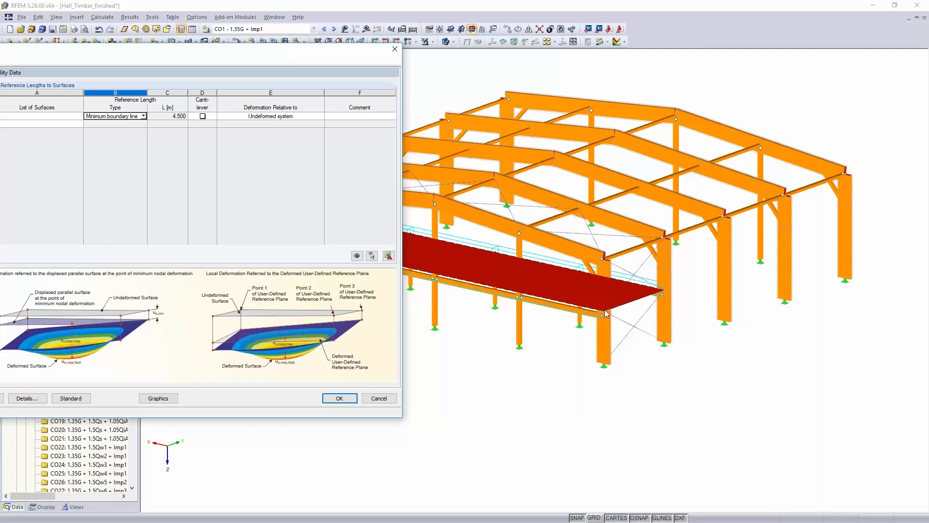
left_click_drag(315, 60, 652, 83)
Set the deformation of surface 1 relative to the displaced parallel surface
left_click(631, 141)
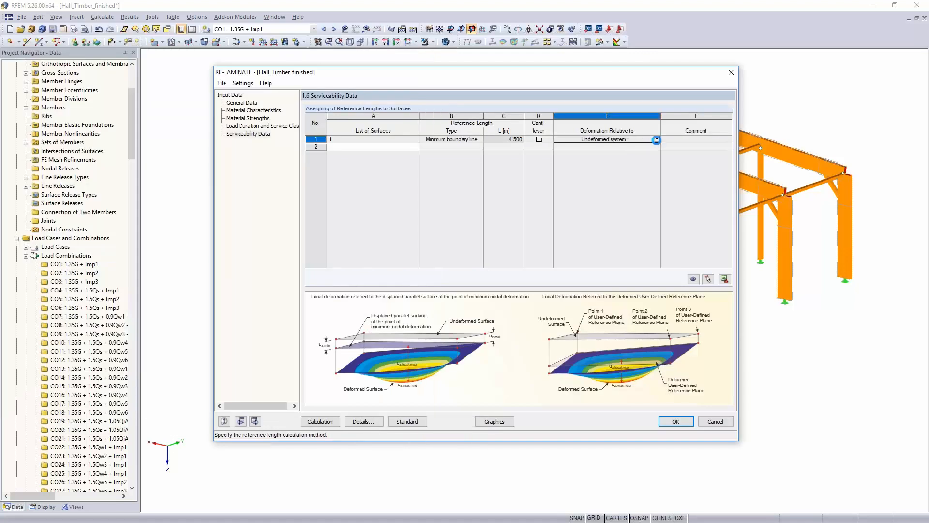
left_click(657, 139)
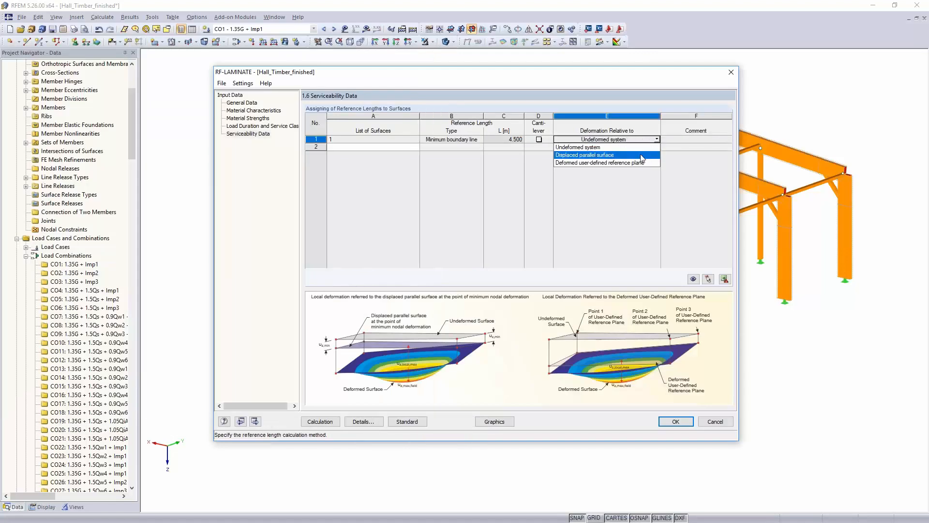
left_click(642, 156)
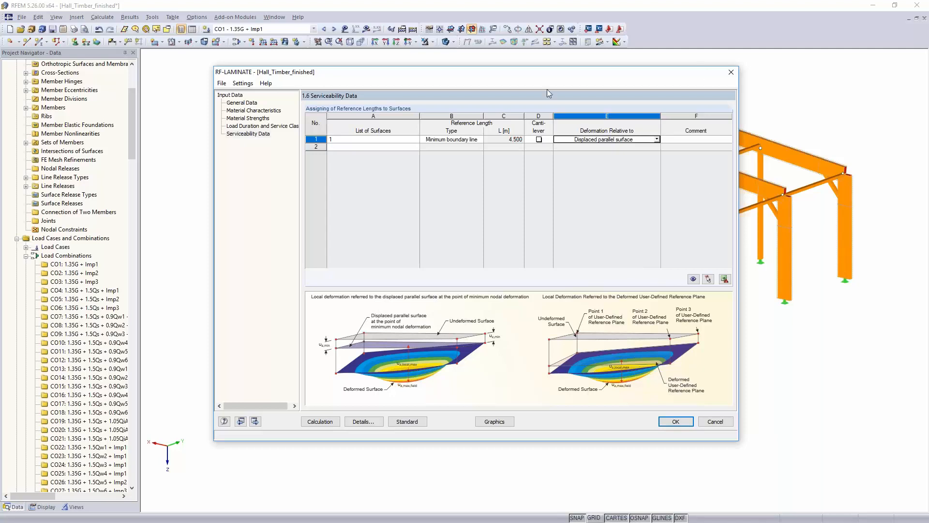
left_click_drag(543, 74, 294, 94)
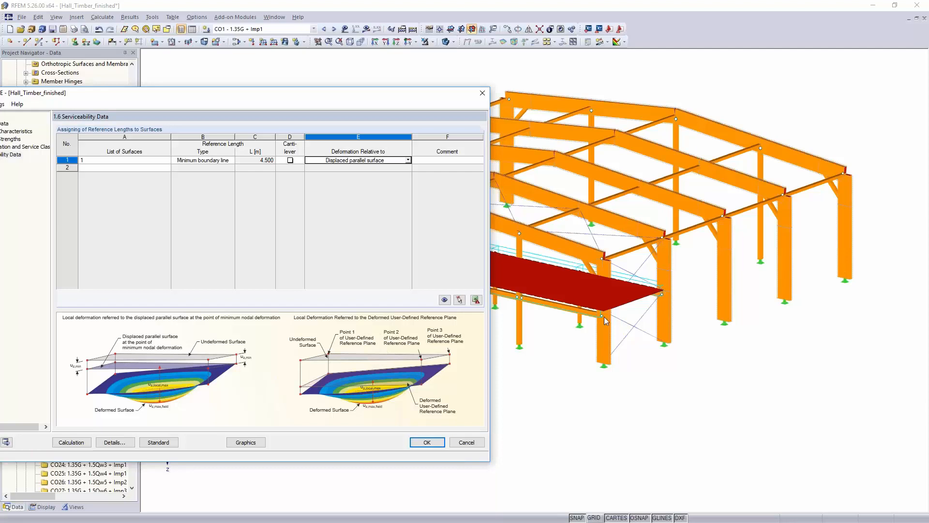
left_click_drag(383, 96, 650, 24)
Run the laminate design calculation and review the maximum stress ratios by loading for CO48 with their layer stress diagrams
left_click(346, 371)
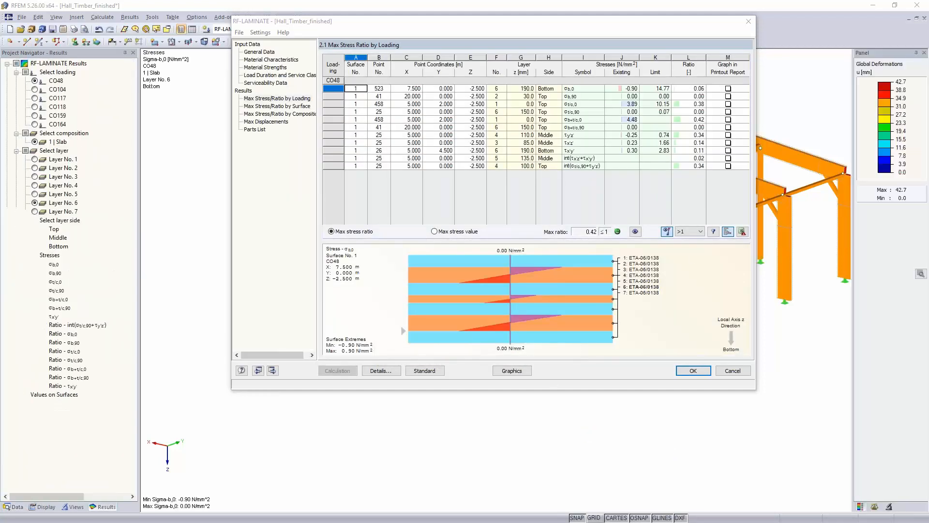
left_click_drag(583, 26, 330, 26)
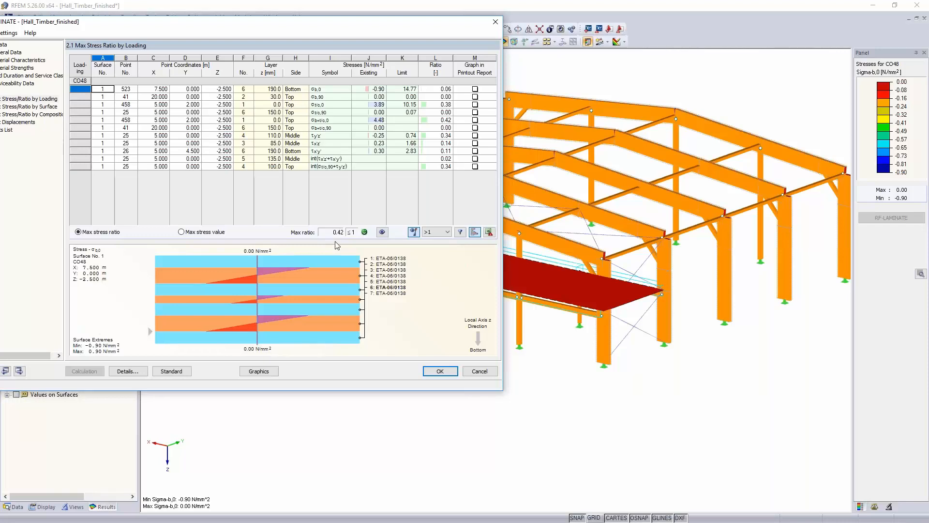
left_click(429, 120)
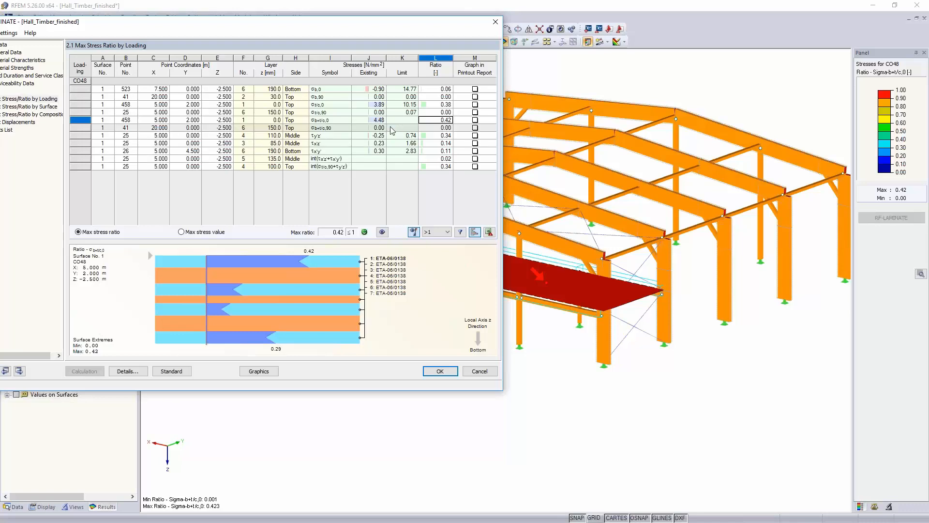
left_click(402, 89)
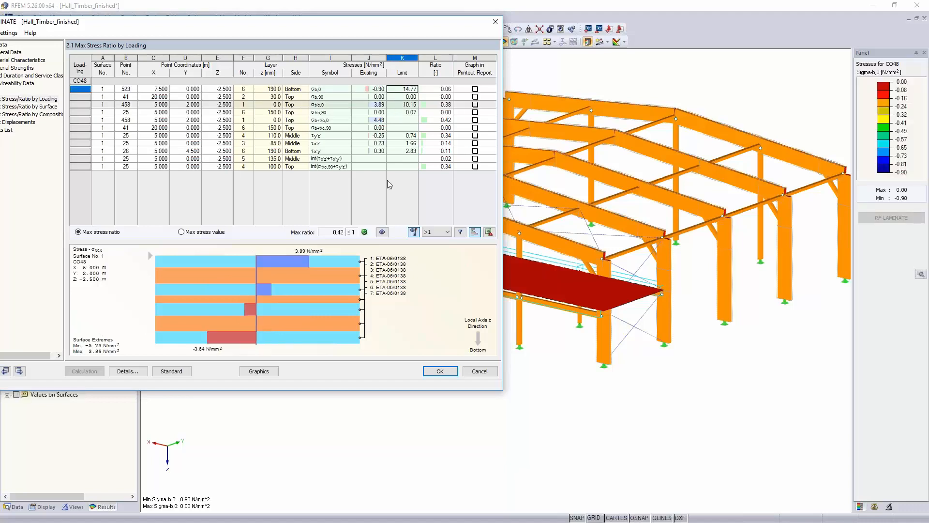
key("Down")
key("Down")
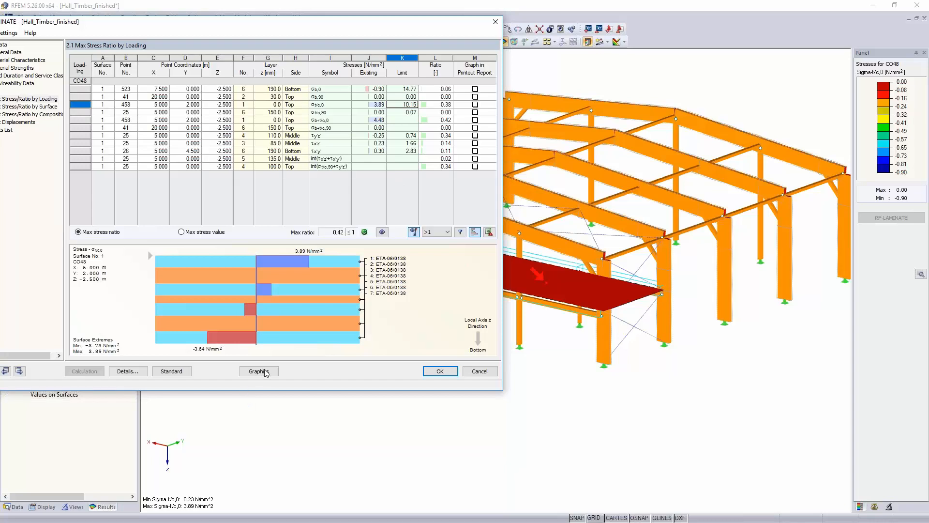
Display the top-side σt/c,0 stresses of slab layer 1 on the model, and switch the display to the τx'y' shear stress
left_click(266, 372)
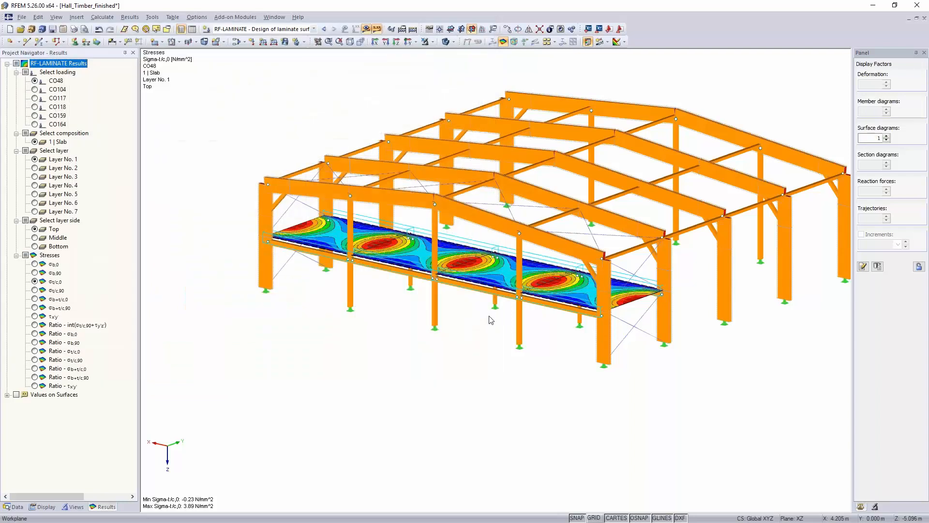
middle_click_drag(536, 402, 542, 352)
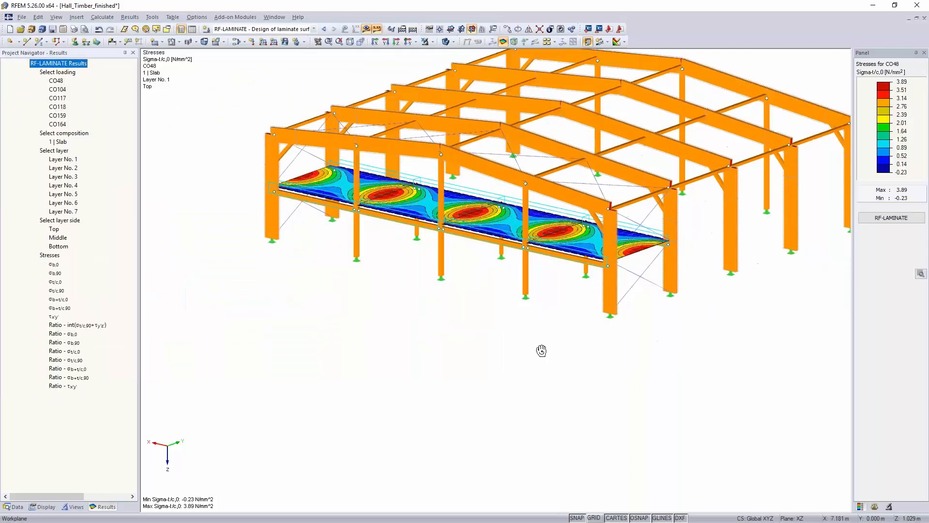
scroll(542, 352, "up", 2)
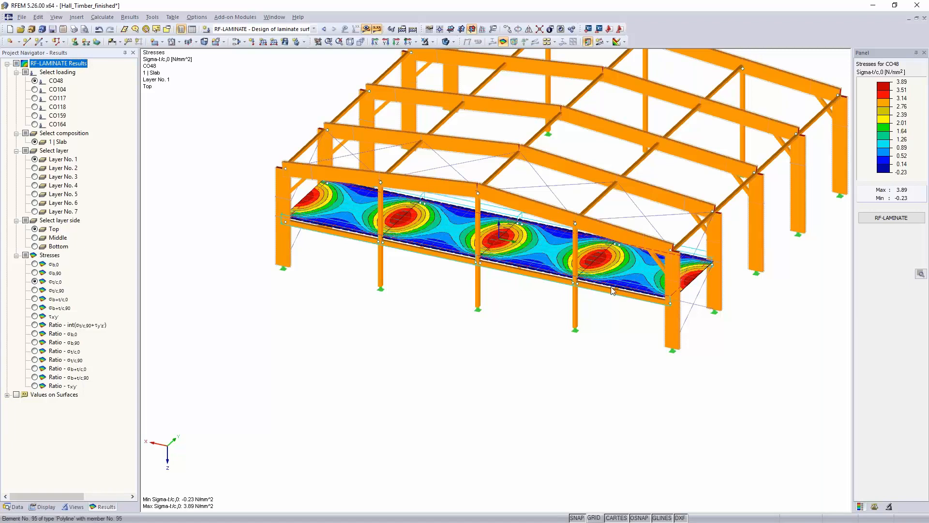
left_click(35, 317)
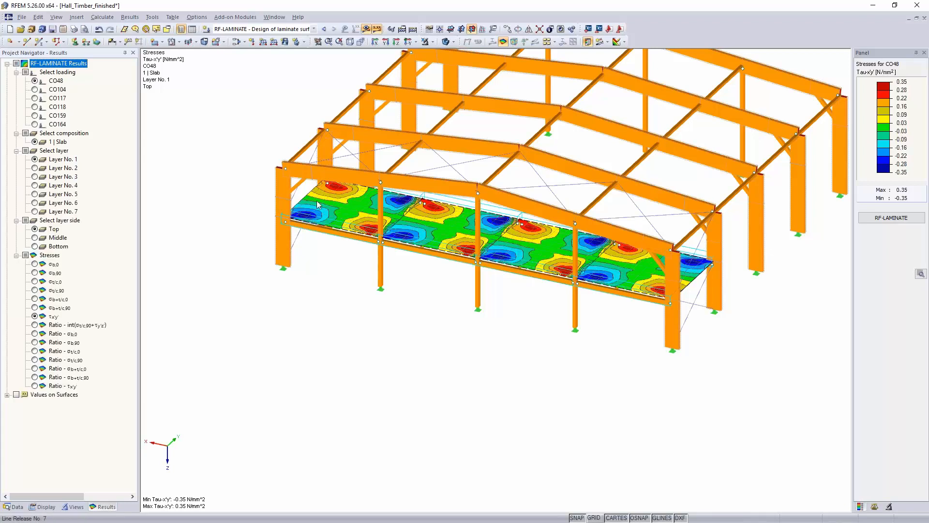
Reopen the laminate design results and examine the slab's maximum displacements and displacement ratios for the serviceability combinations
left_click(236, 17)
left_click(246, 28)
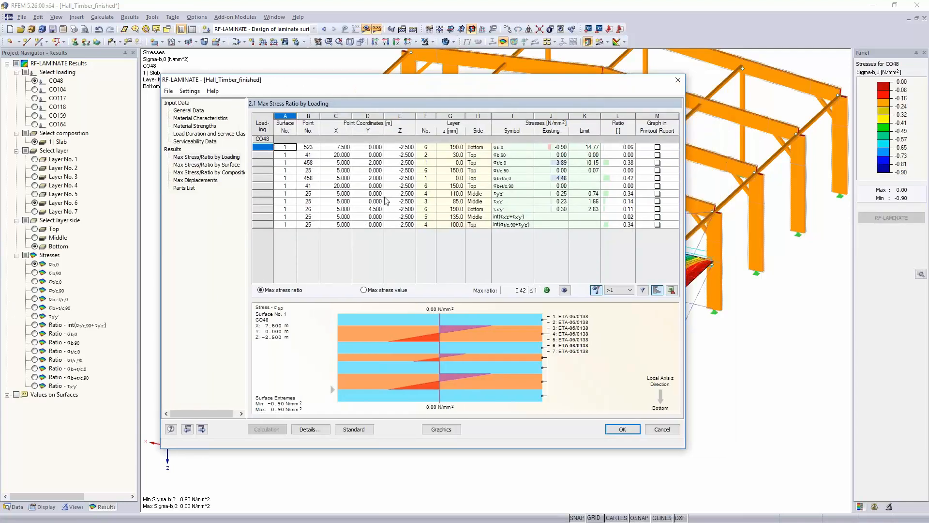
left_click(196, 180)
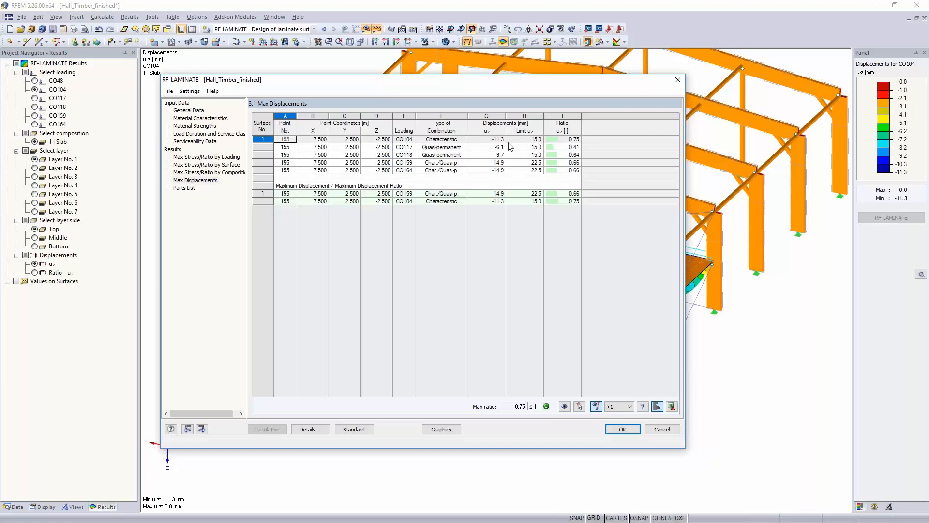
left_click(570, 139)
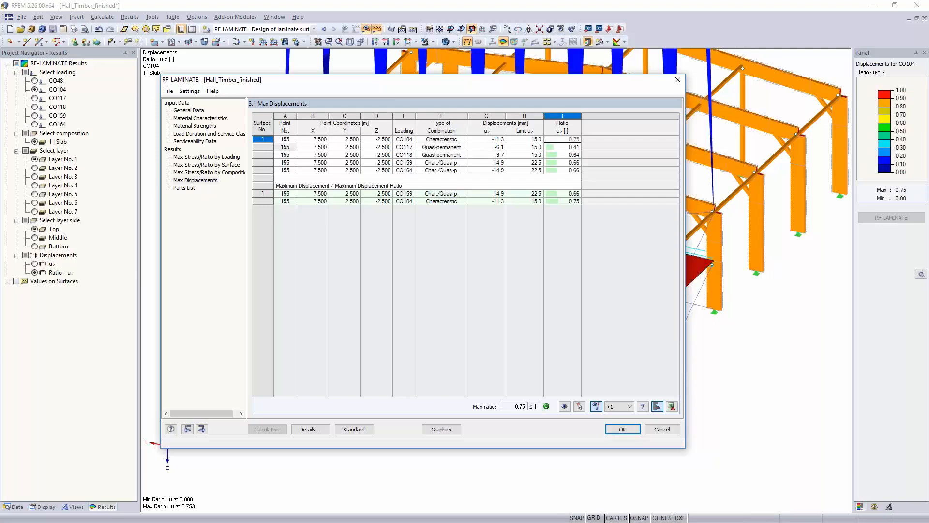
left_click(492, 139)
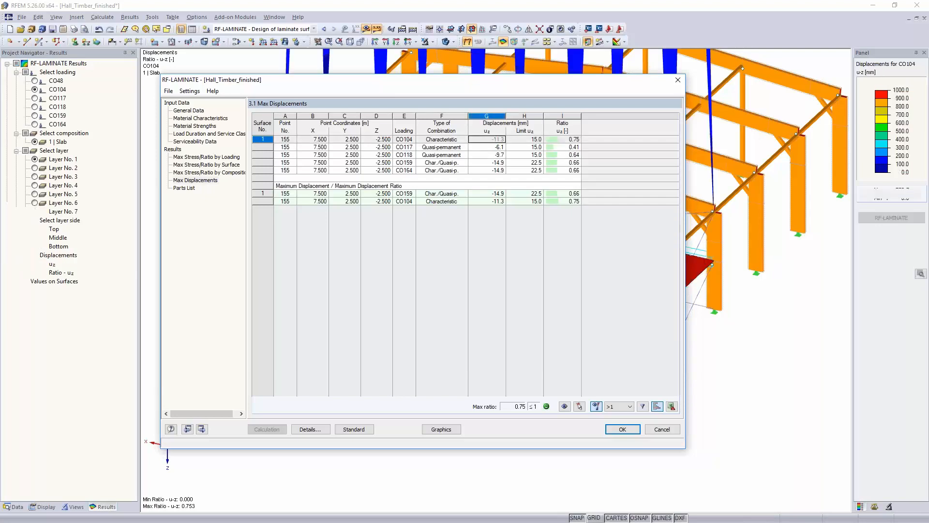
left_click_drag(312, 83, 77, 85)
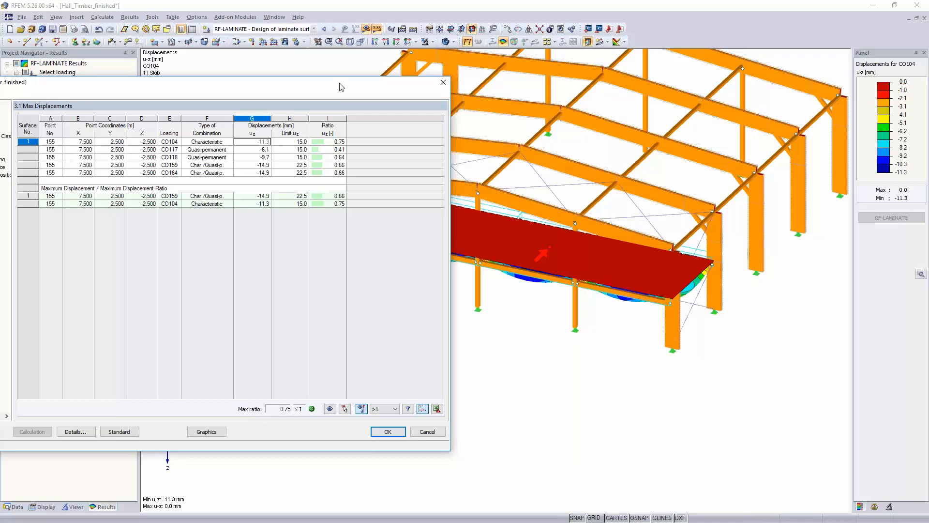
left_click_drag(339, 86, 545, 48)
left_click_drag(683, 57, 701, 106)
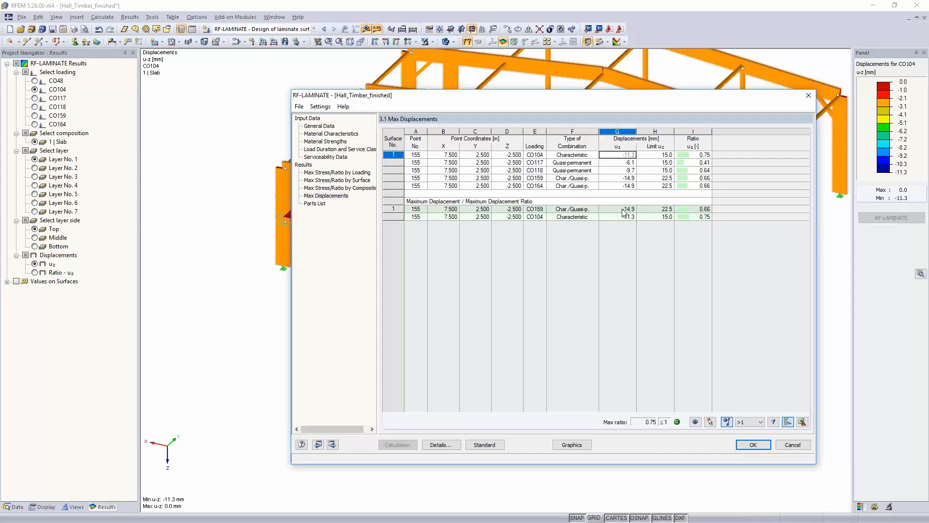
Review the τy'z' and τx'z' shear stress limits by loading, and inspect the τx'z' distribution of layer 3 on the model
left_click(355, 172)
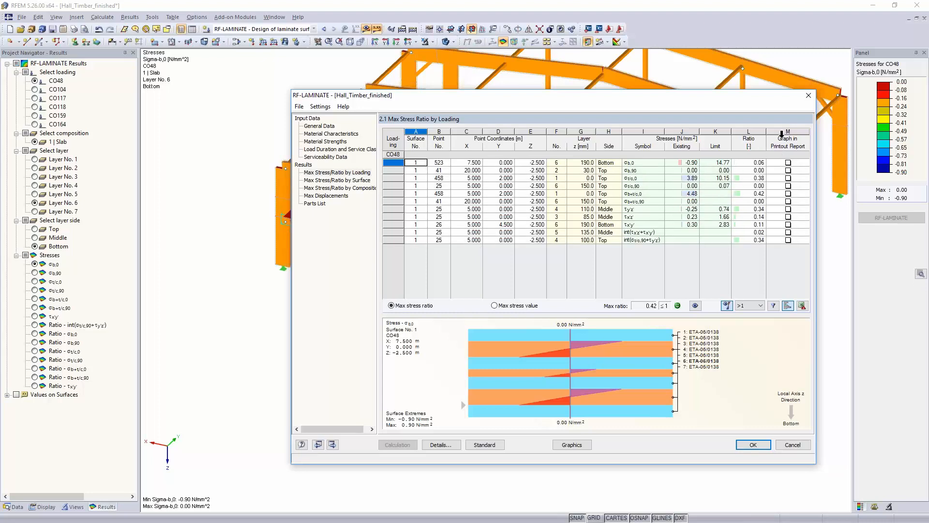
left_click(718, 209)
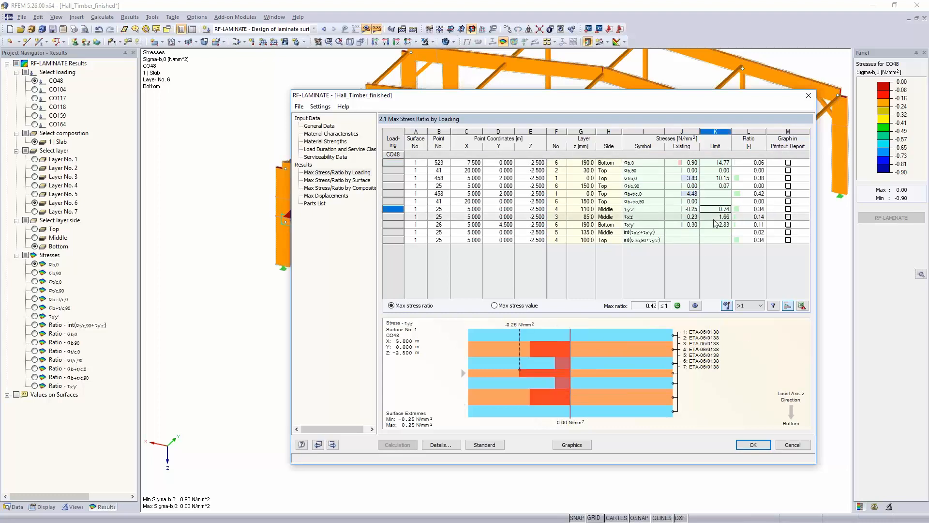
left_click(717, 217)
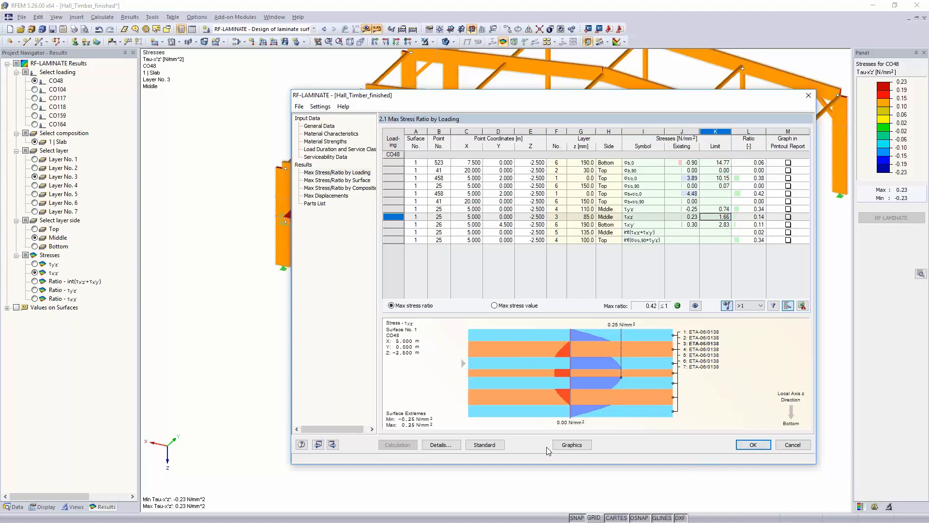
left_click(574, 446)
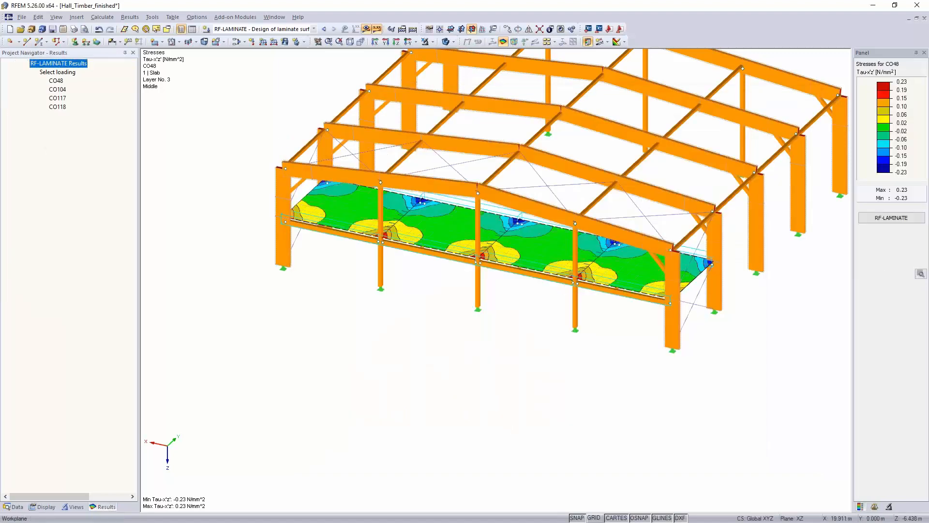
middle_click_drag(467, 368, 428, 431, "ctrl")
middle_click_drag(474, 367, 468, 261, "ctrl")
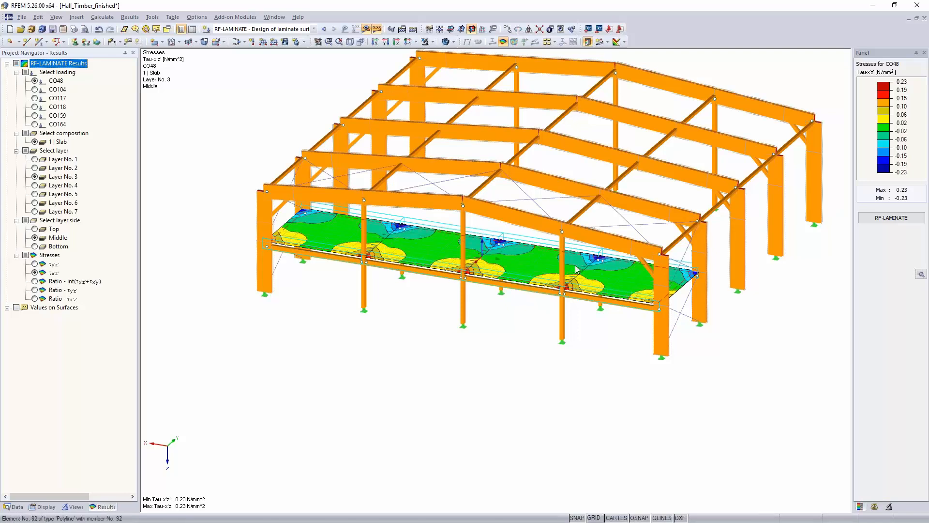
scroll(596, 294, "up", 5)
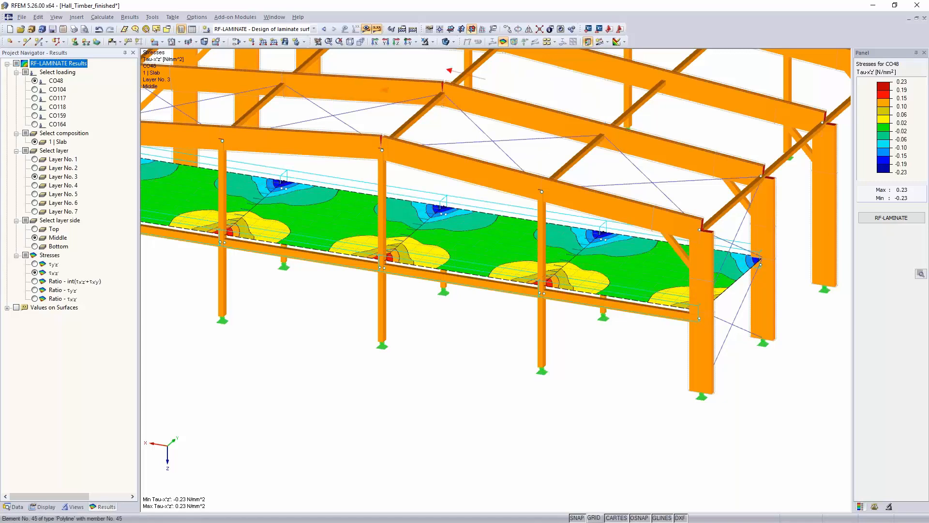
Display the results of load combination CO48 (1.35G + 1.5QiA + Imp3) on the model
left_click(314, 29)
scroll(310, 131, "up", 15)
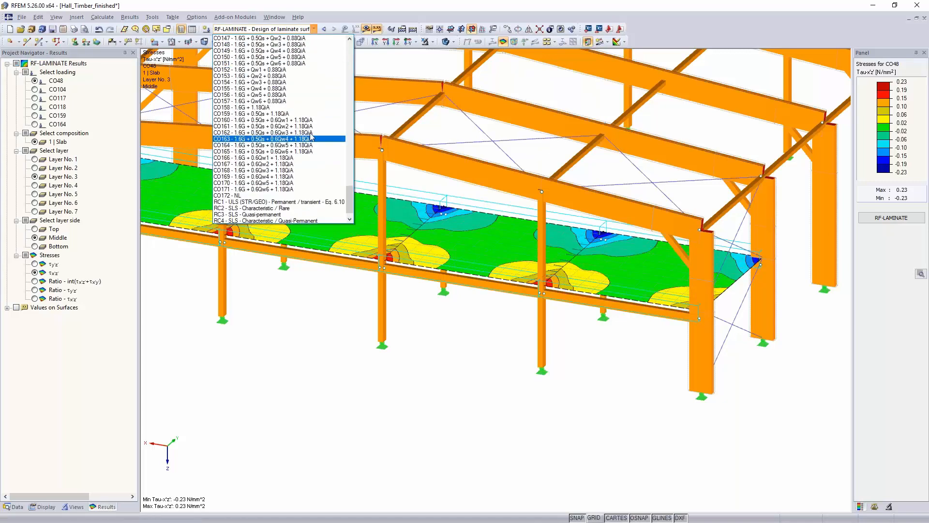
scroll(310, 134, "up", 13)
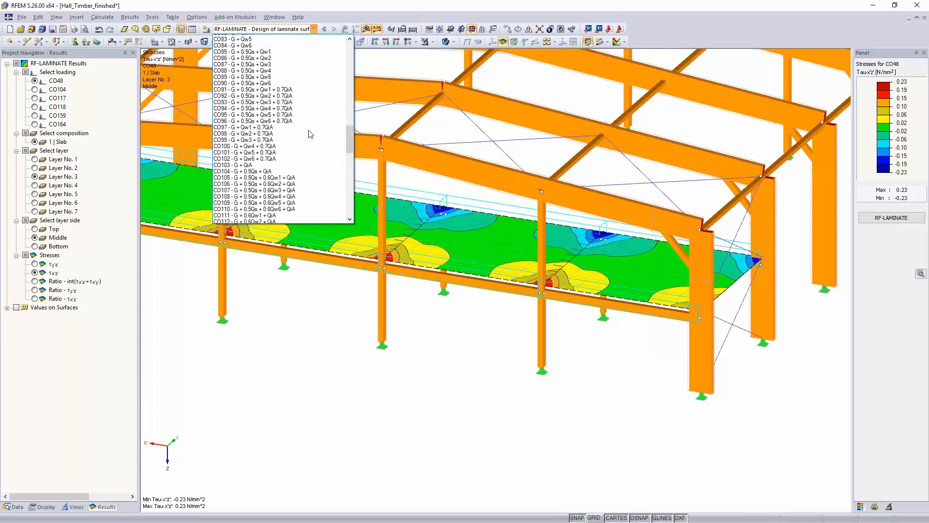
scroll(310, 134, "up", 4)
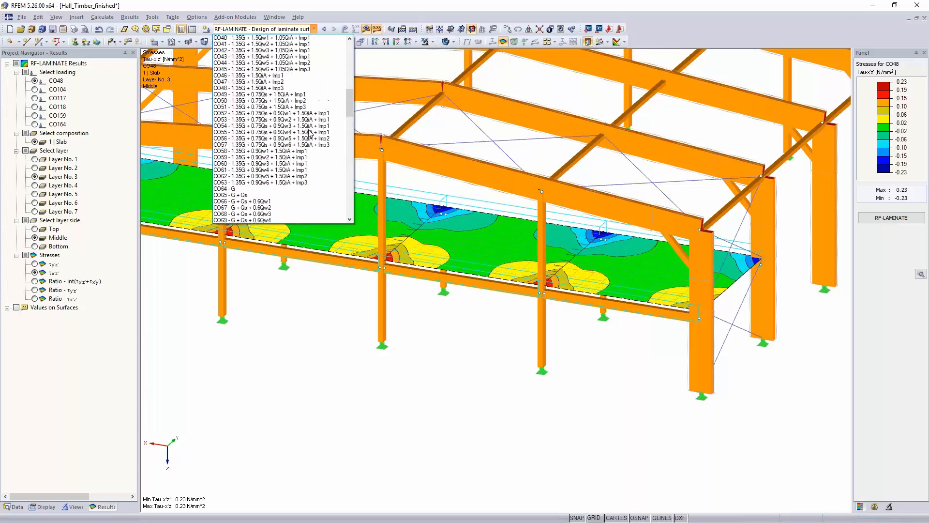
left_click(287, 88)
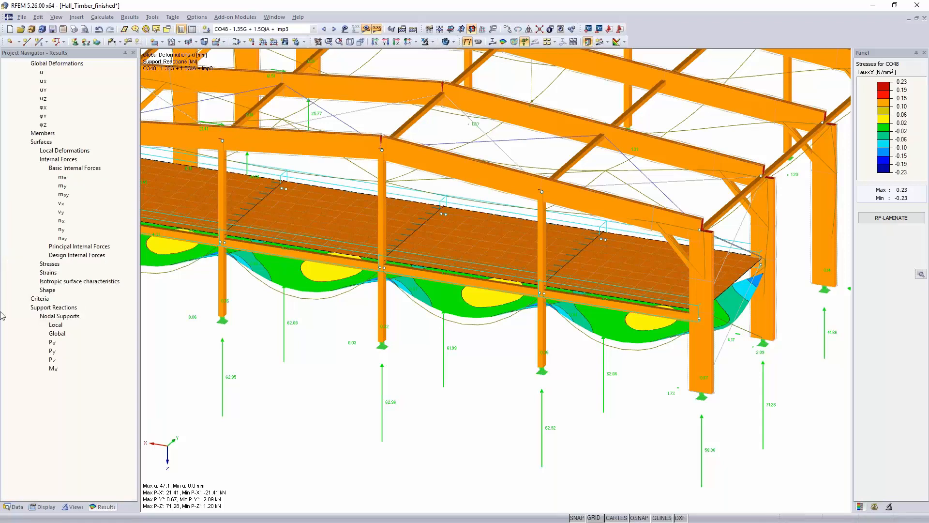
Turn on the release results for CO48 and display the forces n of the line hinges
left_click(7, 421)
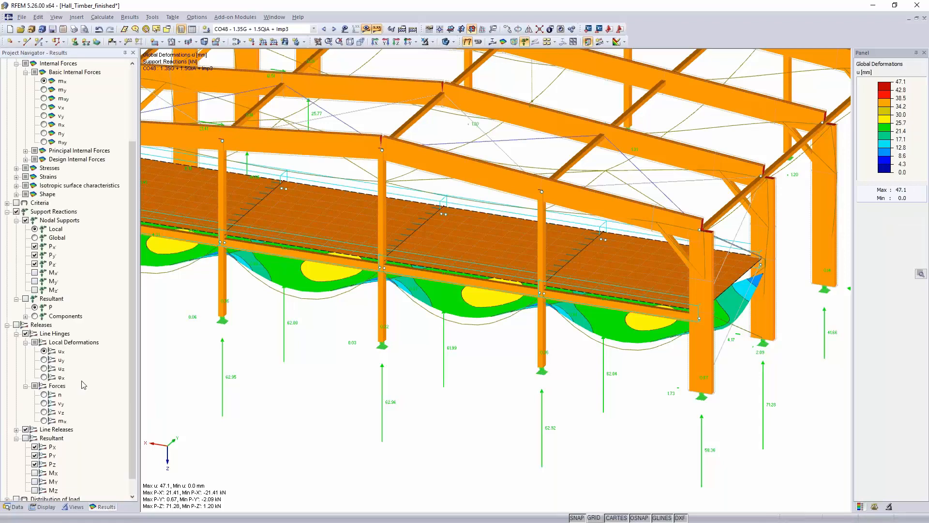
scroll(72, 368, "down", 1)
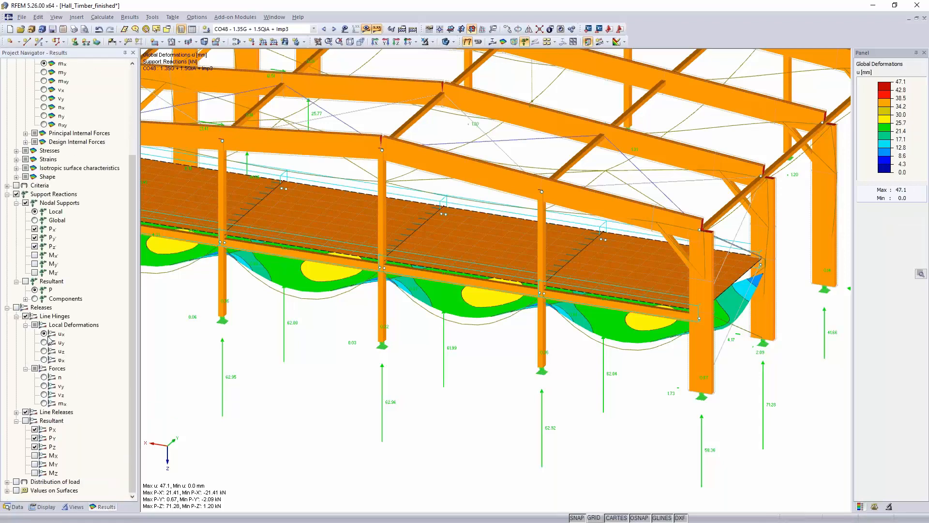
left_click(17, 308)
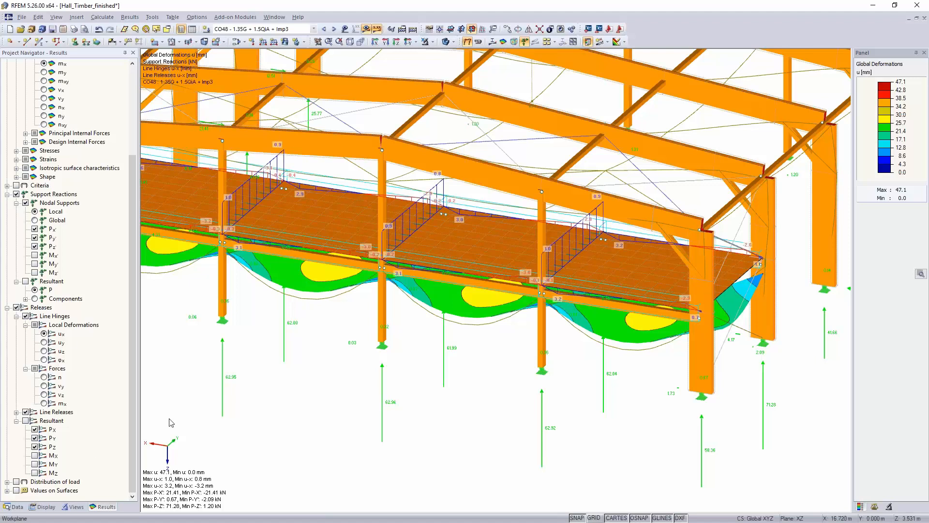
left_click(45, 378)
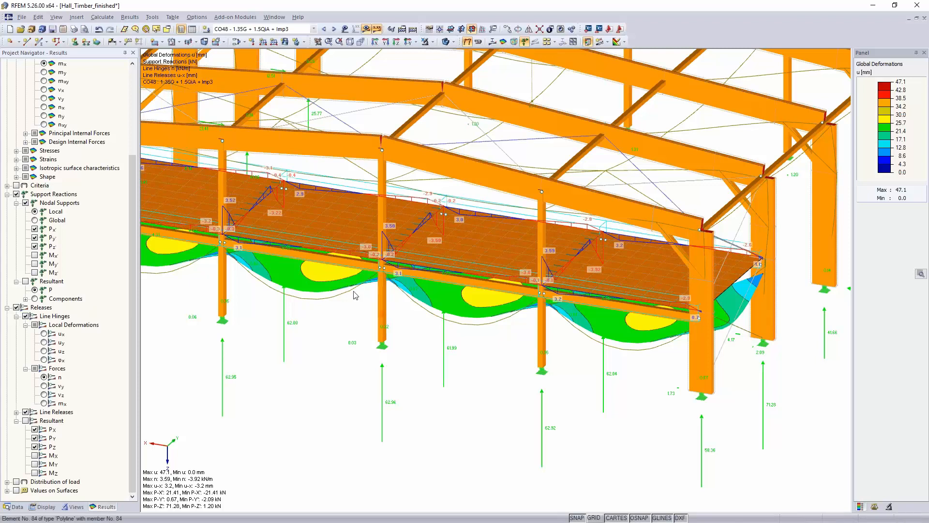
Expand the line release results and display their forces n instead of the local deformations
left_click(16, 412)
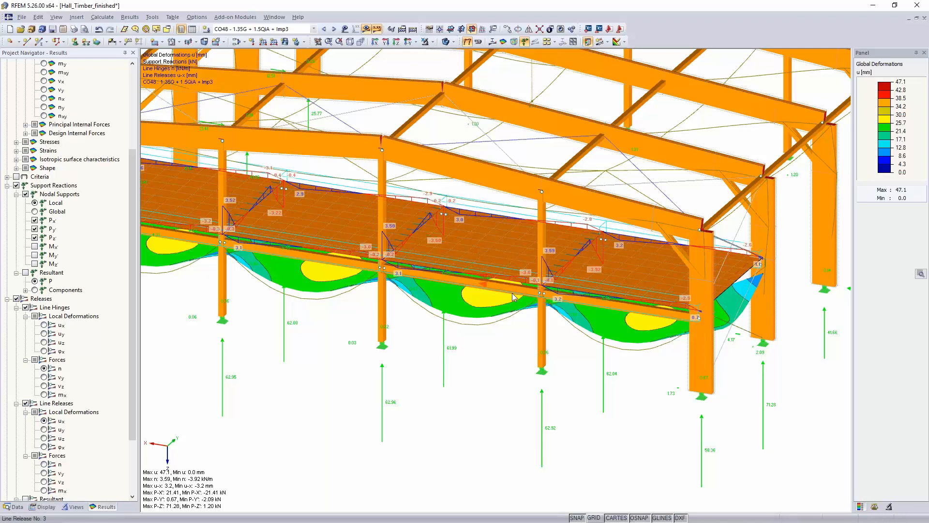
scroll(43, 438, "down", 1)
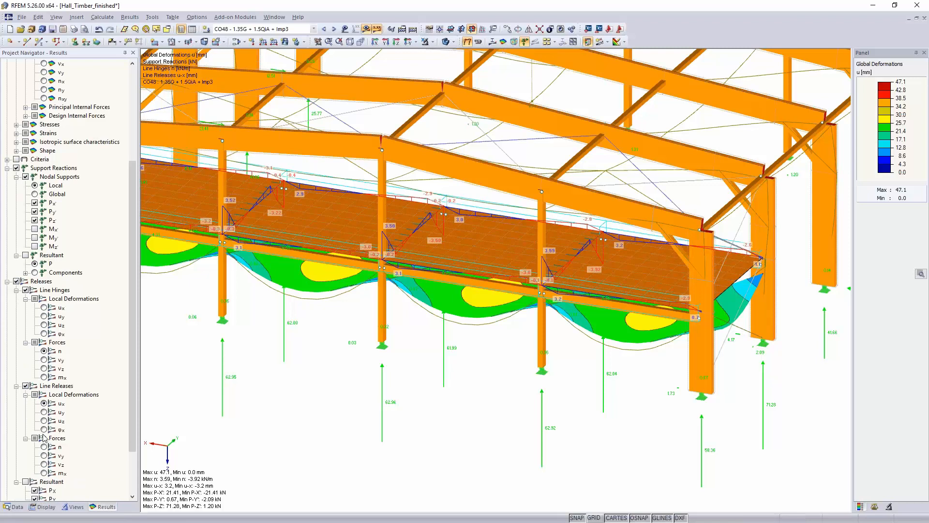
scroll(44, 438, "down", 3)
left_click(44, 385)
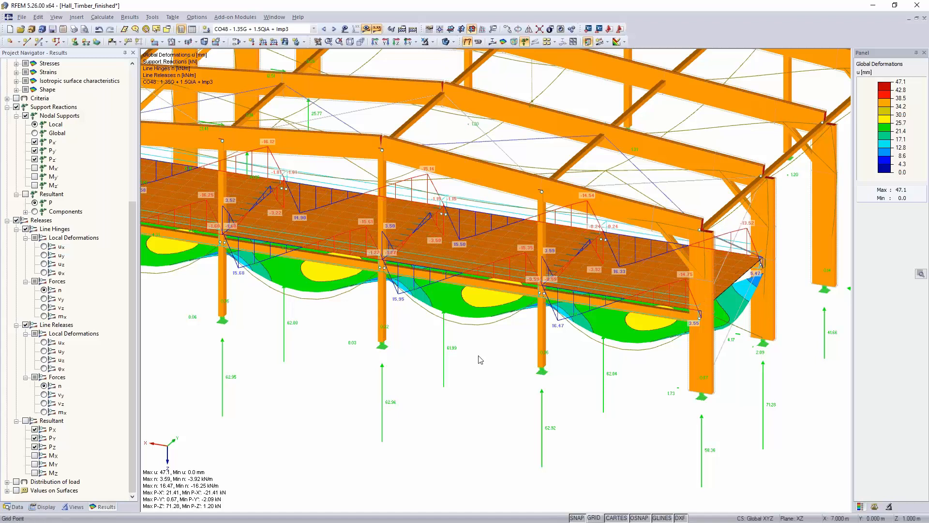
Examine the result diagram of a line release on the slab's front edge and smooth force n constantly from 0 to 1 m
right_click(456, 264)
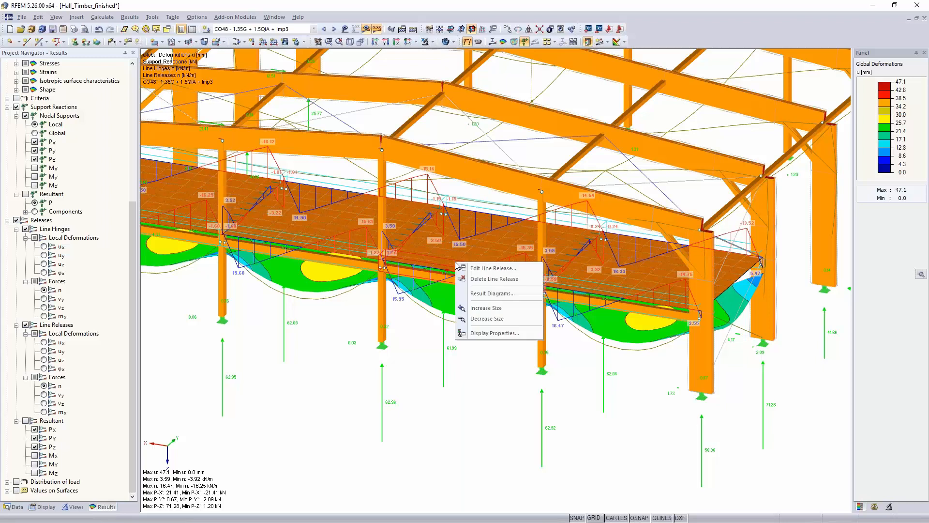
left_click(480, 292)
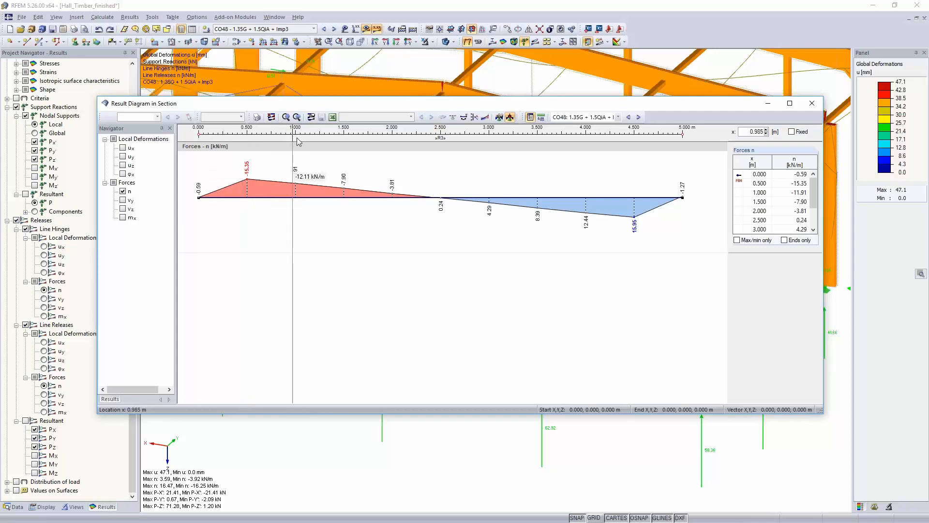
left_click(499, 117)
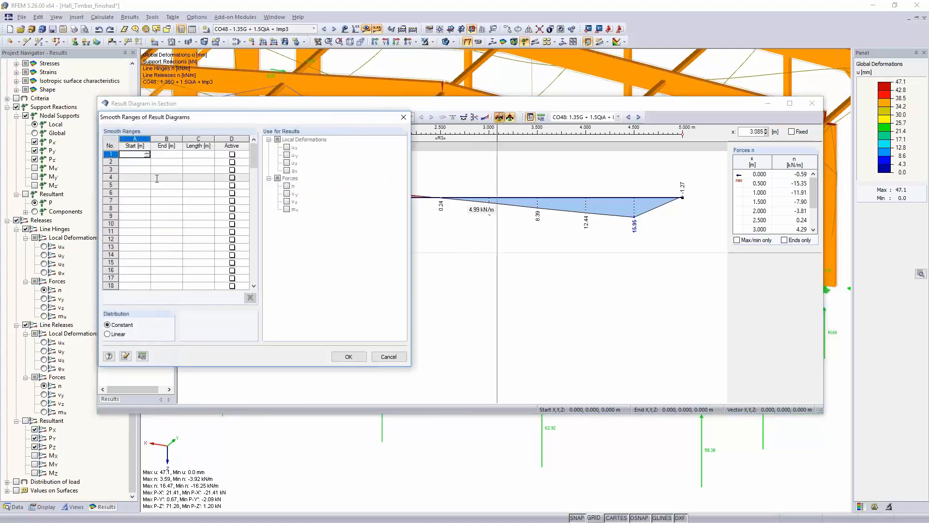
type("0")
key("Tab")
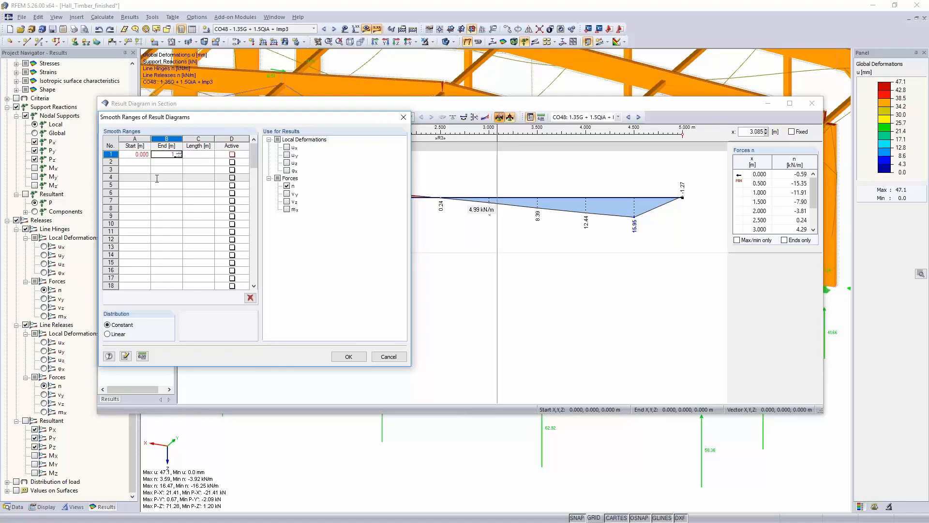
type("1")
key("Tab")
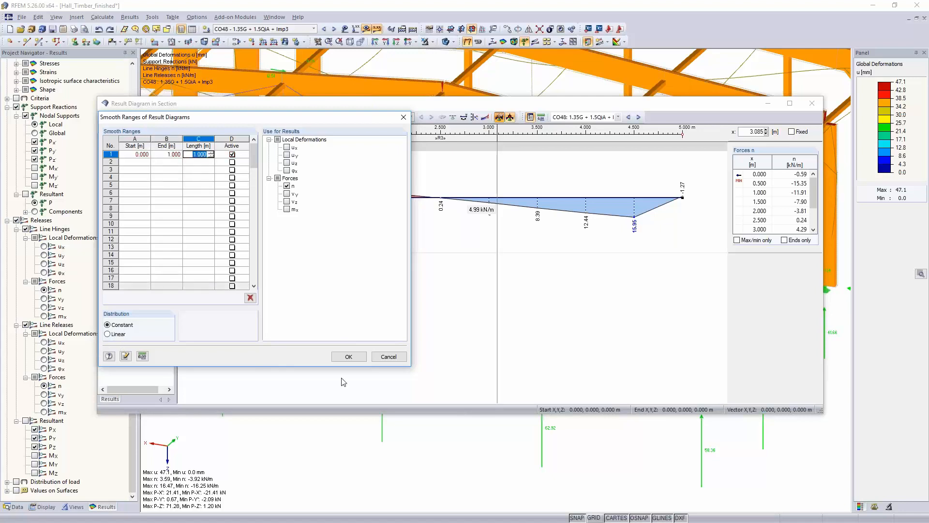
left_click(352, 359)
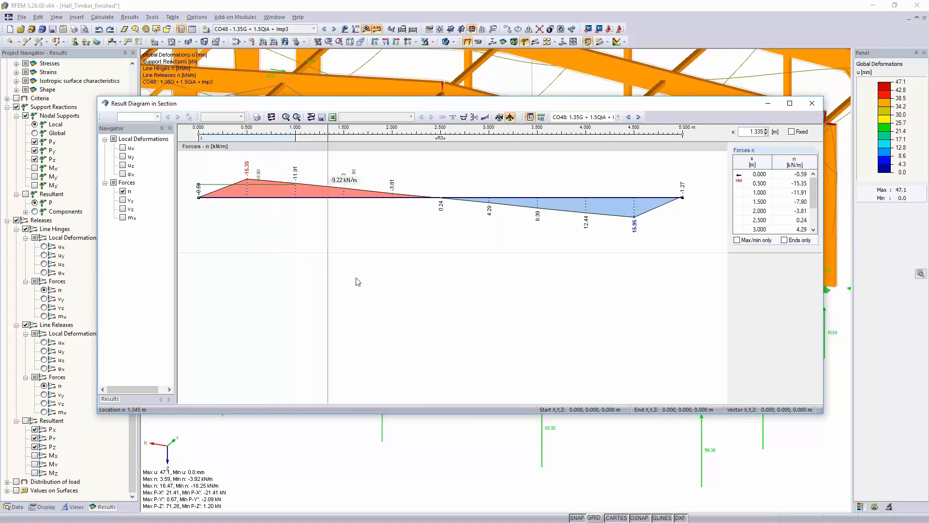
left_click(811, 104)
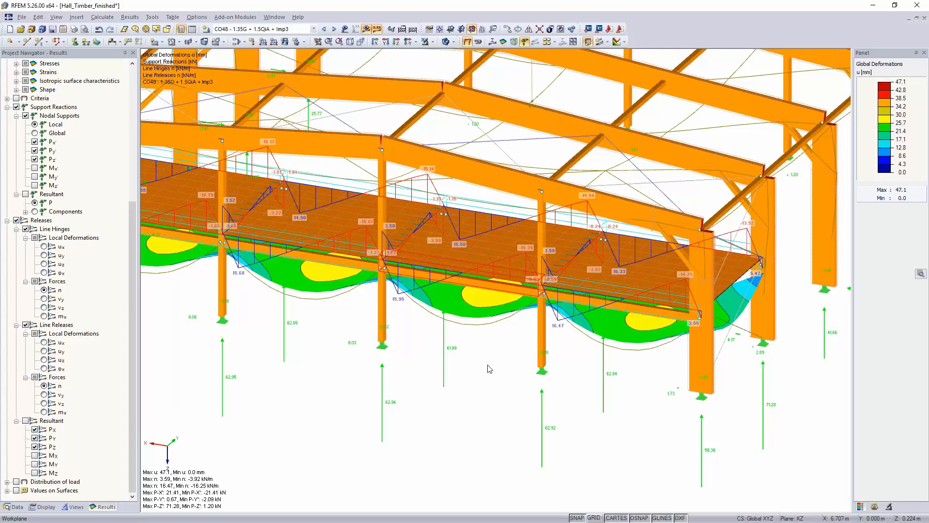
Open the RF-TIMBER Pro add-on module for designing the hall's timber members
scroll(489, 369, "down", 1)
scroll(490, 369, "down", 2)
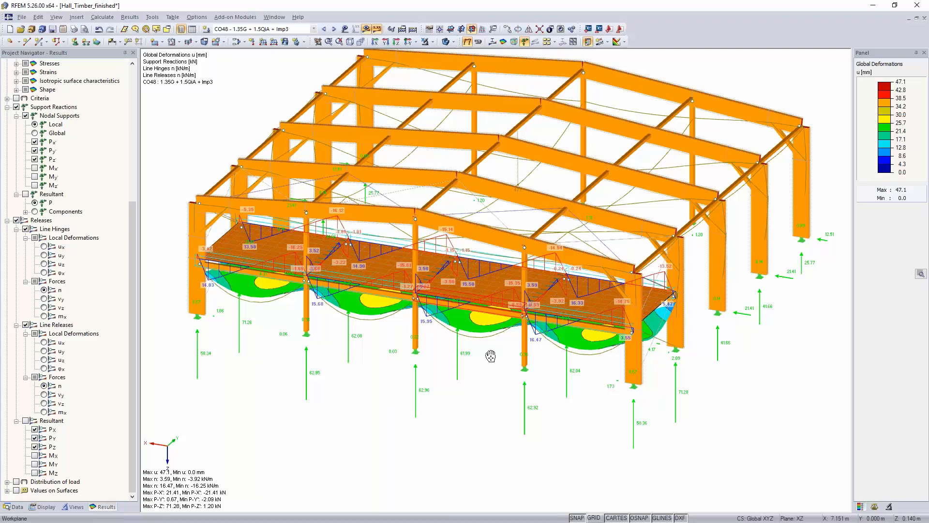
middle_click_drag(491, 356, 451, 317)
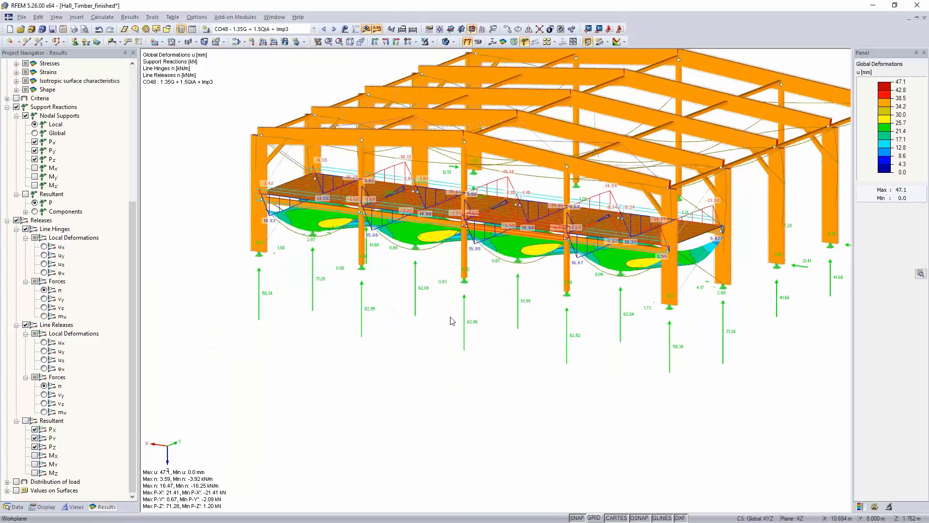
left_click(16, 506)
scroll(31, 139, "down", 3)
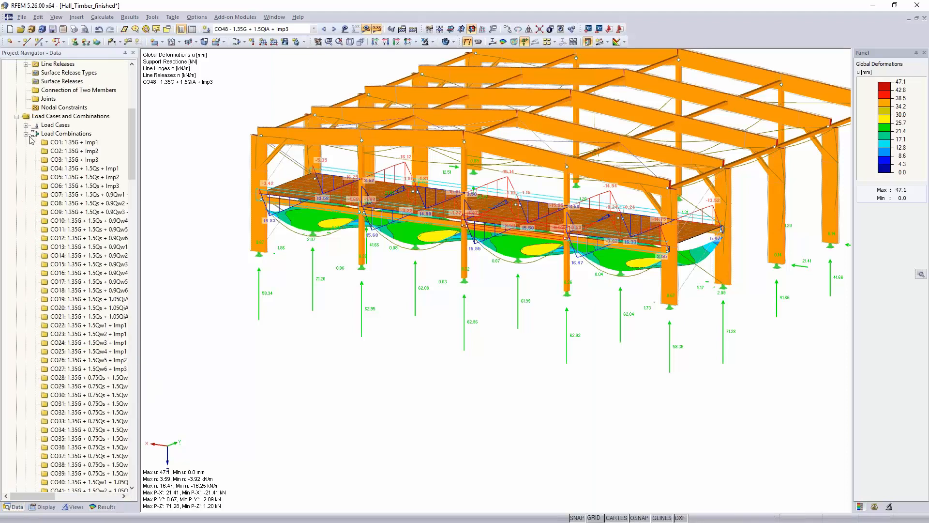
left_click(26, 133)
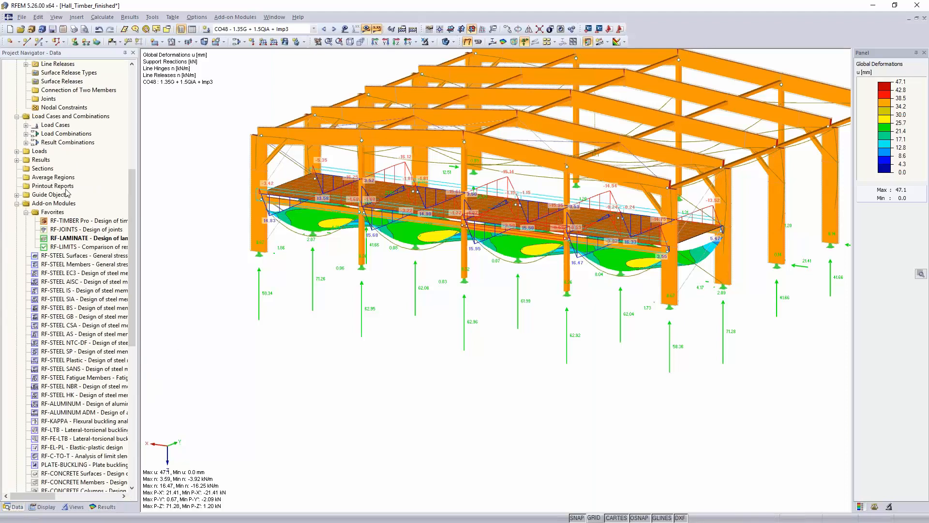
double_click(79, 222)
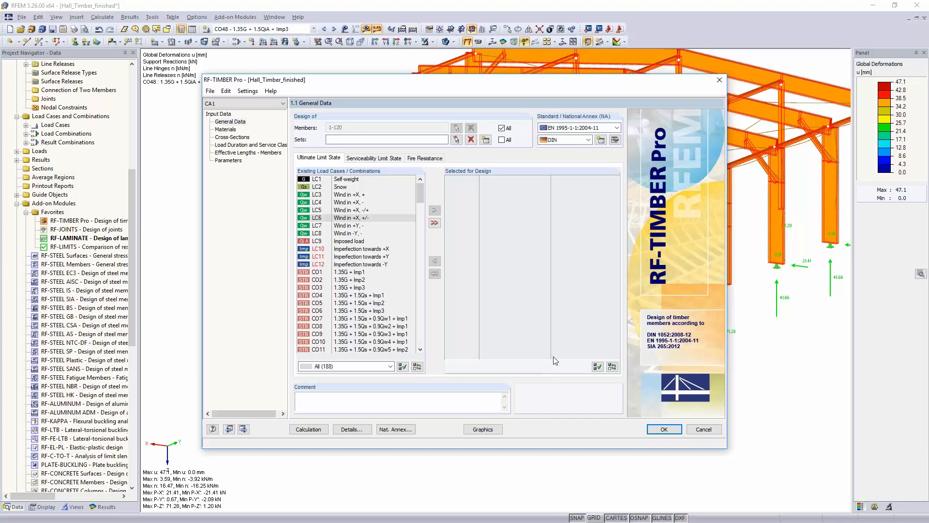
Graphically select sets of members 6 and 9 in the hall frames for the timber design
left_click(456, 140)
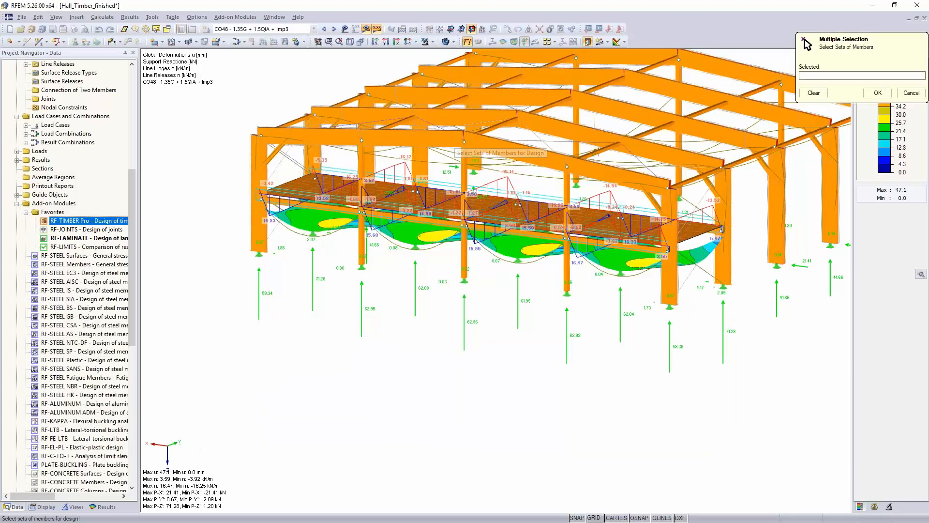
scroll(708, 352, "down", 5)
middle_click_drag(707, 352, 611, 353)
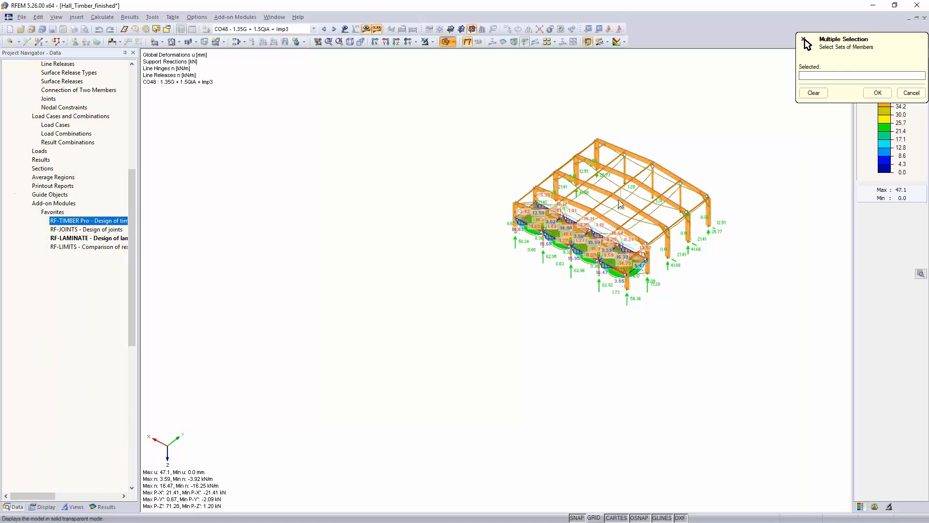
middle_click_drag(611, 220, 624, 219, "ctrl")
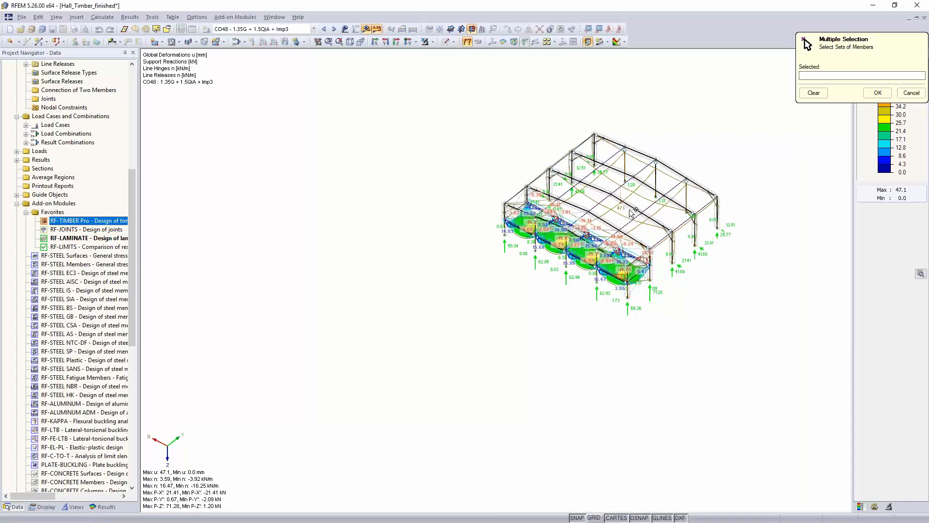
scroll(630, 213, "up", 5)
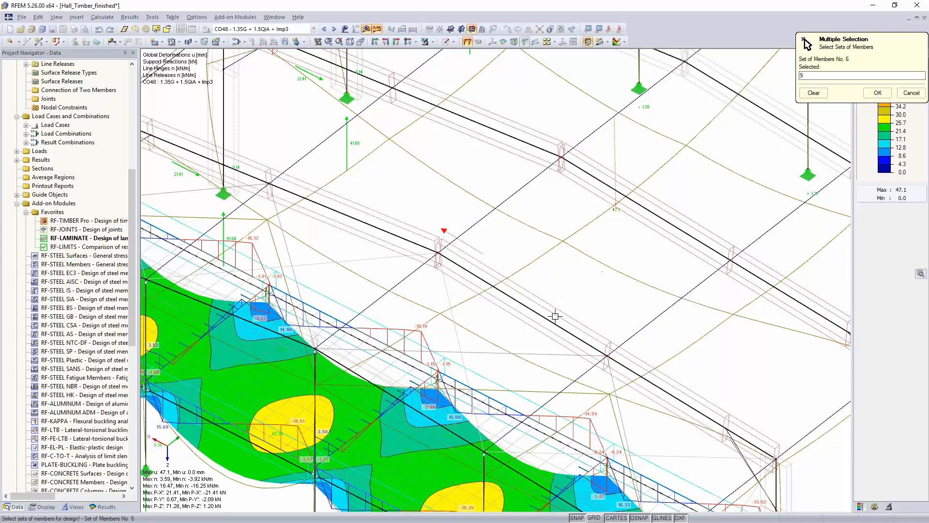
scroll(561, 282, "down", 6)
middle_click_drag(560, 281, 524, 256, "ctrl")
scroll(564, 262, "up", 3)
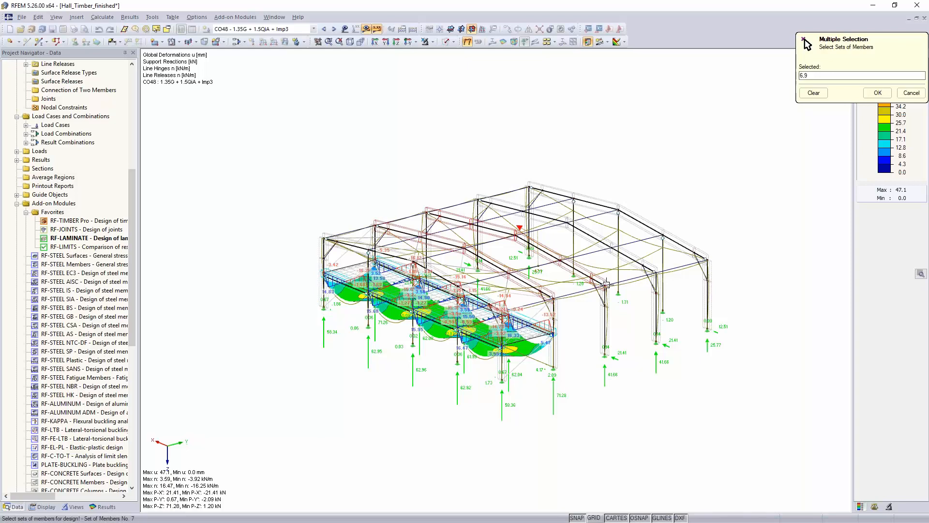
left_click(877, 92)
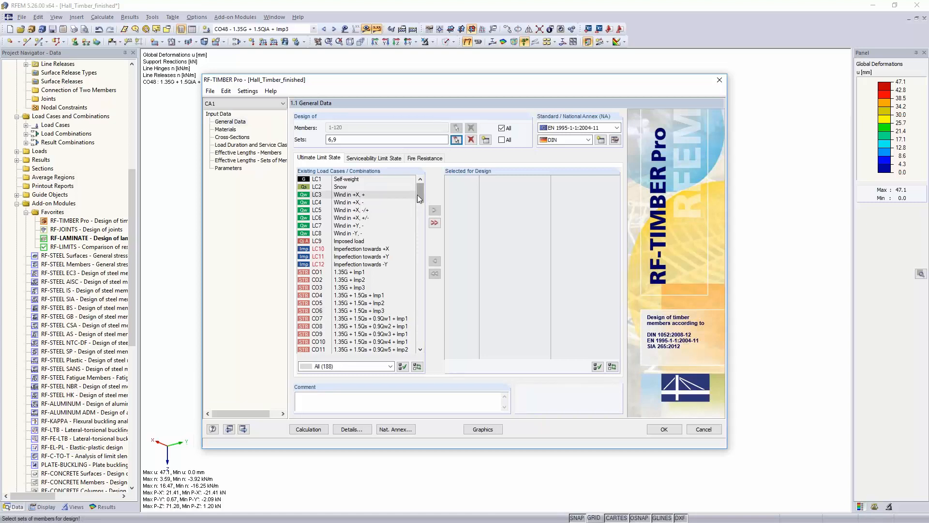
Add load combinations CO38 and CO44 to the ultimate limit state design
scroll(416, 259, "down", 15)
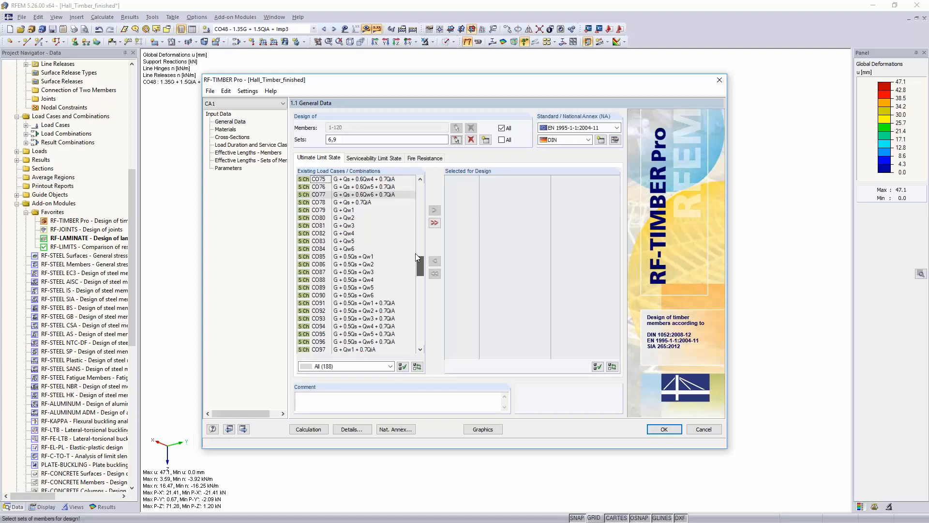
scroll(415, 254, "up", 2)
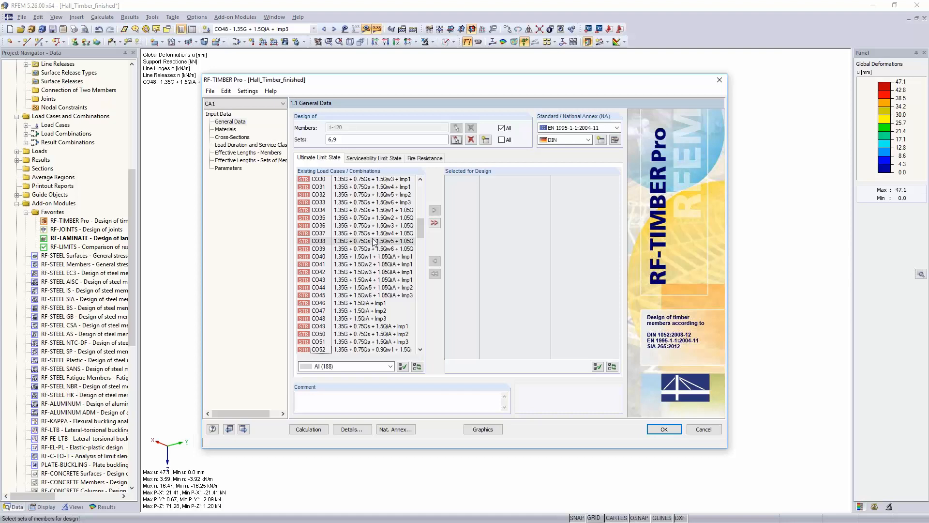
double_click(374, 241)
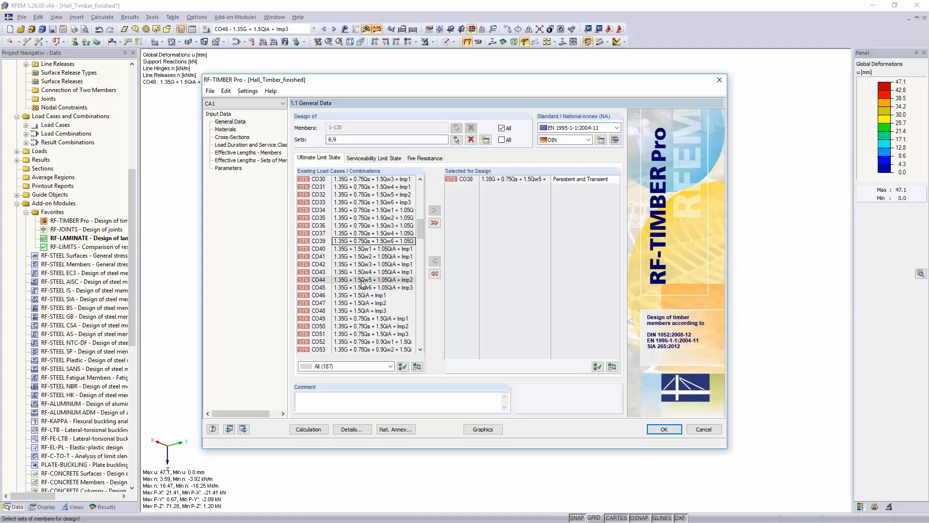
double_click(365, 281)
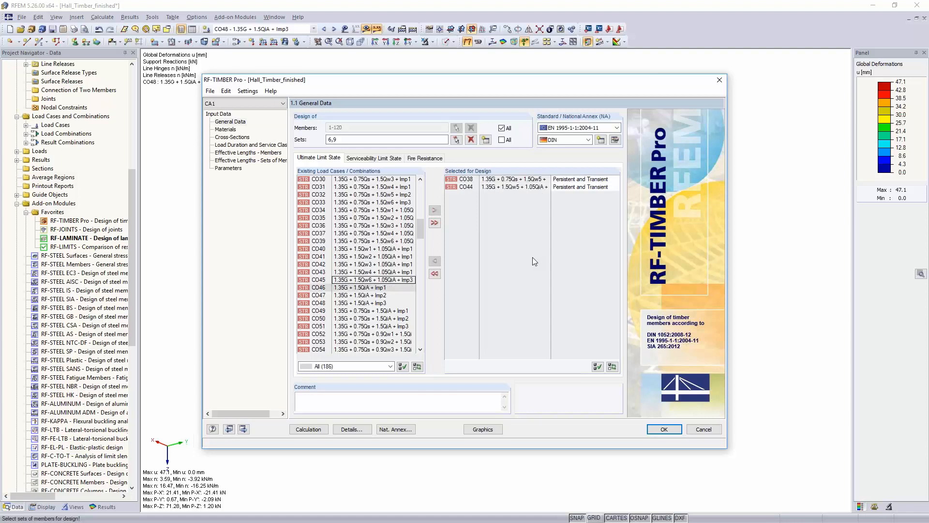
Add load combination CO72 to the serviceability limit state design
left_click(376, 158)
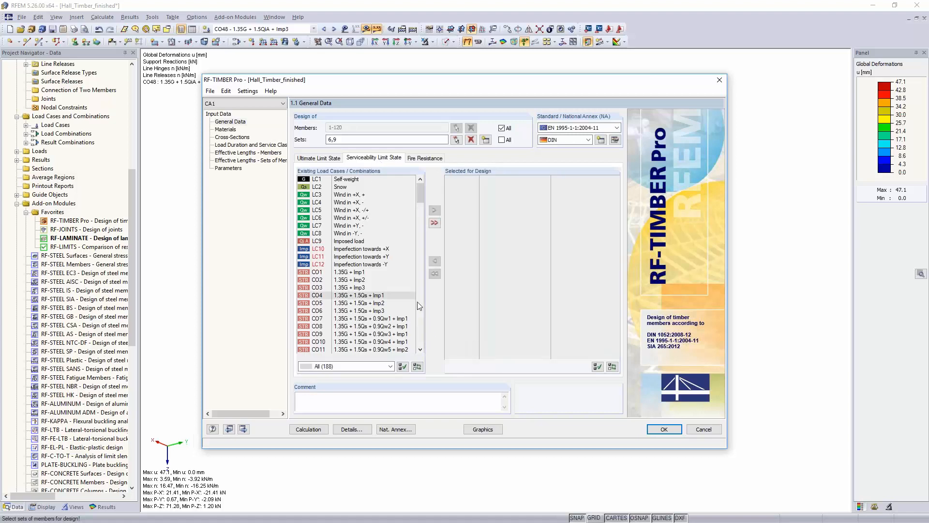
scroll(402, 297, "down", 5)
scroll(403, 297, "down", 14)
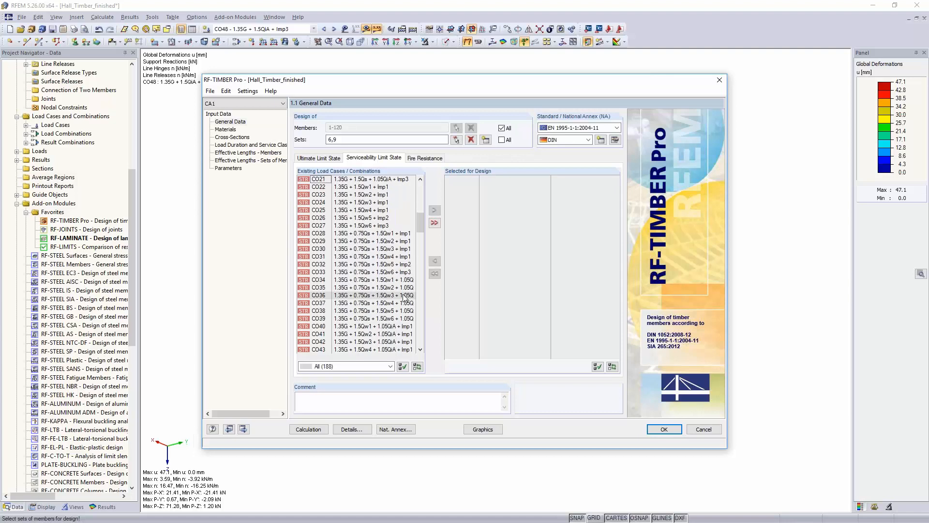
scroll(403, 297, "down", 4)
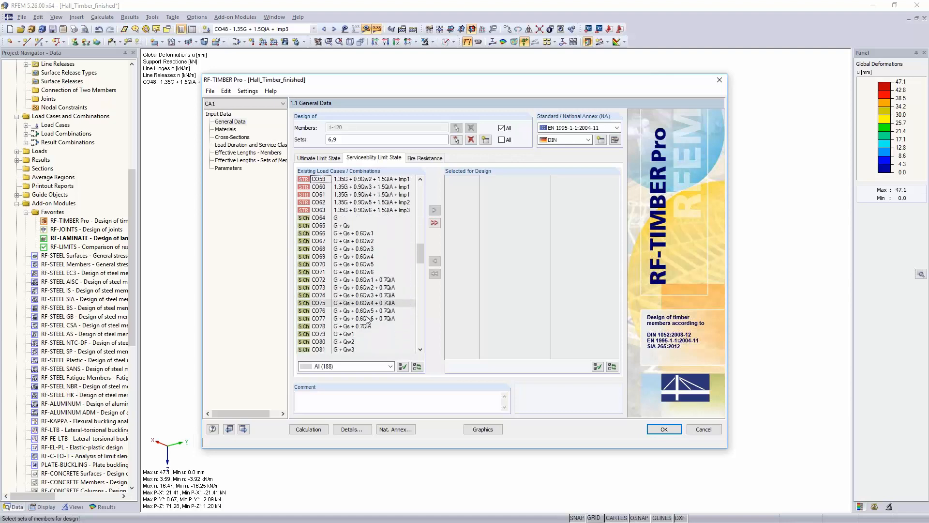
left_click(340, 281)
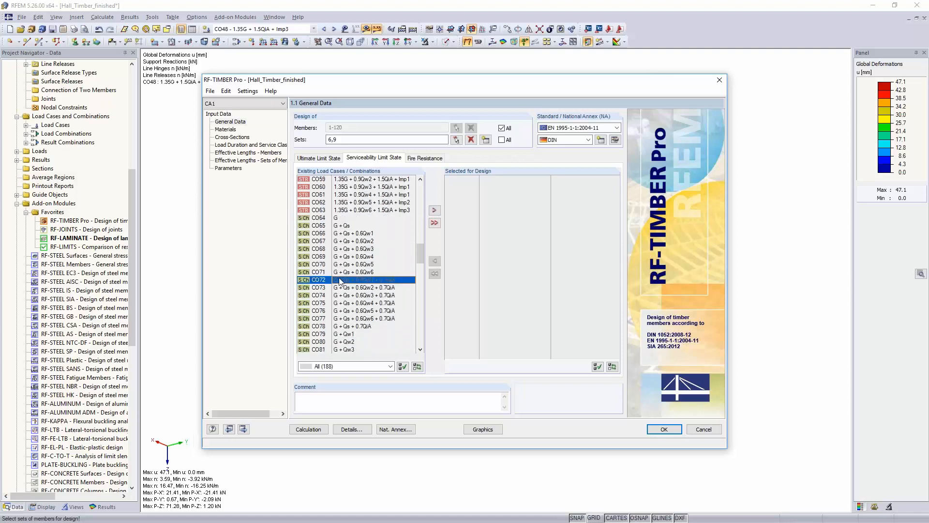
left_click(435, 210)
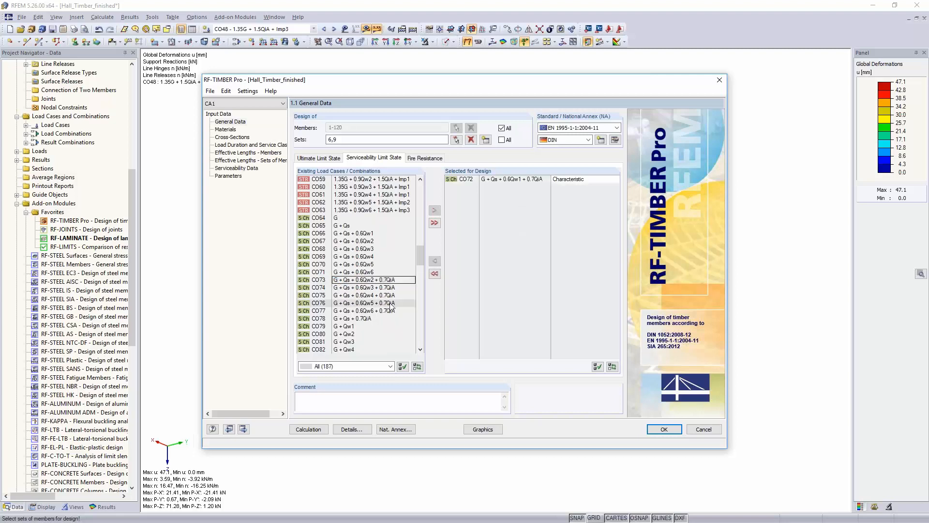
Add the quasi-permanent load combinations CO117 and CO118 to the serviceability limit state design
scroll(390, 303, "down", 3)
scroll(390, 303, "down", 11)
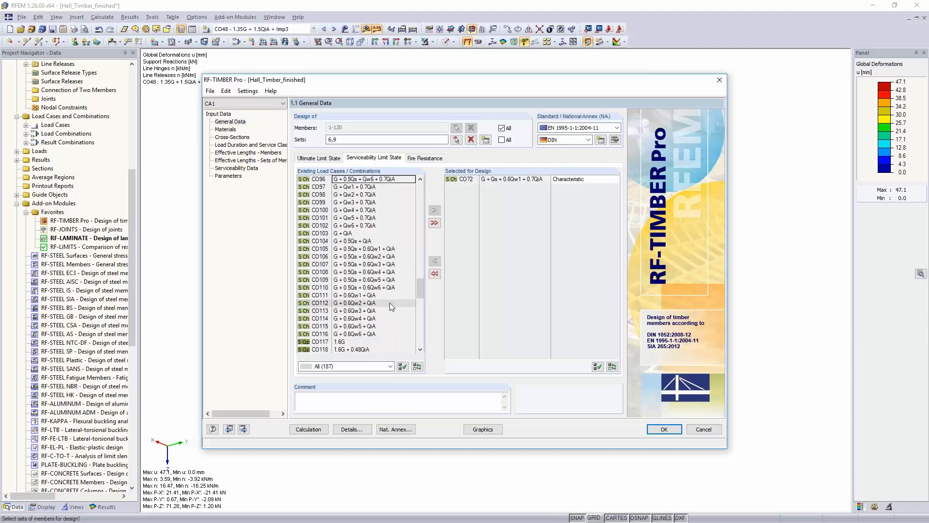
left_click(335, 295)
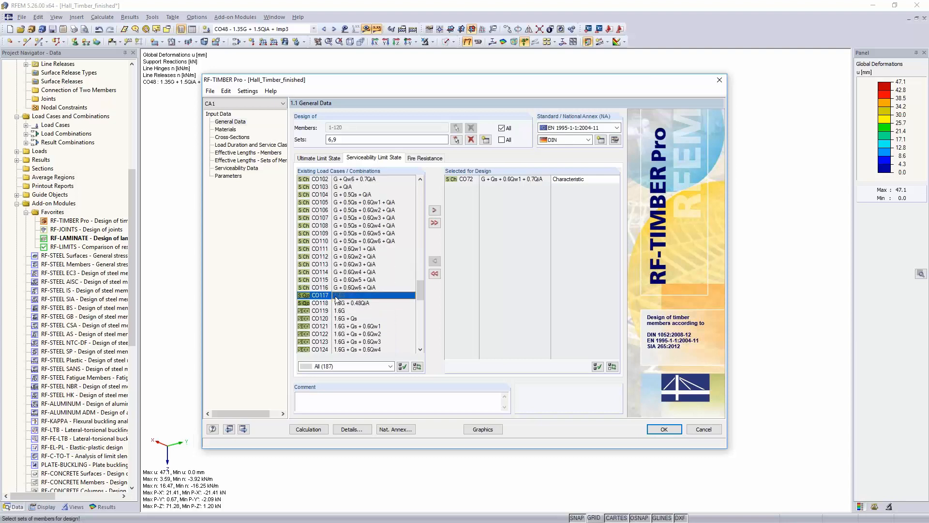
left_click(340, 303, "ctrl")
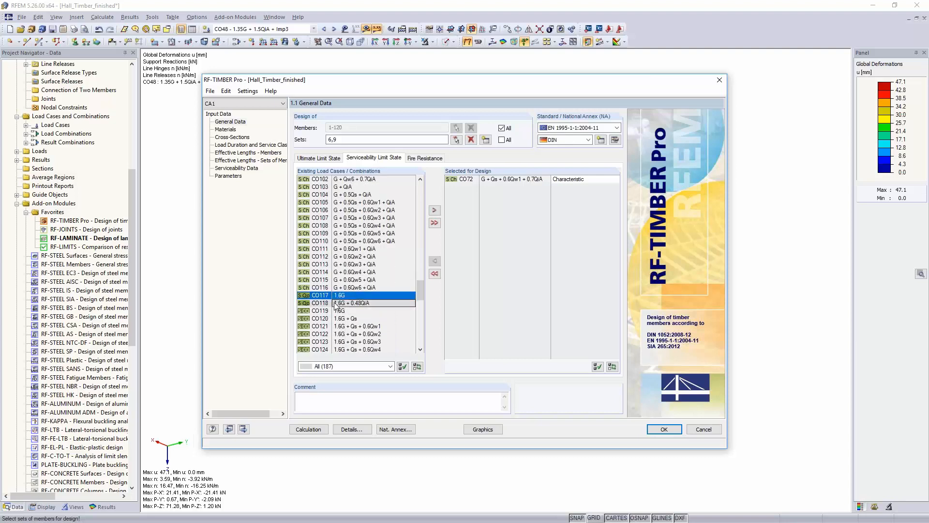
left_click(434, 210)
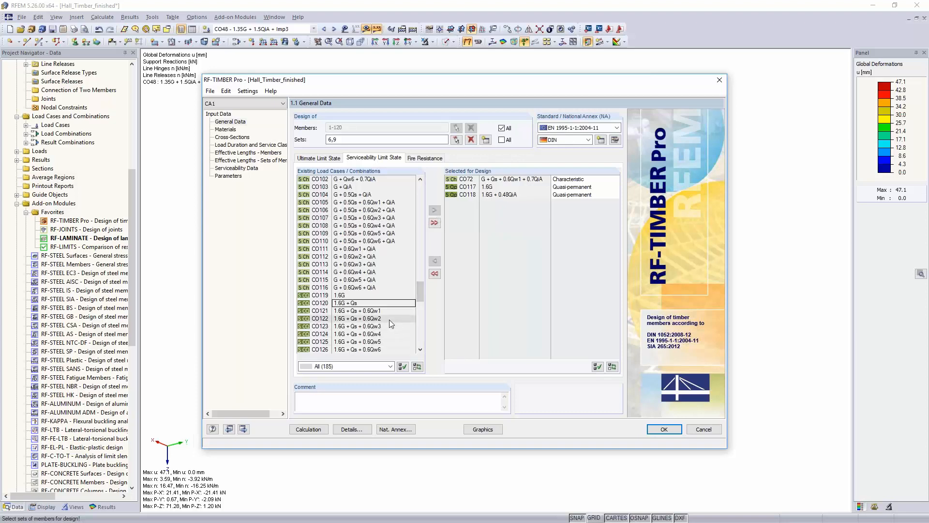
Add load combination CO164 to the serviceability limit state design
scroll(389, 320, "down", 7)
scroll(388, 322, "down", 3)
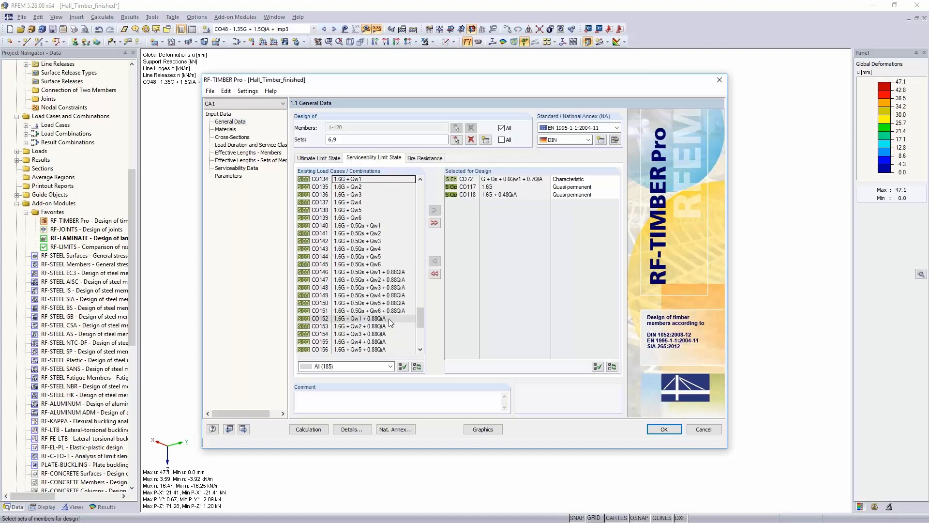
scroll(390, 322, "down", 4)
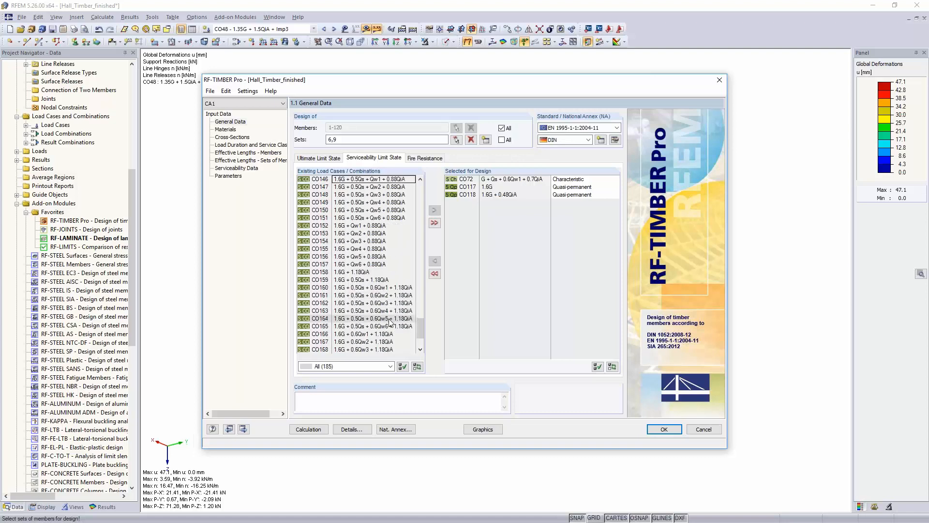
scroll(390, 321, "down", 3)
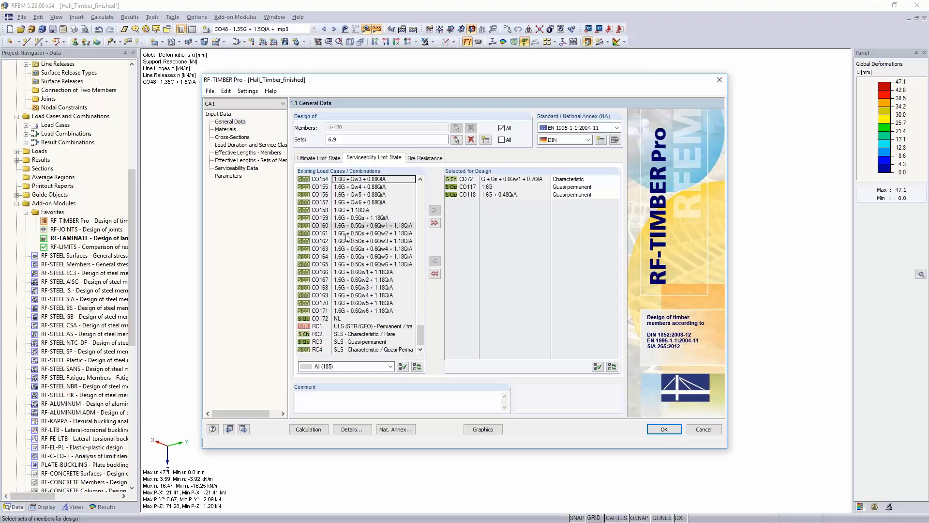
left_click(383, 256)
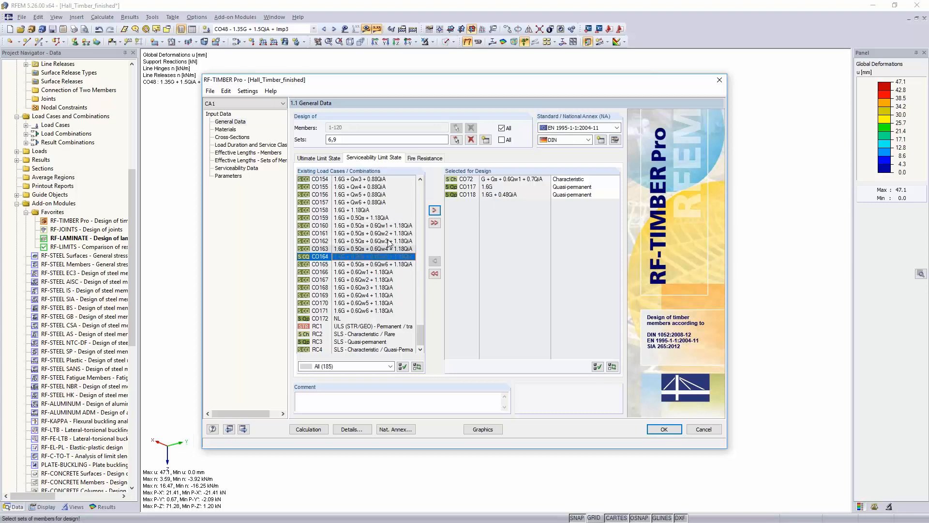
left_click(434, 210)
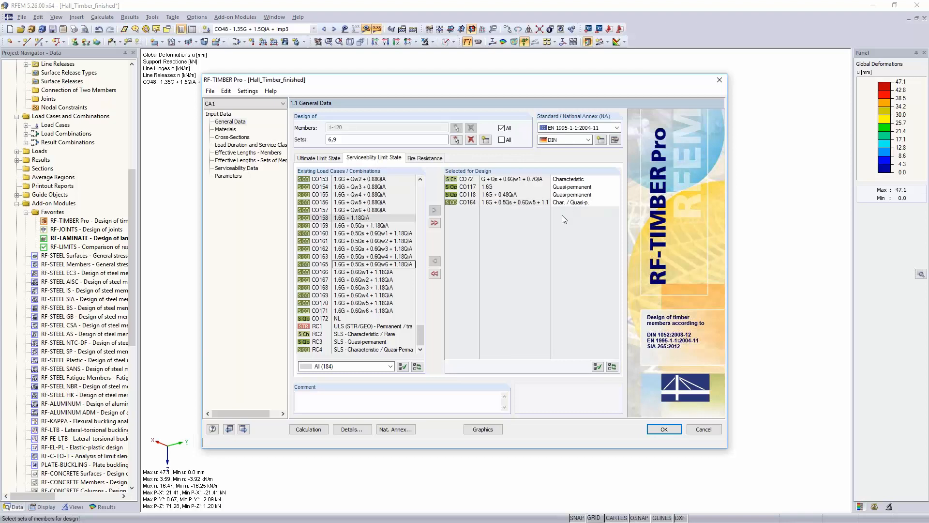
Examine the design situations available for CO164 and view the hall model behind the dialog
left_click(570, 205)
left_click(570, 206)
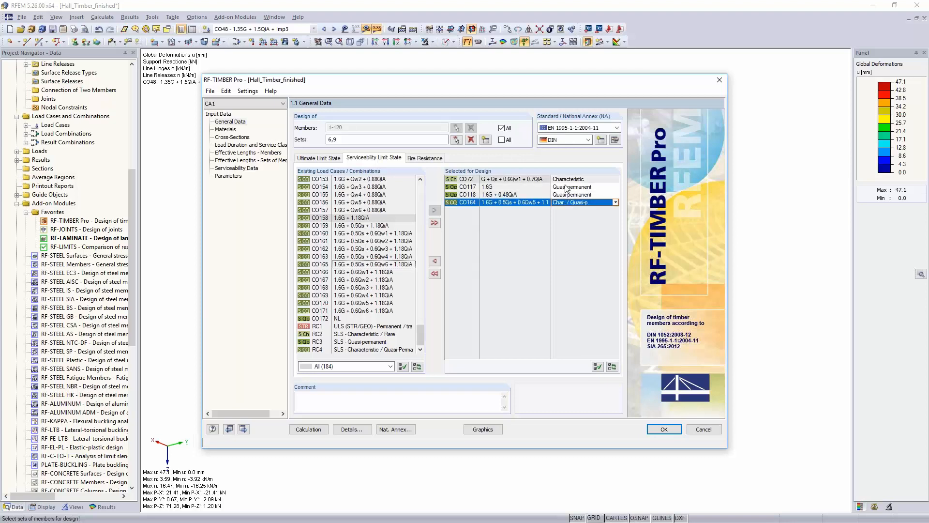
left_click(615, 203)
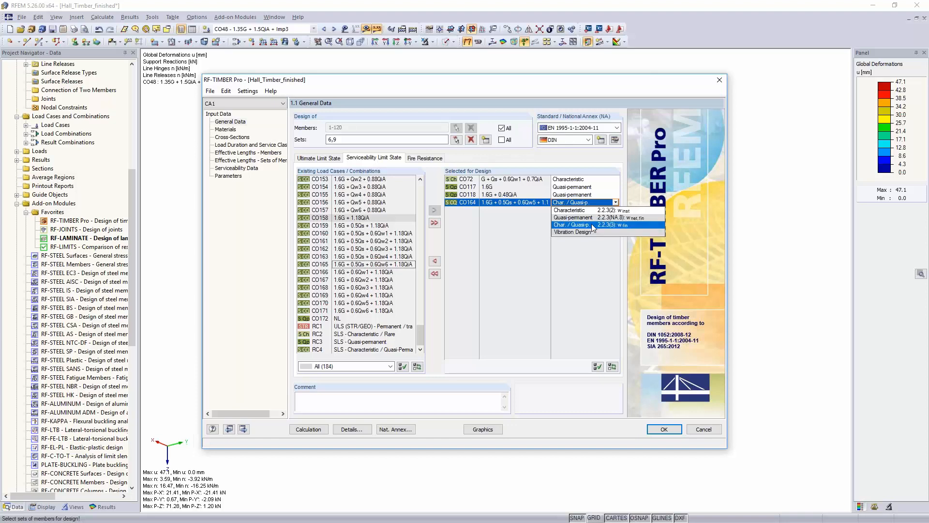
left_click(609, 85)
left_click_drag(588, 88, 149, 185)
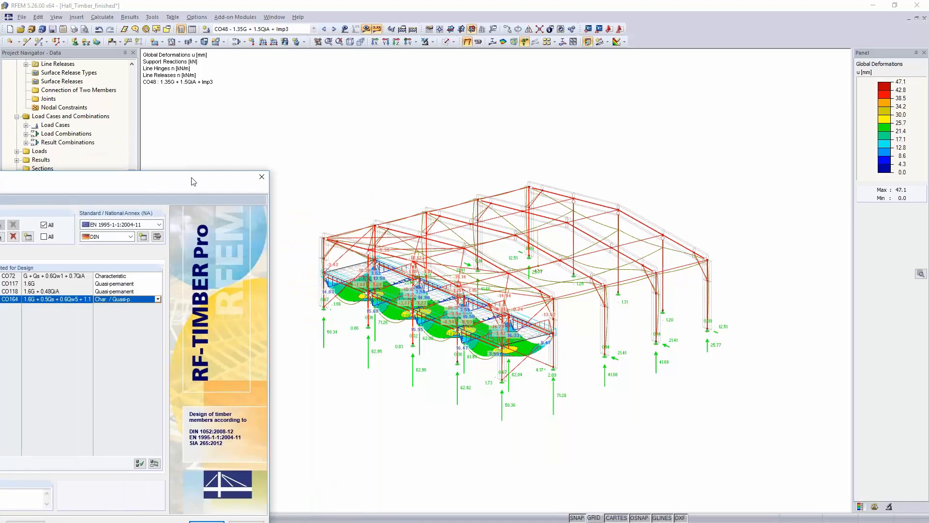
left_click_drag(196, 183, 741, 40)
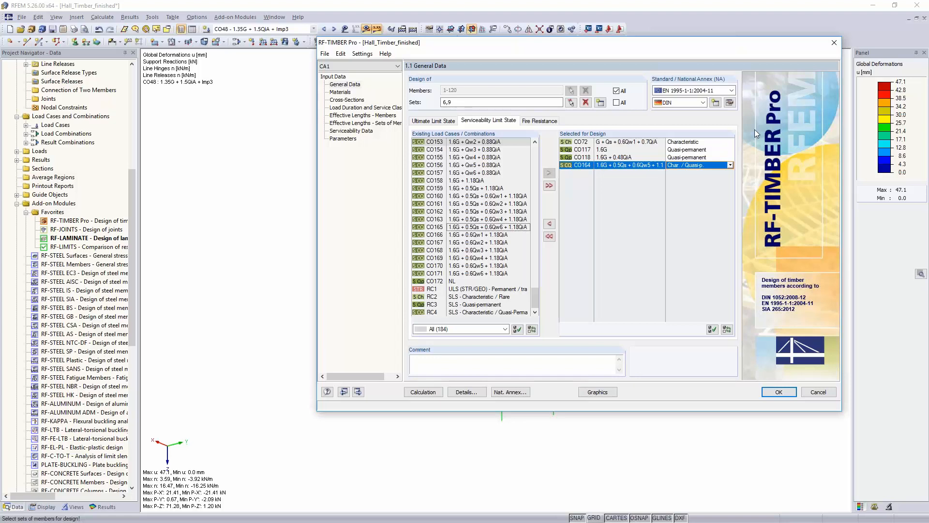
Review the DIN National Annex material factors and other settings, and the load duration classes of the loads
left_click(730, 103)
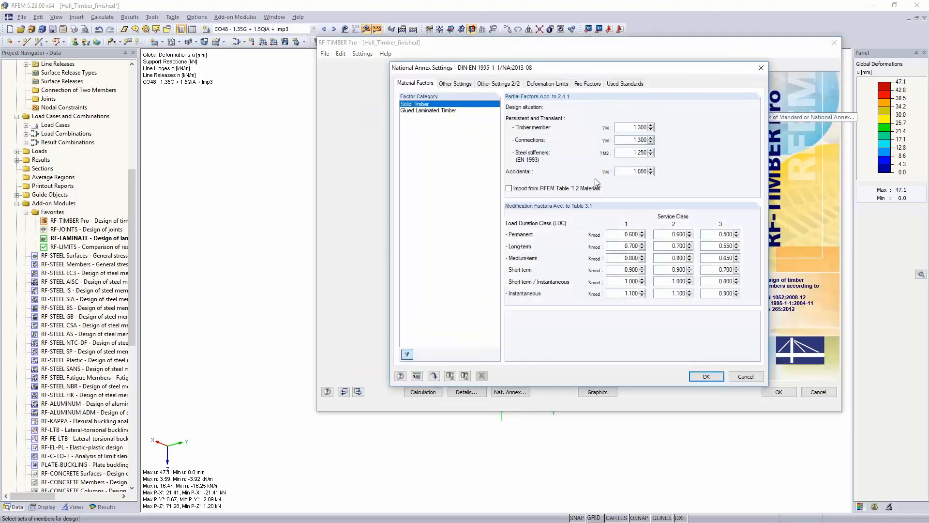
left_click_drag(596, 68, 544, 46)
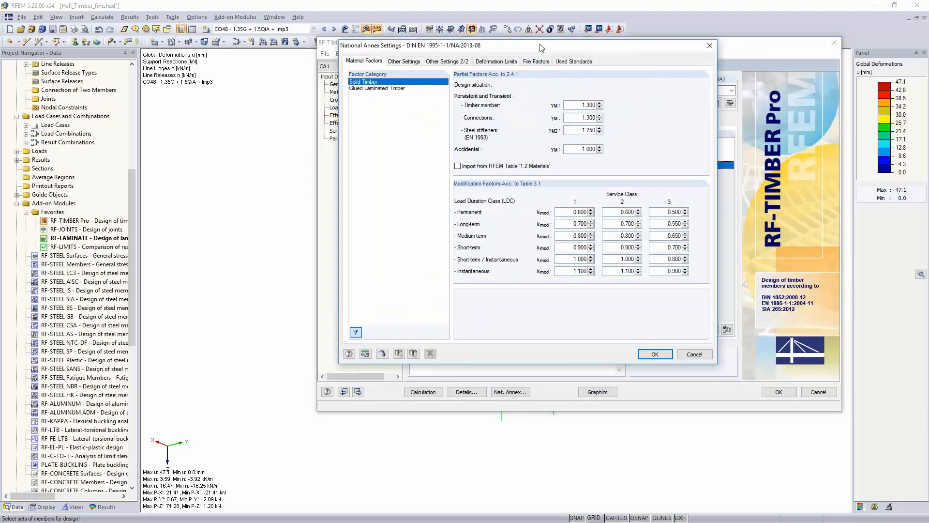
left_click(397, 62)
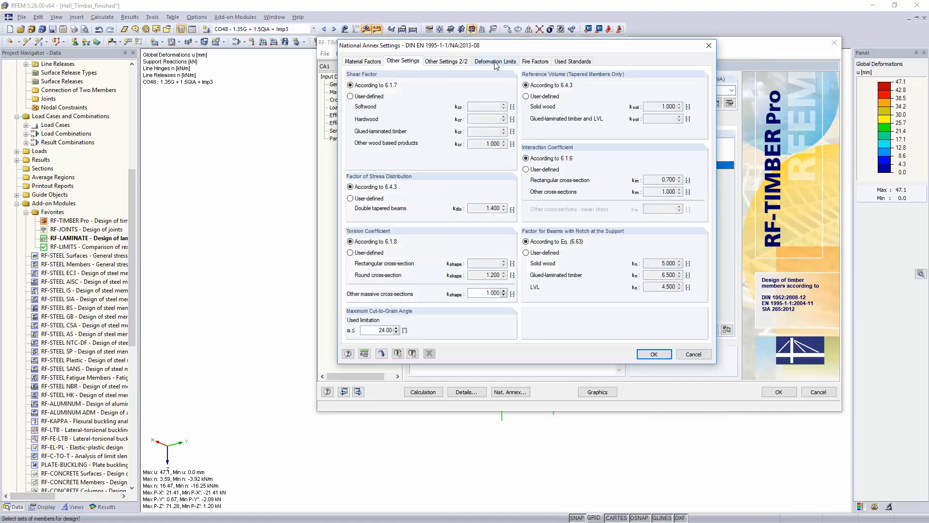
double_click(483, 208)
double_click(492, 144)
left_click(442, 62)
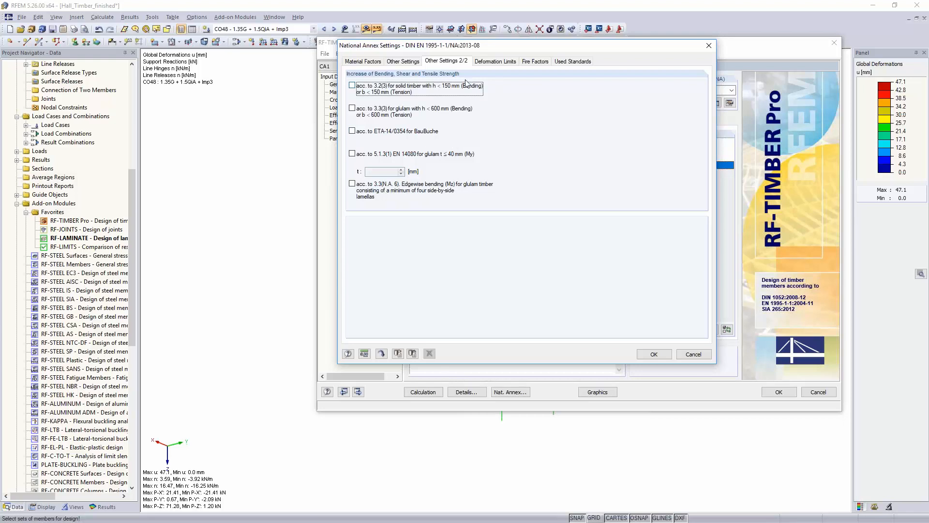
left_click(693, 354)
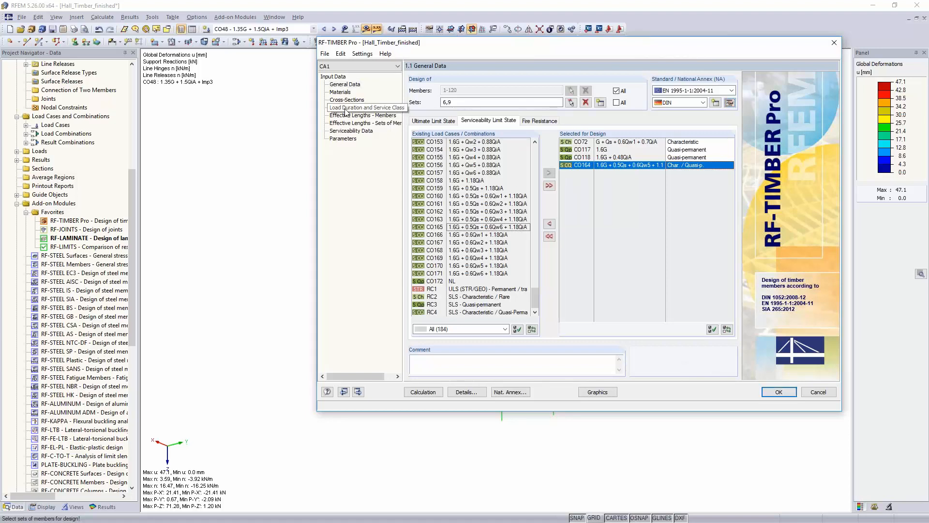
left_click(346, 108)
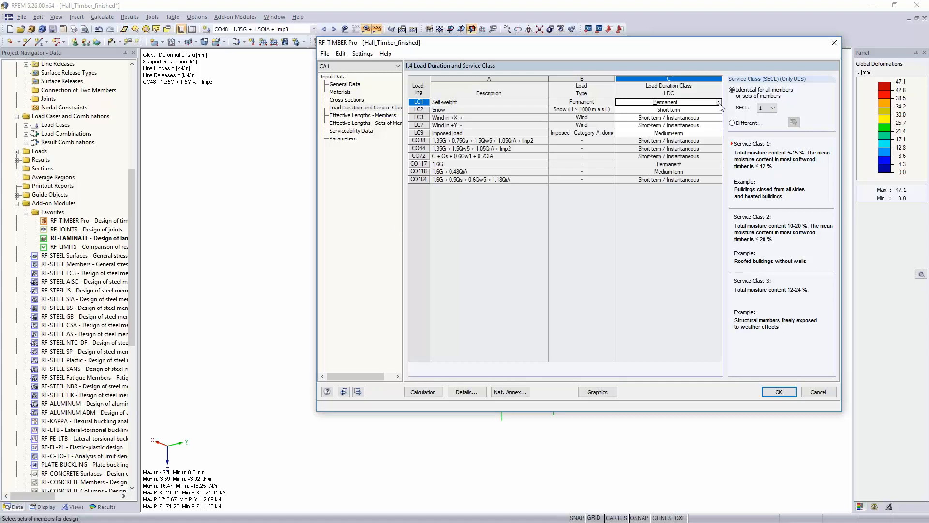
left_click(678, 103)
Turn off the stability check in the design details, checking the serviceability and fire resistance settings too
left_click(466, 392)
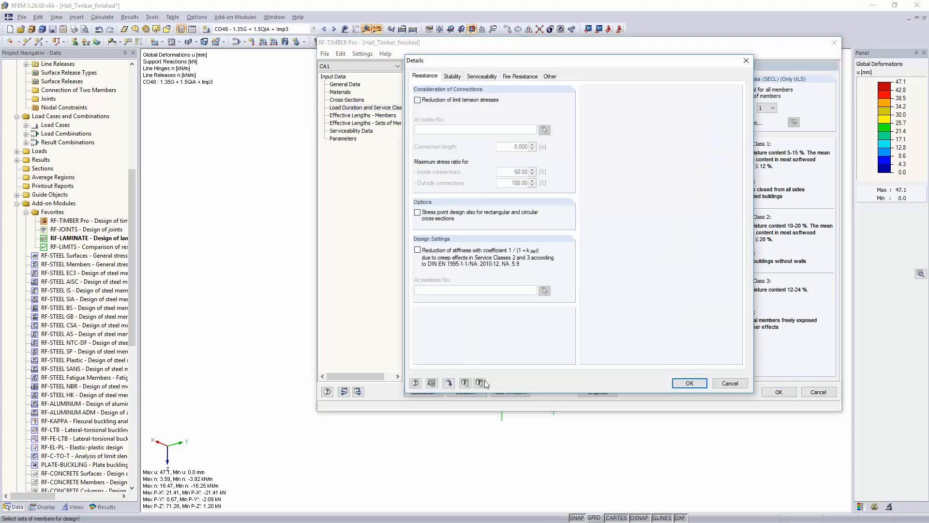
left_click(453, 76)
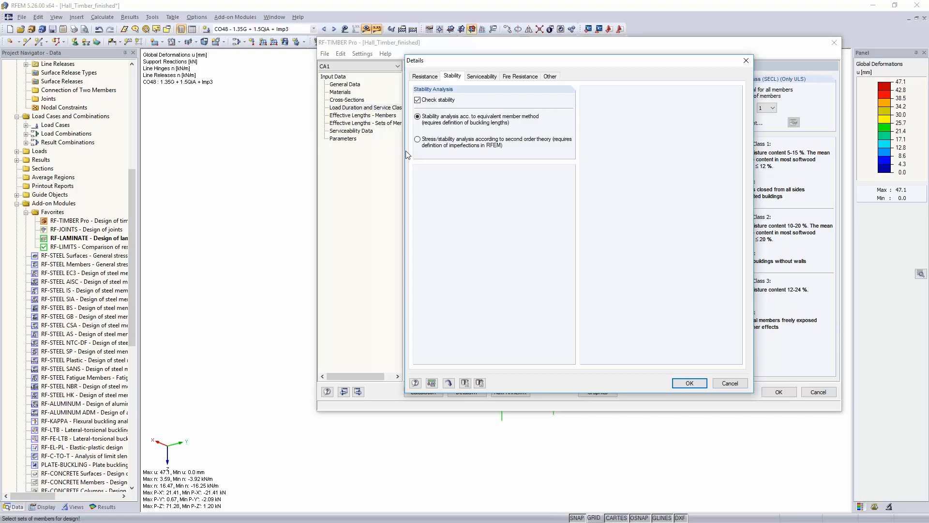
left_click(417, 100)
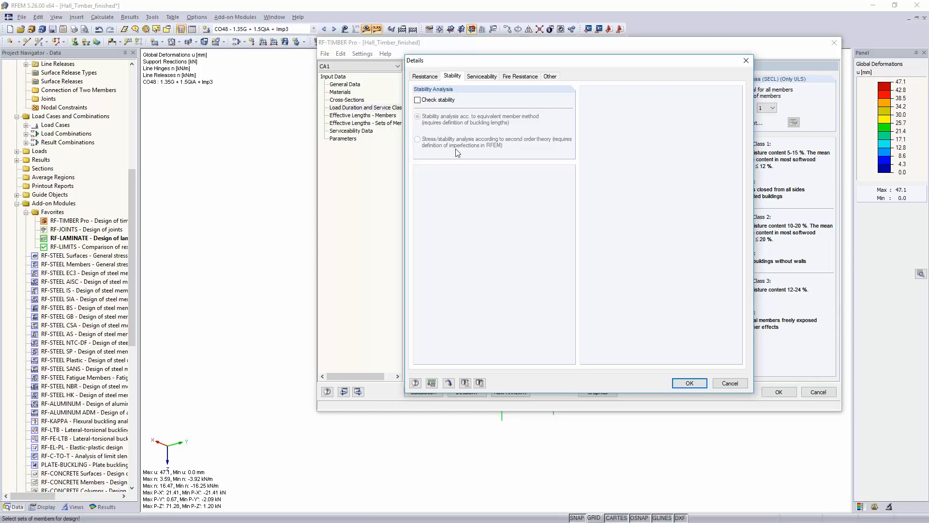
left_click(482, 77)
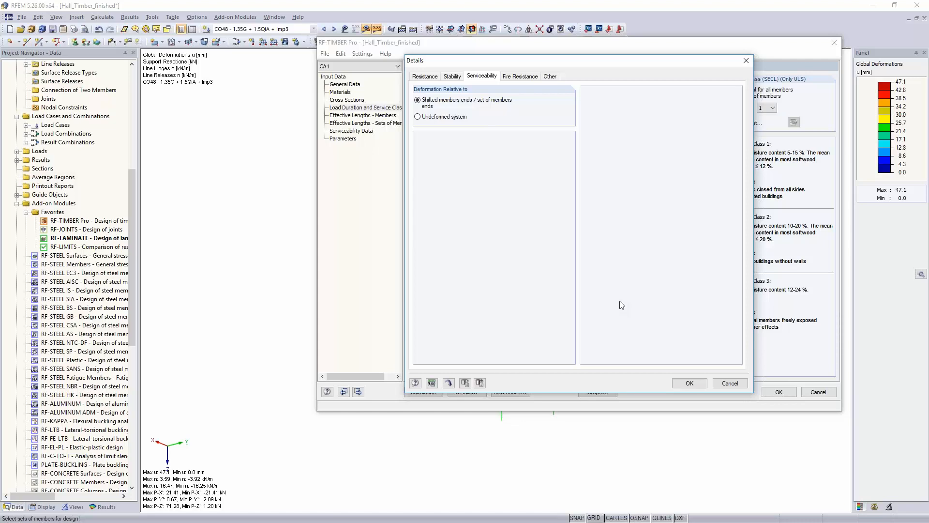
left_click(518, 78)
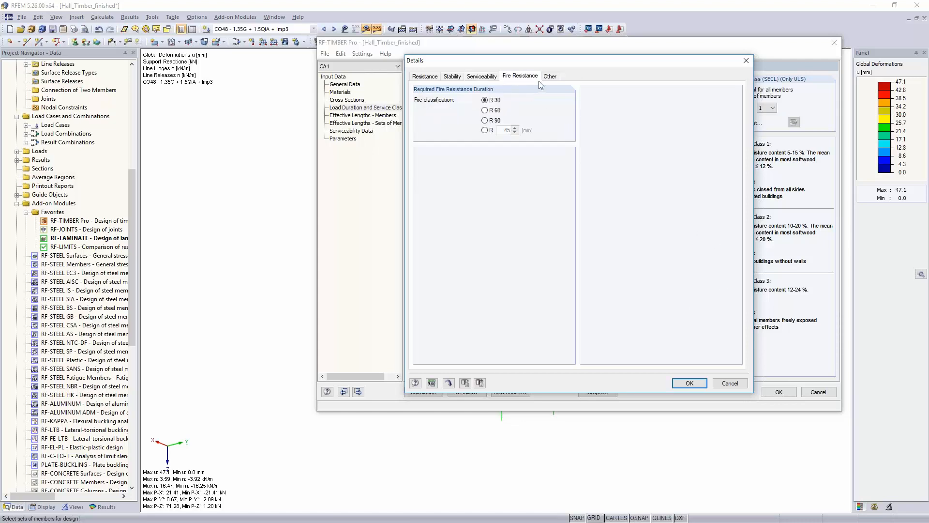
left_click(693, 385)
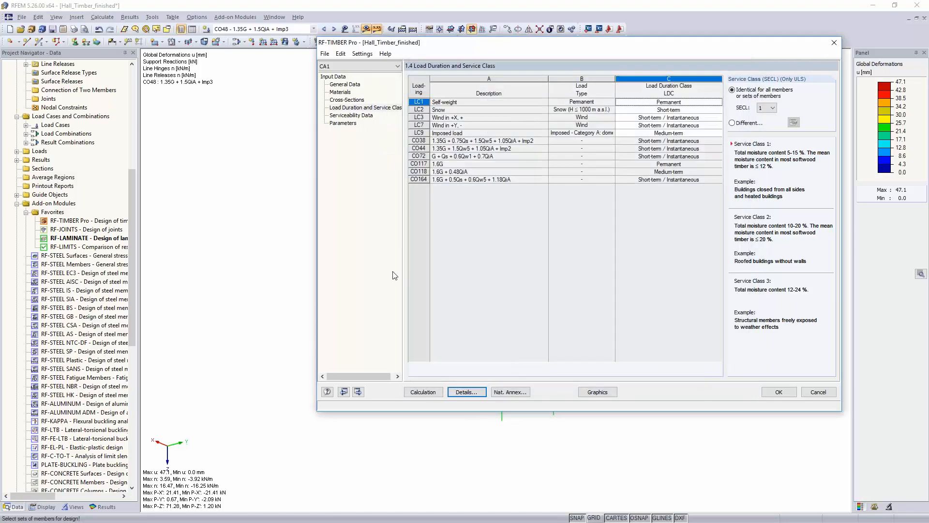
Enter set of members 6 as the first reference in the serviceability data
left_click(353, 115)
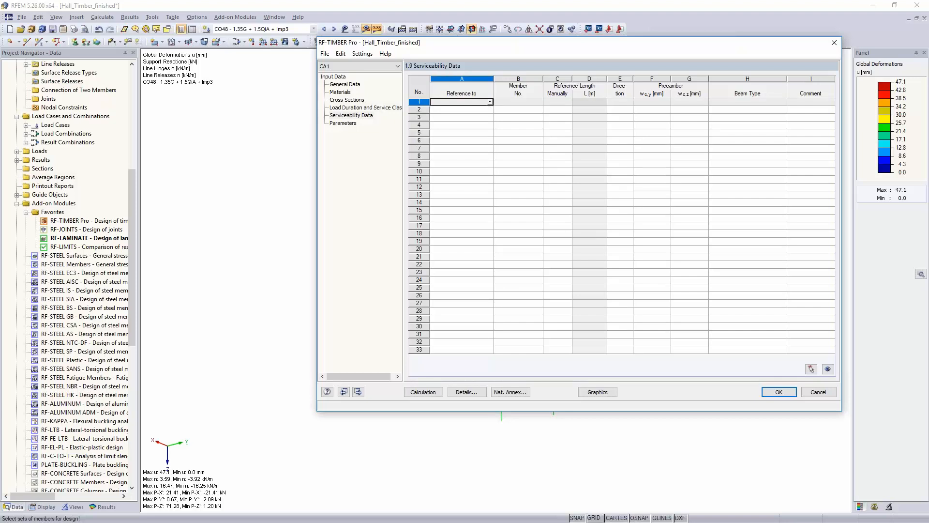
left_click(491, 101)
left_click(479, 123)
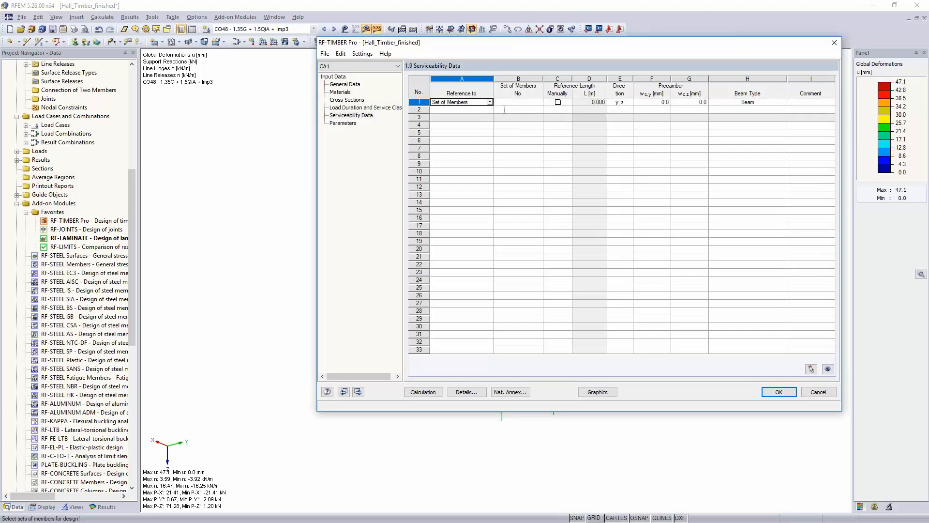
left_click(507, 105)
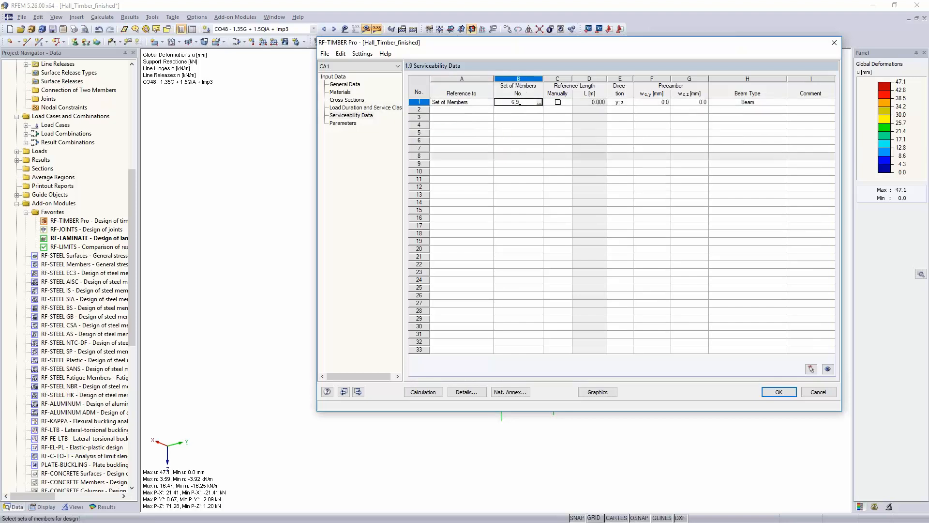
type("6,9")
key("Return")
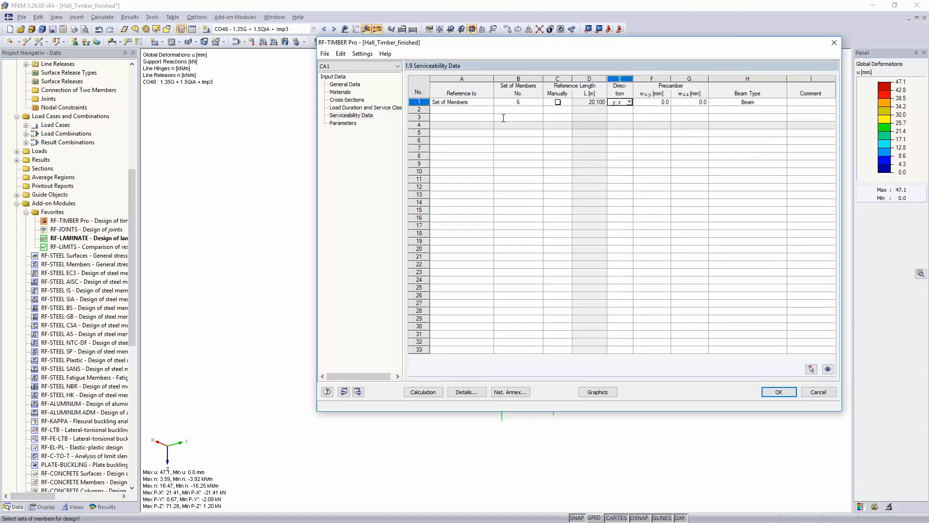
Add set of members 9 as the second reference in the serviceability data
left_click(483, 110)
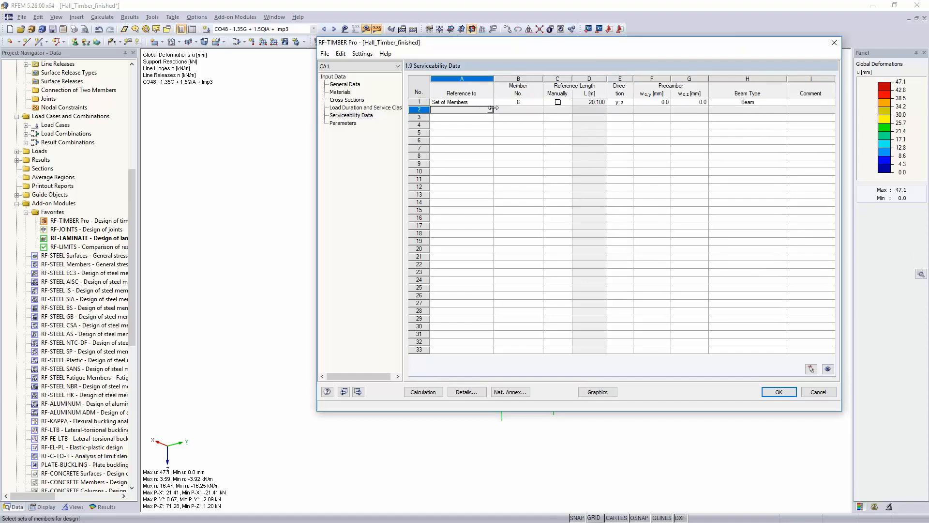
left_click(490, 109)
left_click(481, 133)
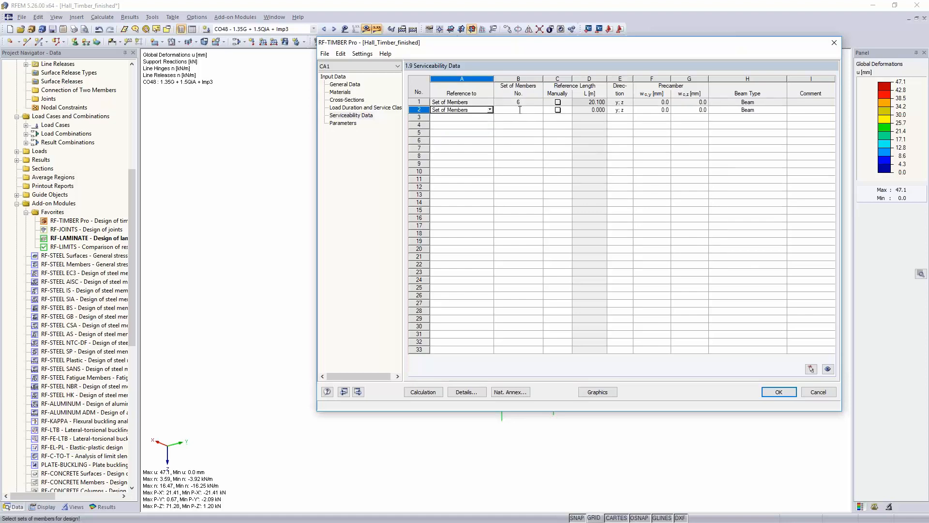
type("9")
key("Tab")
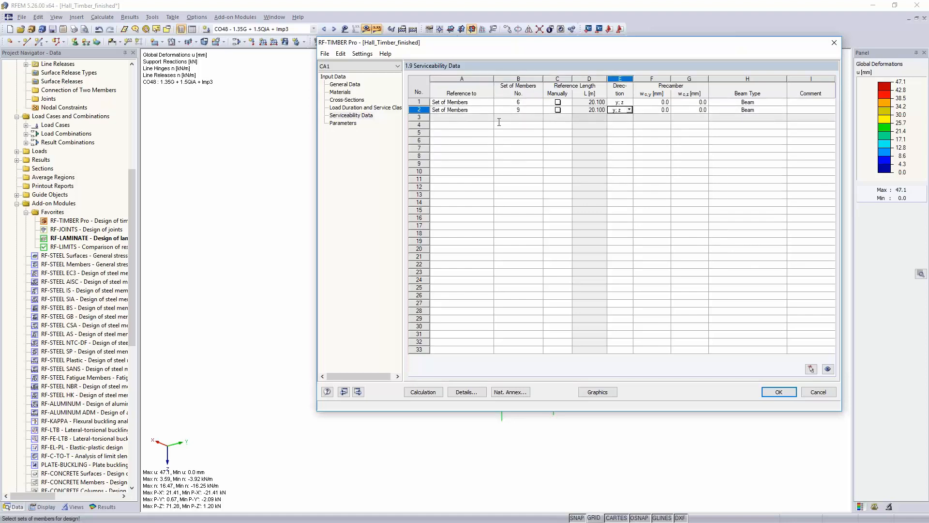
Add members 98, 100, 102 and 104 as individual member references in the serviceability data by picking them in the model
left_click(477, 119)
left_click(490, 118)
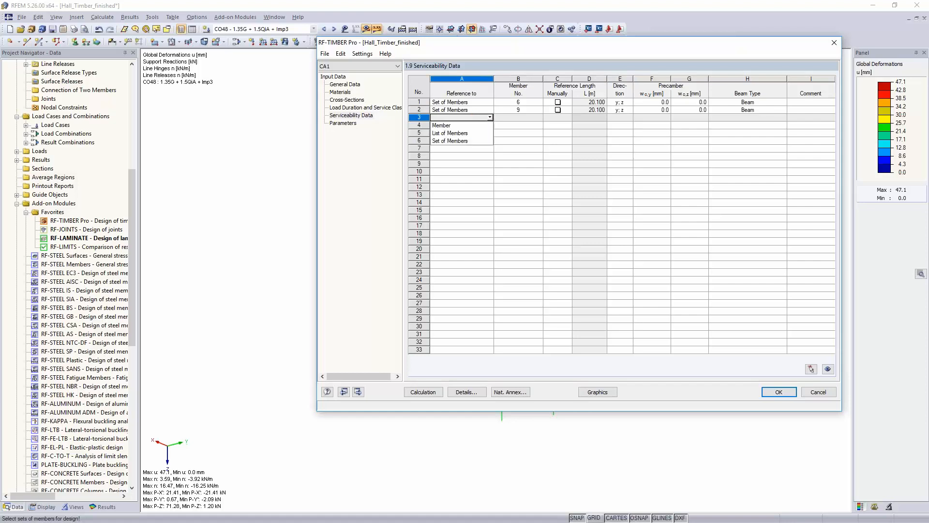
left_click(485, 125)
left_click(526, 117)
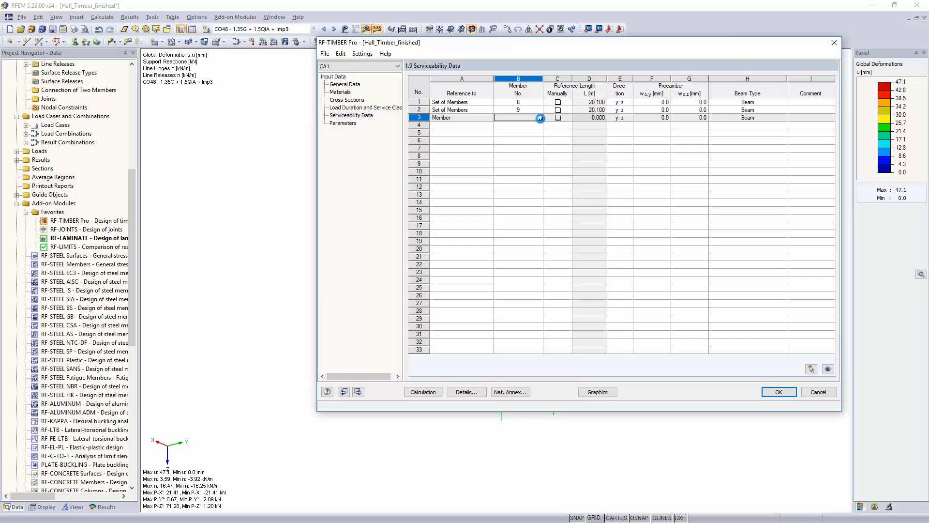
left_click(540, 119)
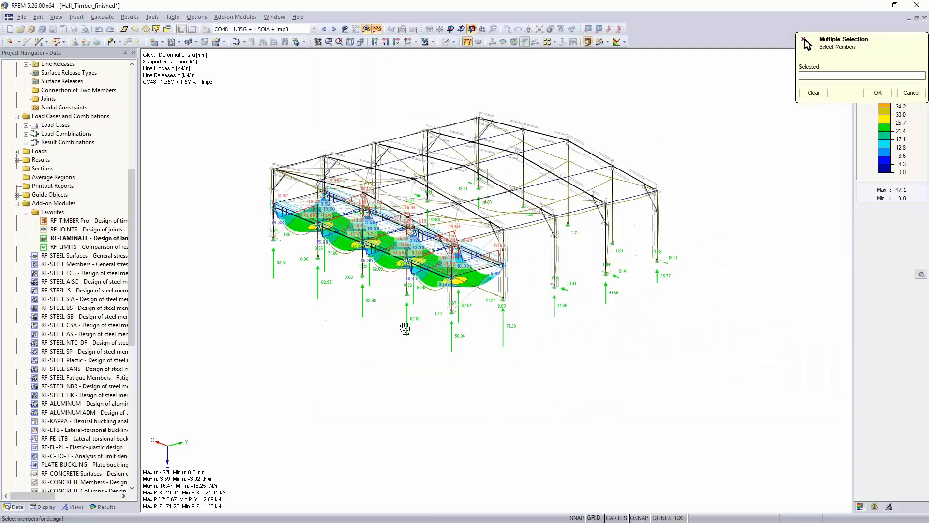
middle_click_drag(405, 328, 597, 323, "ctrl")
scroll(564, 252, "up", 5)
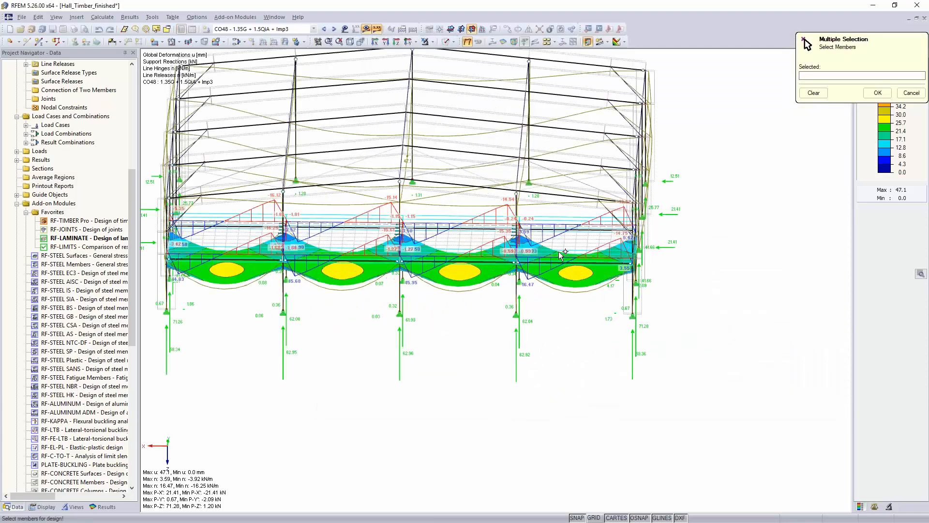
scroll(562, 254, "up", 1)
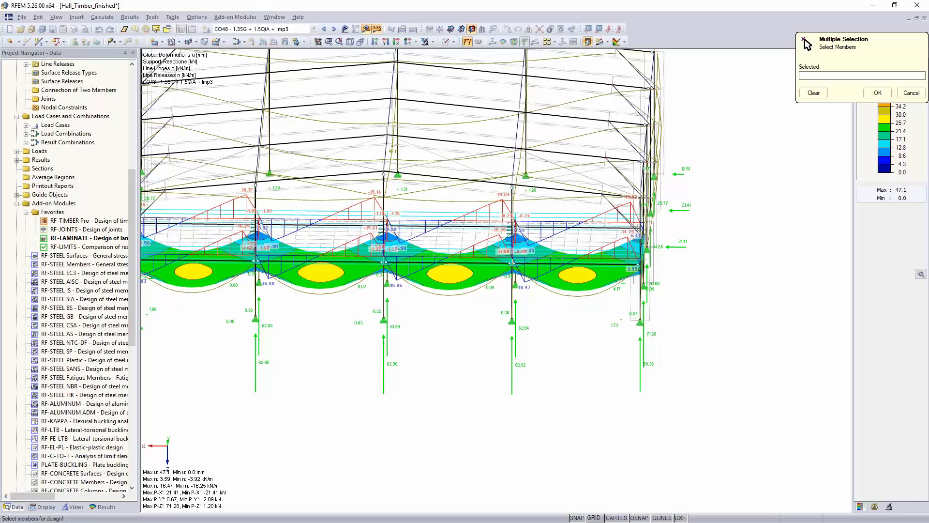
left_click(571, 227)
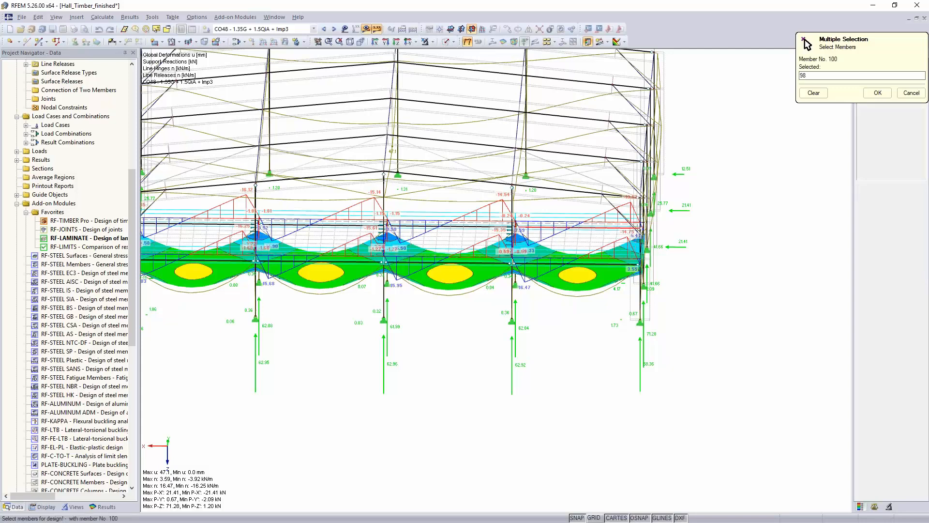
left_click(314, 227)
left_click(314, 227)
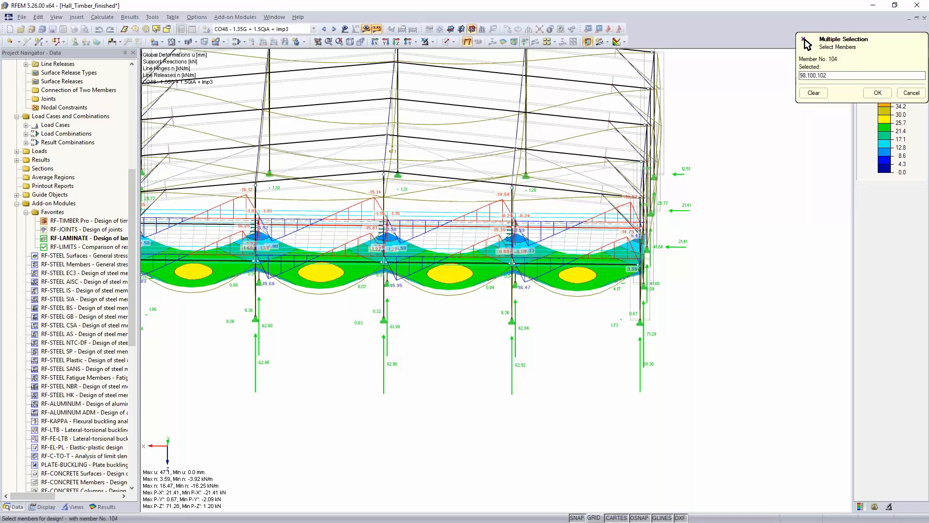
left_click(208, 224)
middle_click_drag(518, 404, 678, 388)
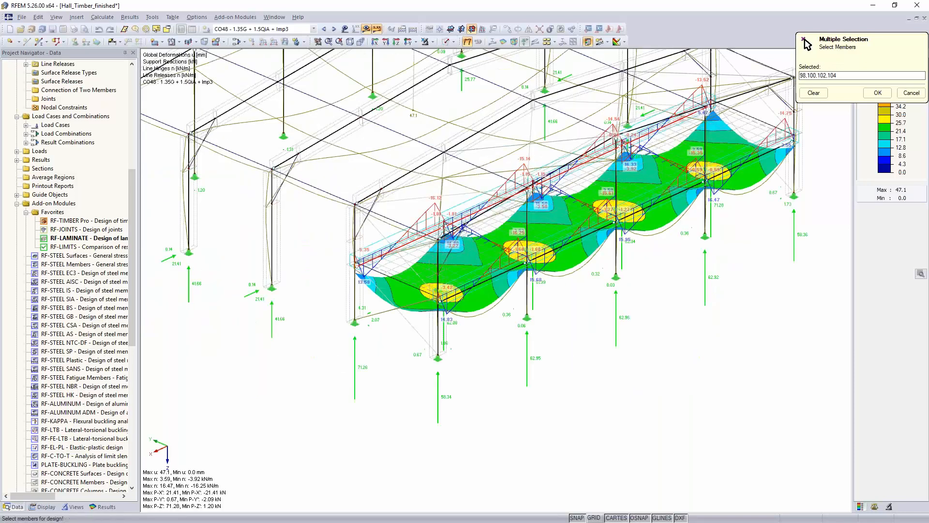
left_click(877, 92)
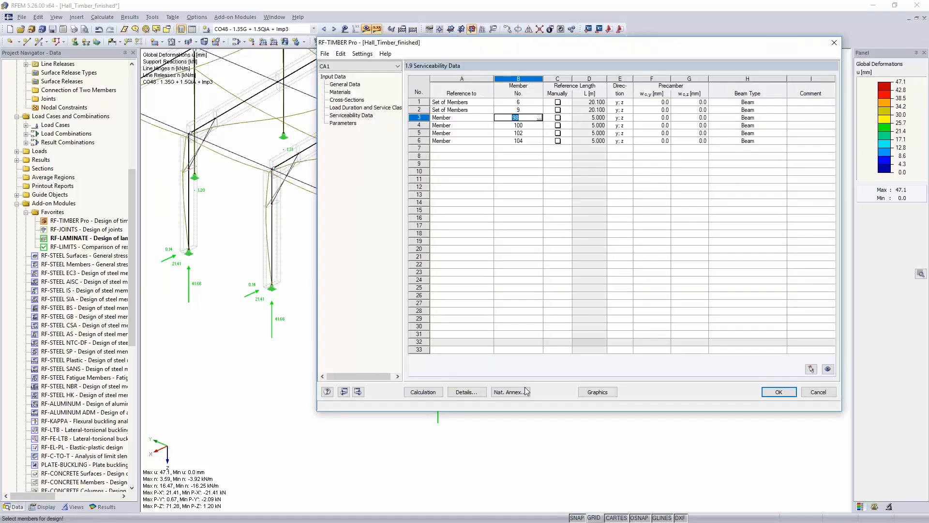
Run the timber design calculation for case CA1
left_click(438, 392)
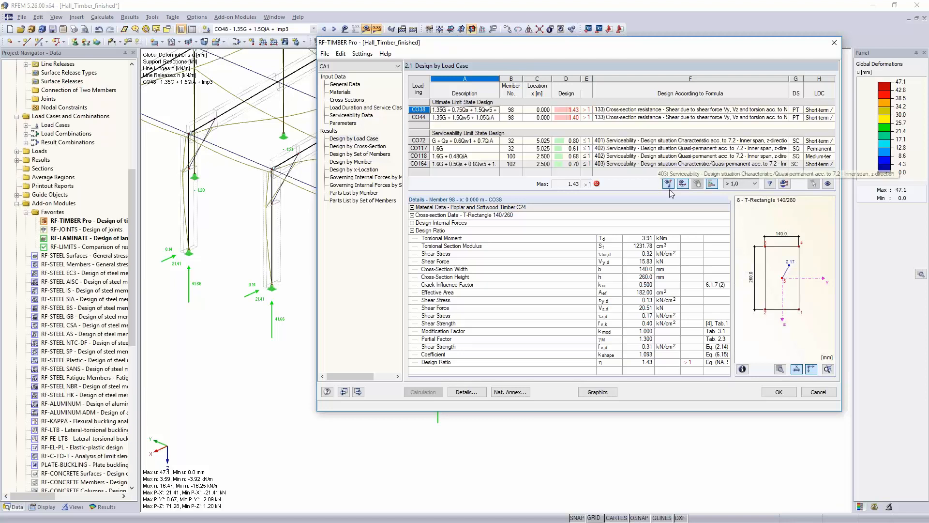
Examine the fire resistance load selection in the general data and the fire factors of the DIN National Annex
left_click(353, 85)
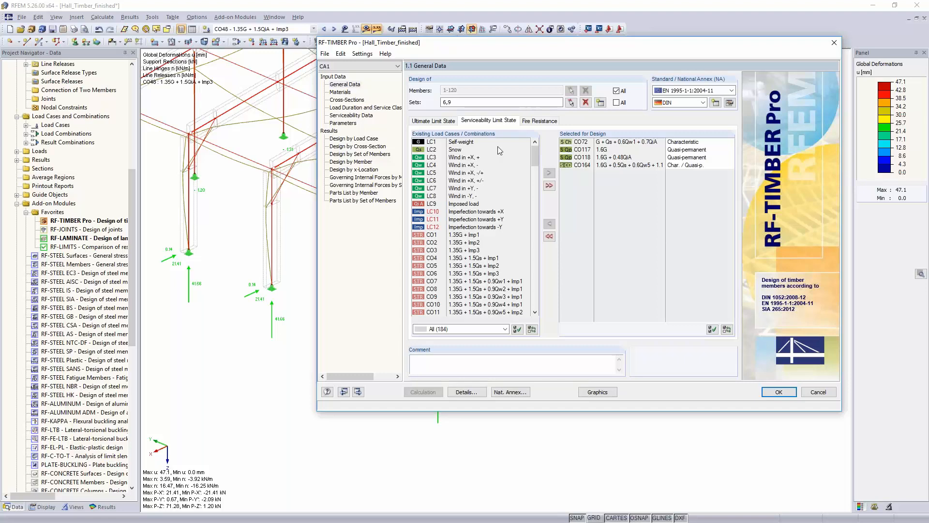
left_click(546, 122)
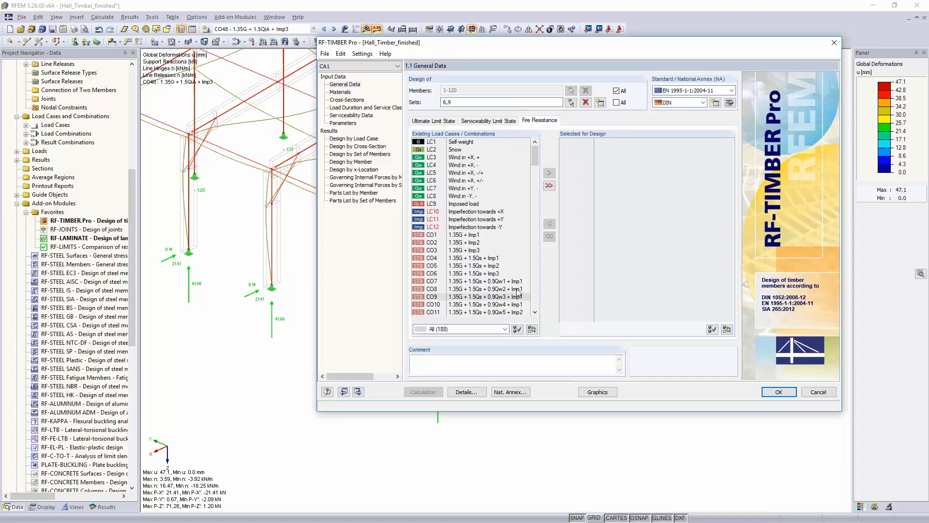
left_click(729, 102)
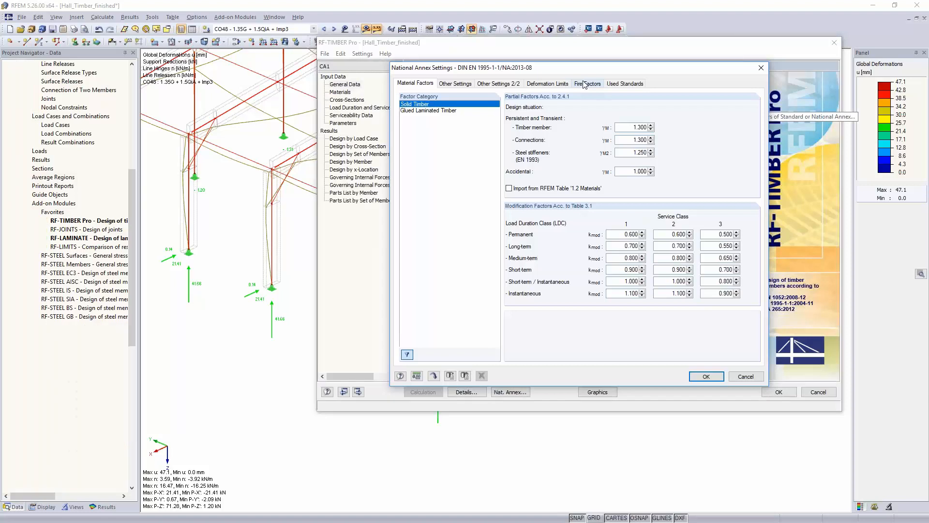
left_click(584, 85)
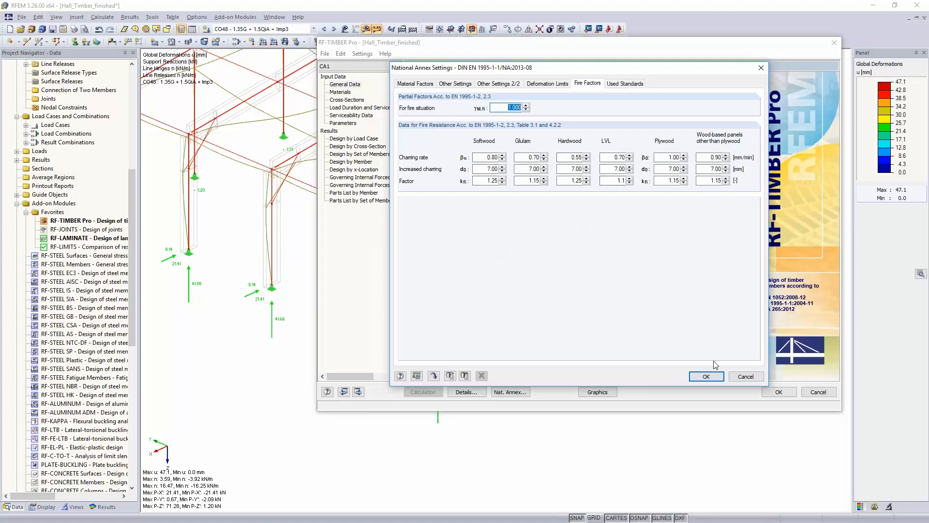
left_click(749, 381)
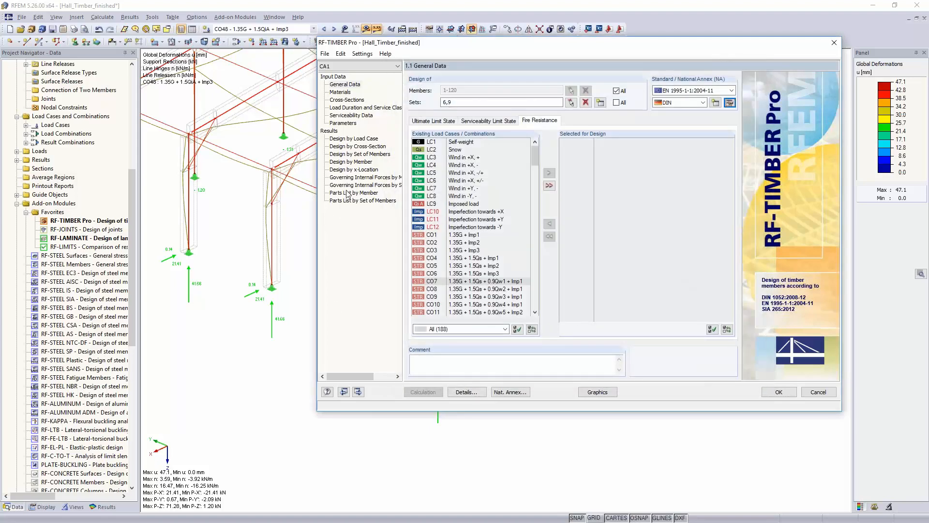
Review the timber design results by load case, including the CO72 serviceability check, and display the design ratios graphically on the model
left_click(358, 140)
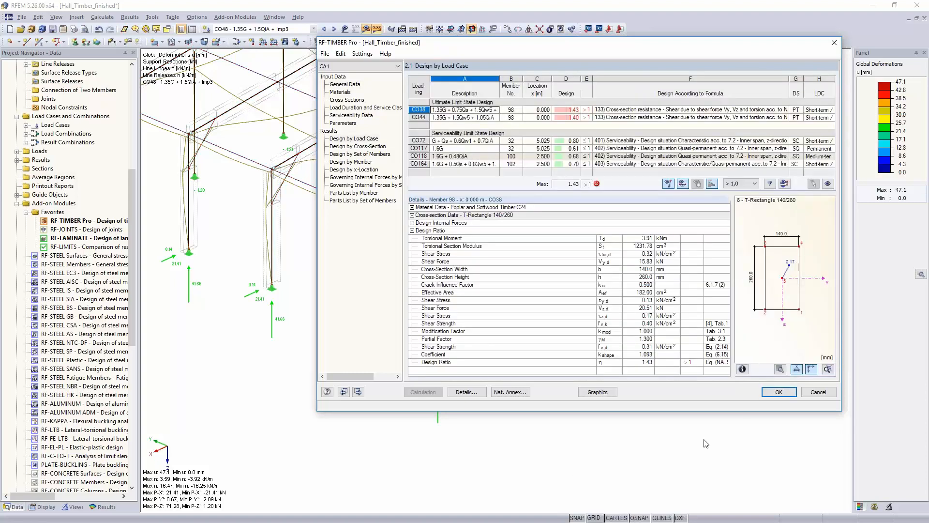
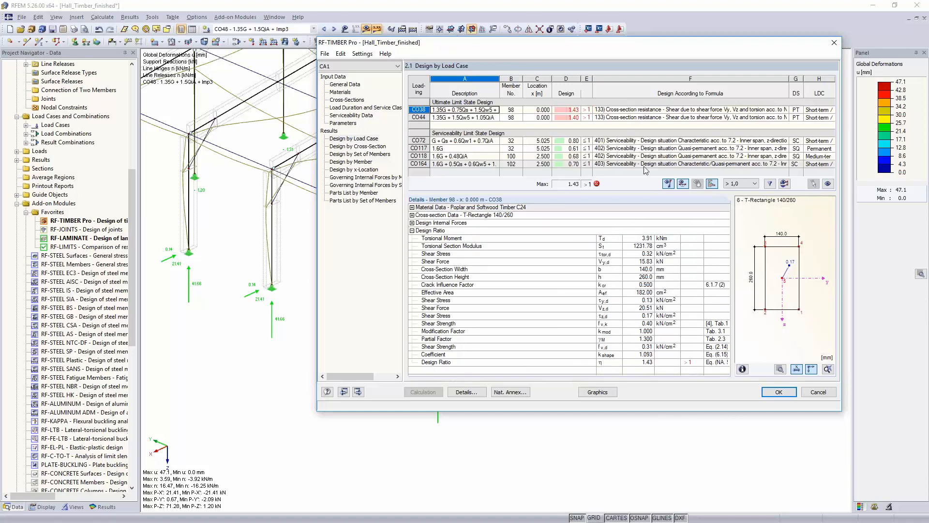
left_click(616, 142)
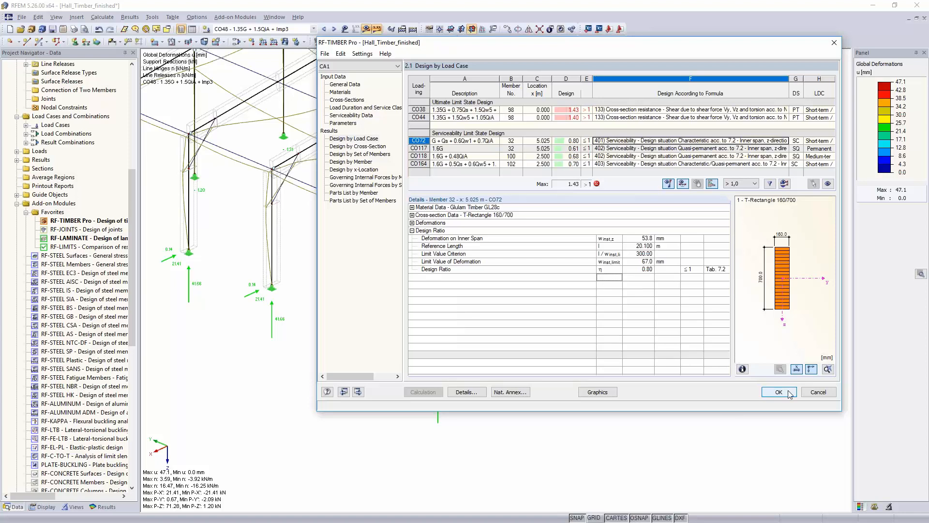
left_click(602, 396)
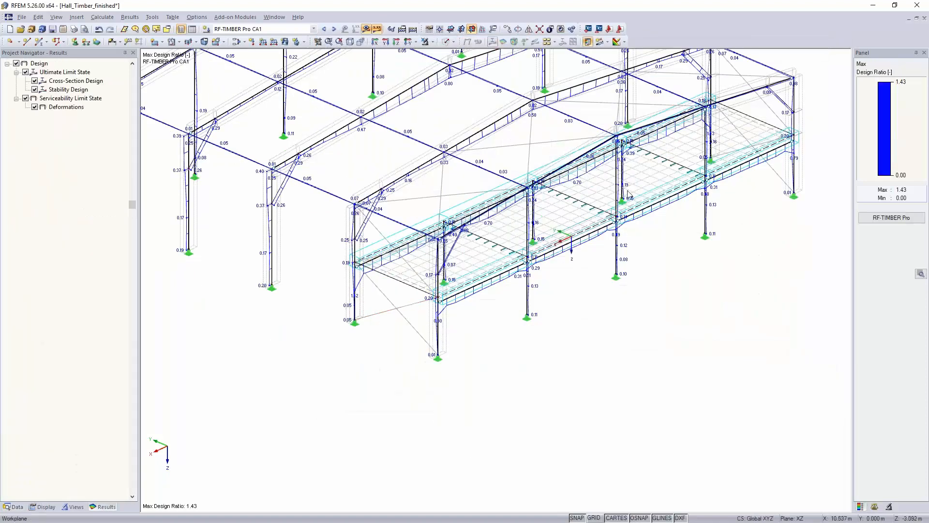
Isolate the end bay containing the intermediate floor by limiting visibility to its selected objects
middle_click_drag(729, 306, 559, 351)
scroll(668, 341, "down", 4)
middle_click_drag(651, 405, 688, 353)
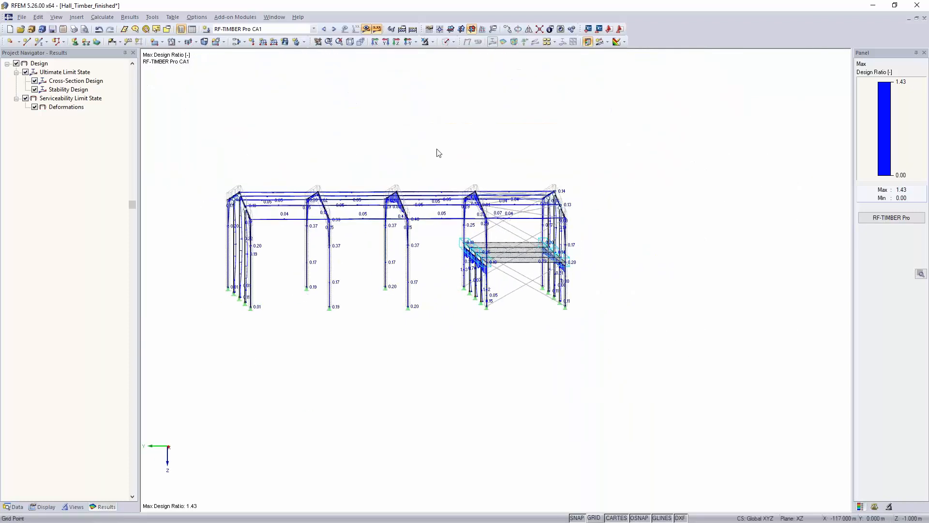
left_click_drag(437, 154, 640, 351)
left_click(433, 42)
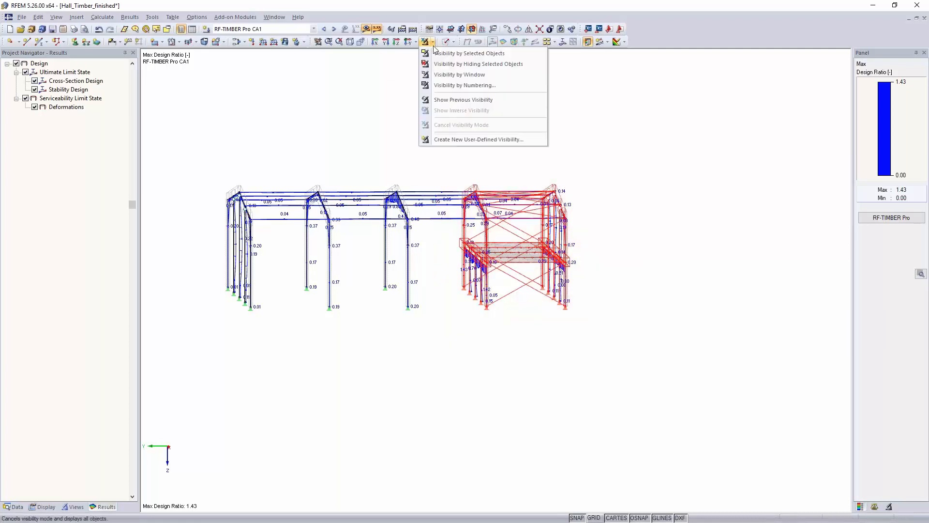
left_click(442, 54)
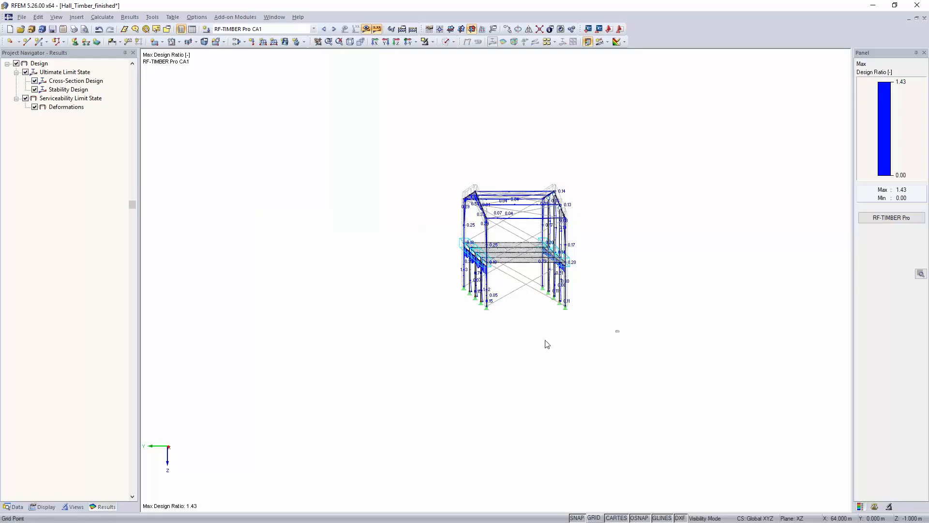
Display the results of load combination CO38 (1.35G + 0.75Qs + 1.5Qw5 + 1.05QiA + Imp2)
middle_click_drag(546, 344, 711, 406, "ctrl")
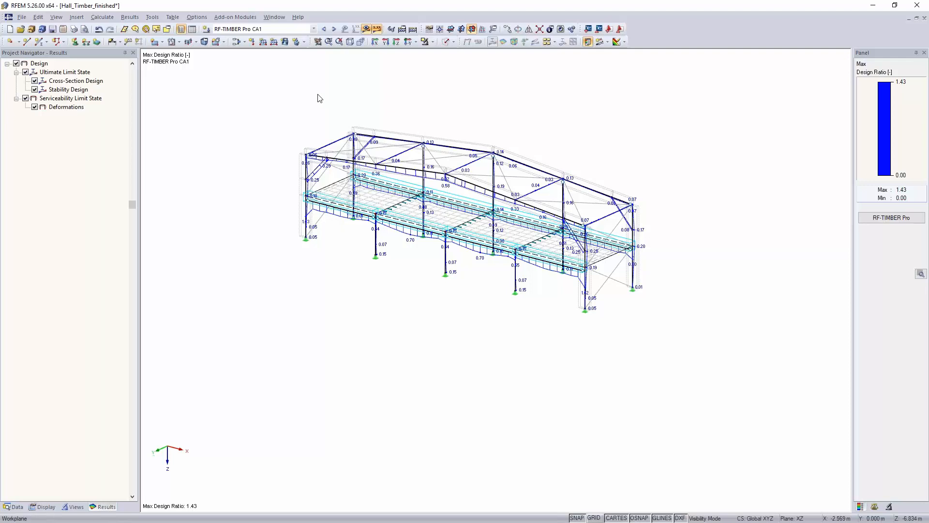
left_click(286, 29)
scroll(277, 158, "up", 6)
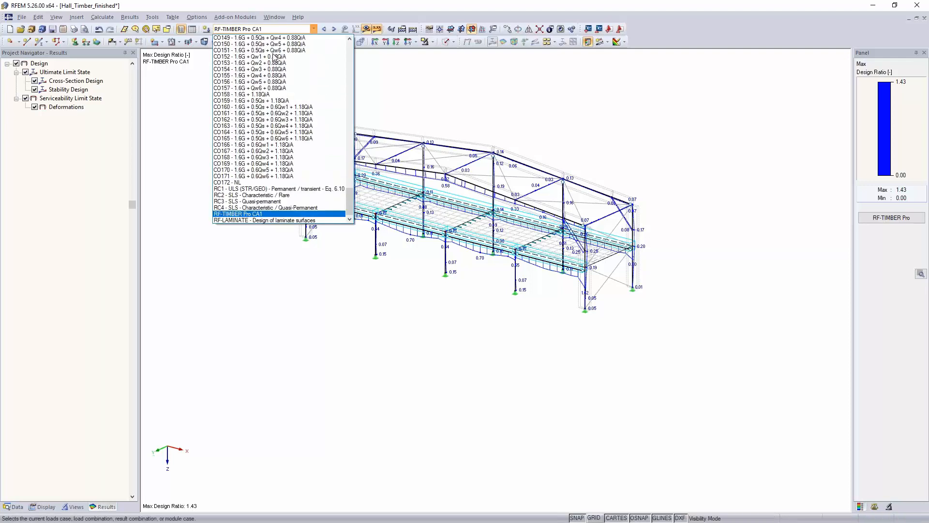
scroll(277, 159, "up", 16)
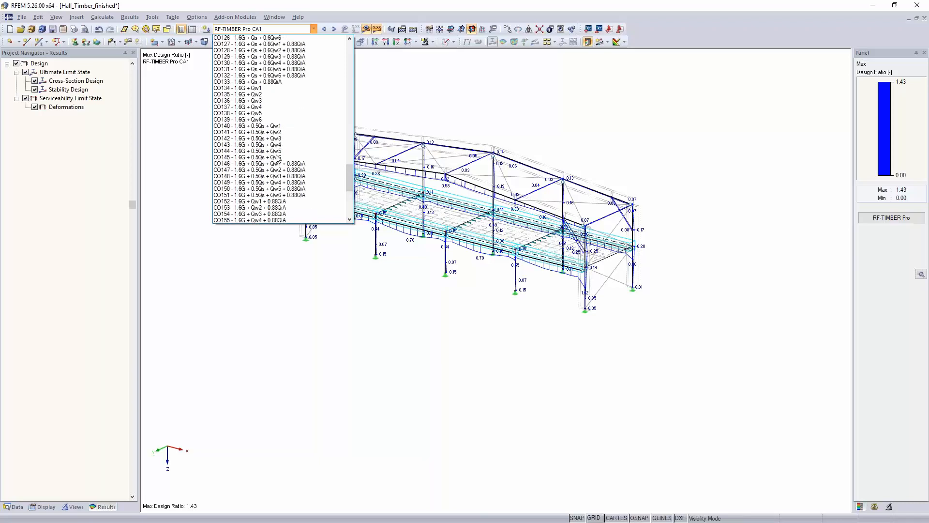
scroll(277, 159, "up", 15)
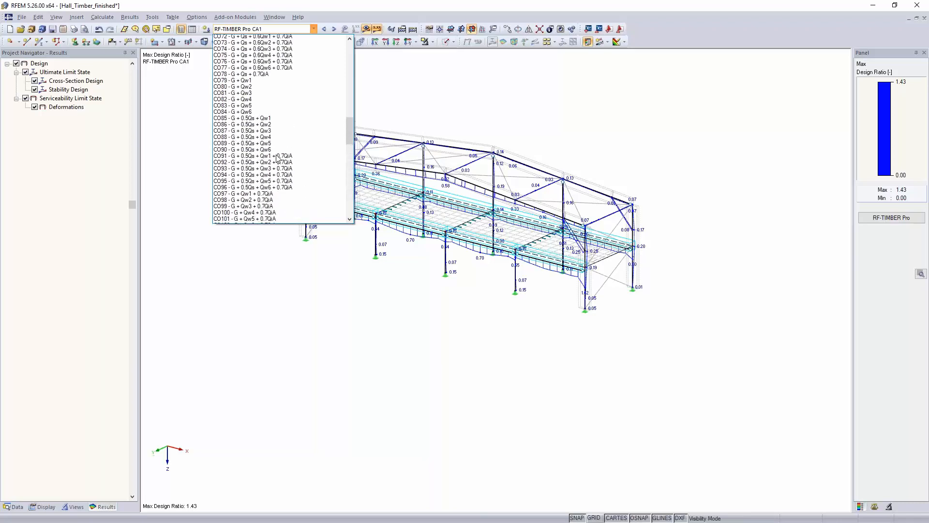
scroll(277, 158, "up", 8)
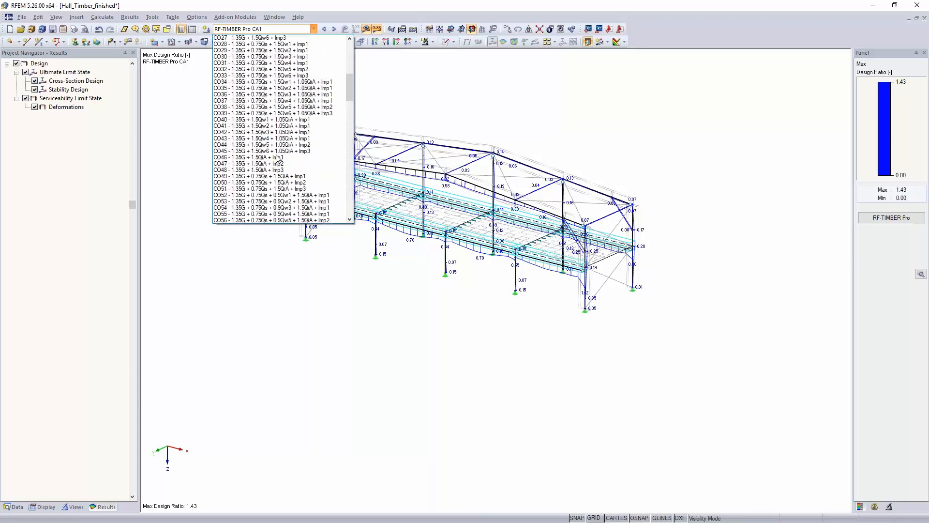
left_click(251, 133)
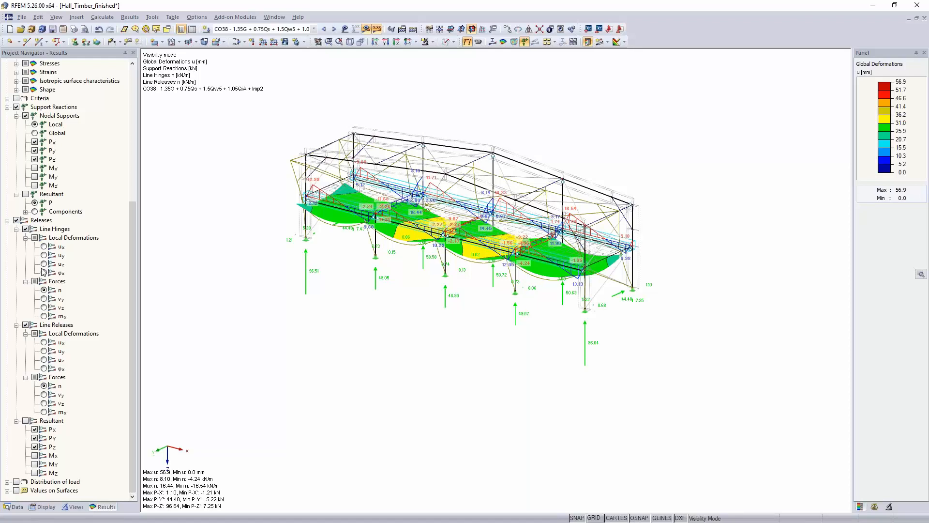
Show the member torsional moments M-T instead of global deformations and hide the release results
scroll(44, 271, "up", 8)
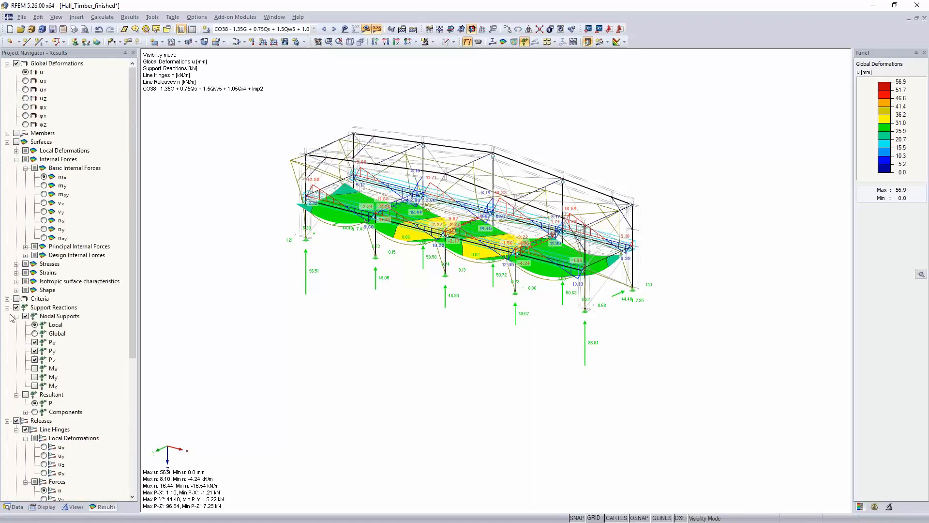
left_click(7, 133)
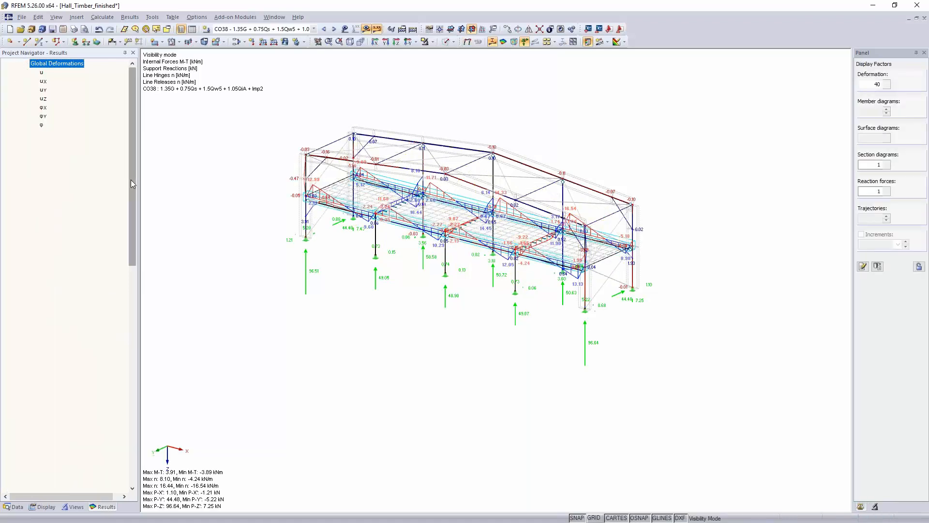
left_click_drag(131, 180, 129, 433)
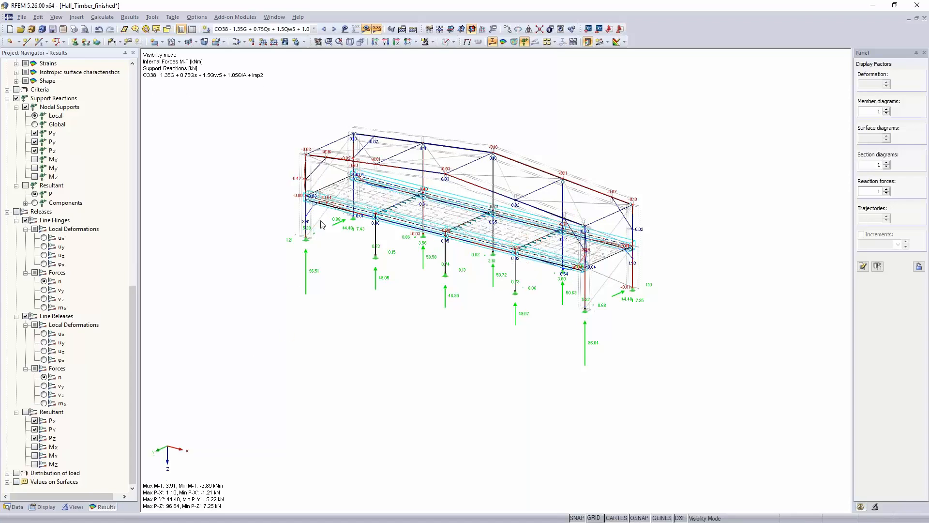
Assign a new member hinge releasing φx, φy and φz to the end of floor edge beam member 104, accepting deletion of the results
scroll(322, 225, "up", 3)
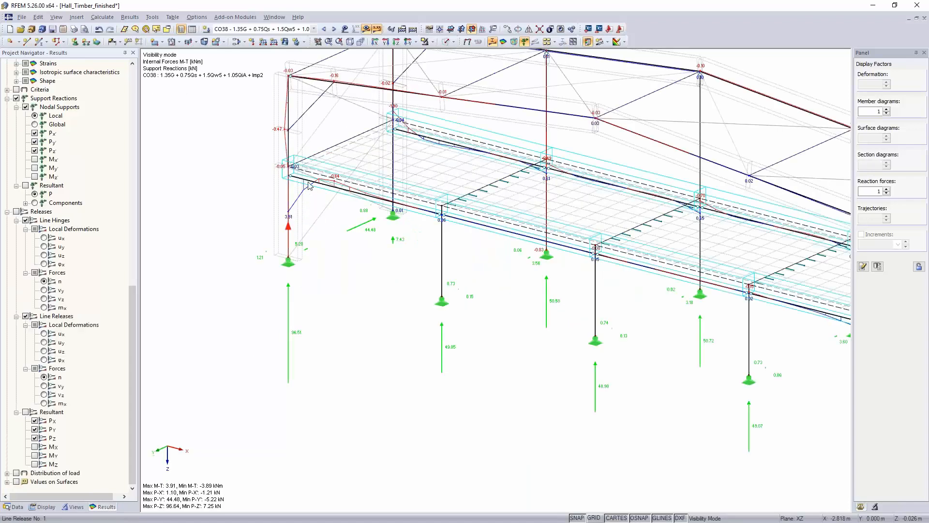
scroll(309, 185, "down", 4)
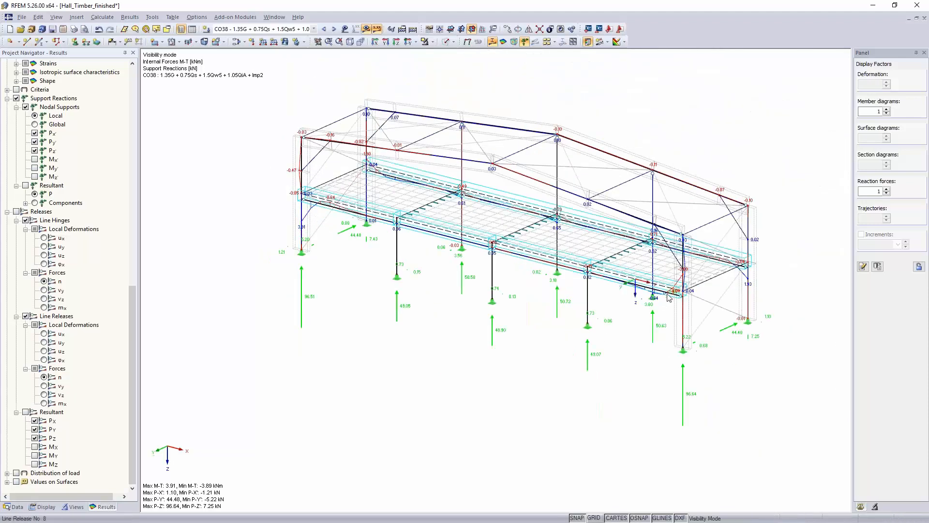
scroll(669, 297, "up", 1)
scroll(669, 298, "up", 1)
scroll(669, 297, "up", 1)
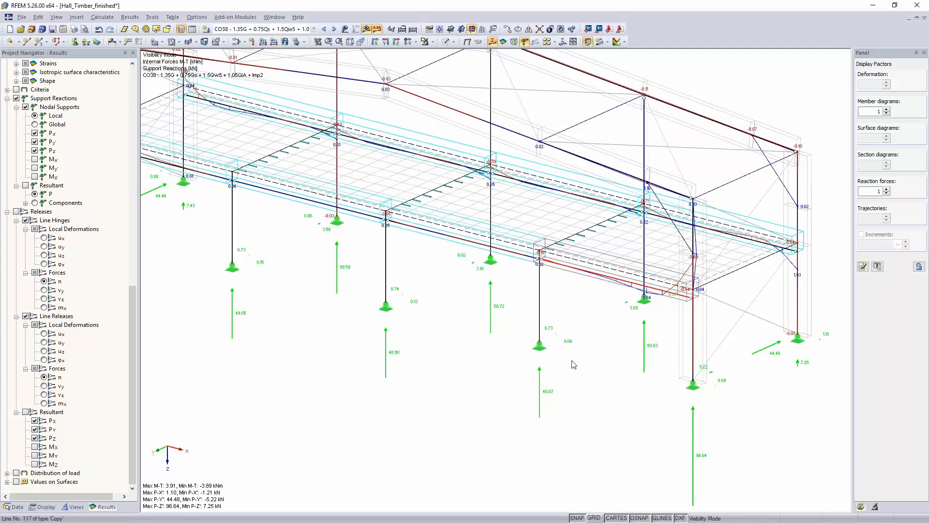
double_click(646, 292)
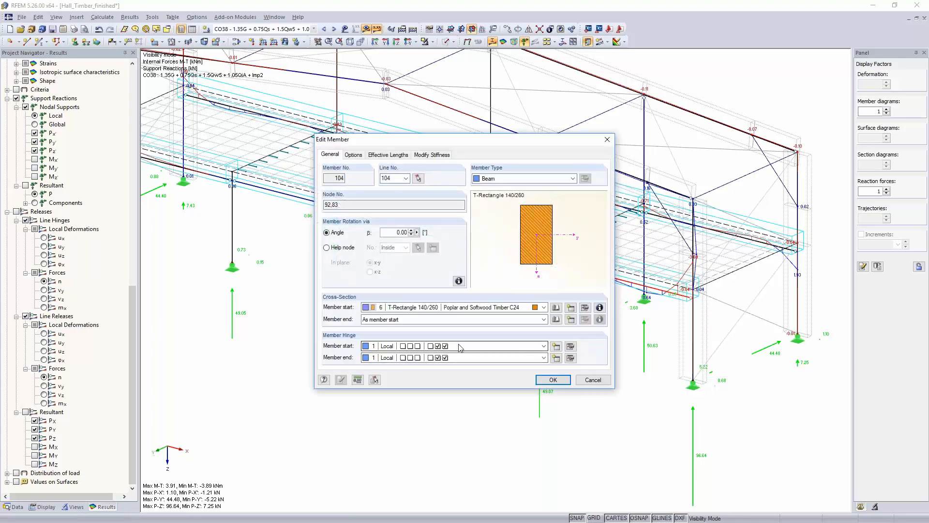
left_click(556, 357)
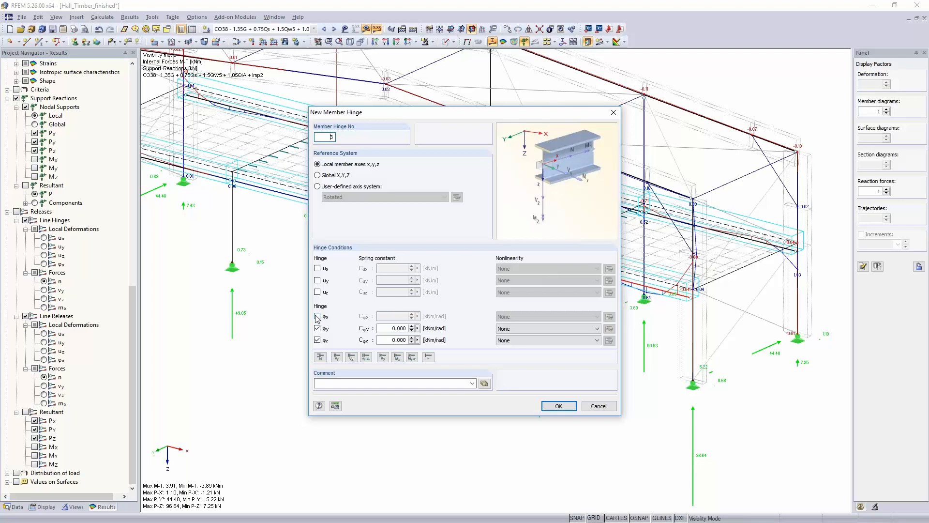
left_click(317, 316)
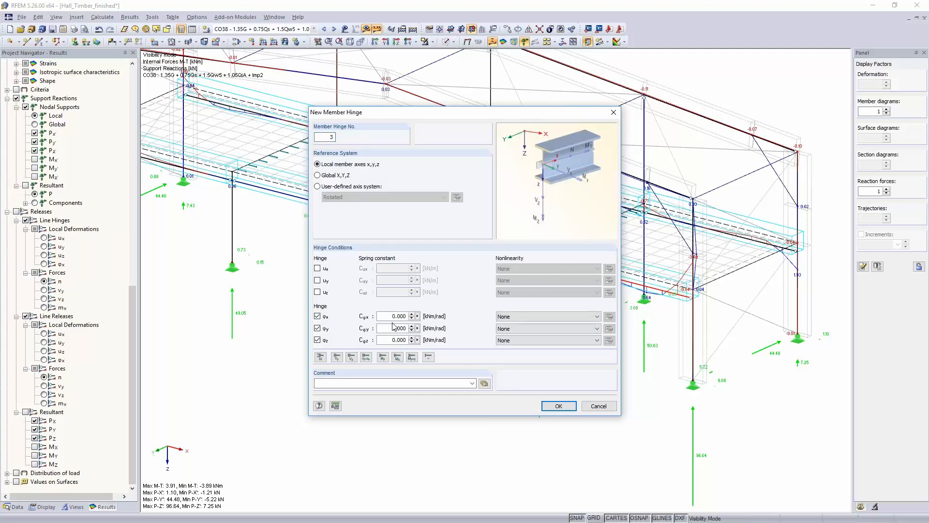
left_click(558, 407)
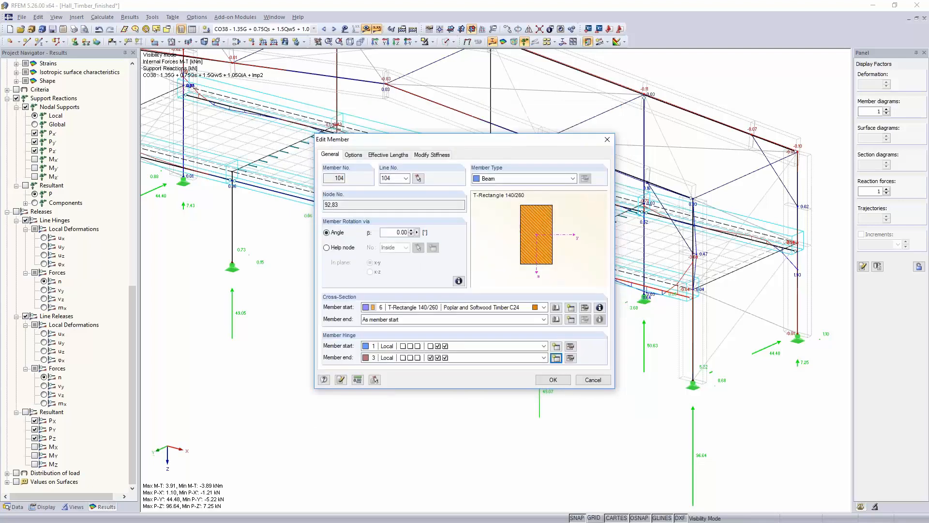
left_click(552, 380)
left_click(447, 285)
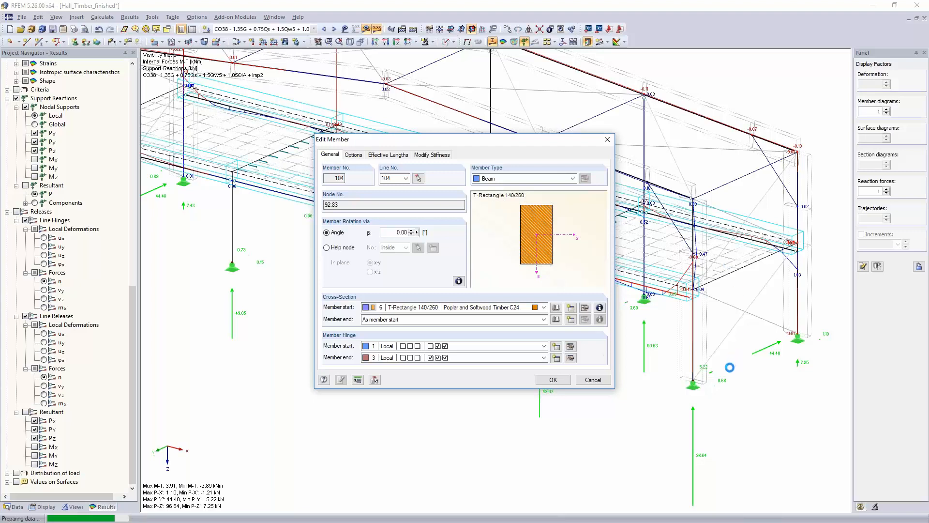
key("Return")
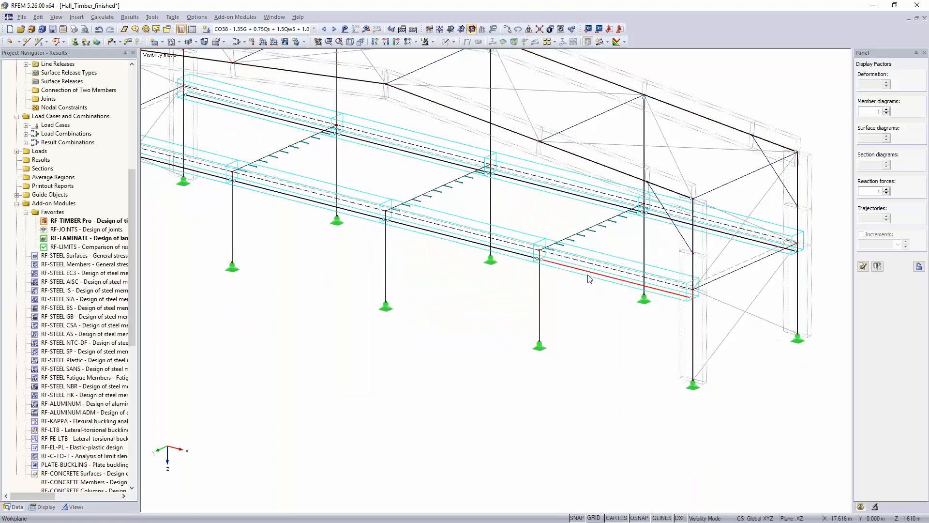
Assign member hinge 3 to the start of member 98, the floor edge beam at the opposite end of the same row
scroll(590, 285, "down", 5)
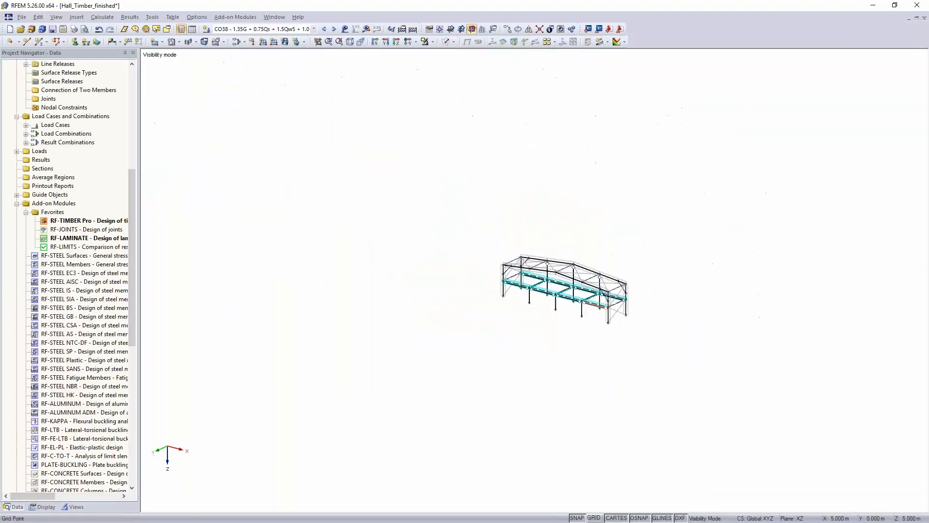
middle_click_drag(526, 305, 571, 359)
scroll(568, 358, "up", 8)
scroll(496, 282, "down", 2)
middle_click_drag(525, 331, 589, 419)
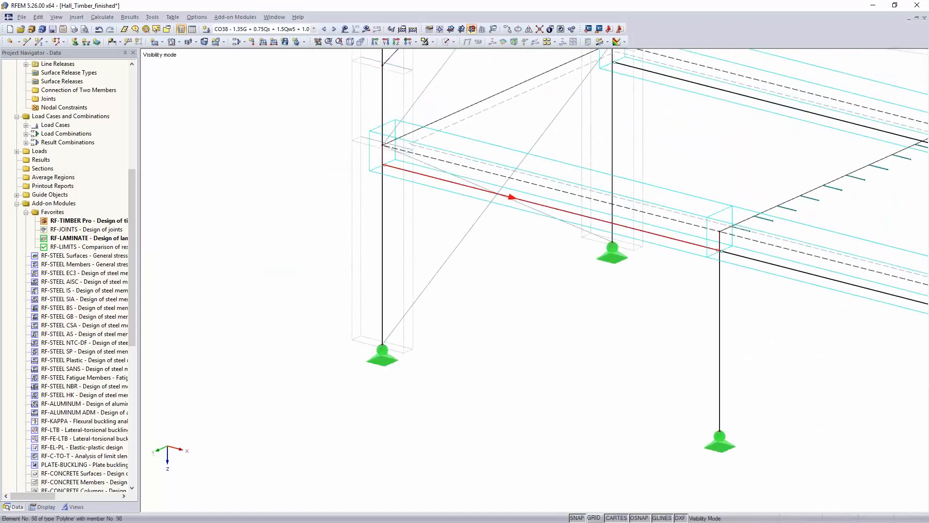
double_click(463, 186)
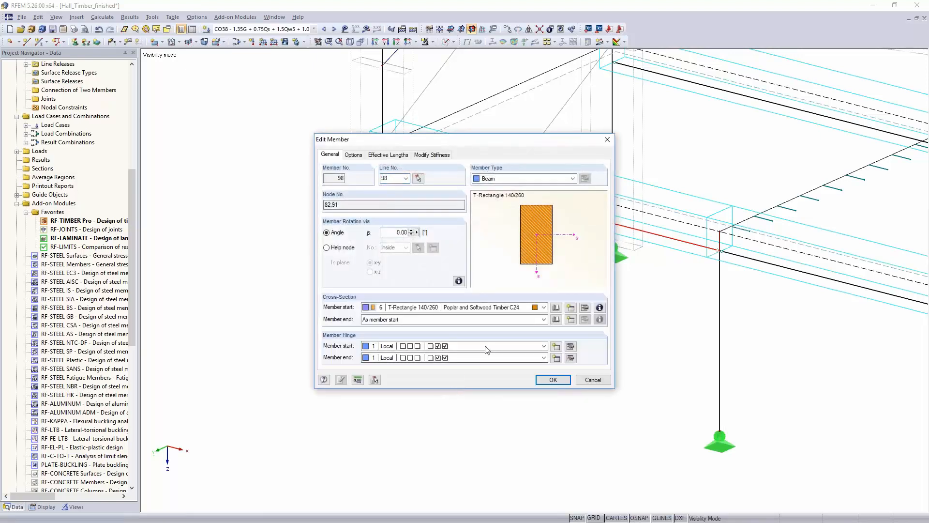
left_click(488, 348)
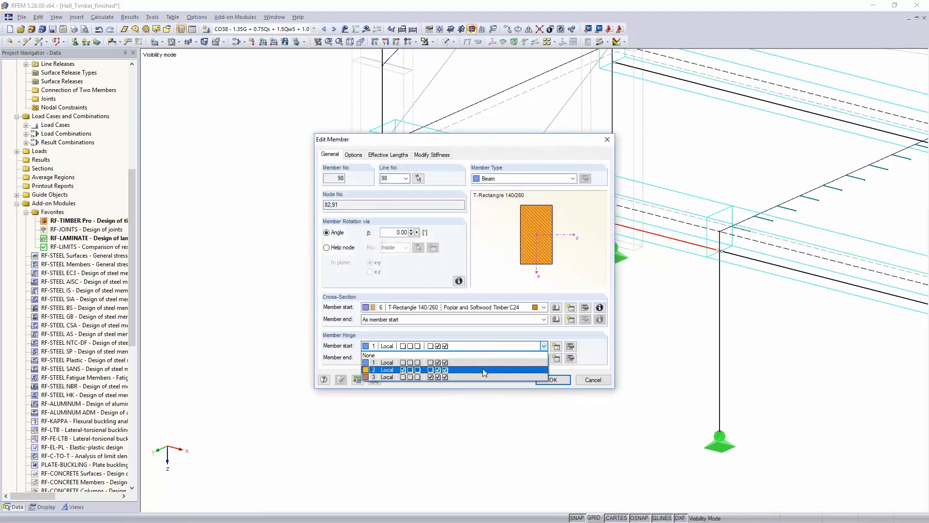
left_click(485, 378)
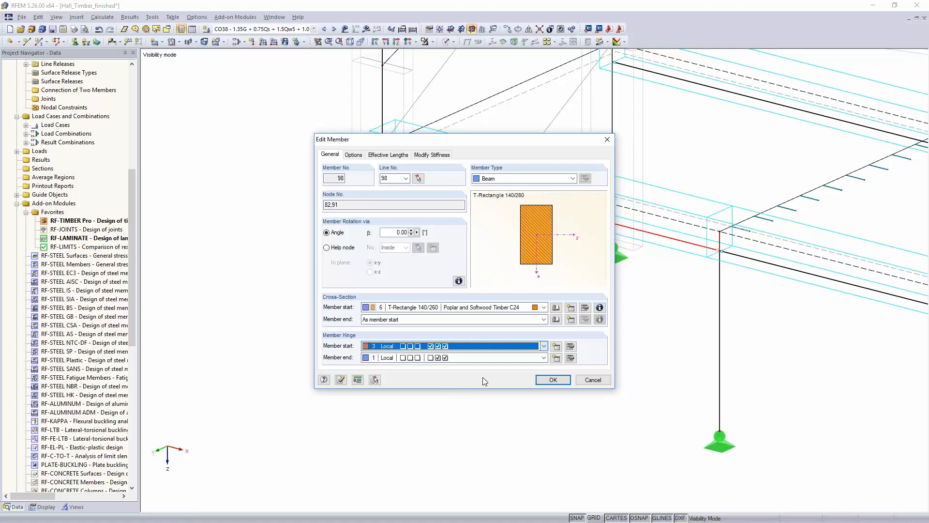
left_click(547, 381)
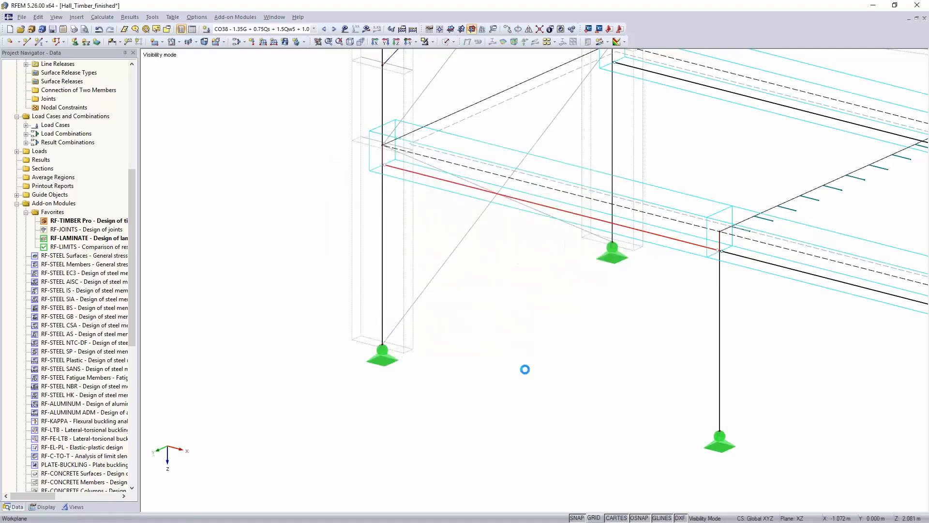
Recalculate load combination CO38 and examine the updated torsional moments in the floor edge beams
left_click(366, 30)
left_click(366, 30)
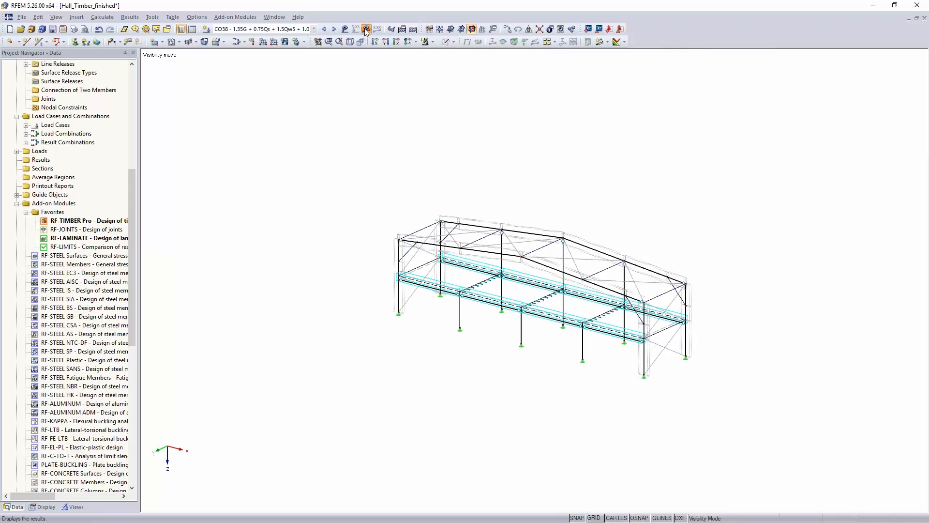
left_click(431, 278)
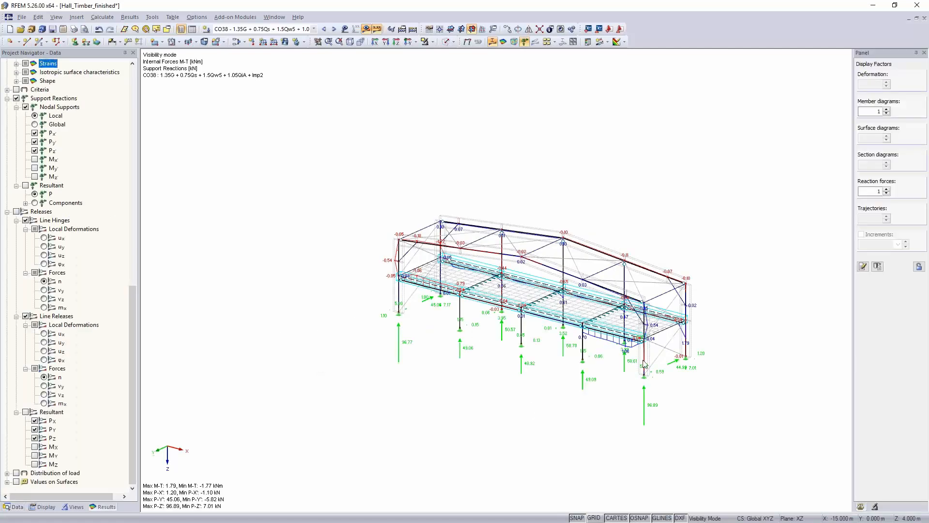
scroll(642, 361, "up", 5)
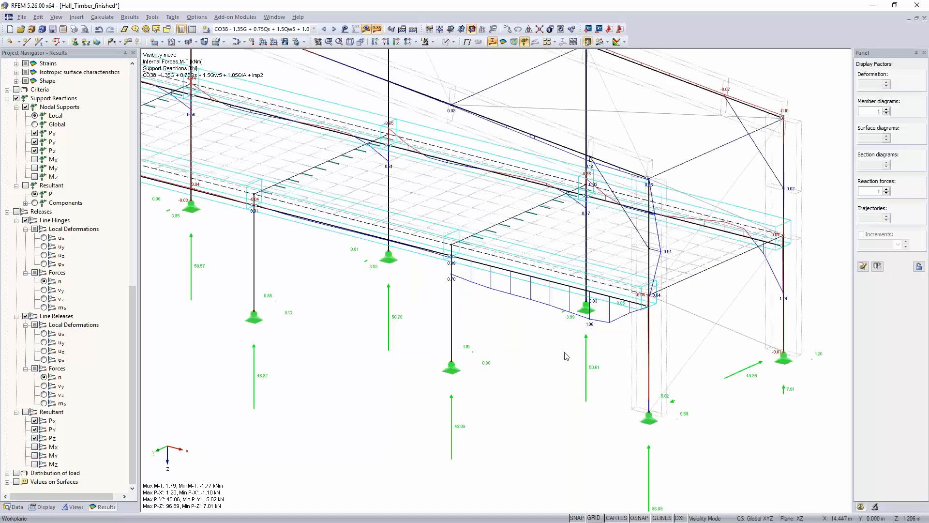
scroll(567, 357, "down", 6)
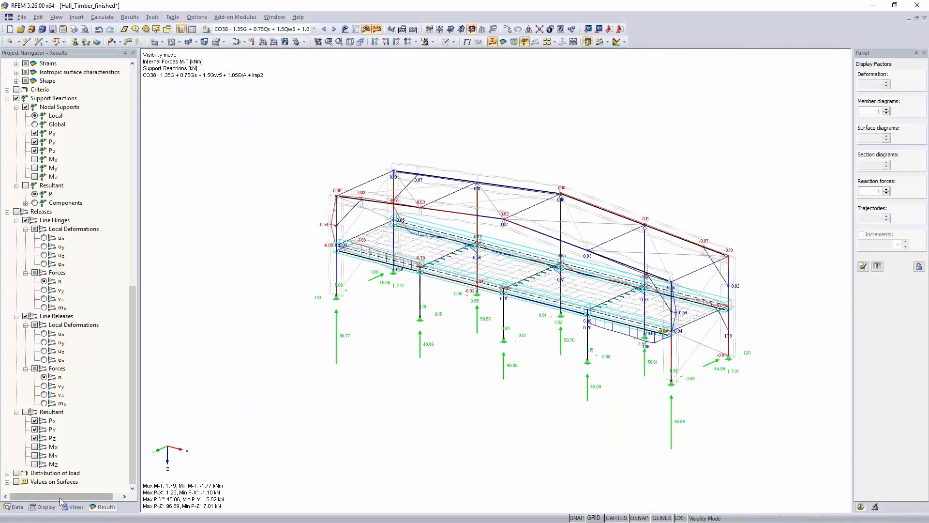
Recalculate the RF-TIMBER Pro case CA1 and review the designs by load case, including CO44 and CO72, and by cross-section
left_click(11, 506)
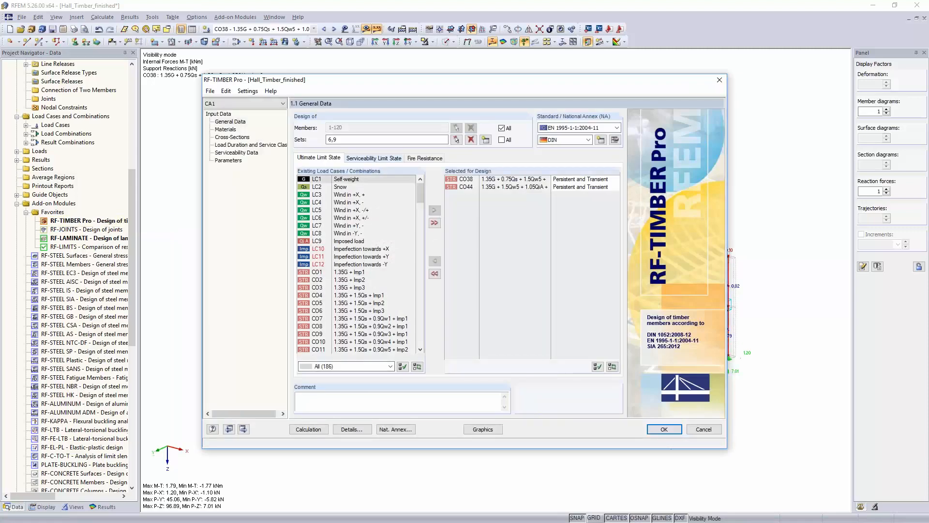
left_click(311, 431)
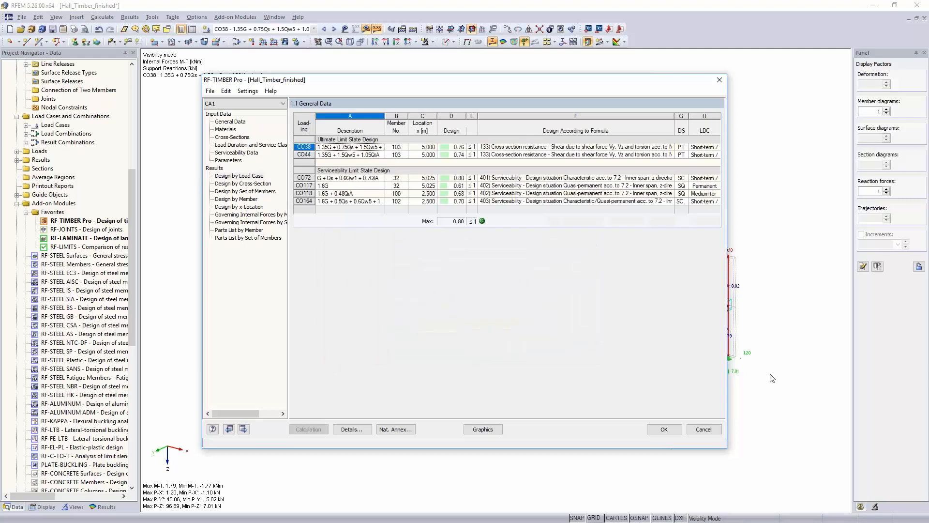
left_click(525, 154)
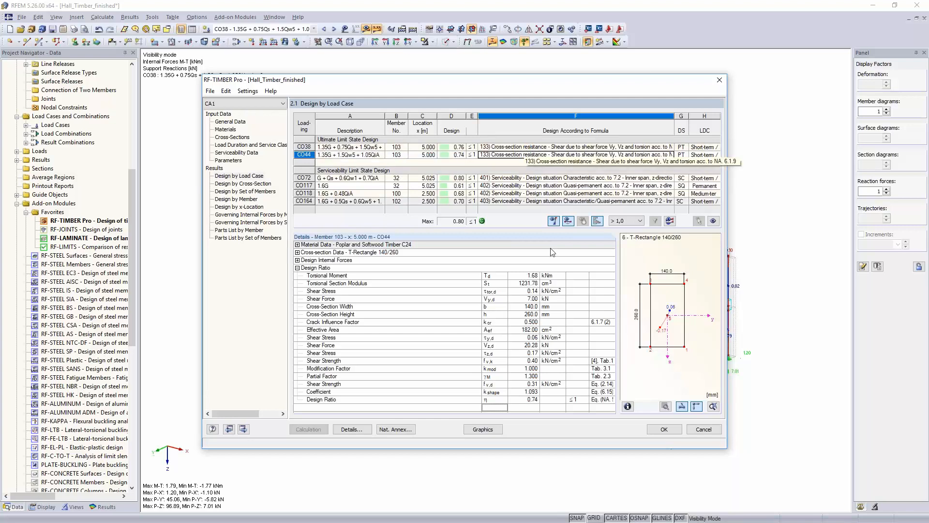
left_click(504, 178)
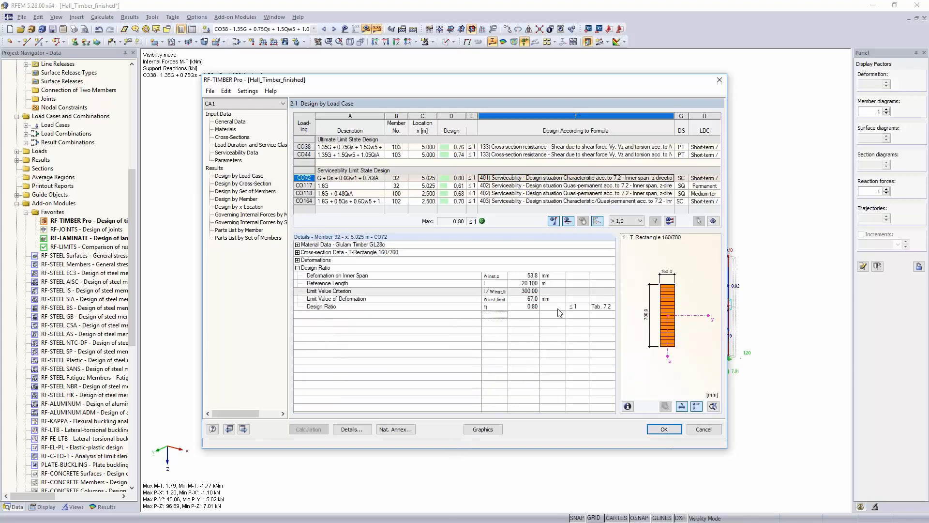
left_click(252, 185)
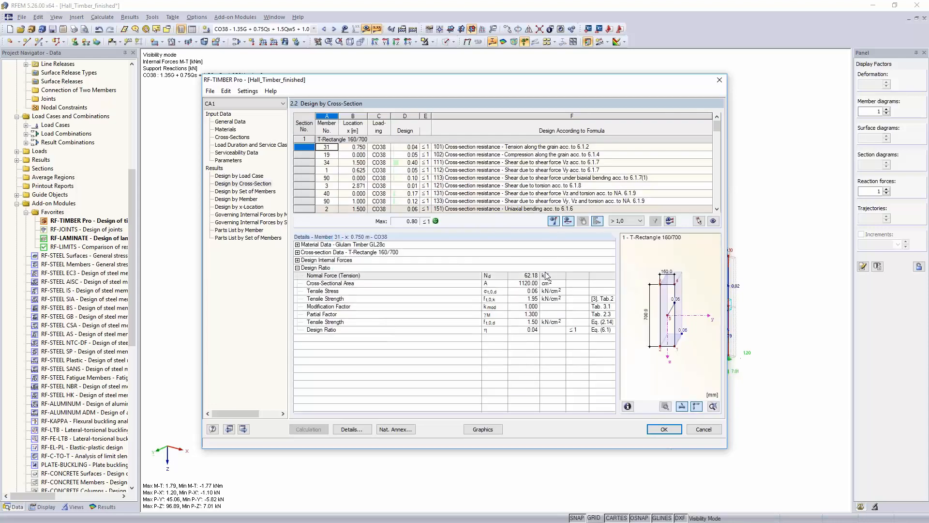
Display the RF-TIMBER Pro design ratios graphically on the model and cancel the visibility mode
left_click(489, 430)
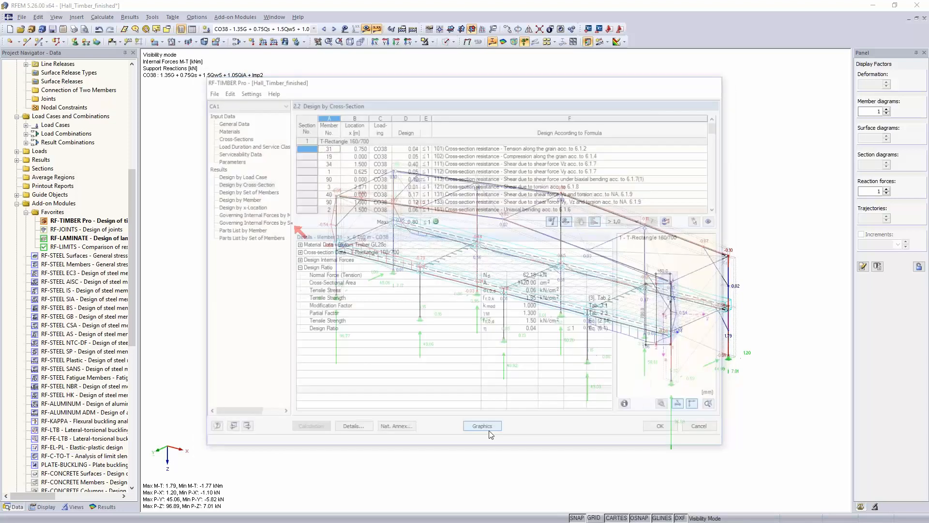
left_click(433, 43)
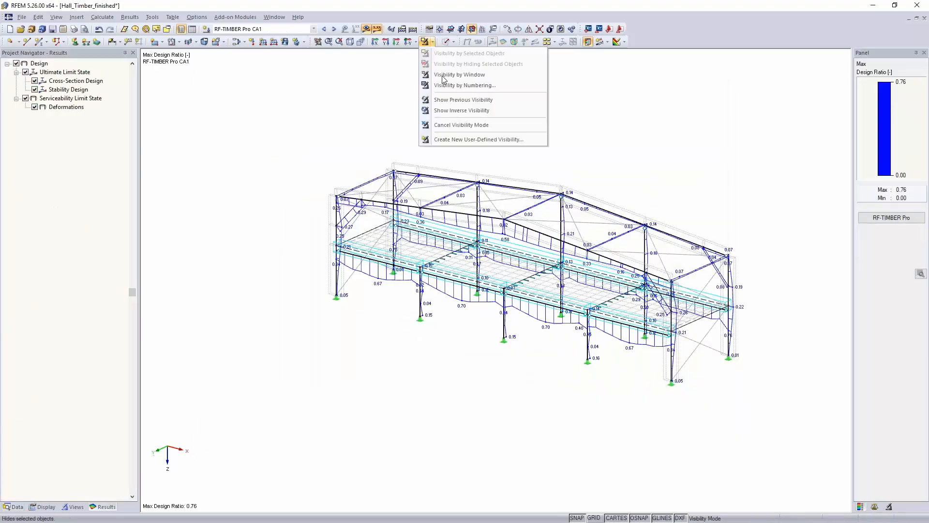
left_click(448, 126)
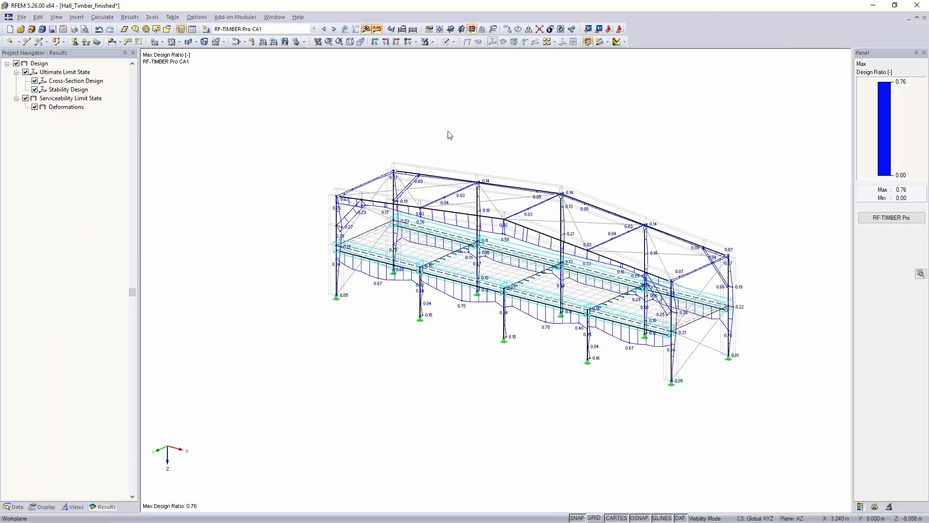
Hide the ultimate limit state results and examine the serviceability deformation ratios on the roof girders and floor edge beams
left_click(25, 73)
middle_click_drag(427, 434, 415, 321, "ctrl")
scroll(442, 282, "up", 2)
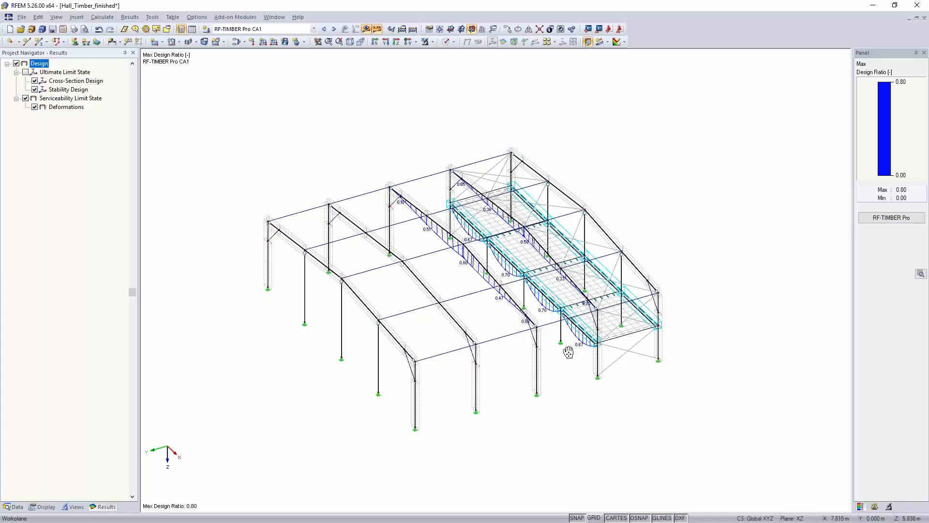
middle_click_drag(568, 353, 541, 308)
scroll(540, 270, "up", 3)
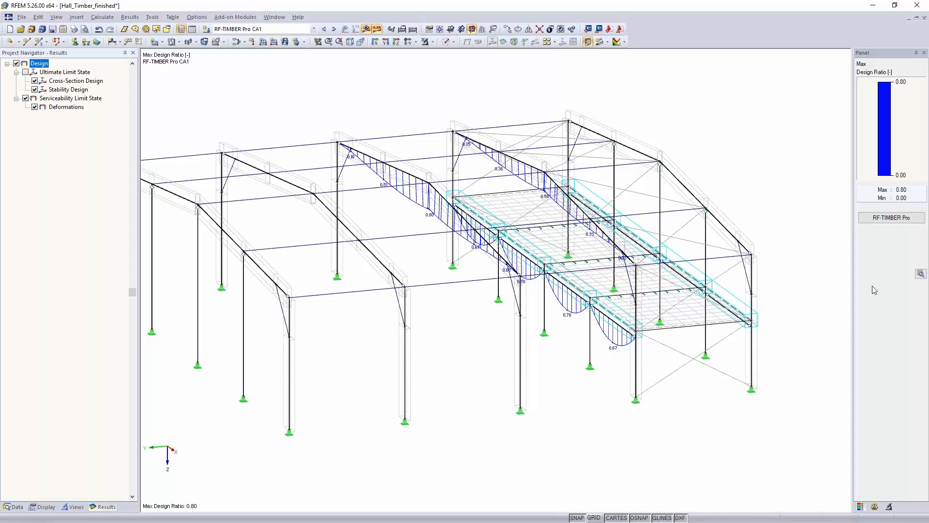
Render the model as solid and examine the frame corners and floor beam connections that need joint design
left_click(888, 221)
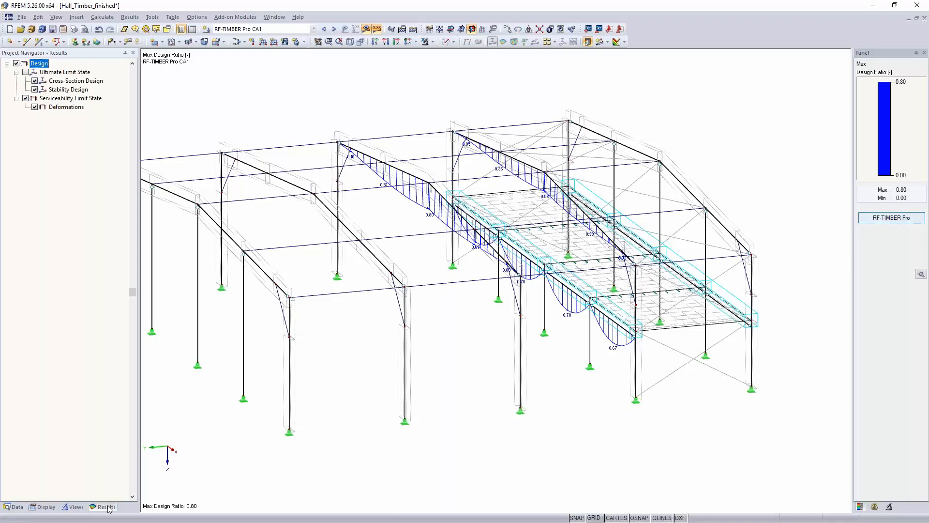
left_click(16, 507)
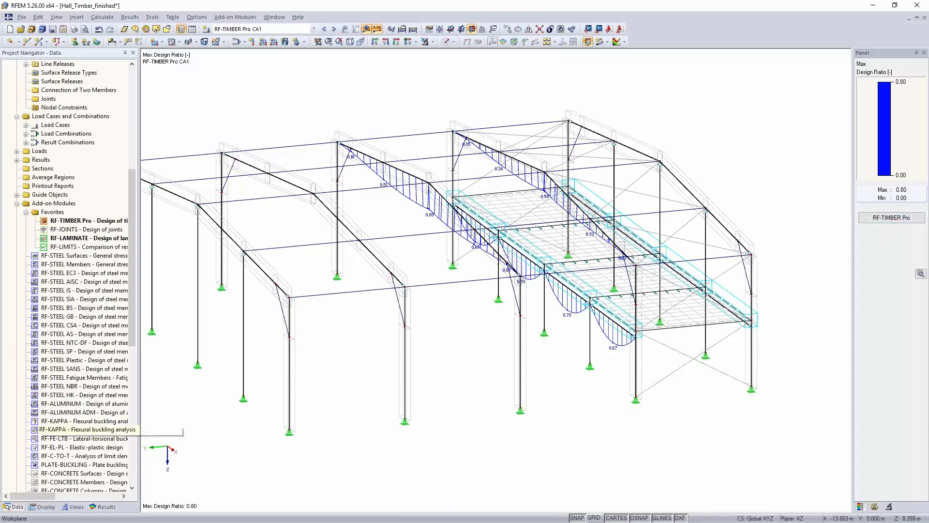
middle_click_drag(465, 356, 446, 205, "ctrl")
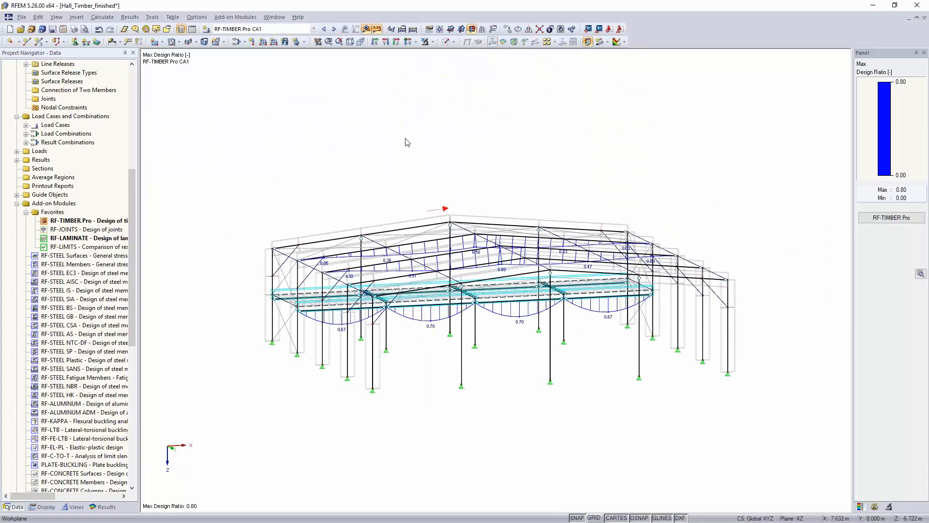
left_click(446, 42)
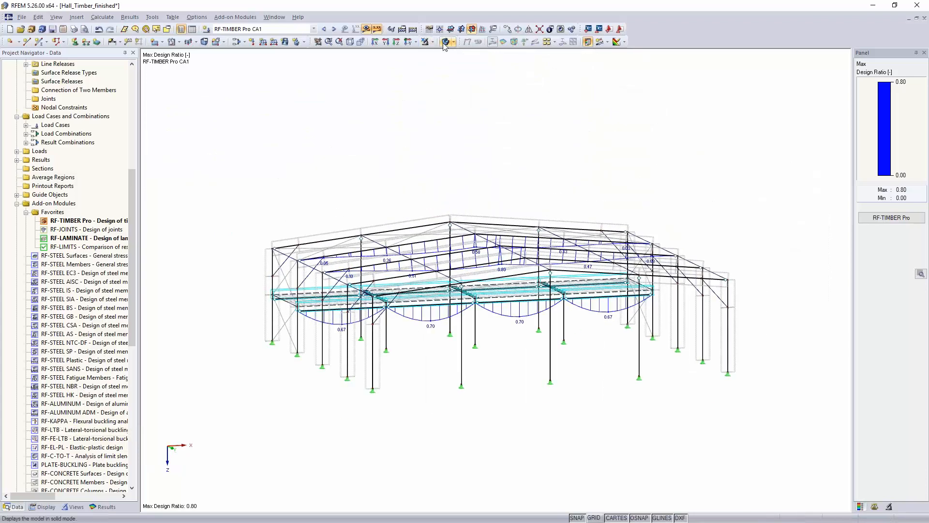
scroll(721, 257, "up", 5)
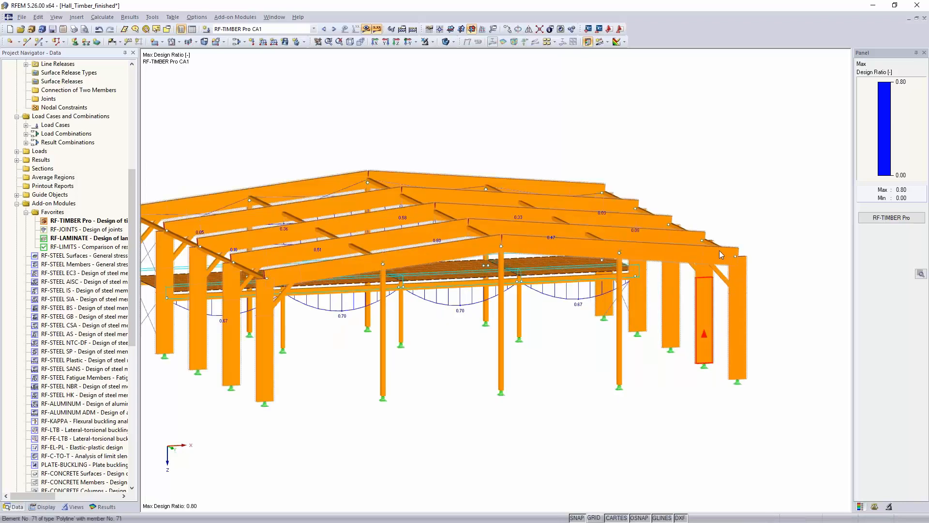
scroll(707, 272, "down", 5)
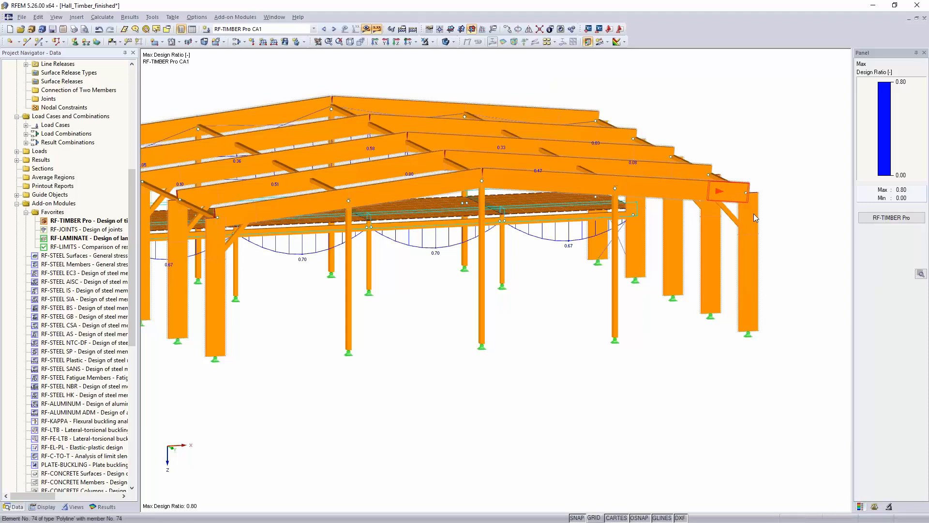
middle_click_drag(585, 352, 305, 386, "ctrl")
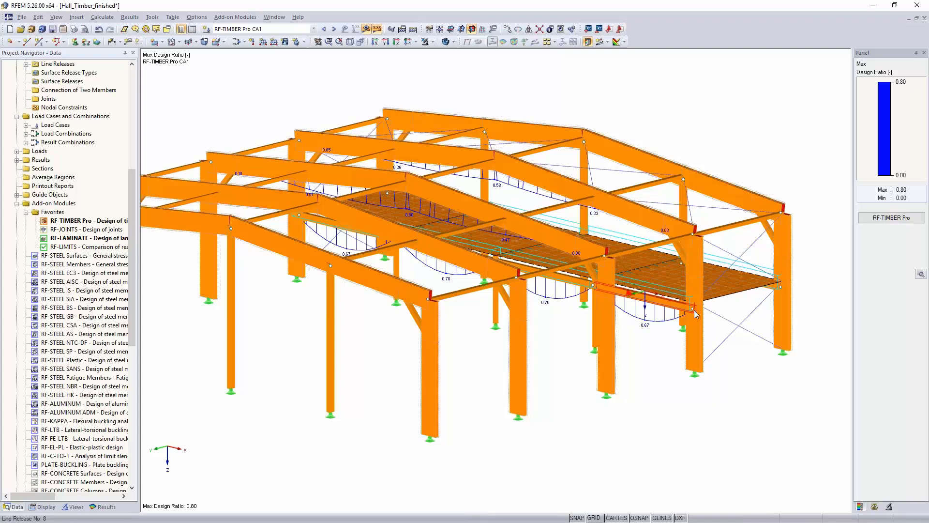
left_click(670, 305)
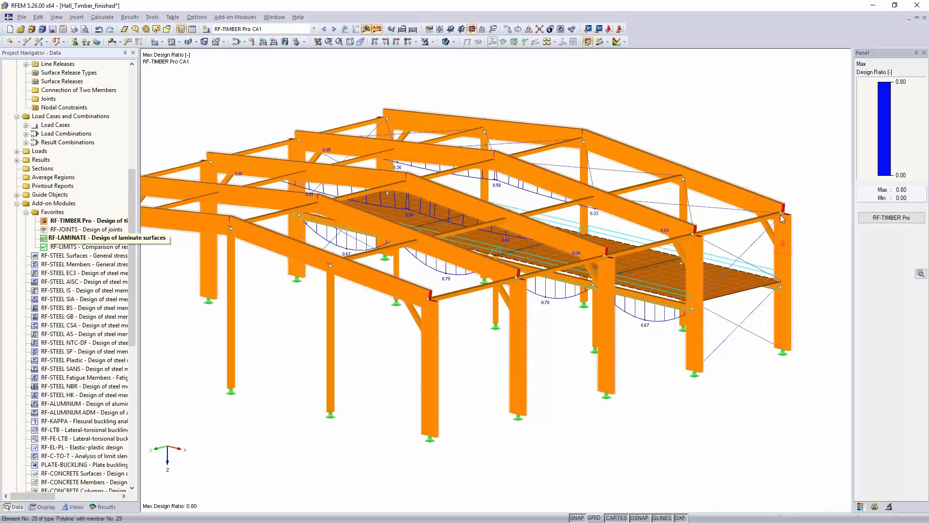
Open the RF-JOINTS add-on module and set the steel to timber connection's joint category to Dowels
double_click(86, 229)
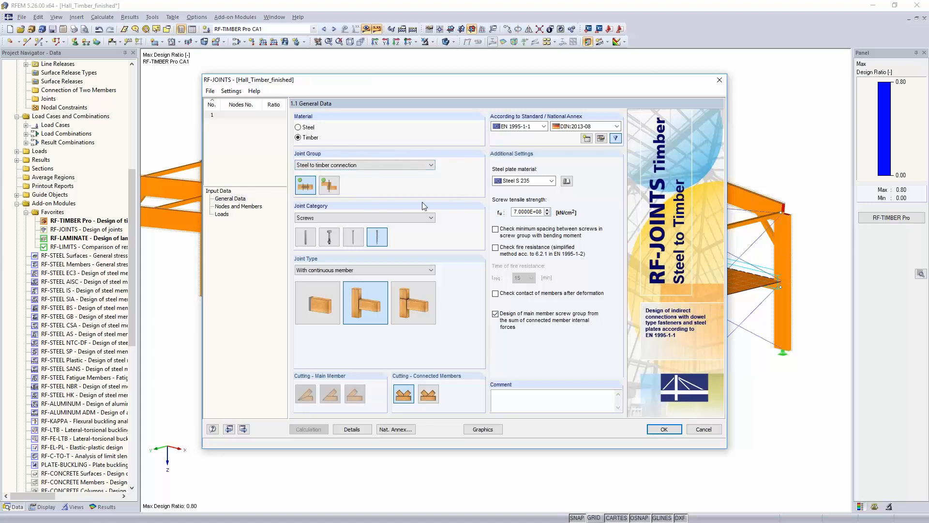
left_click(393, 166)
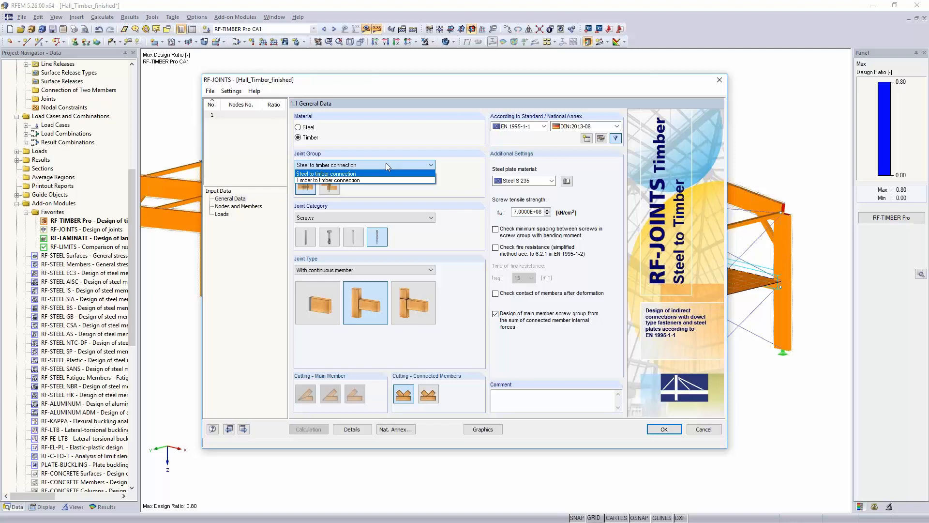
left_click(382, 162)
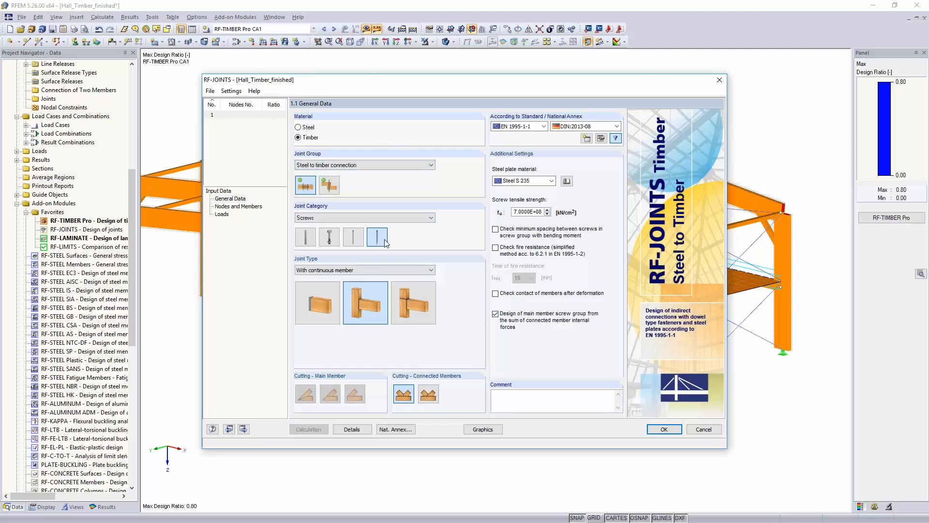
left_click(405, 219)
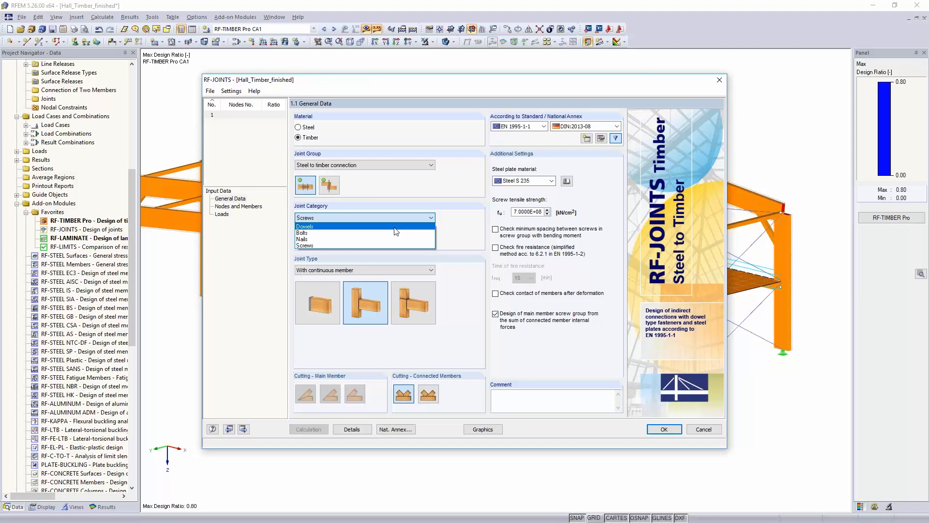
left_click(395, 227)
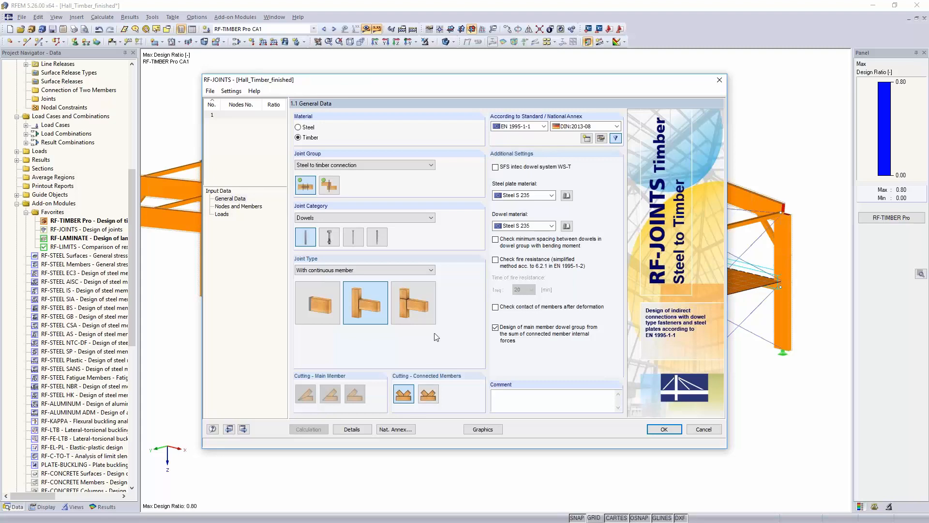
Set the joint type to Without continuous member, choose the second main member cutting option, and keep EN 1995-1-1 with DIN:2013-08
left_click(420, 310)
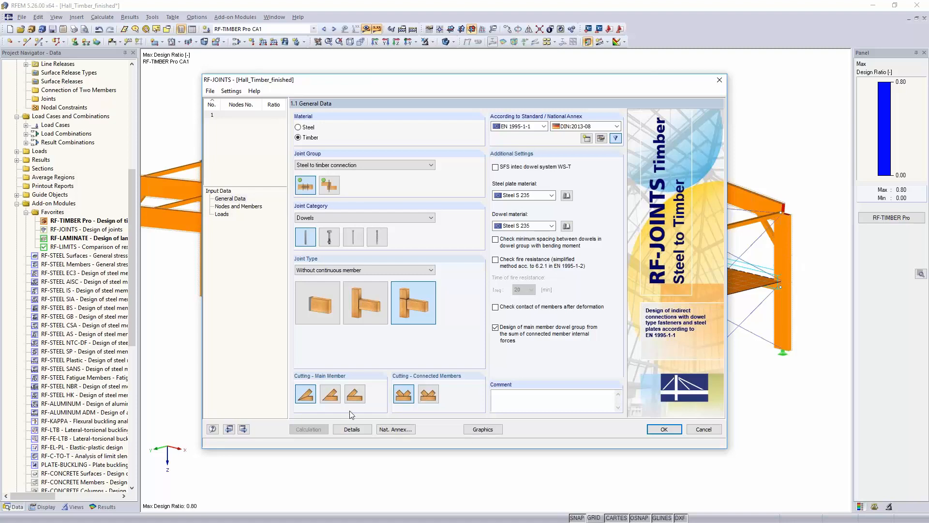
left_click(333, 396)
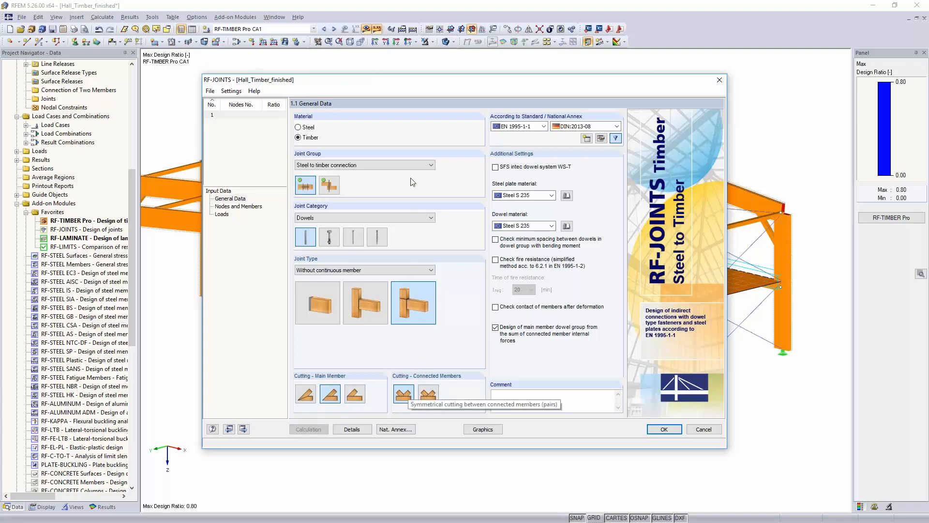
left_click(544, 127)
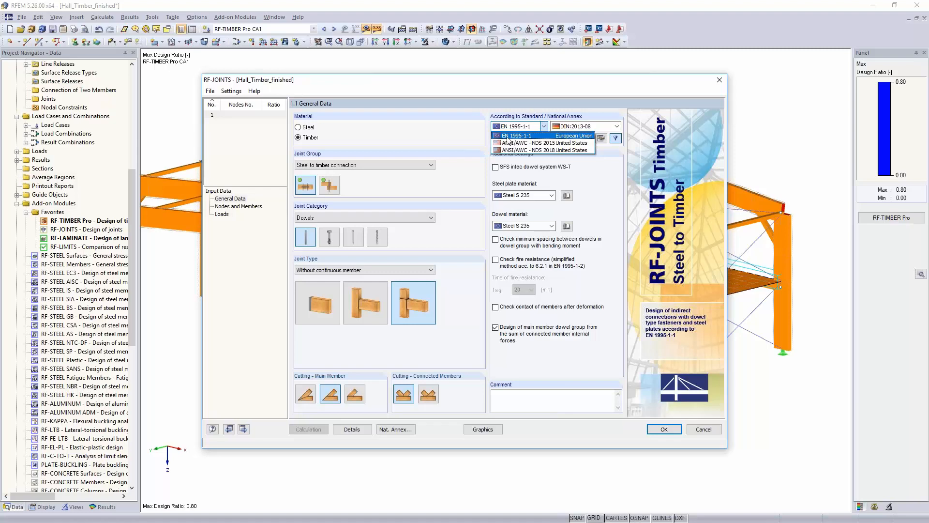
left_click(544, 126)
left_click(595, 127)
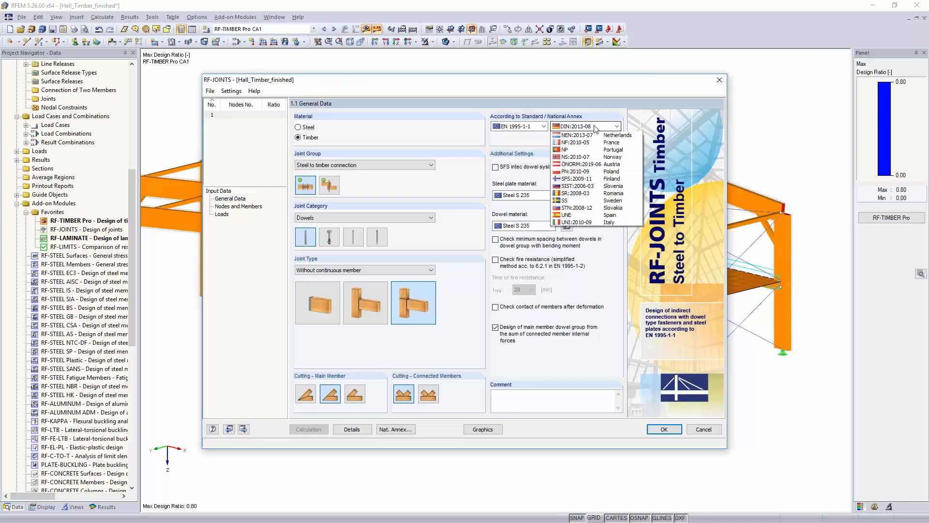
left_click(588, 103)
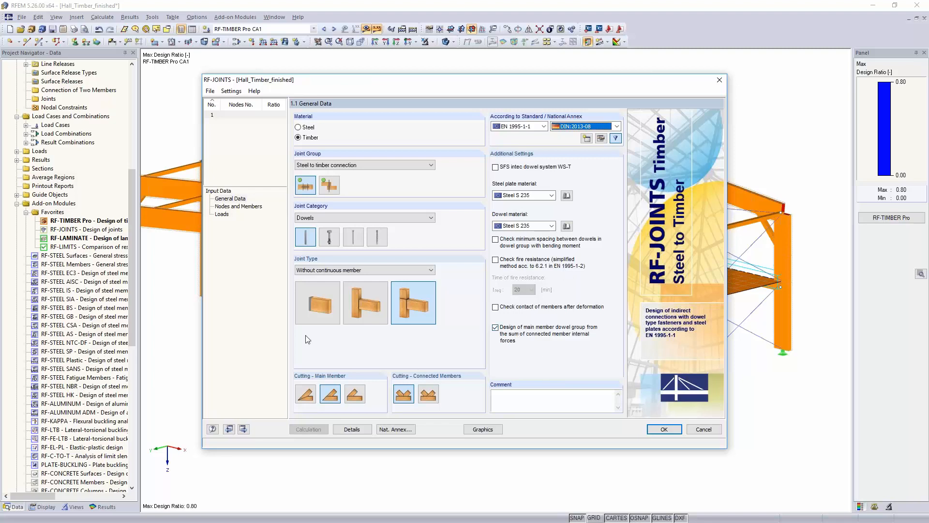
Start picking the joint's nodes in the model, hide the results and show the hall as a wireframe in the XZ view
left_click(241, 206)
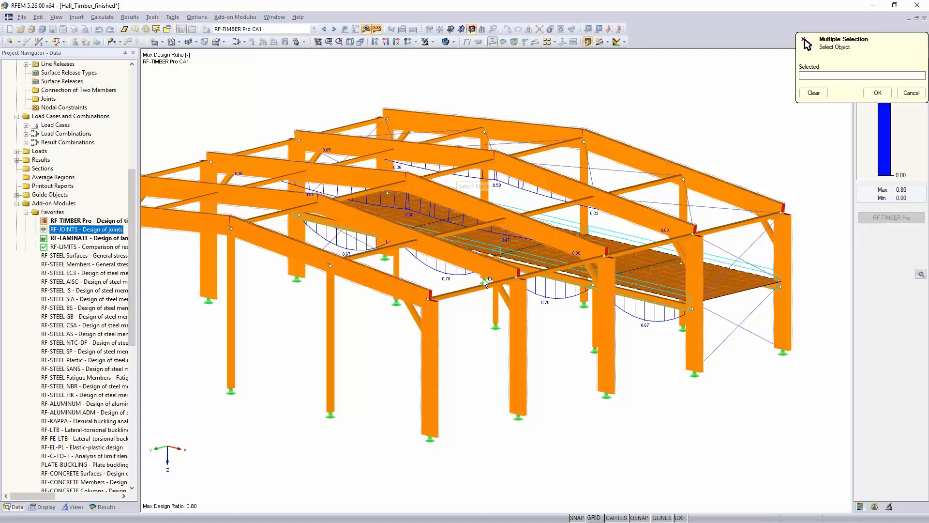
scroll(534, 366, "down", 6)
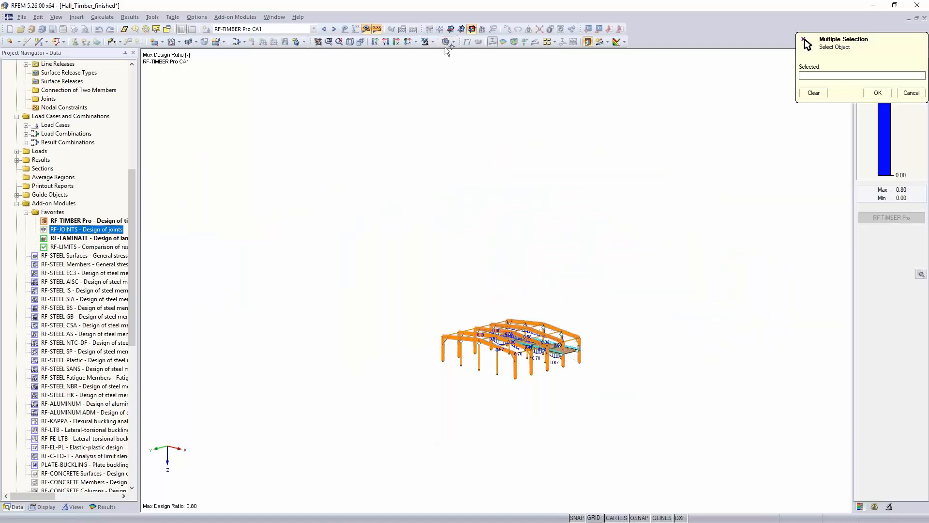
left_click(366, 30)
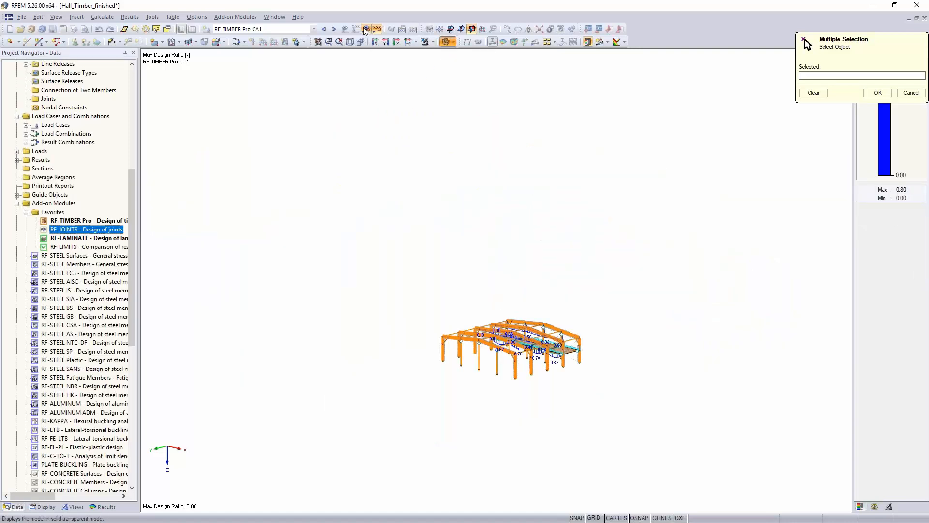
middle_click_drag(518, 309, 441, 193)
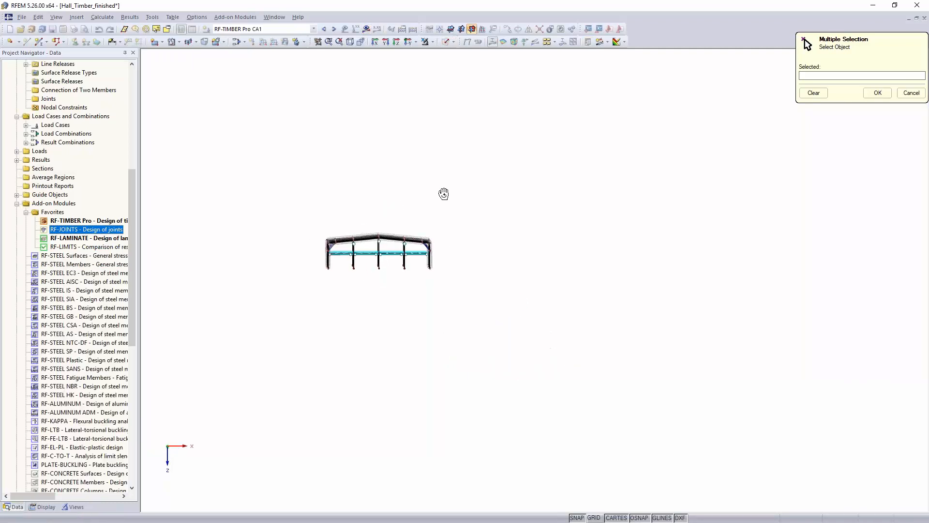
Select the column-to-rafter corner nodes at both eaves of every frame as the joint nodes and accept the selection
scroll(442, 231, "up", 2)
scroll(438, 288, "up", 2)
middle_click_drag(440, 288, 485, 262, "ctrl")
scroll(487, 261, "up", 2)
scroll(487, 261, "up", 1)
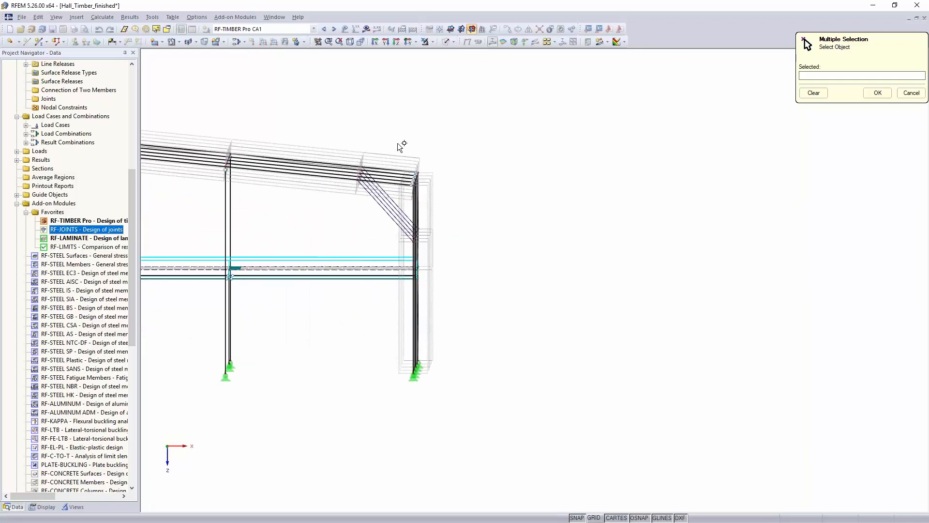
left_click_drag(401, 142, 450, 202)
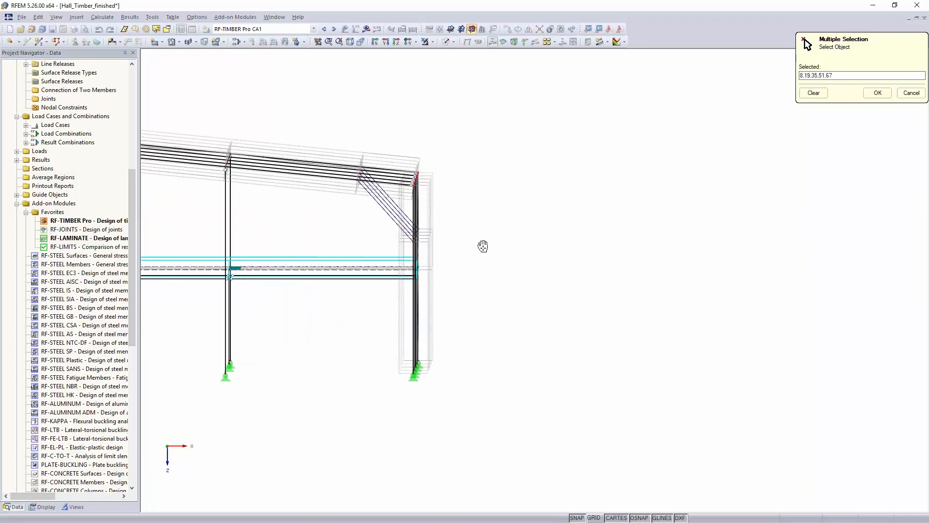
scroll(486, 247, "down", 3)
middle_click_drag(493, 247, 547, 246)
scroll(339, 232, "up", 3)
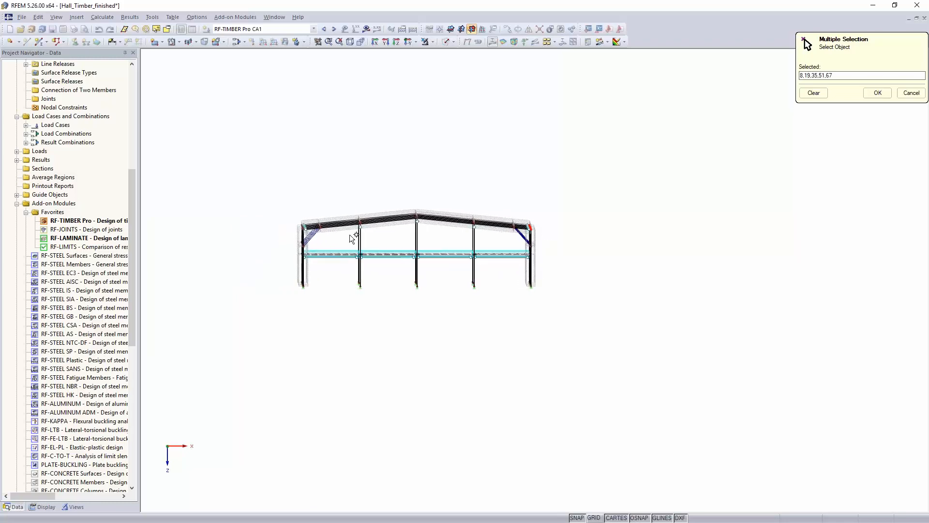
left_click_drag(258, 184, 294, 233)
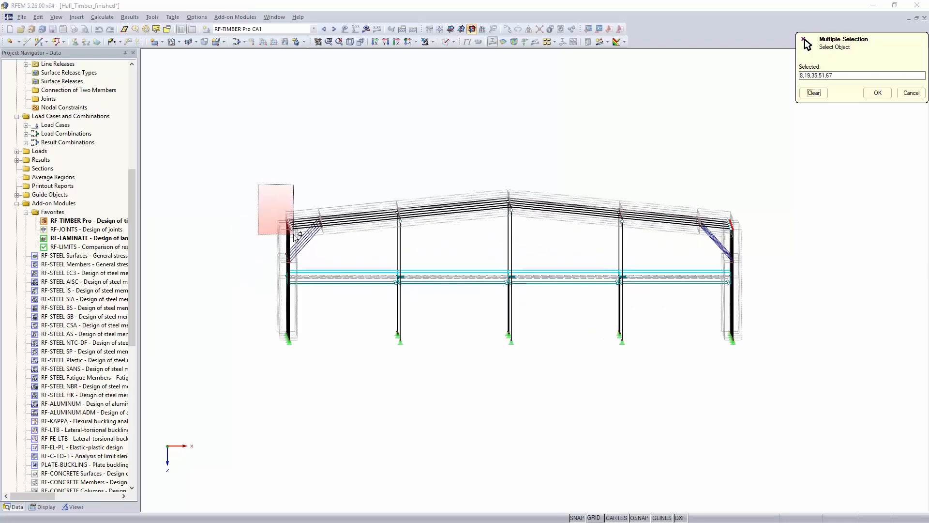
left_click(877, 93)
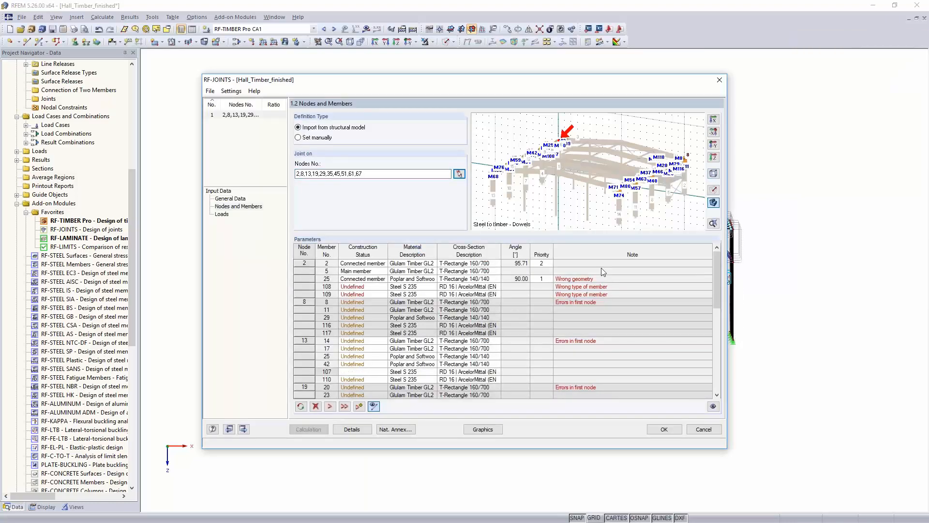
Inspect the first corner joint's members and set the construction status of timber member 25 at node 2 to Inactive
scroll(556, 141, "up", 5)
scroll(556, 140, "up", 2)
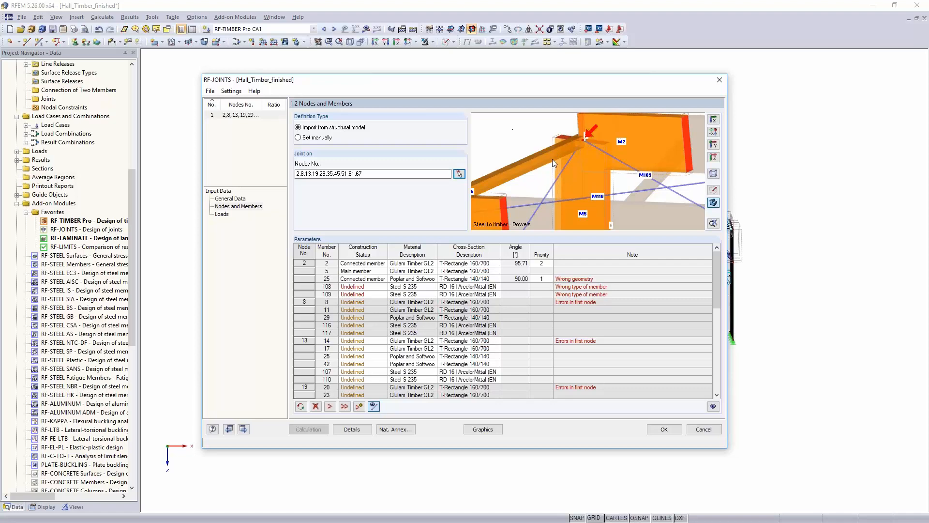
left_click(358, 263)
left_click(358, 271)
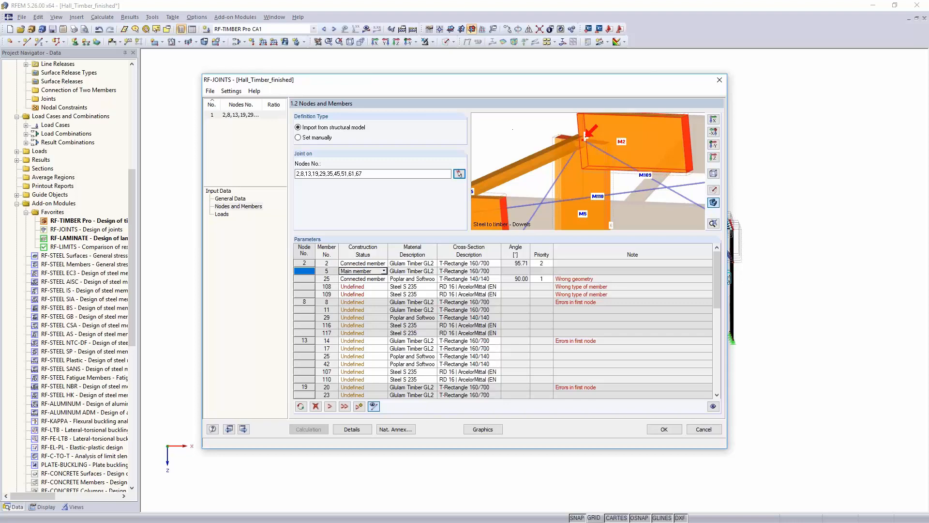
left_click(370, 278)
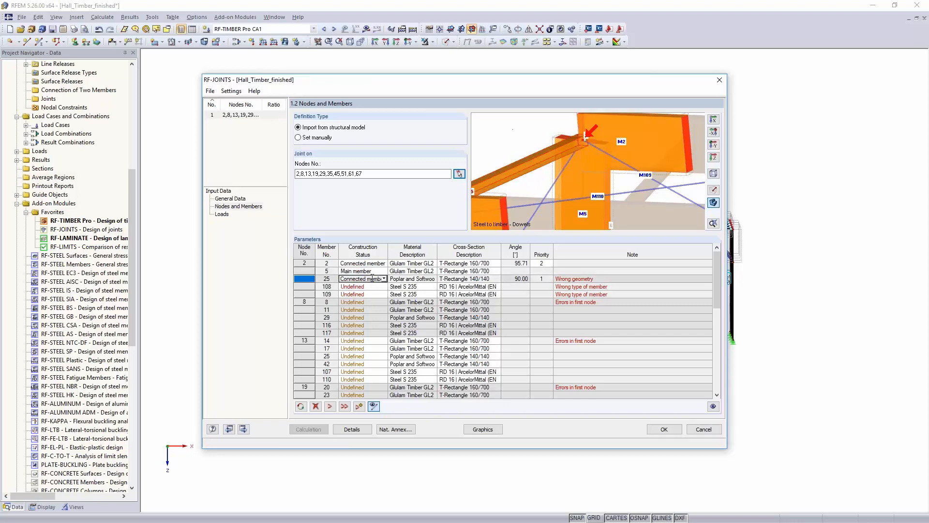
left_click(384, 278)
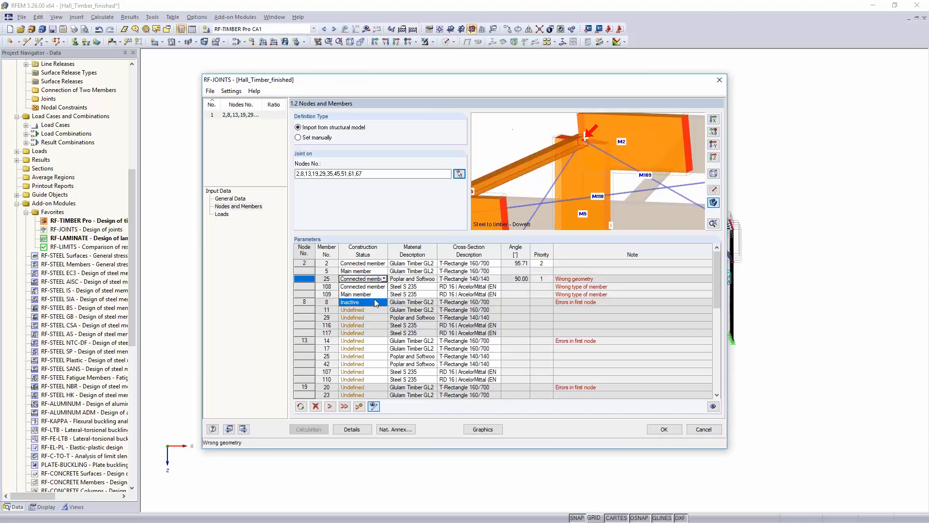
left_click(376, 302)
Set the steel bracing members 109 and 108 at node 2 to Inactive
left_click(367, 286)
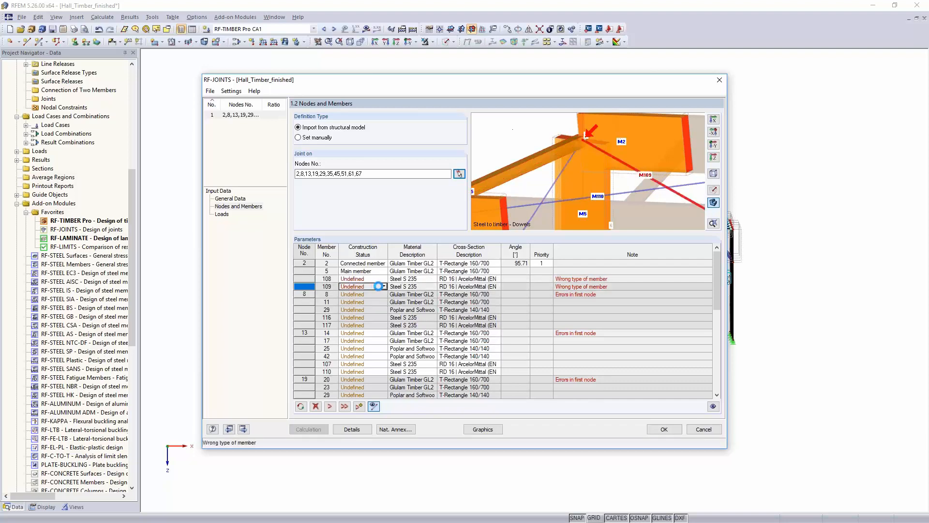
left_click(384, 287)
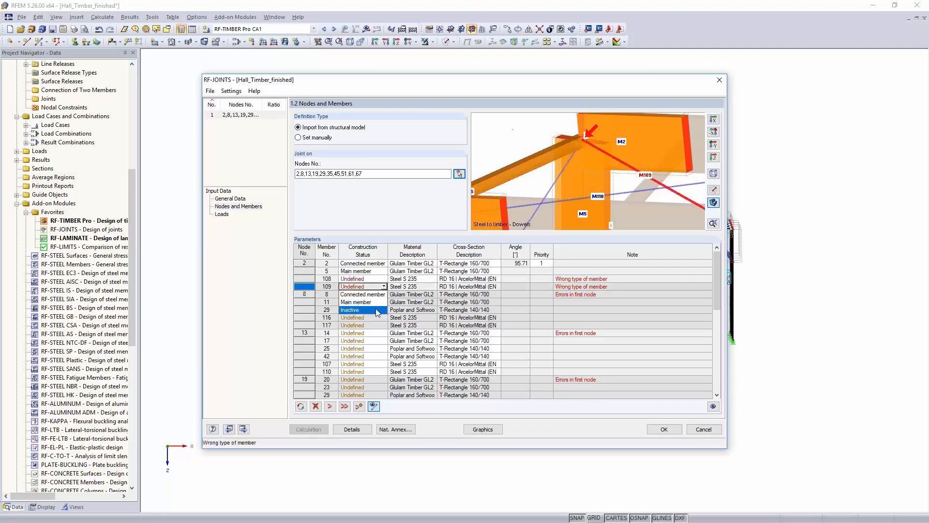
left_click(376, 310)
left_click(363, 279)
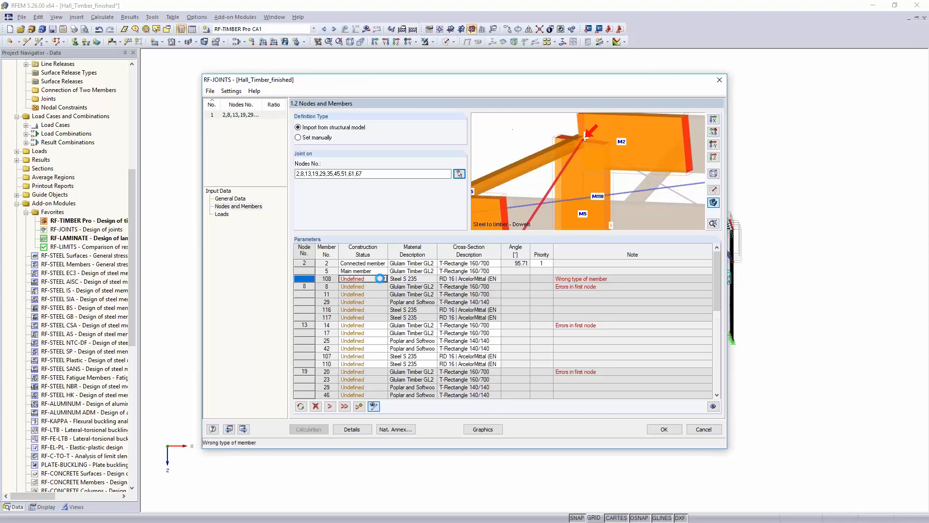
left_click(384, 278)
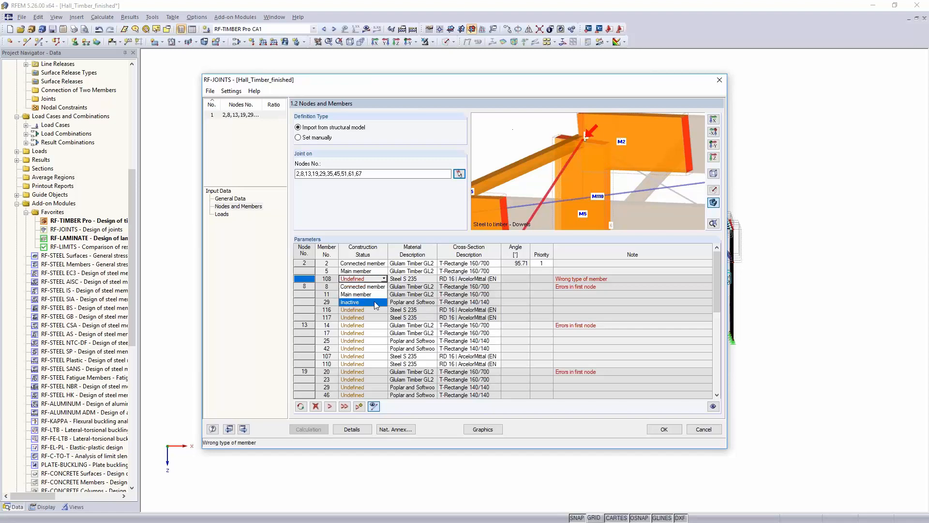
left_click(374, 301)
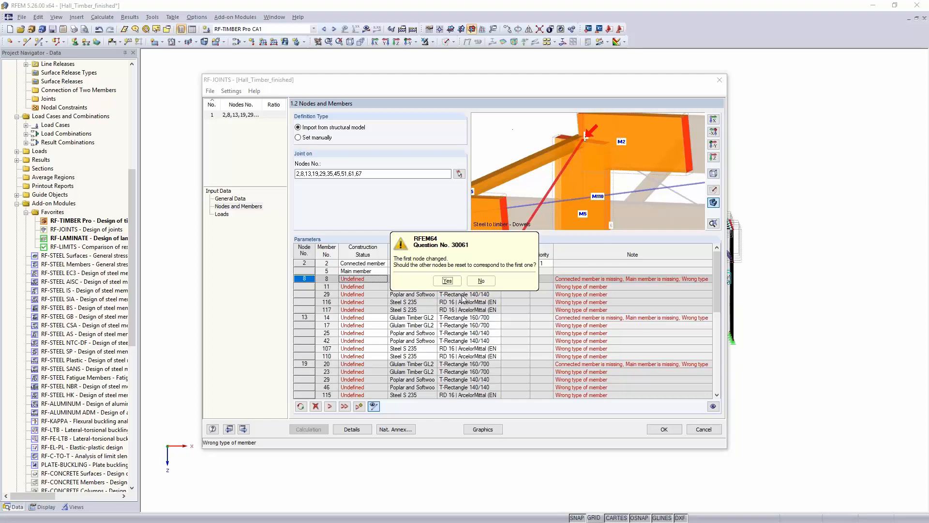
Reset the other nodes to correspond to the first one without restoring the connection's default geometry
left_click(448, 281)
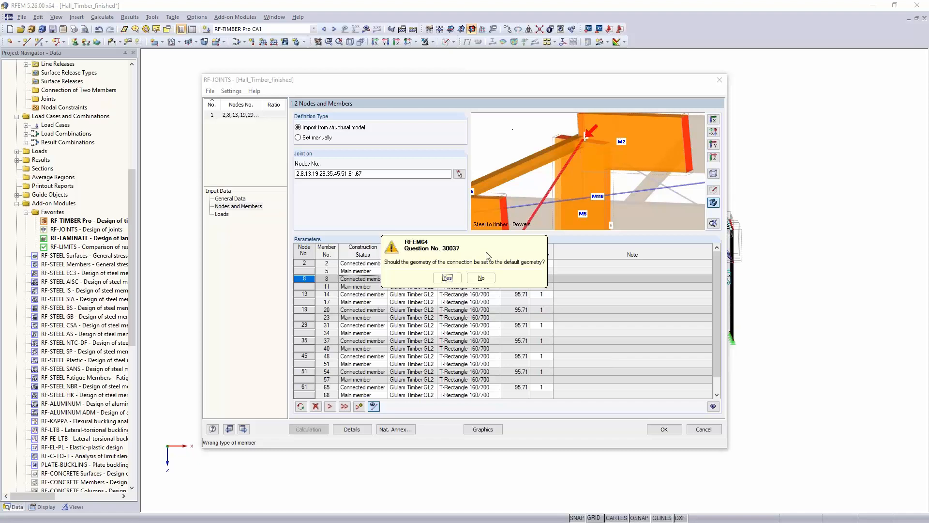
left_click(482, 278)
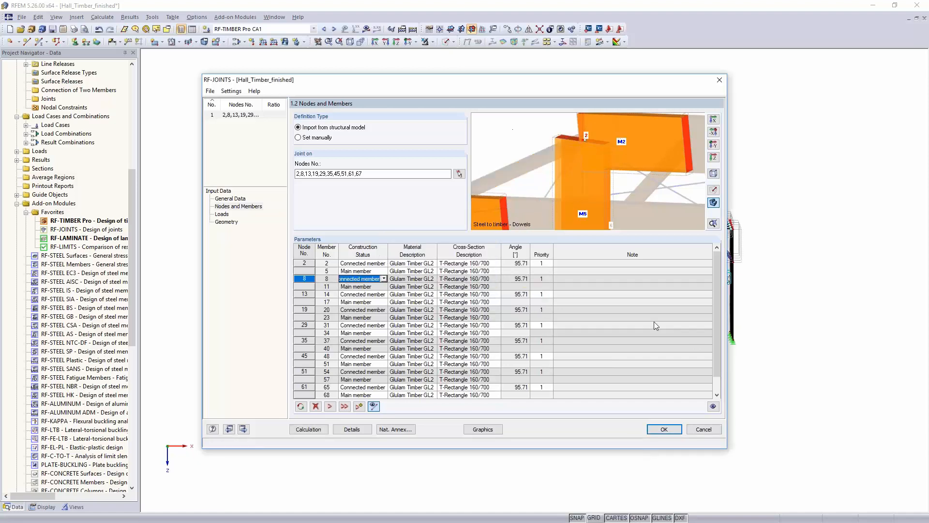
left_click_drag(550, 85, 422, 93)
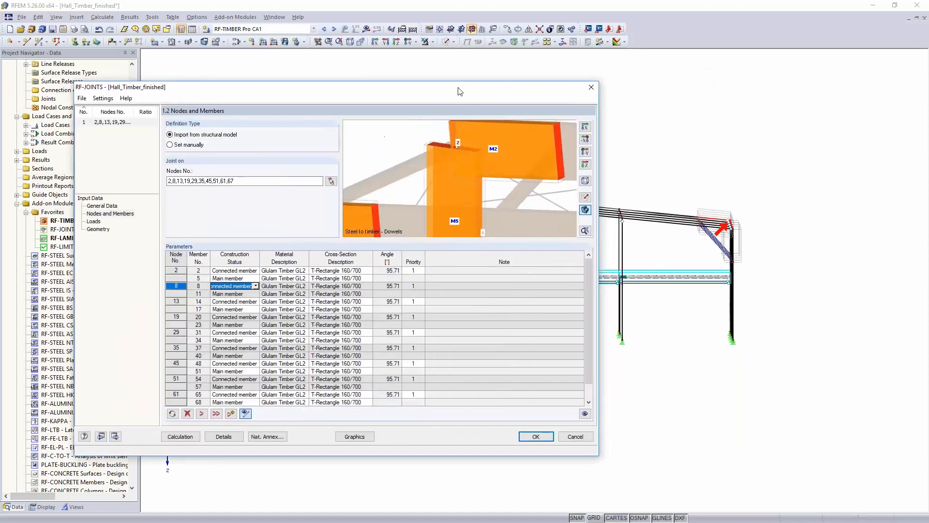
left_click_drag(522, 83, 731, 51)
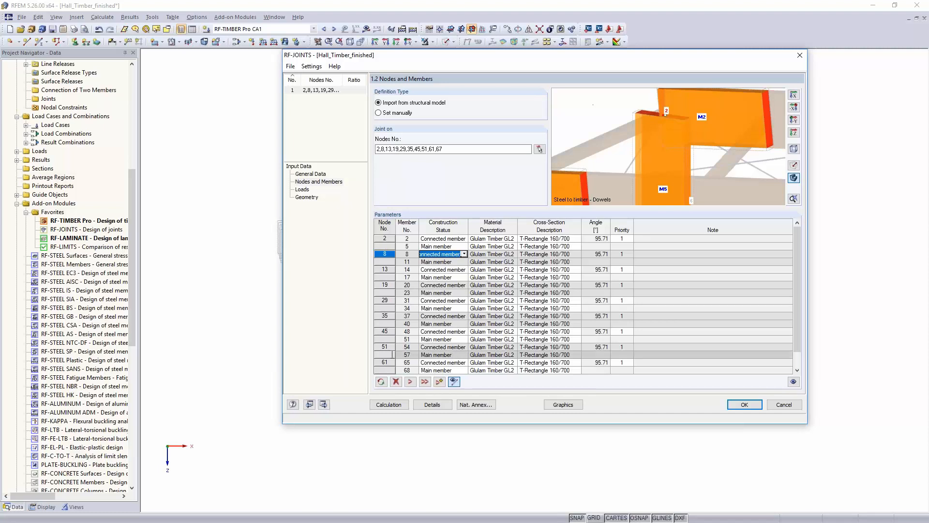
Add load combinations CO13 and CO19 to the loads selected for the joint design
left_click(303, 189)
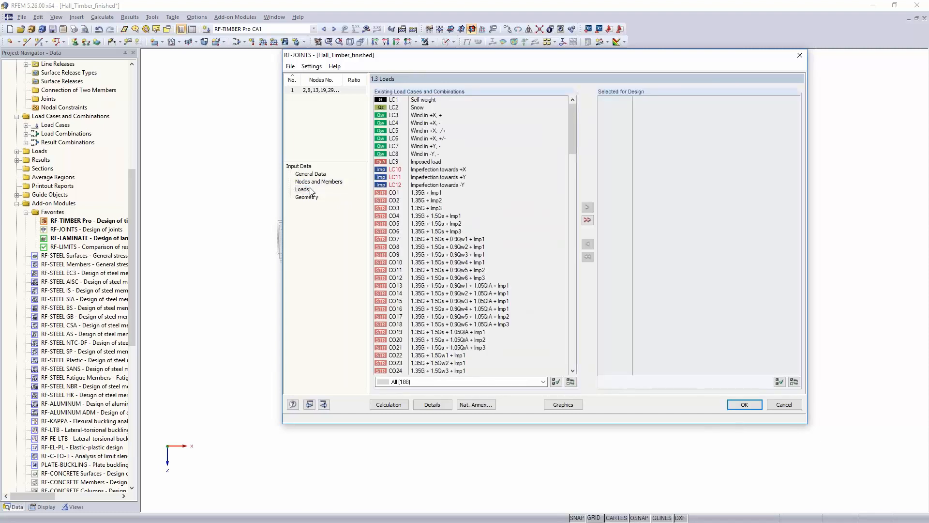
scroll(416, 285, "down", 1)
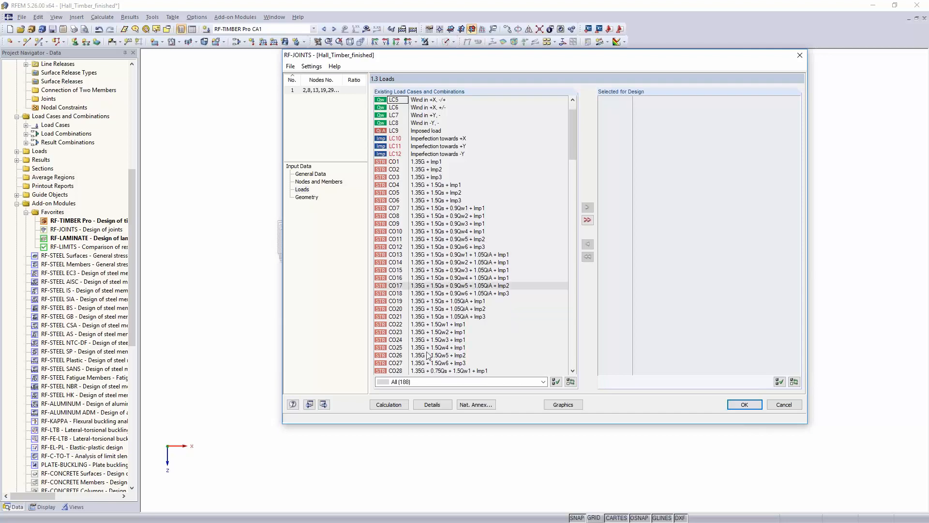
double_click(416, 257)
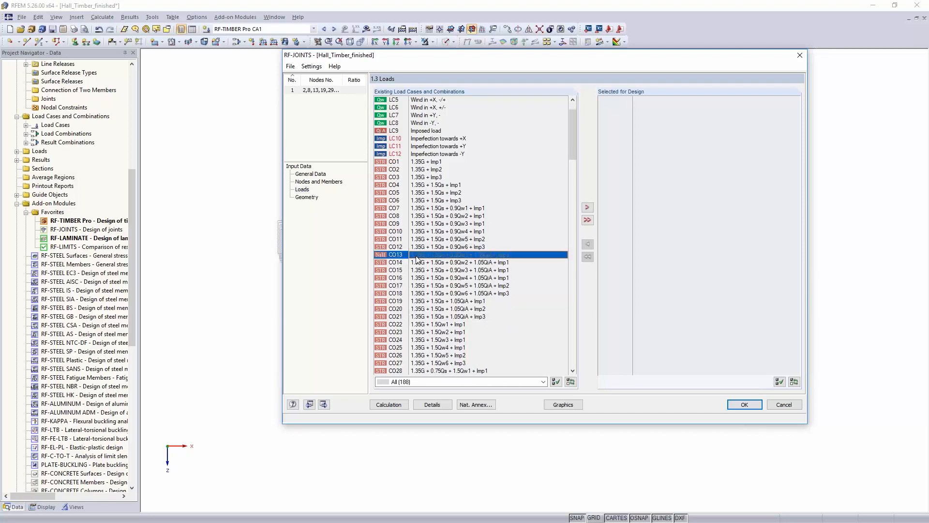
double_click(434, 293)
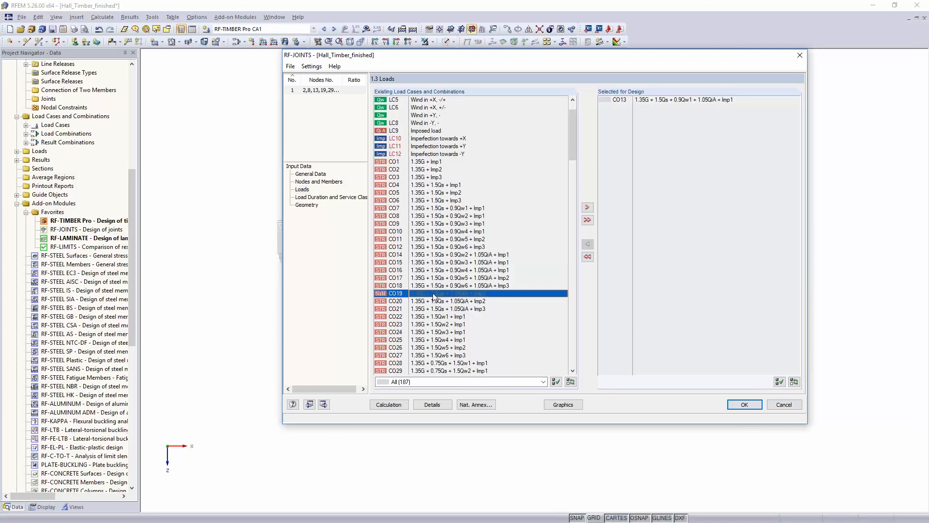
Open the joint's geometry settings at the steel plate parameters
left_click(320, 206)
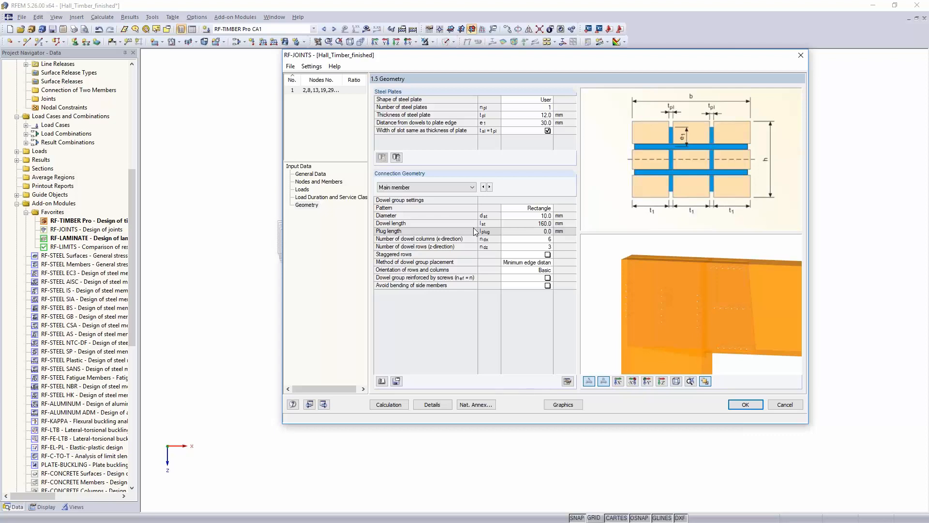
left_click(527, 106)
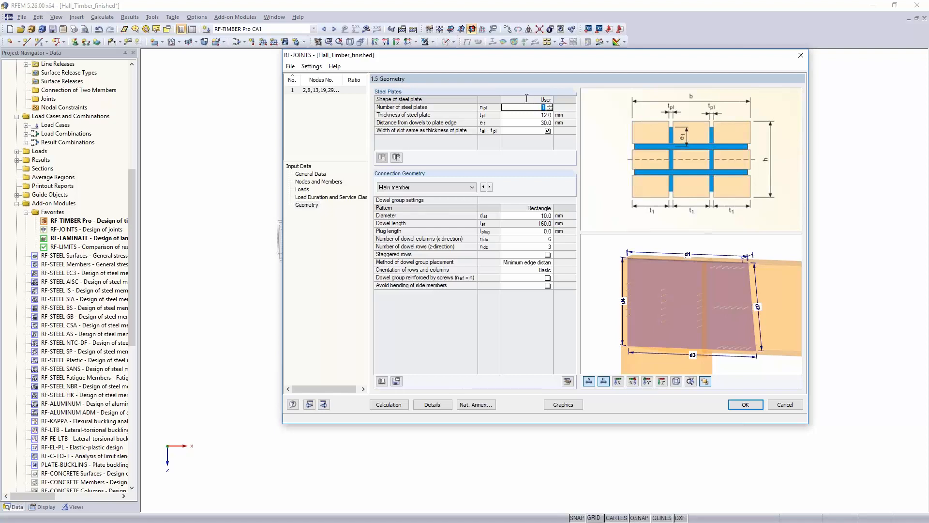
Try the Rectangle shape for the steel plates and return the shape to User
left_click(546, 100)
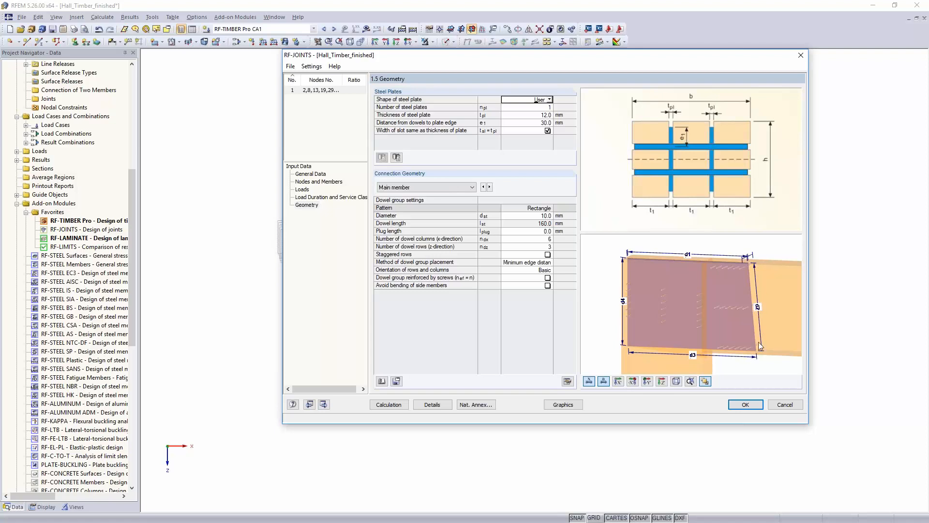
left_click(550, 100)
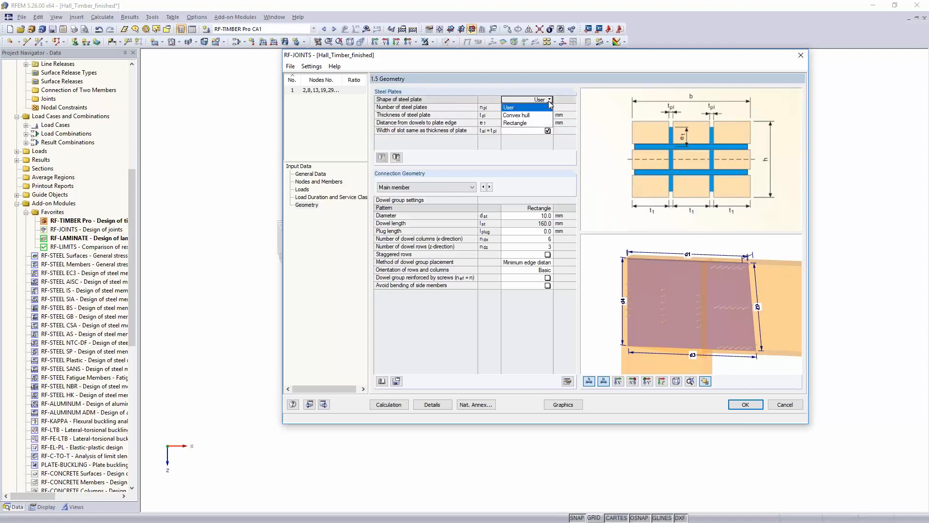
left_click(537, 123)
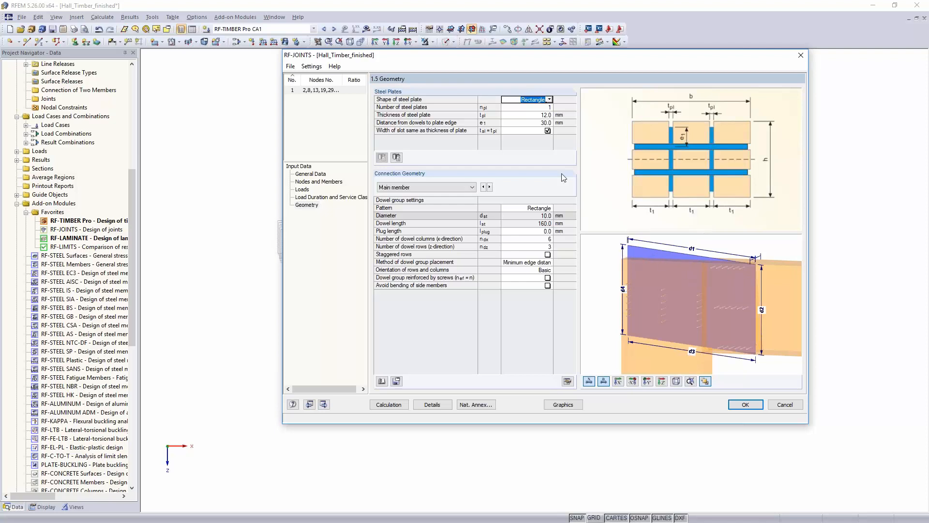
left_click(550, 100)
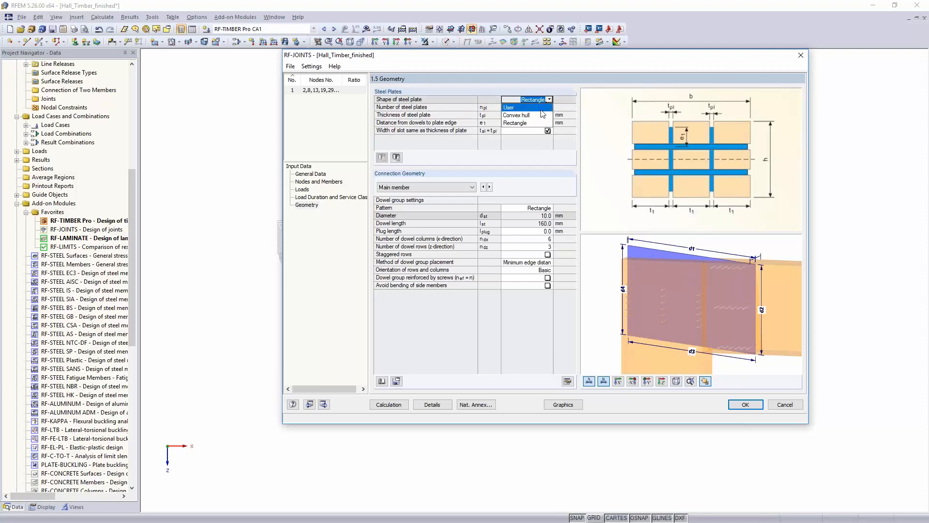
left_click(527, 123)
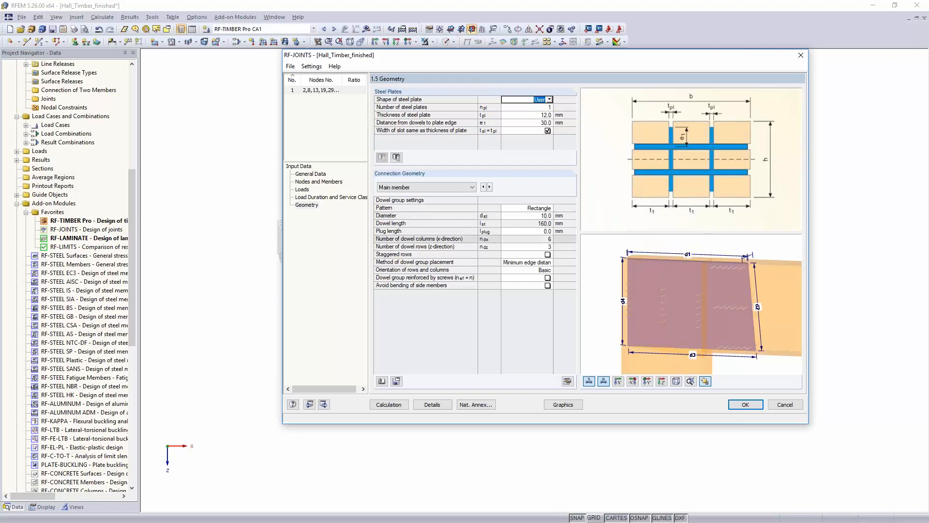
Set the number of steel plates to 2 and their thickness to 14 mm
key("Return")
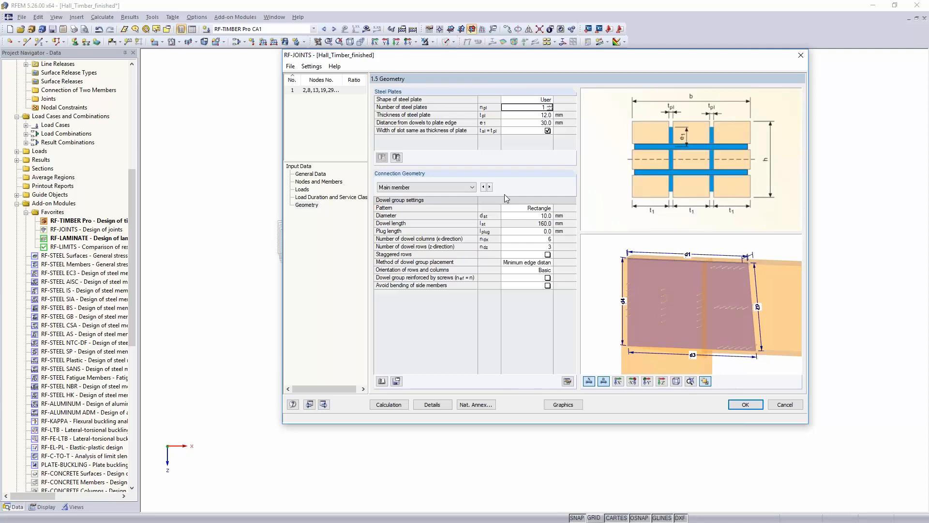
key("Return")
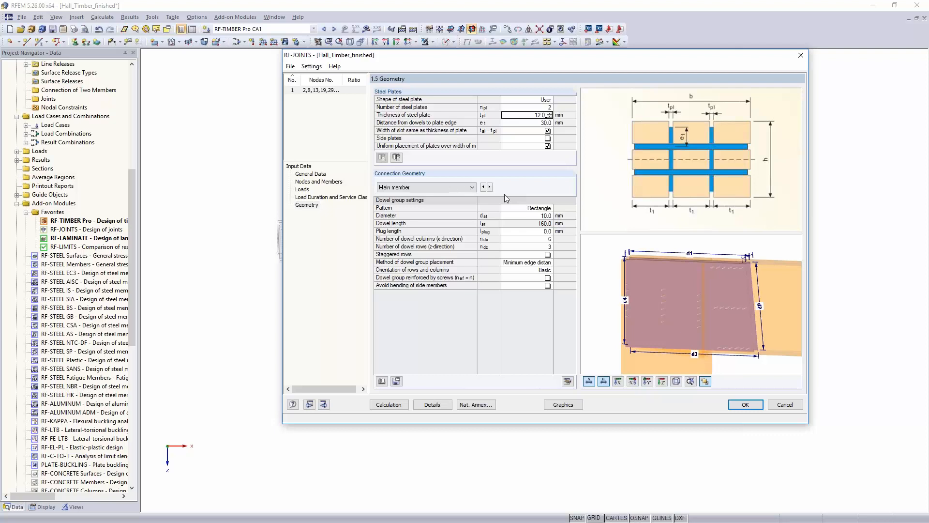
type("4")
key("Return")
key("Return")
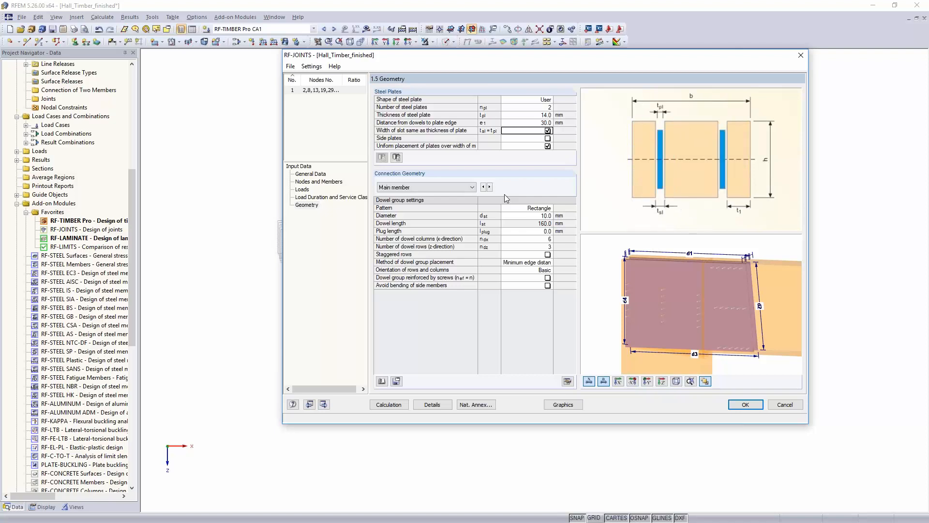
key("Return")
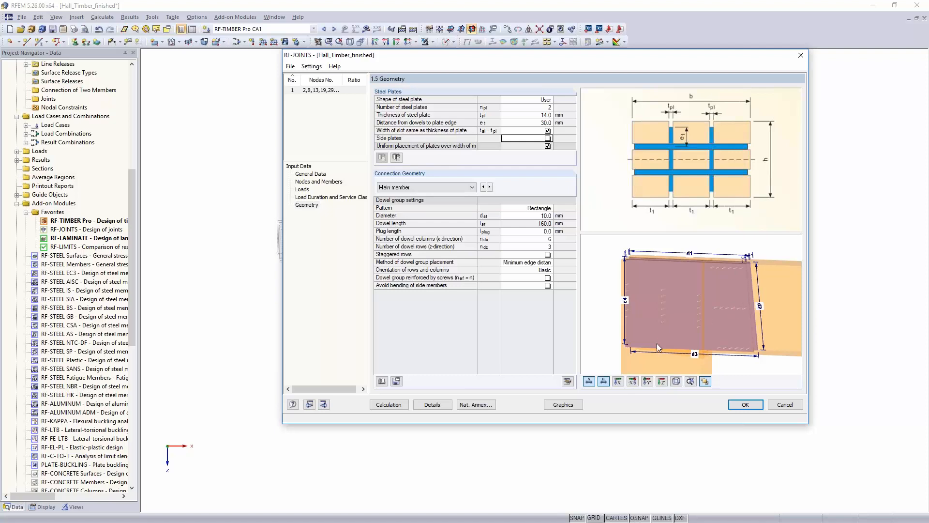
Define the main member's dowel group as a Rectangle pattern with 14 mm diameter, 8 dowel columns and 4 dowel rows
left_click(513, 207)
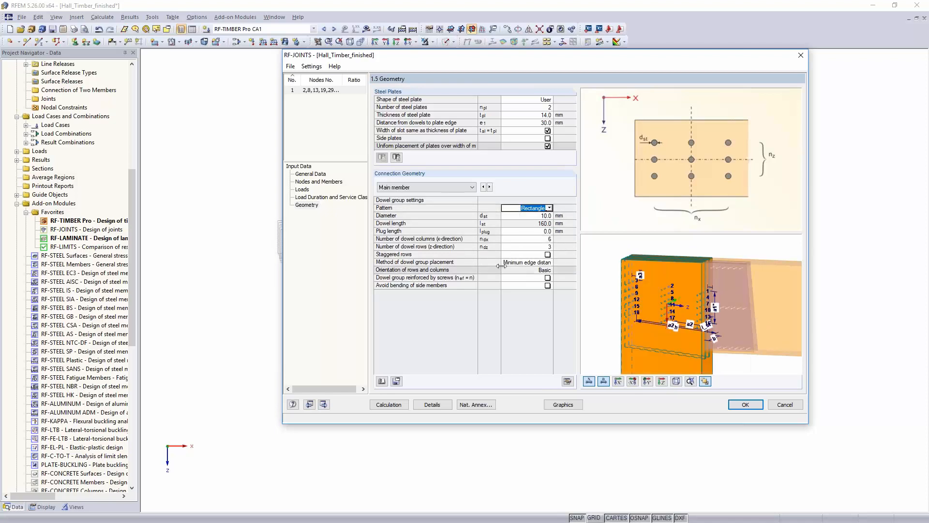
left_click(549, 207)
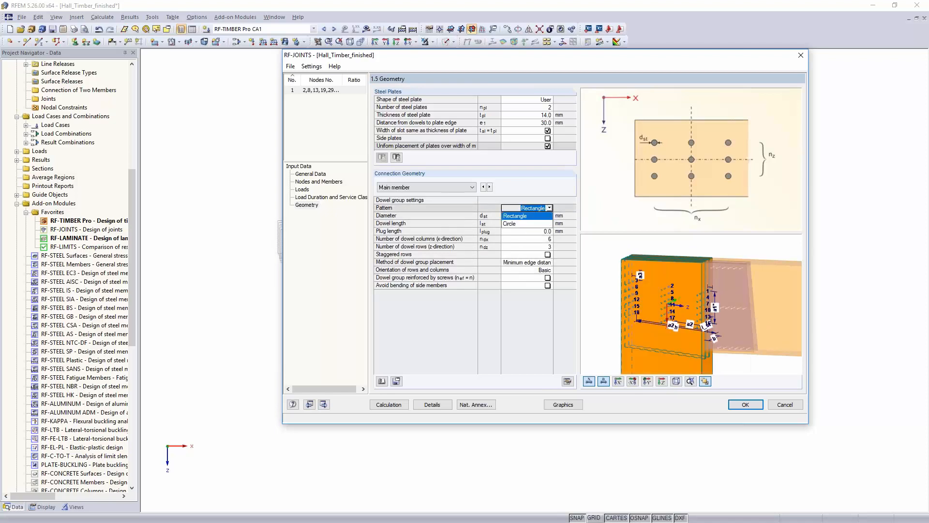
left_click(523, 216)
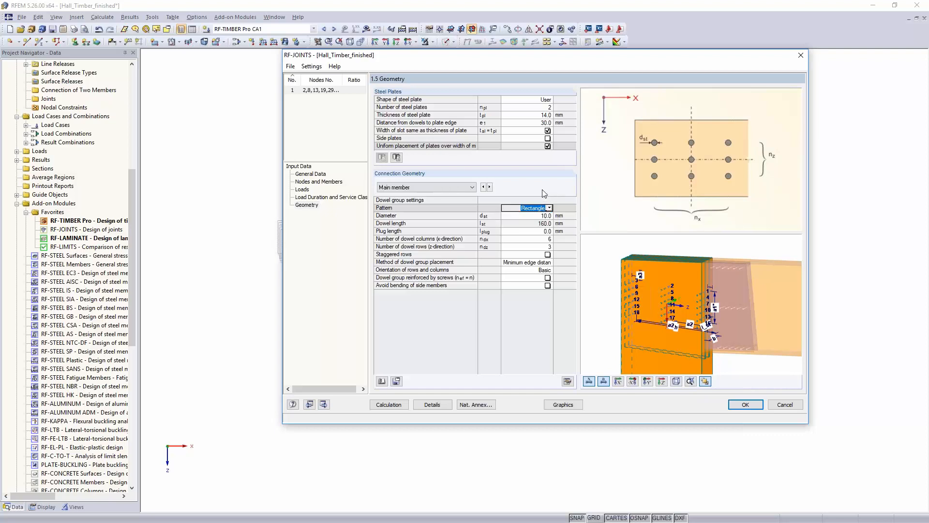
left_click(523, 216)
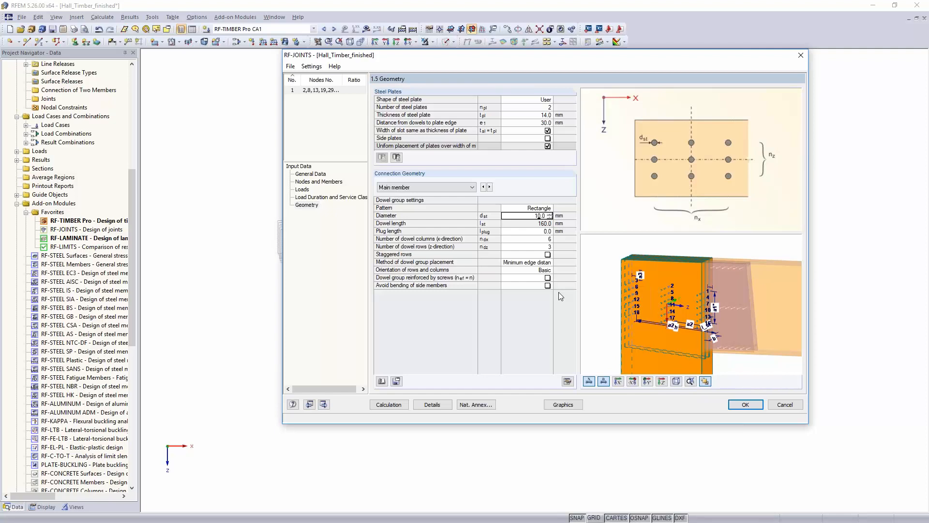
type("14")
key("Return")
key("Return")
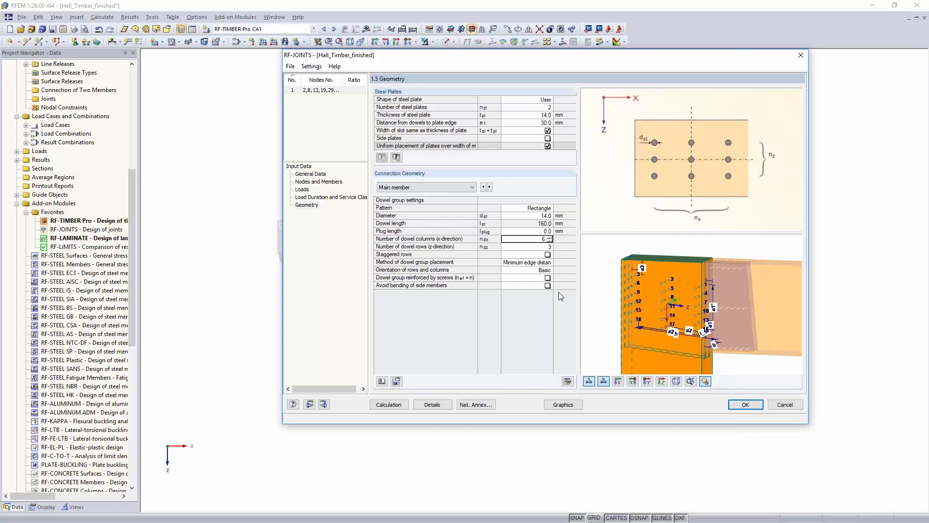
key("Return")
key("Return")
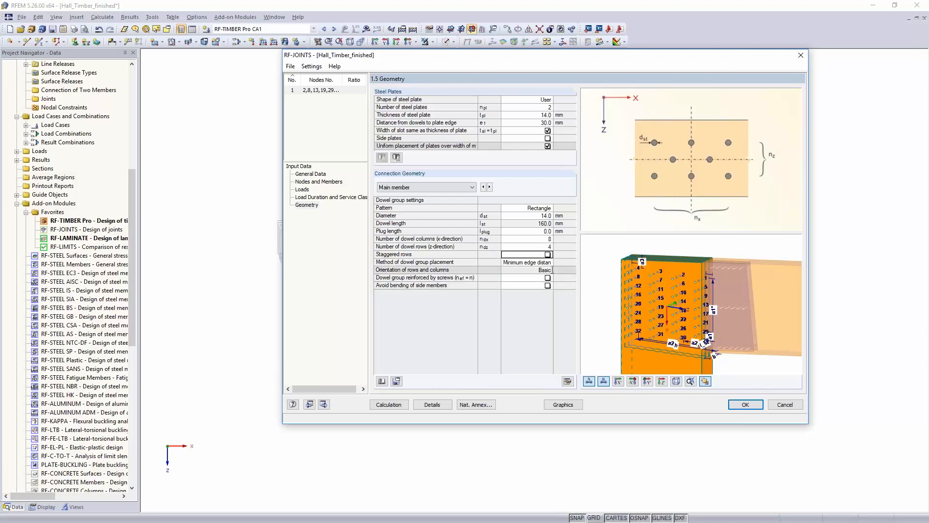
Place the main member's dowels user-defined with 100 mm between columns, 175 mm between rows and 140 mm from the loaded end
left_click(647, 382)
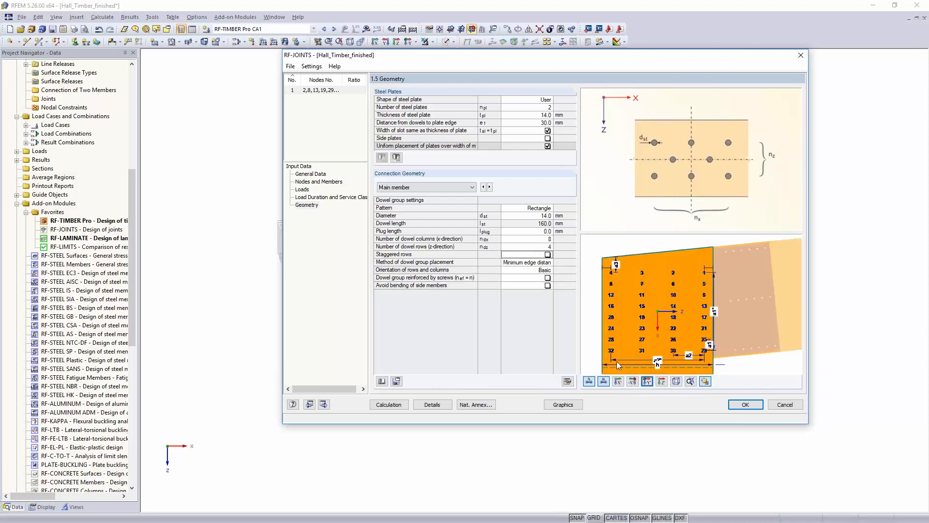
left_click(534, 262)
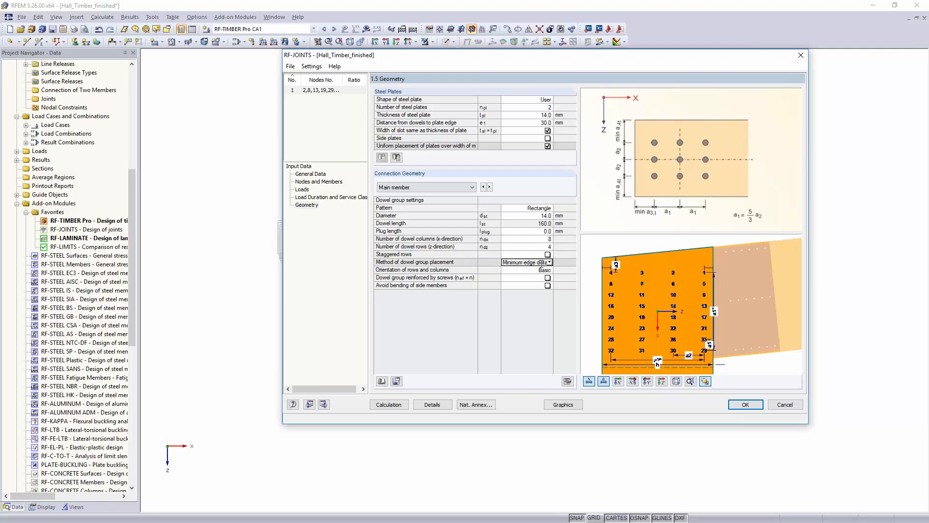
left_click(550, 262)
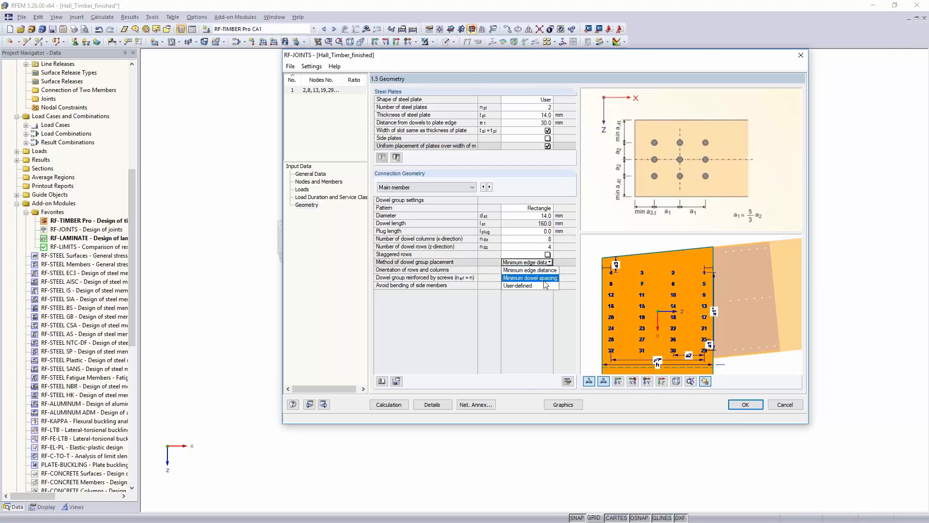
left_click(541, 285)
left_click(526, 270)
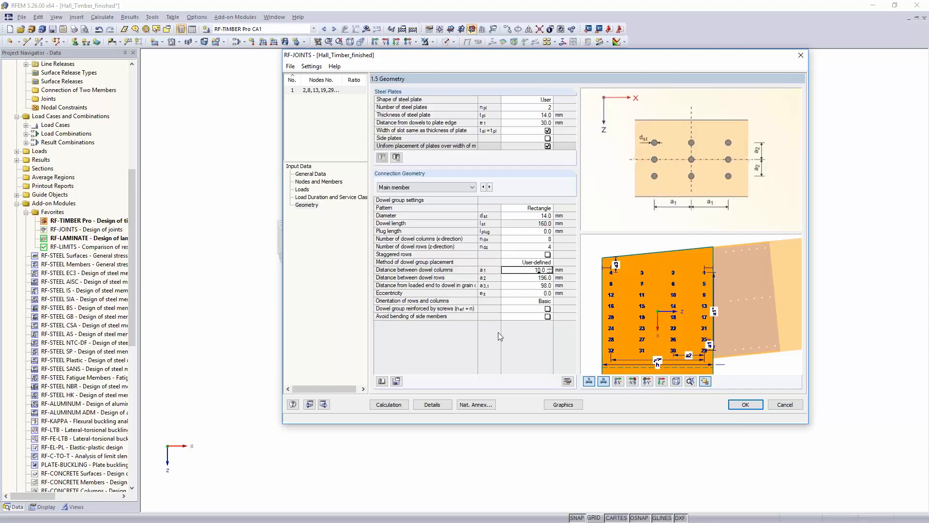
type("100")
key("Return")
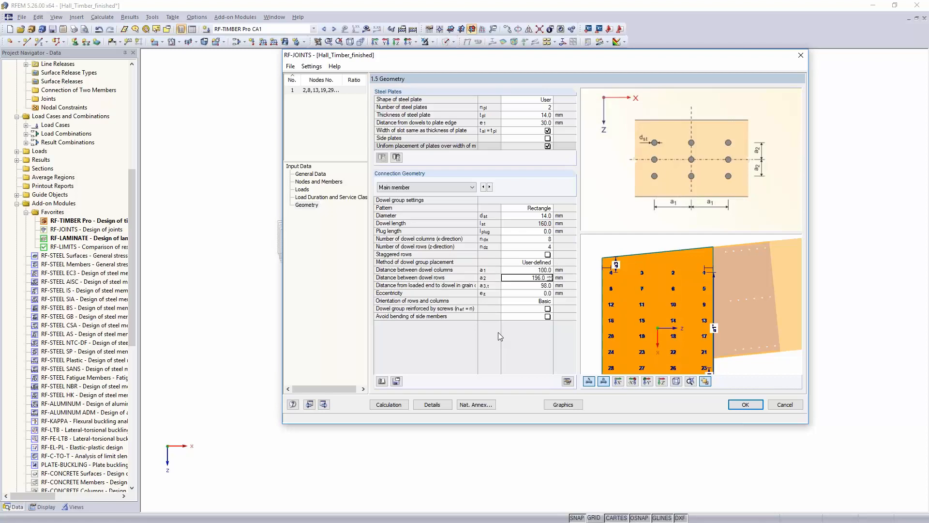
type("175")
key("Return")
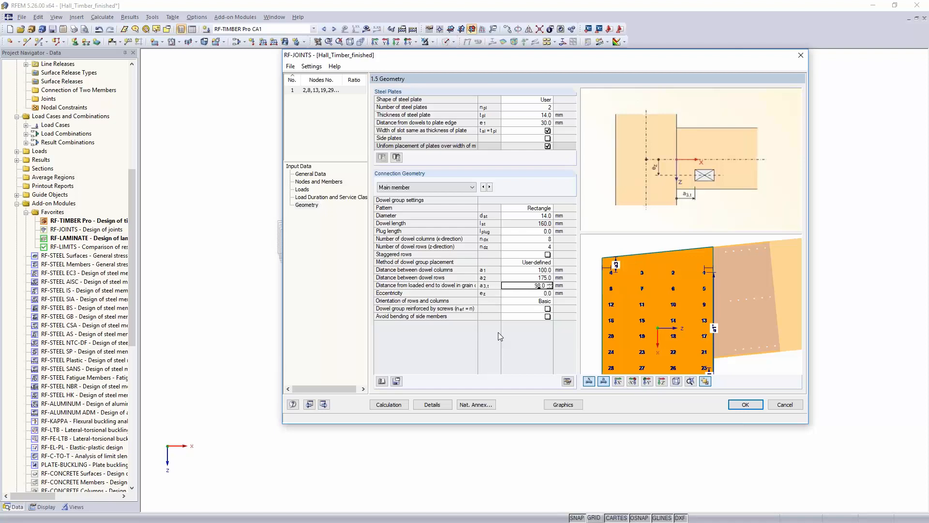
type("140.")
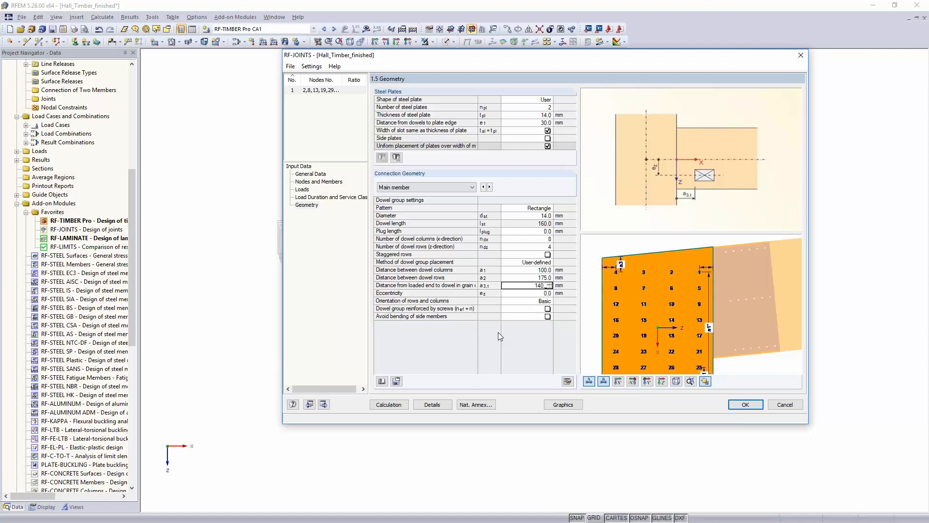
key("Return")
For Connected member 1, set the dowel diameter to 14 mm with 8 dowel columns and 4 dowel rows
left_click(489, 188)
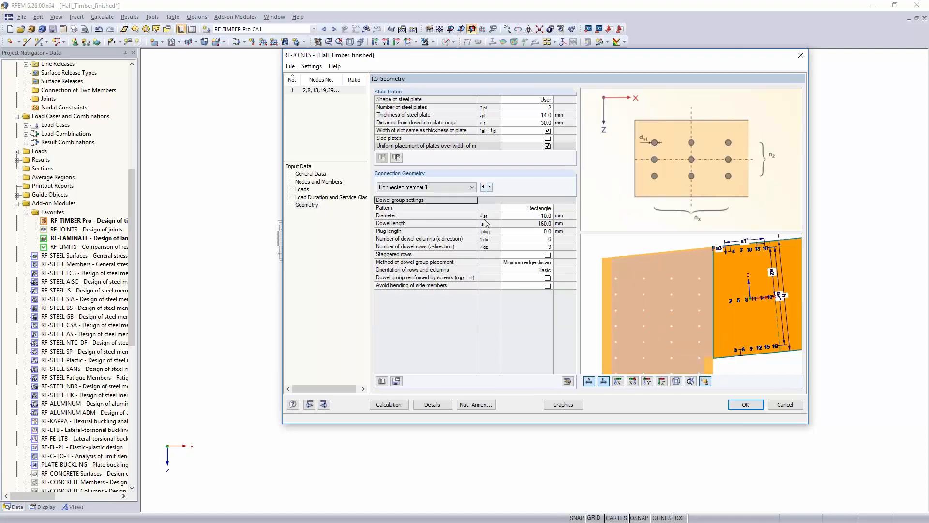
left_click(528, 216)
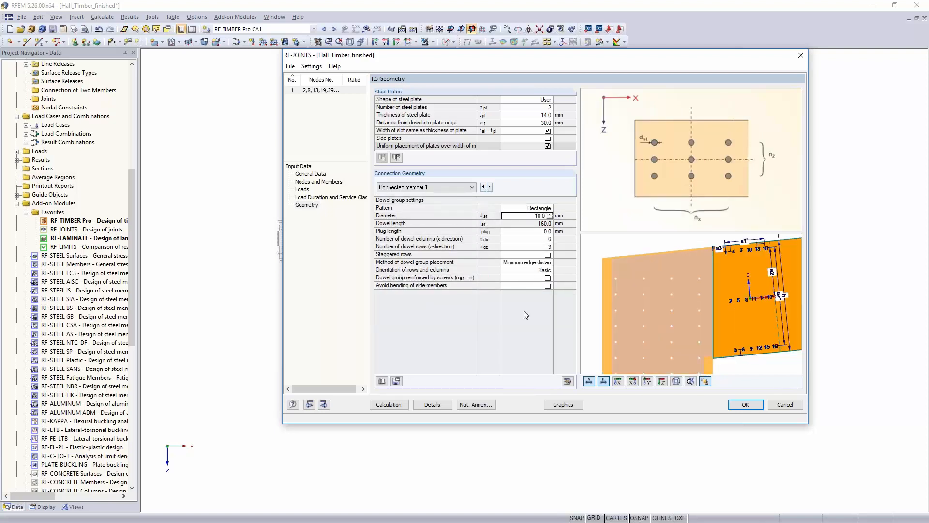
type("14")
key("Return")
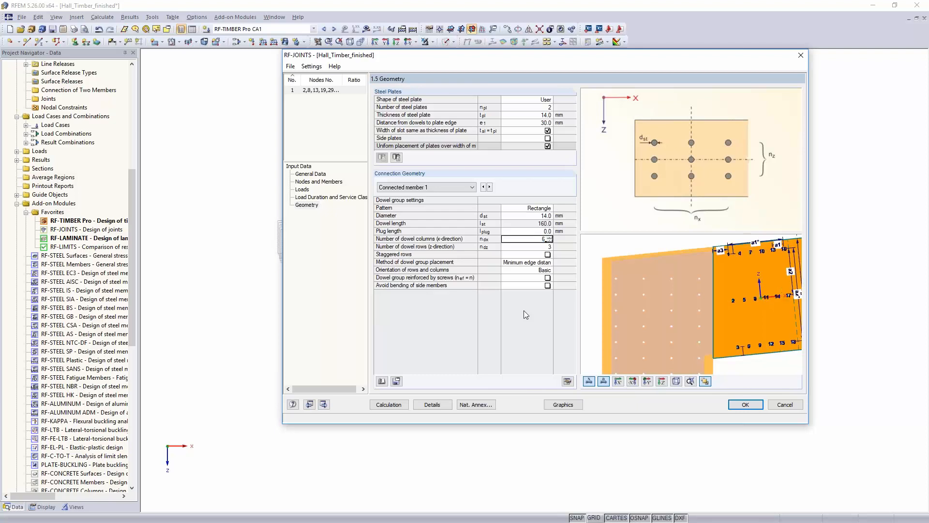
key("Return")
type("4")
key("Return")
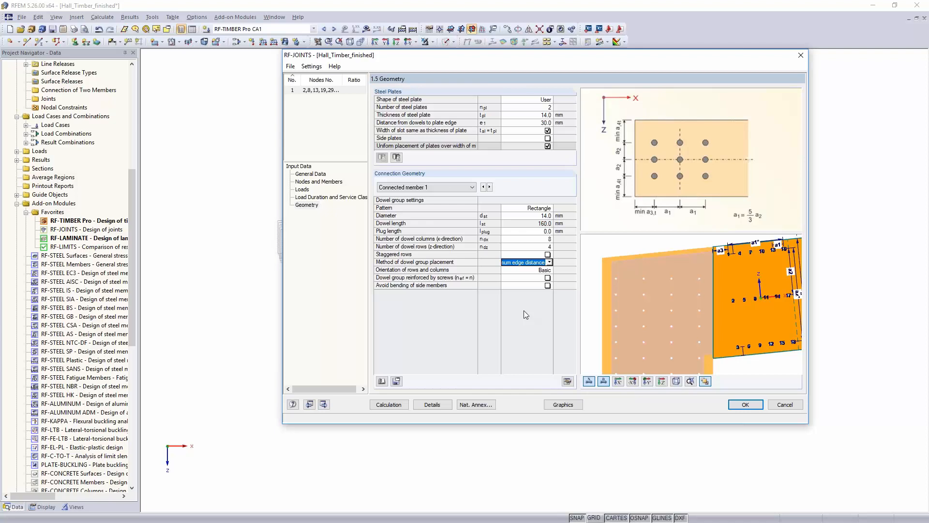
Place Connected member 1's dowels user-defined with 105 mm between columns, 160 mm between rows and 130 mm from the loaded end
left_click(549, 262)
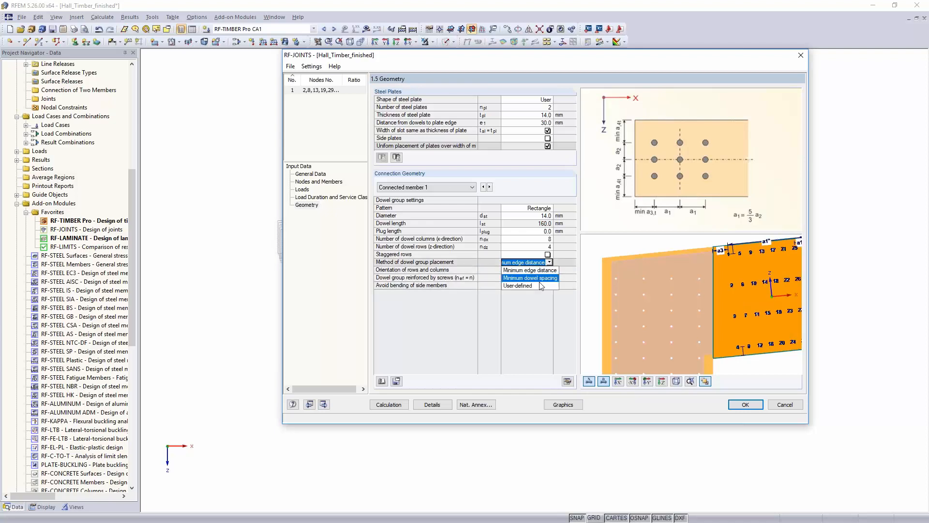
left_click(541, 285)
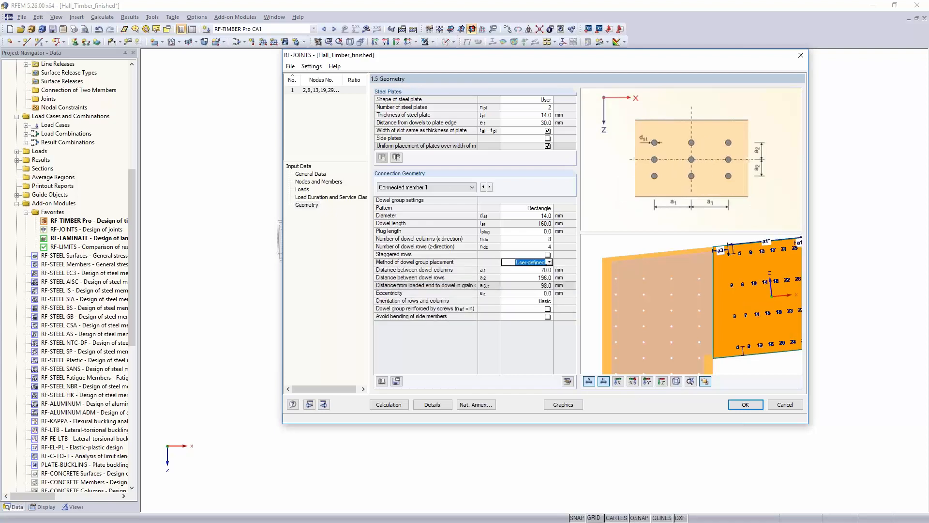
left_click(539, 271)
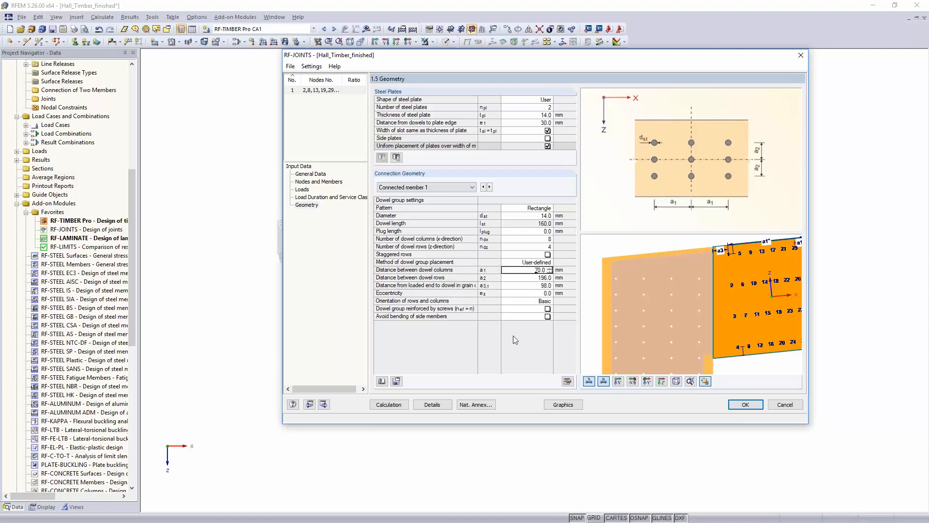
type("105")
key("Return")
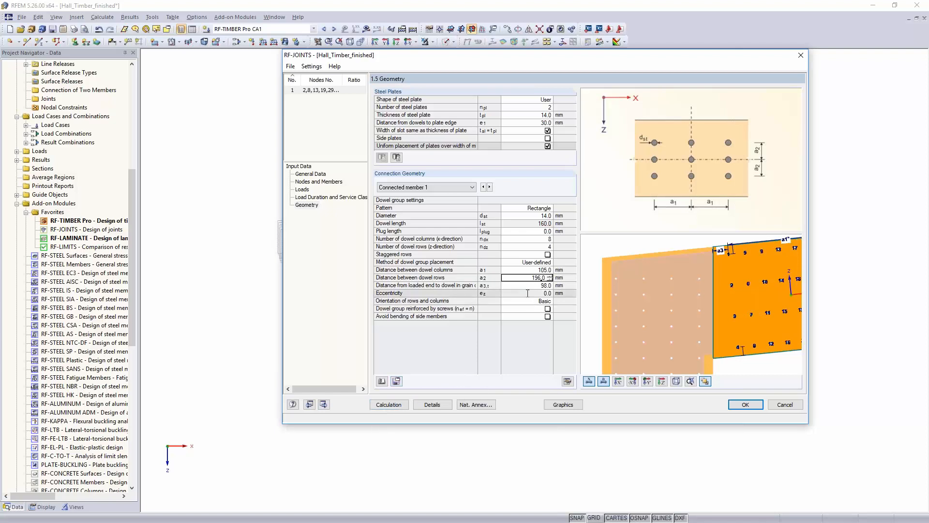
type("130")
key("Return")
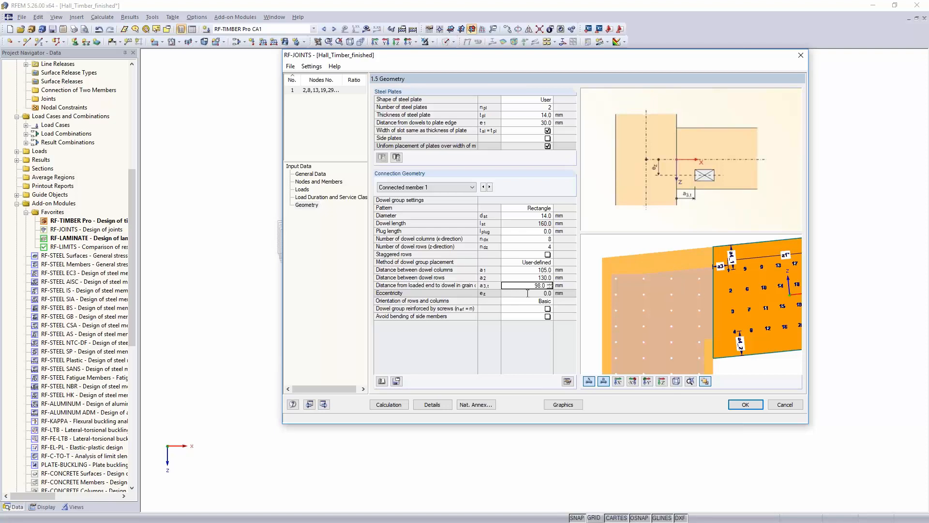
key("Up")
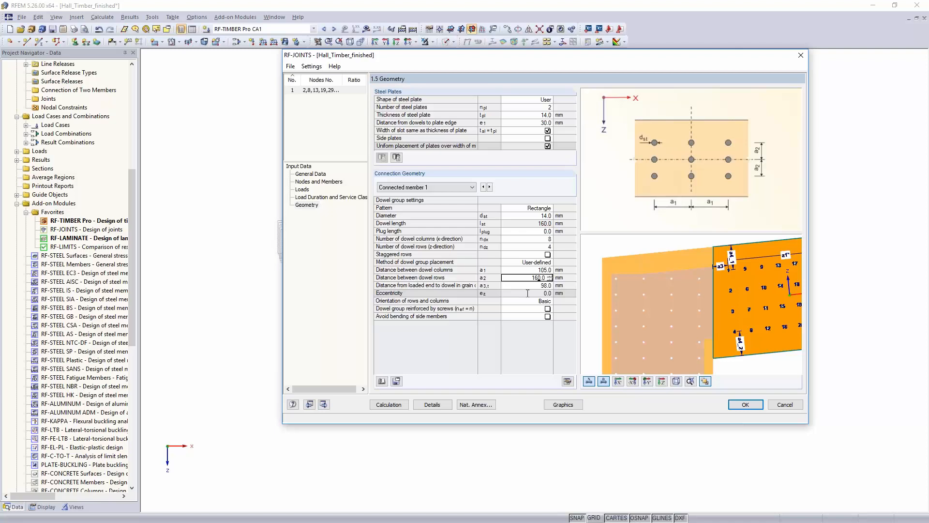
key("Return")
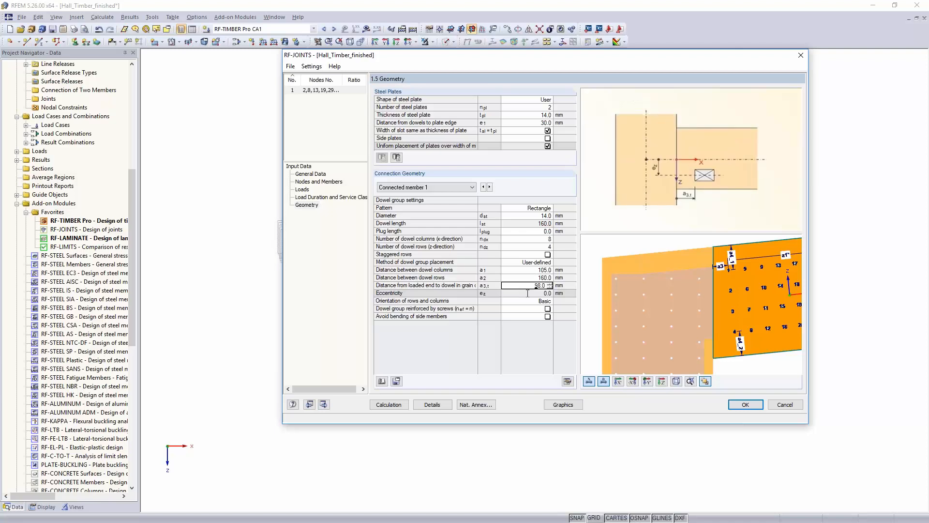
type("130.")
key("Return")
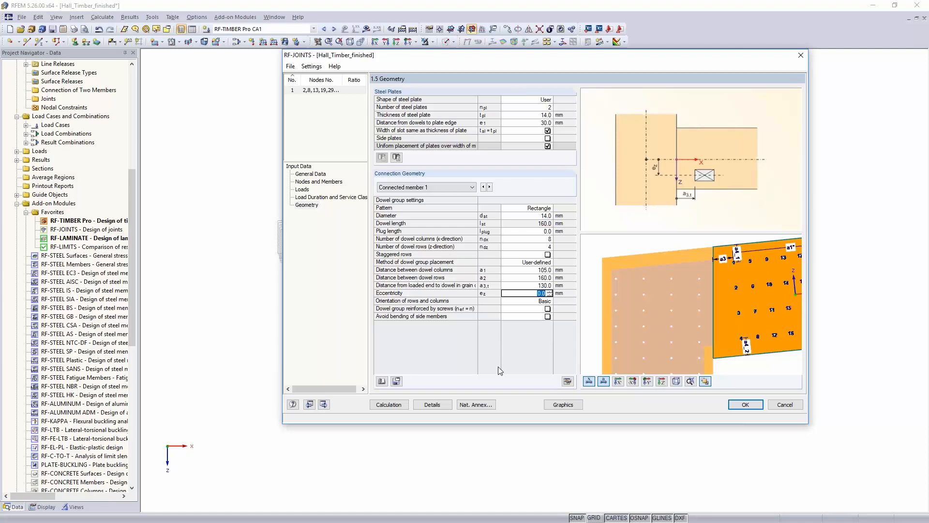
Calculate the joint design and inspect the main member's dowel forces for check 6010, load carrying capacity of a single dowel
left_click(382, 409)
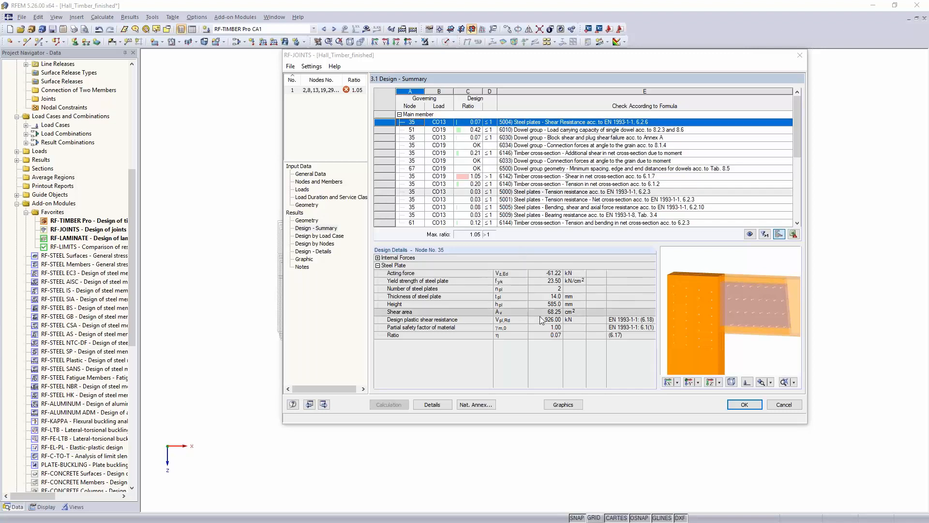
left_click(556, 130)
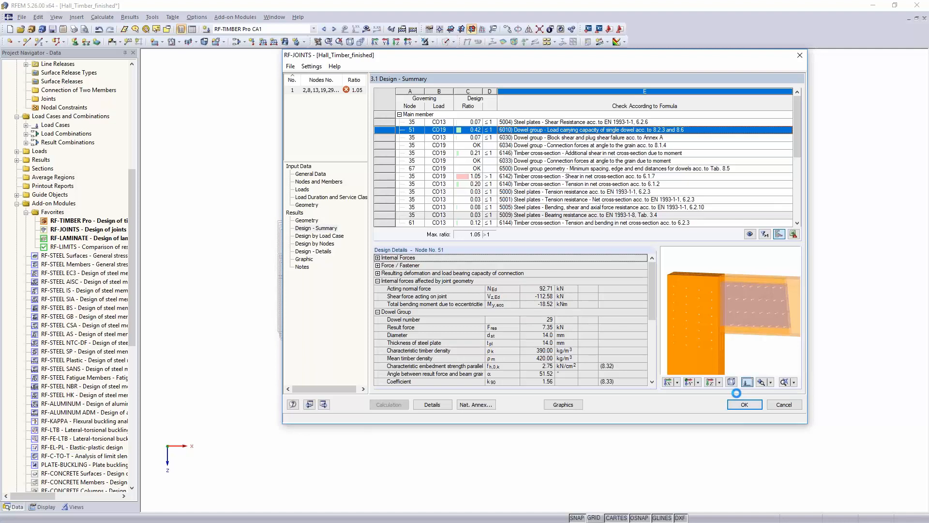
left_click(730, 381)
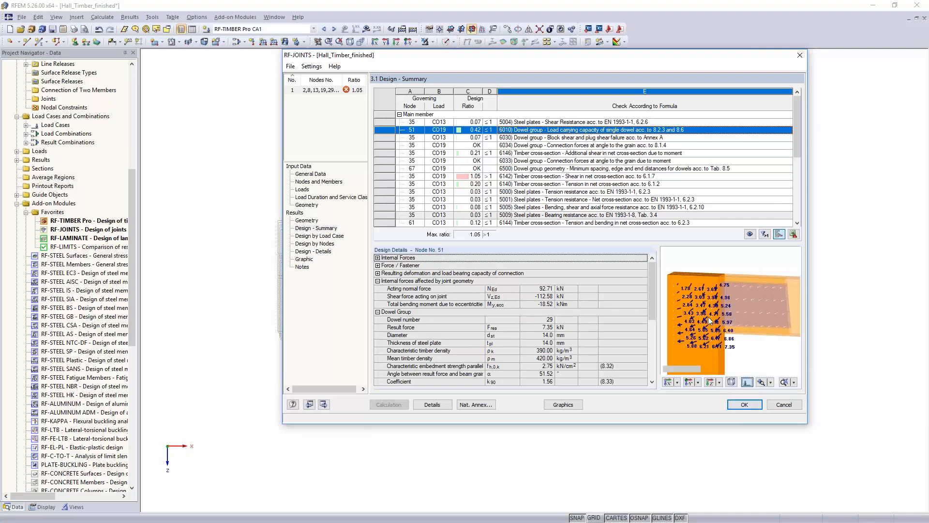
scroll(703, 317, "up", 3)
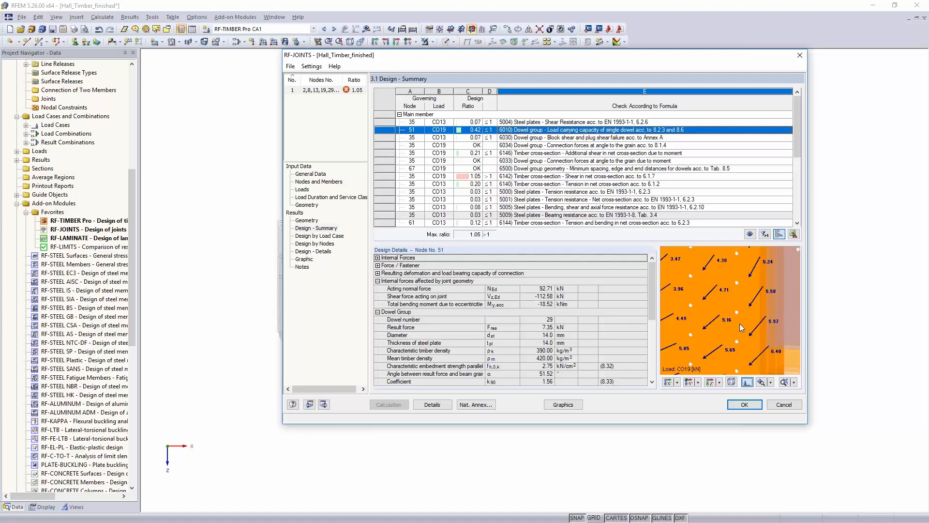
Examine the main member's check 6142, shear in net cross-section, and look through the calculation details settings
left_click(584, 177)
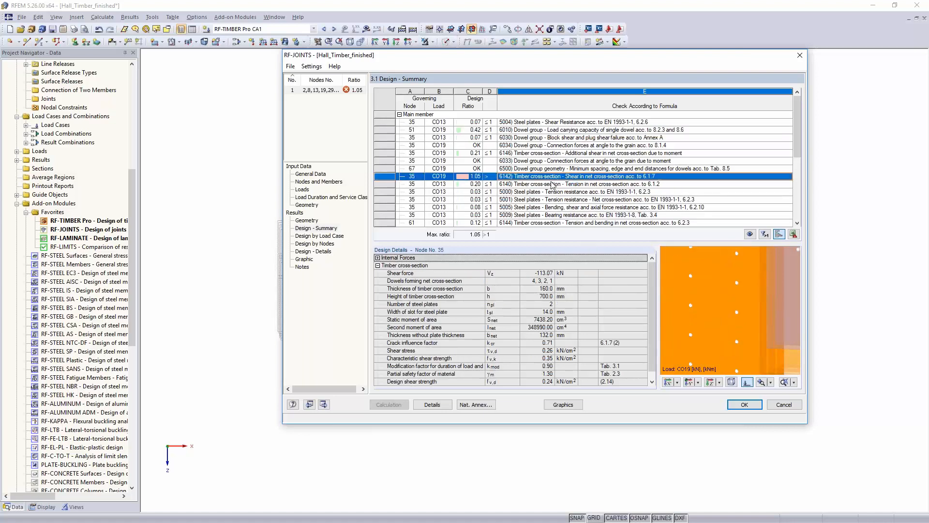
scroll(748, 305, "down", 5)
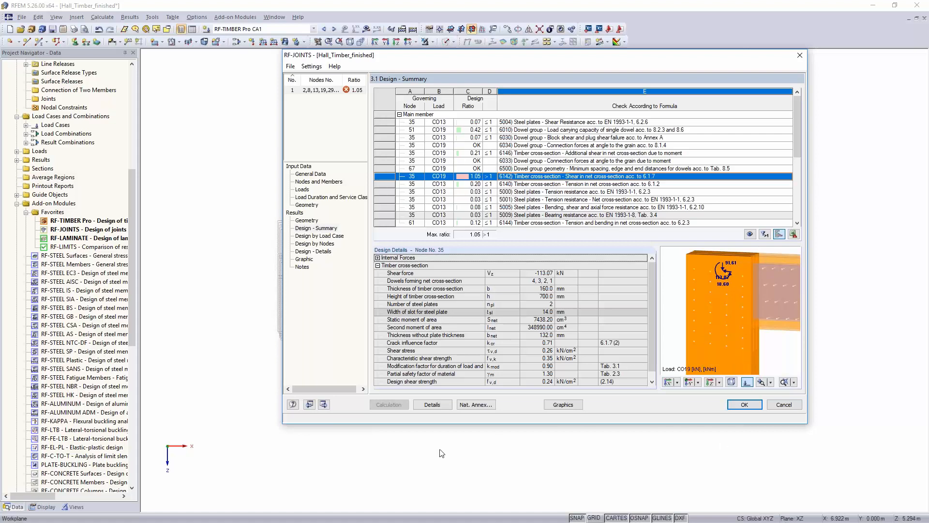
left_click(432, 405)
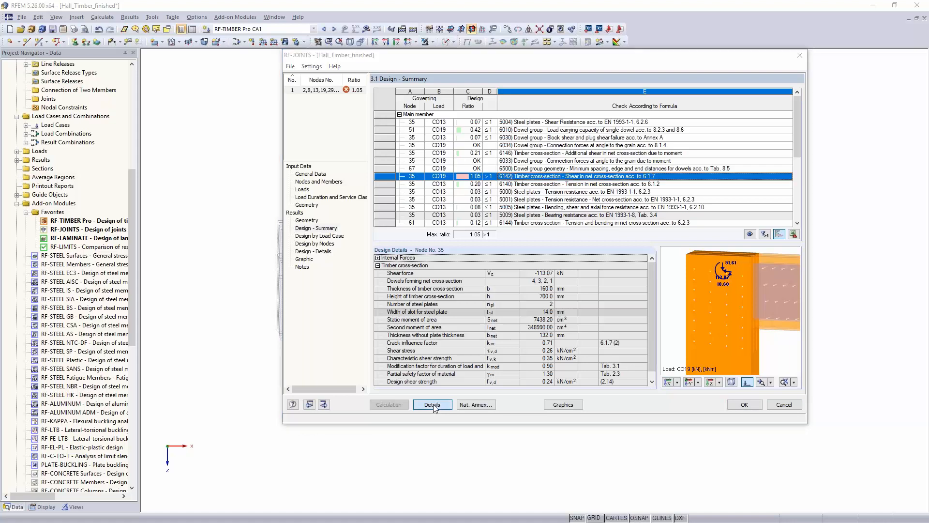
left_click_drag(589, 110, 450, 190)
left_click(556, 444)
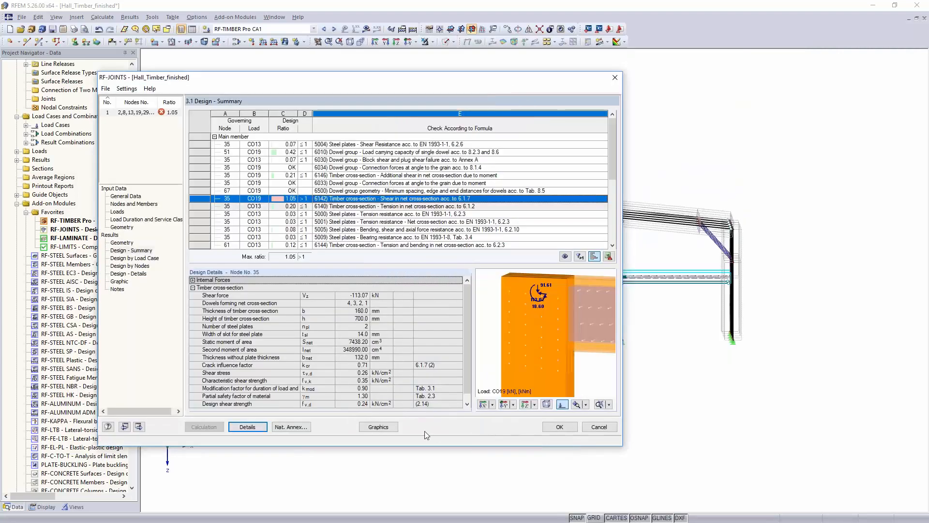
Inspect the designed steel plate joints graphically at the hall's frame corners, and return to the design summary
left_click(378, 427)
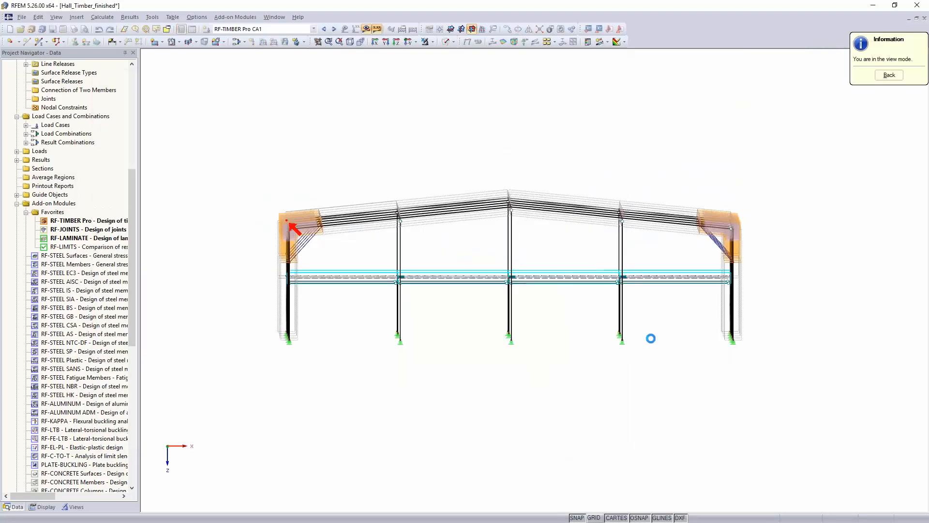
scroll(715, 237, "up", 5)
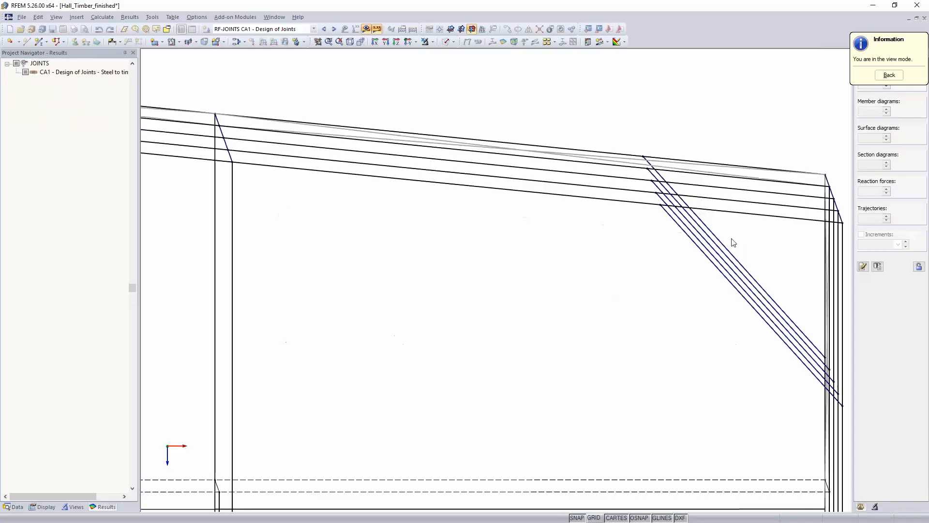
middle_click_drag(677, 243, 573, 319, "ctrl")
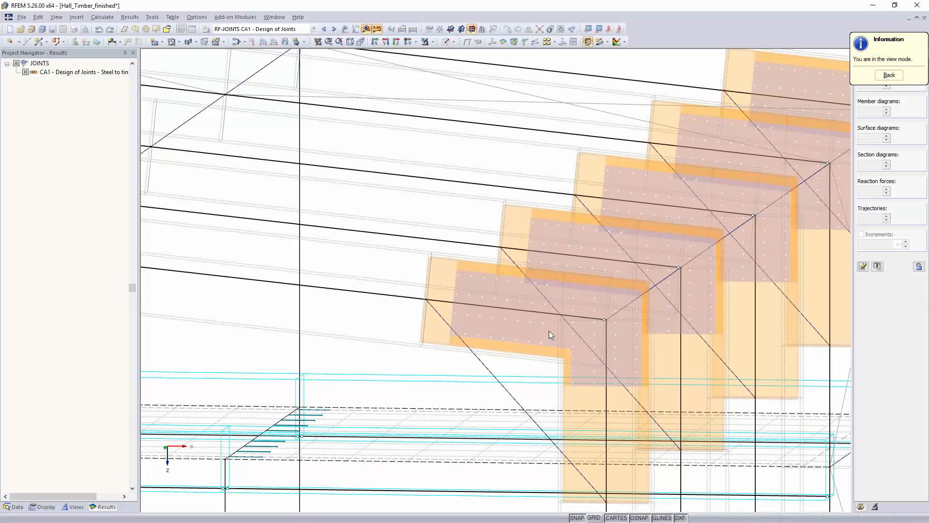
scroll(549, 330, "down", 2)
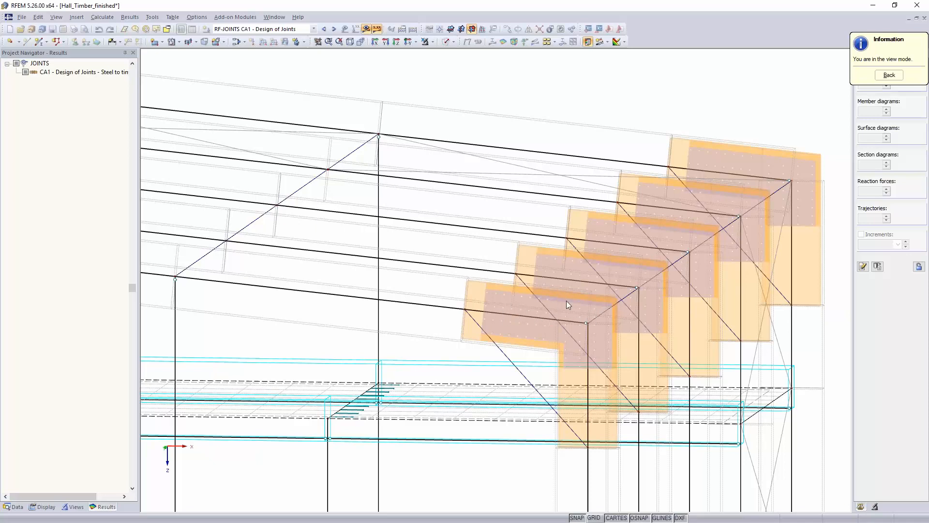
left_click(890, 74)
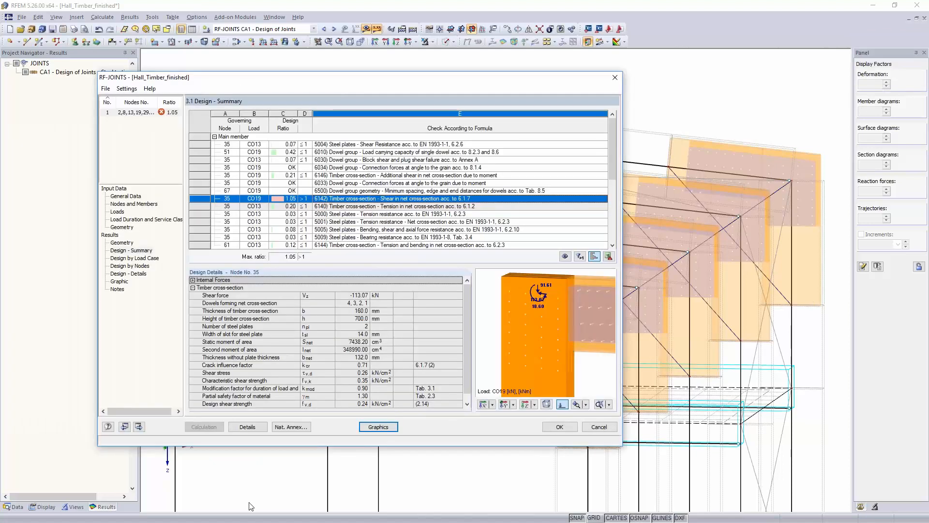
Activate generation of member eccentricity and the connection model (joint or hinge), accept deleting all results, and close RF-JOINTS with the changes kept
left_click(251, 428)
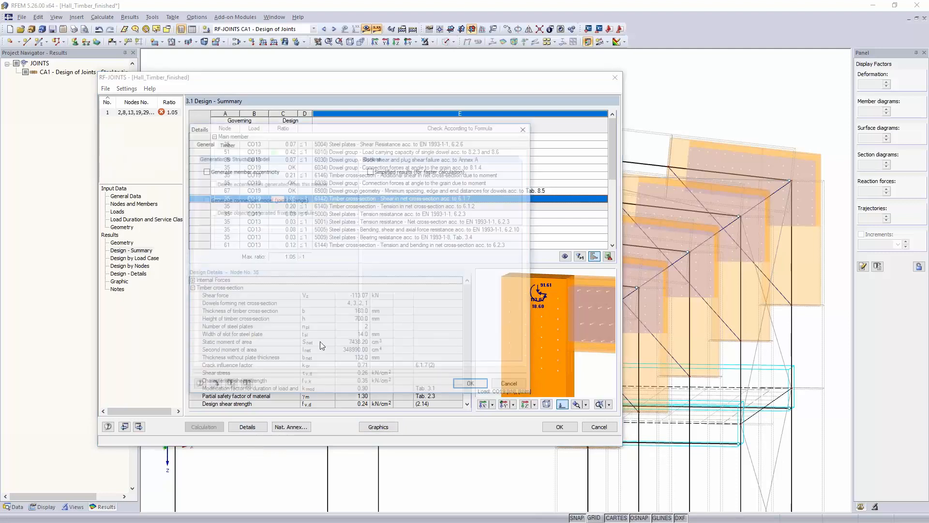
left_click(204, 170)
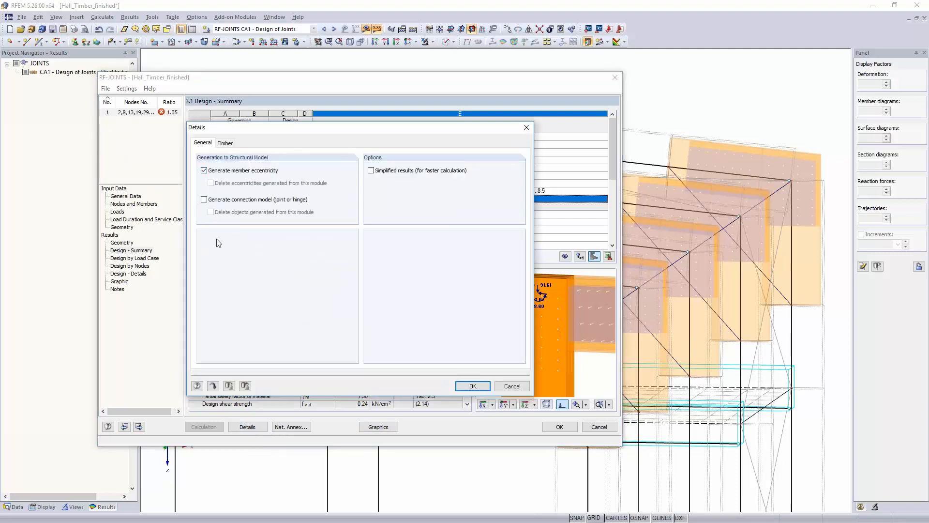
left_click(204, 199)
left_click(472, 386)
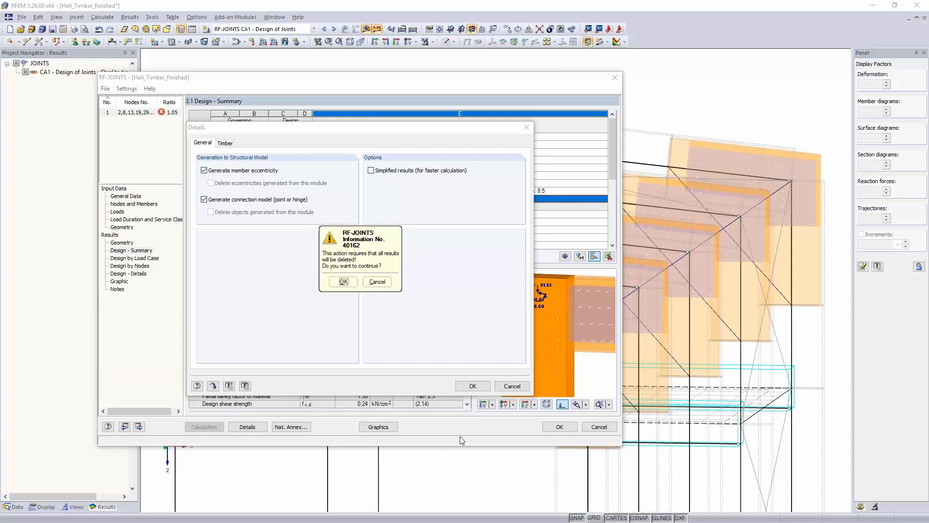
left_click(344, 281)
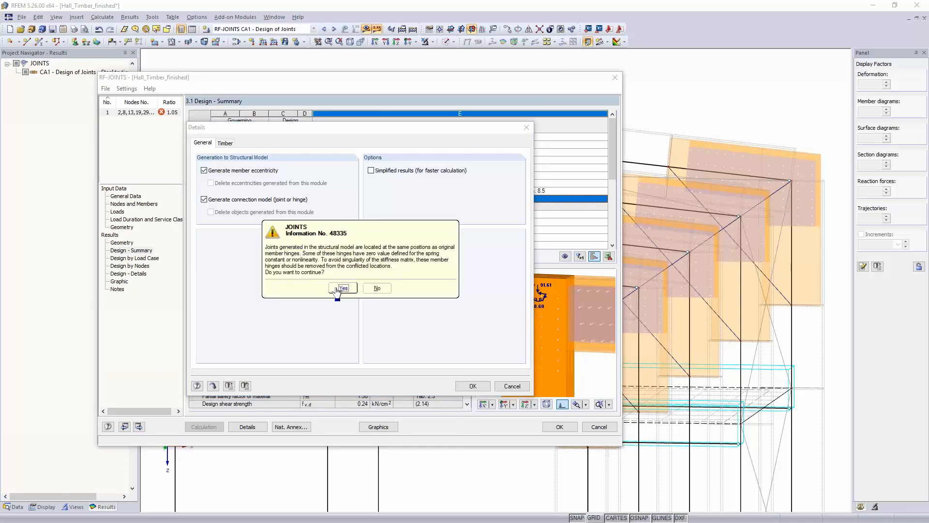
left_click(343, 287)
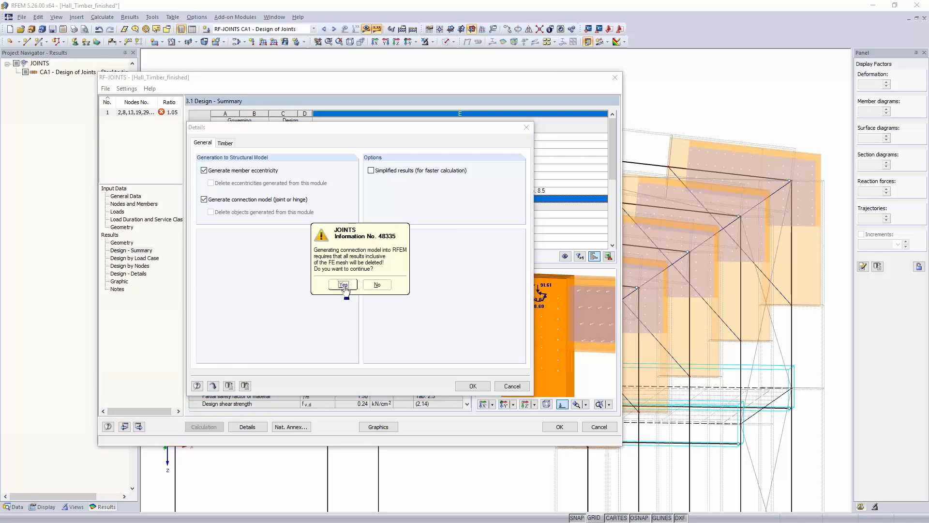
left_click(343, 286)
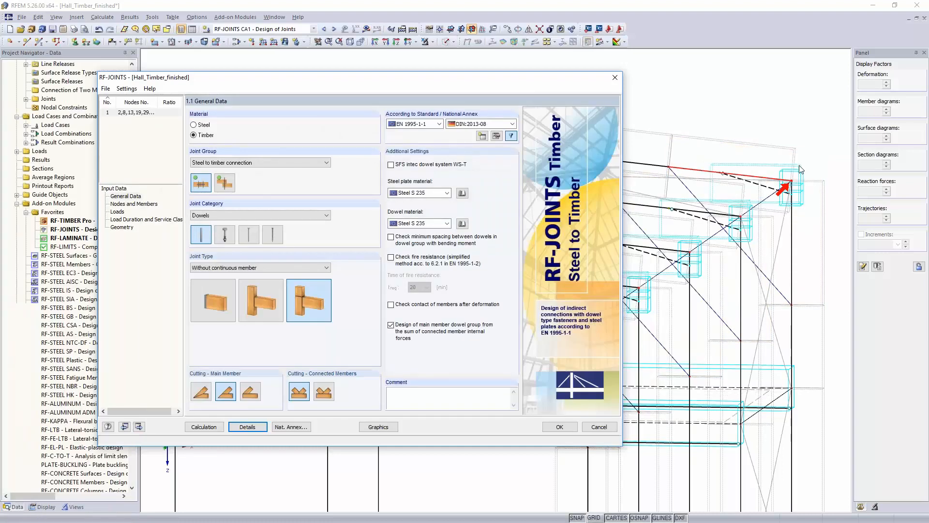
left_click(560, 427)
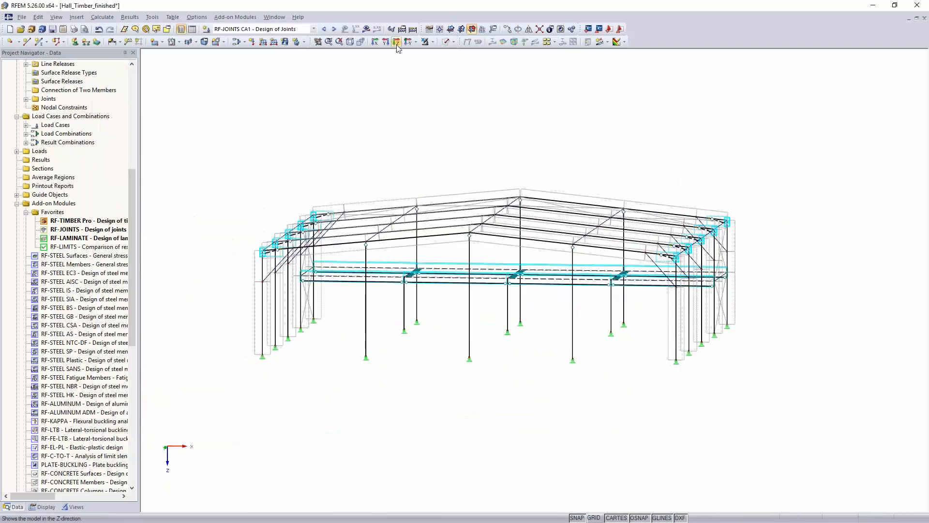
Isolate the hall's middle transverse frame using visibility by selected objects and show it in side elevation
left_click(396, 41)
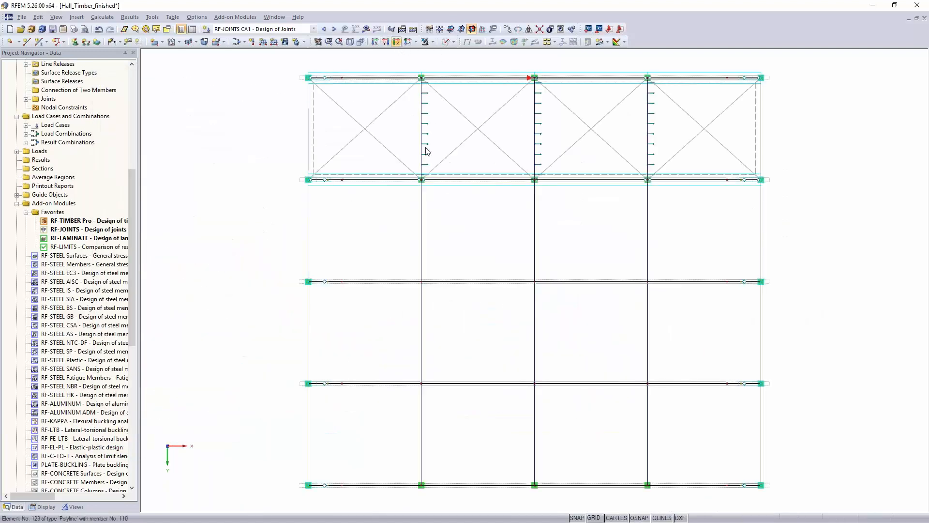
left_click_drag(280, 254, 808, 311)
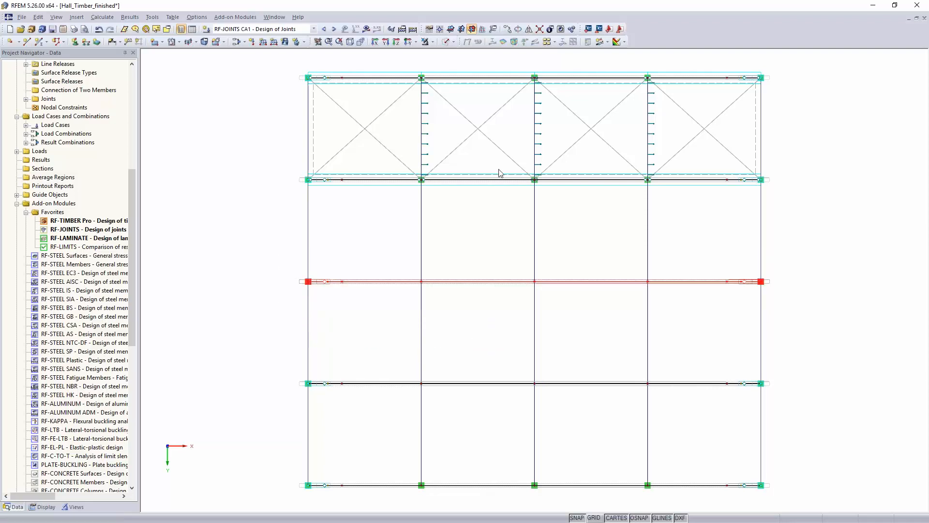
left_click(432, 42)
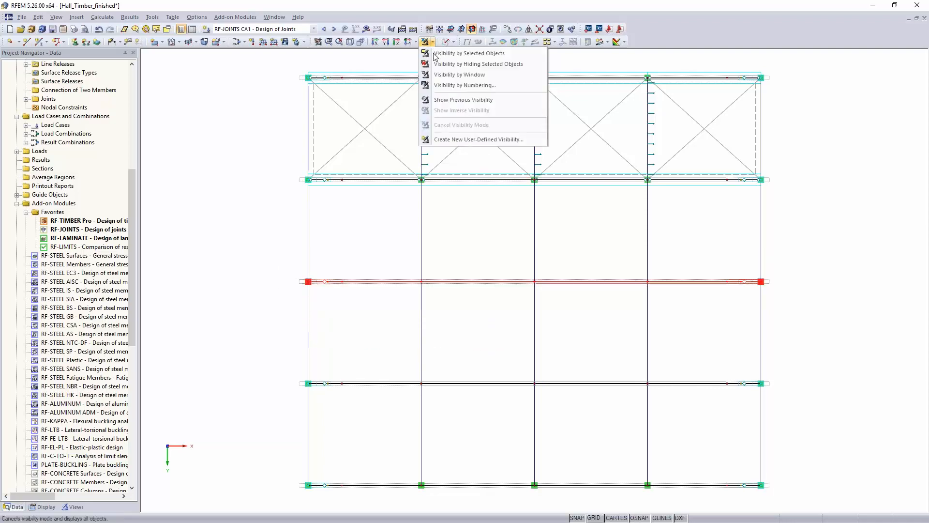
left_click(462, 53)
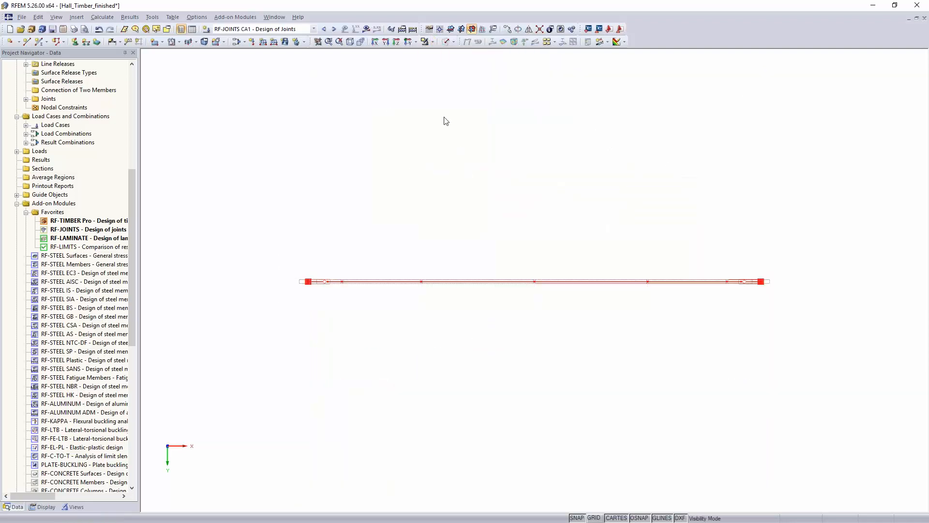
left_click(386, 41)
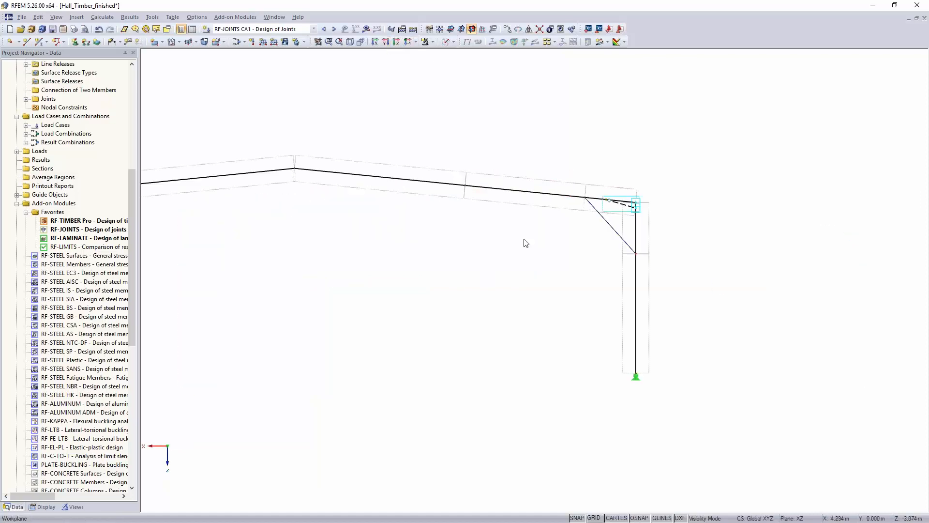
Select load combination CO13 (1.35G + 1.5Qs + 0.9Qw1 + 1.05QiA + Imp1) and calculate its results
left_click(278, 29)
scroll(267, 103, "up", 1)
scroll(267, 103, "up", 20)
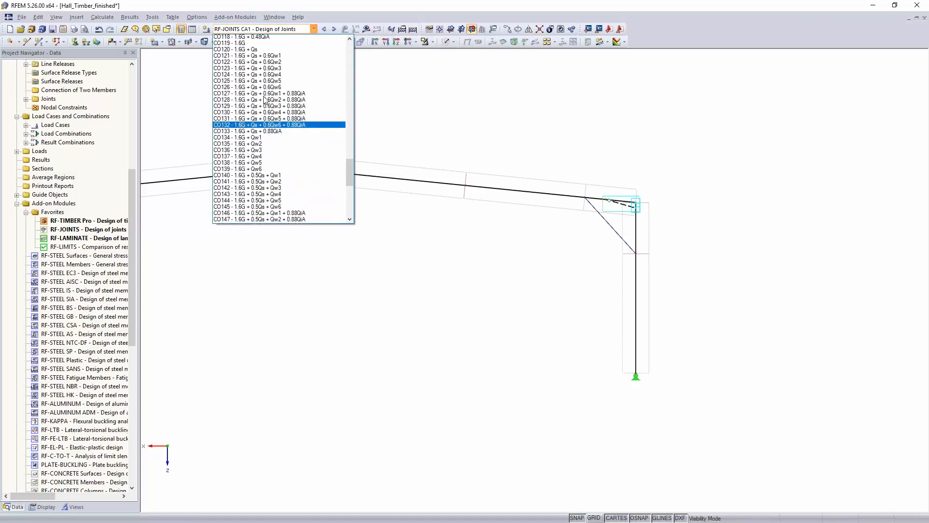
scroll(261, 97, "up", 16)
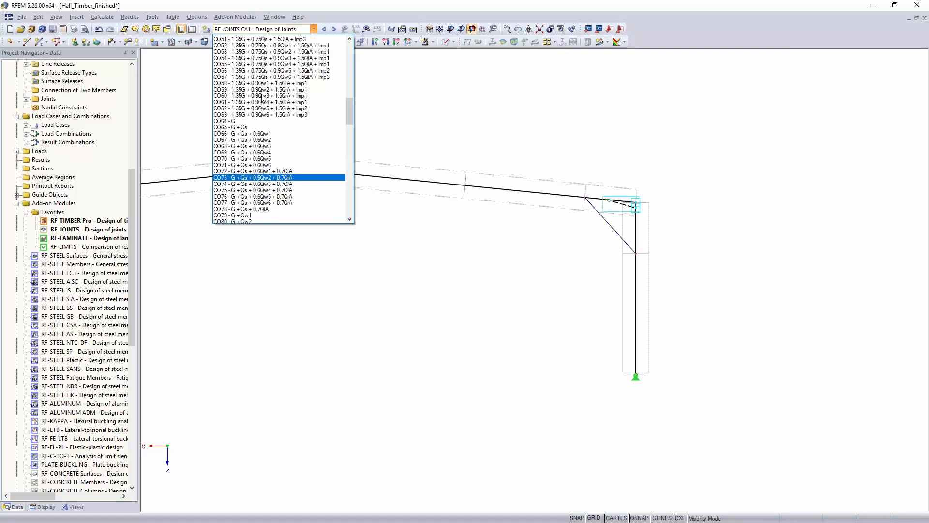
scroll(259, 97, "up", 4)
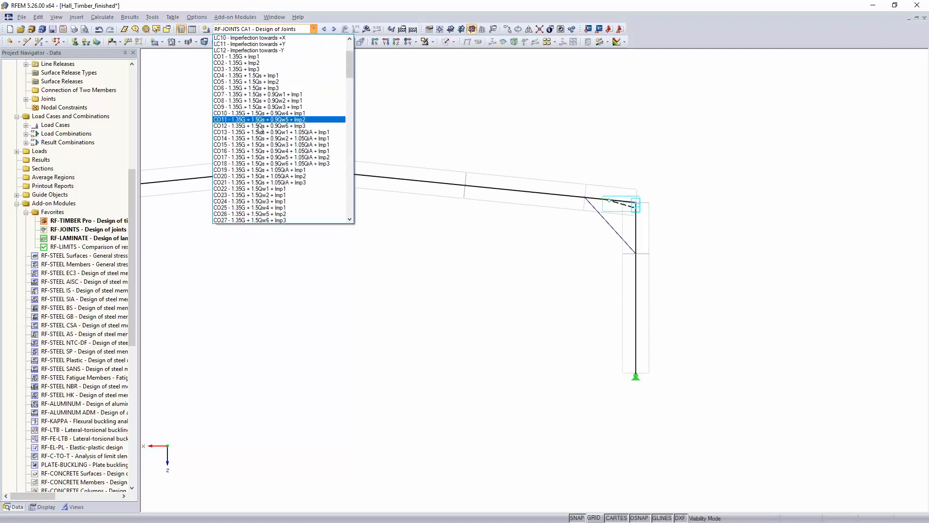
left_click(259, 132)
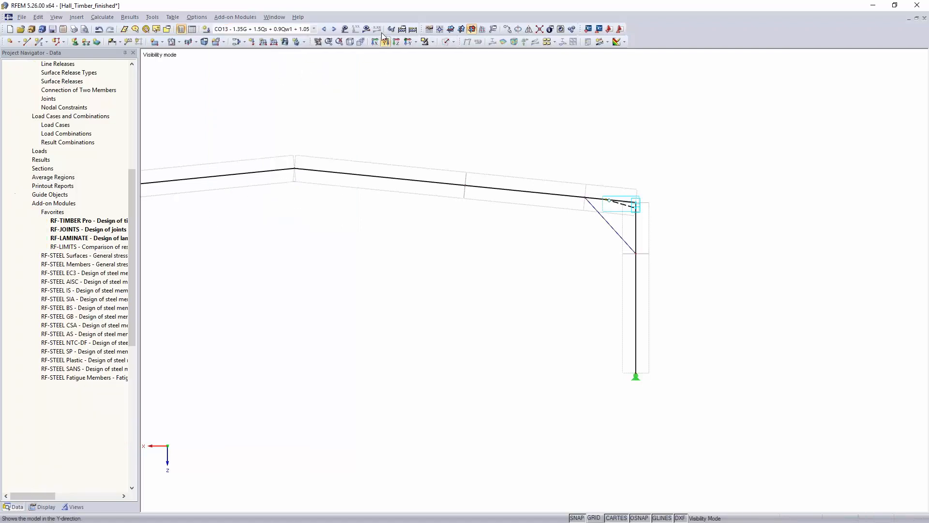
left_click(445, 281)
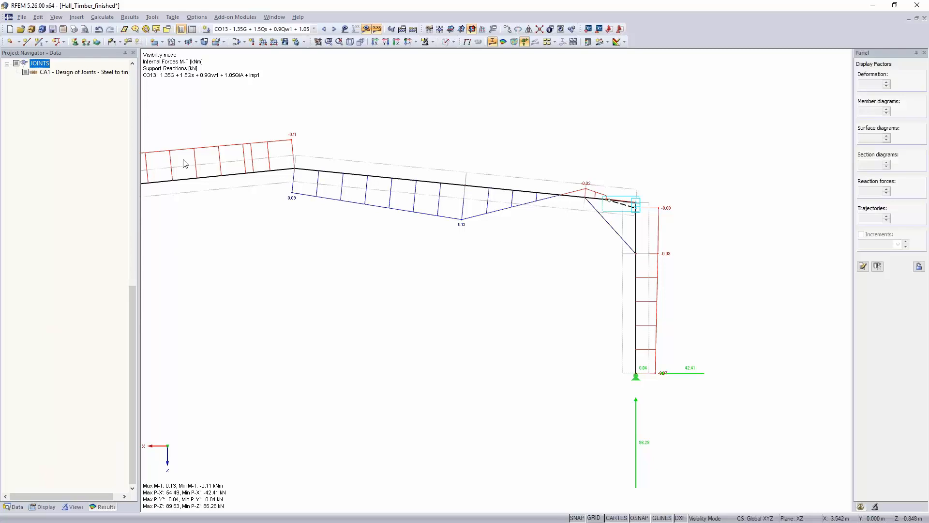
Display the global deformations u and examine how the generated joint at the frame corner deforms
left_click_drag(130, 360, 133, 145)
left_click(17, 65)
left_click(16, 64)
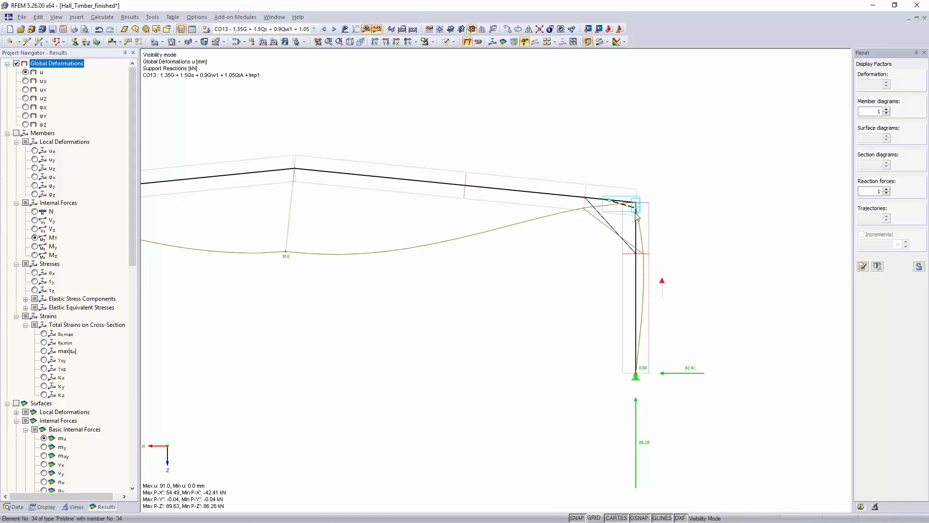
scroll(628, 209, "up", 1)
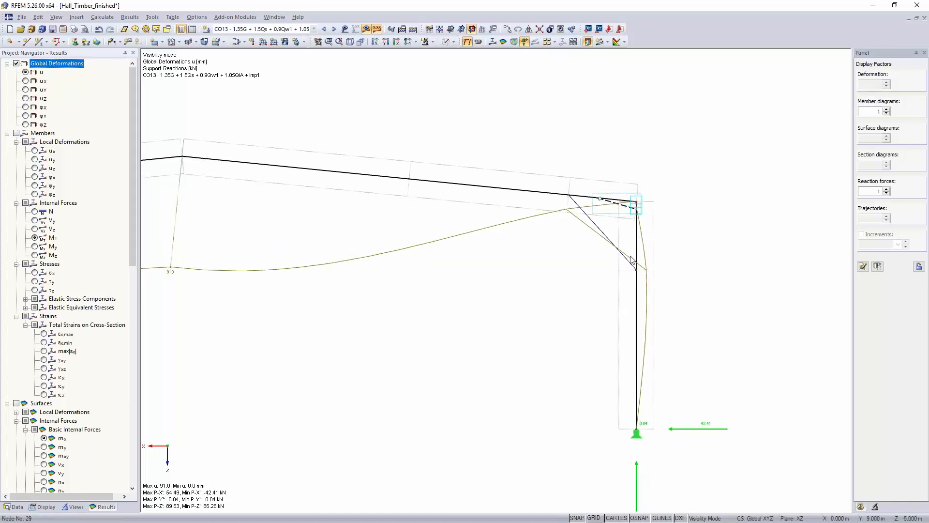
scroll(634, 252, "up", 2)
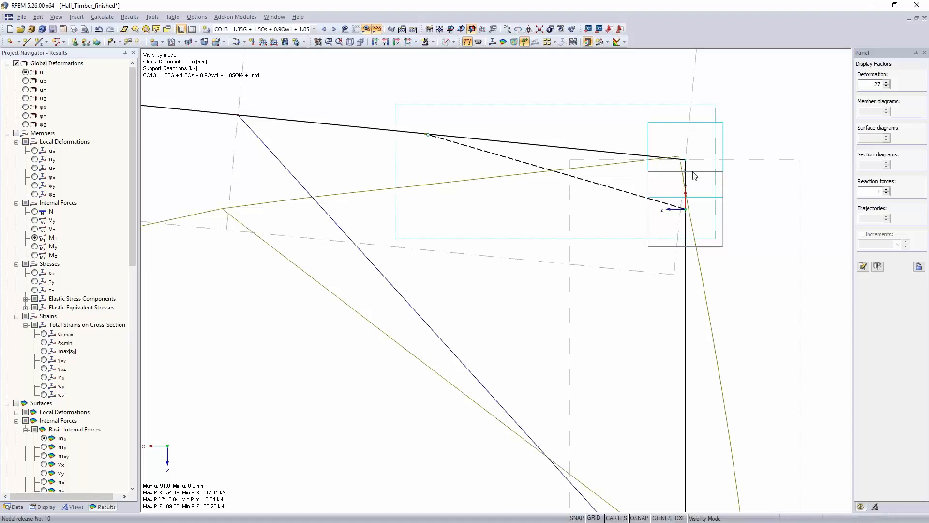
scroll(690, 161, "up", 2)
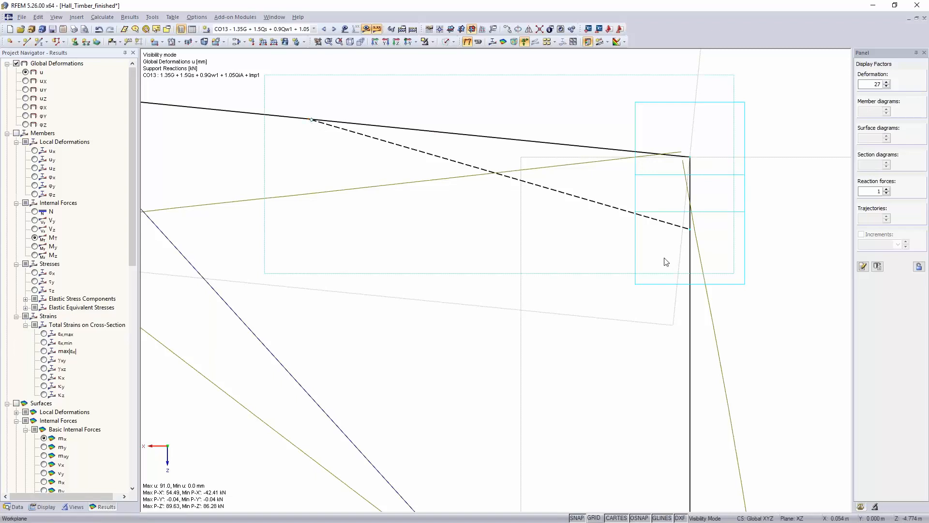
scroll(666, 262, "down", 6)
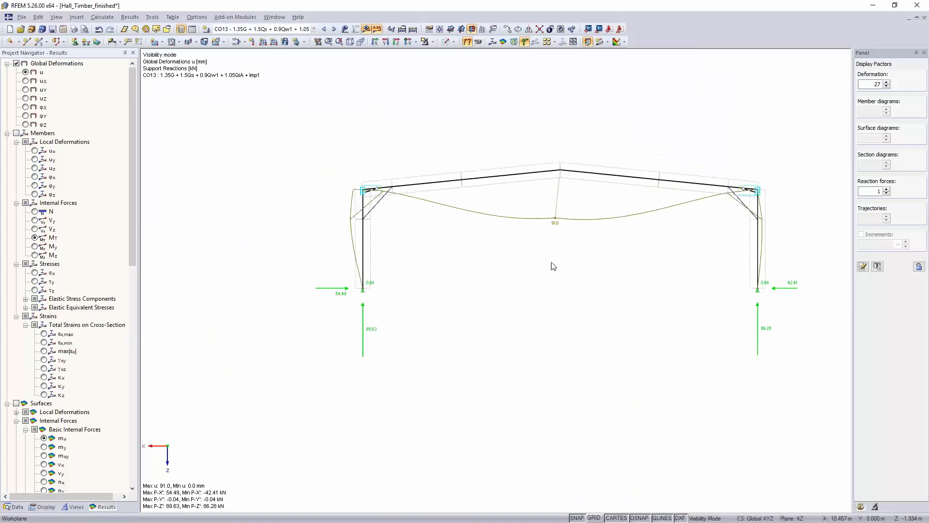
scroll(553, 266, "up", 1)
Reopen the RF-JOINTS design case and reduce the number of steel plates to 1
left_click(19, 507)
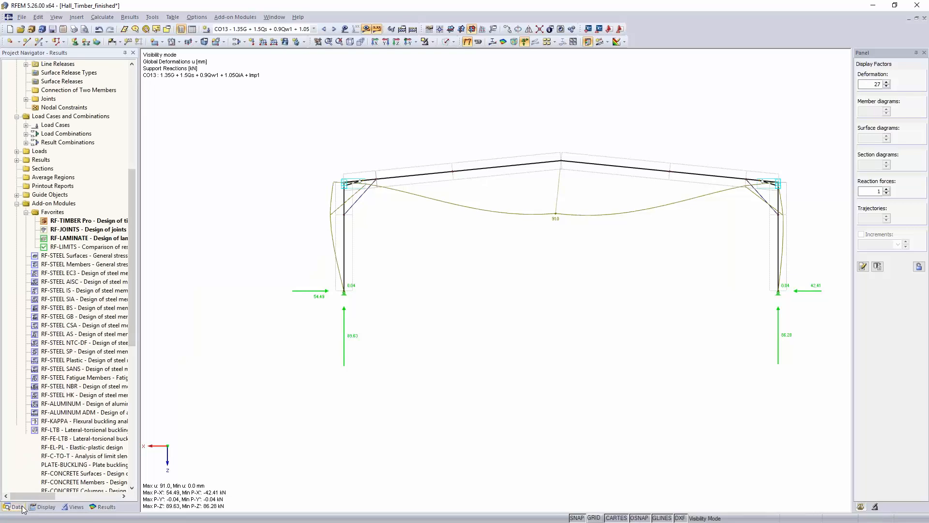
double_click(80, 230)
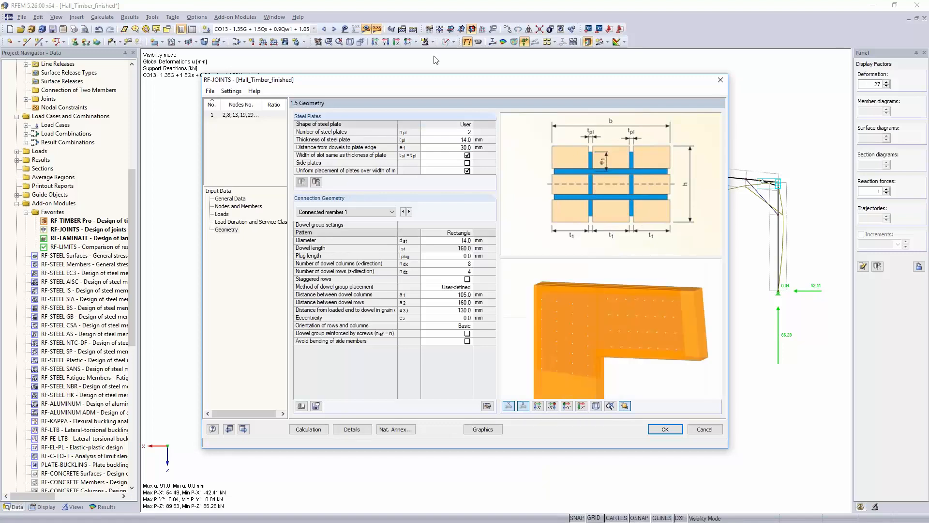
left_click(450, 132)
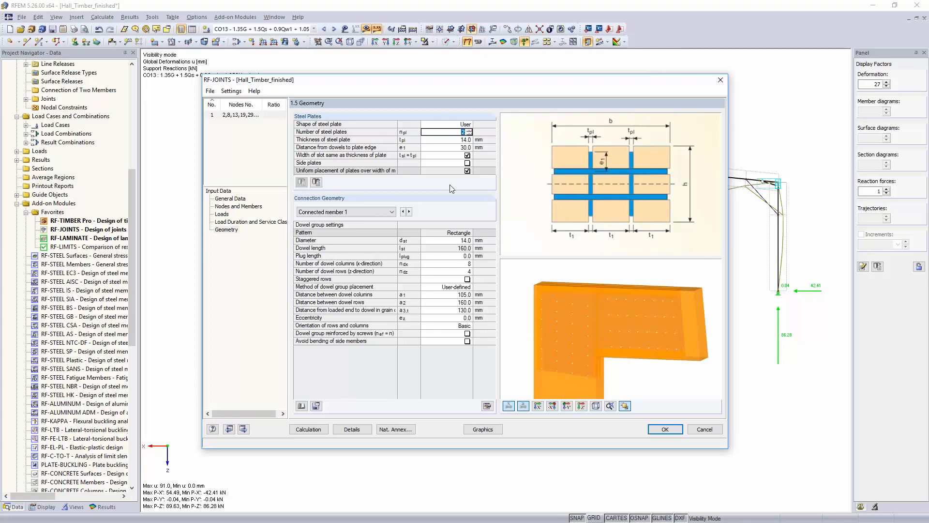
type("1")
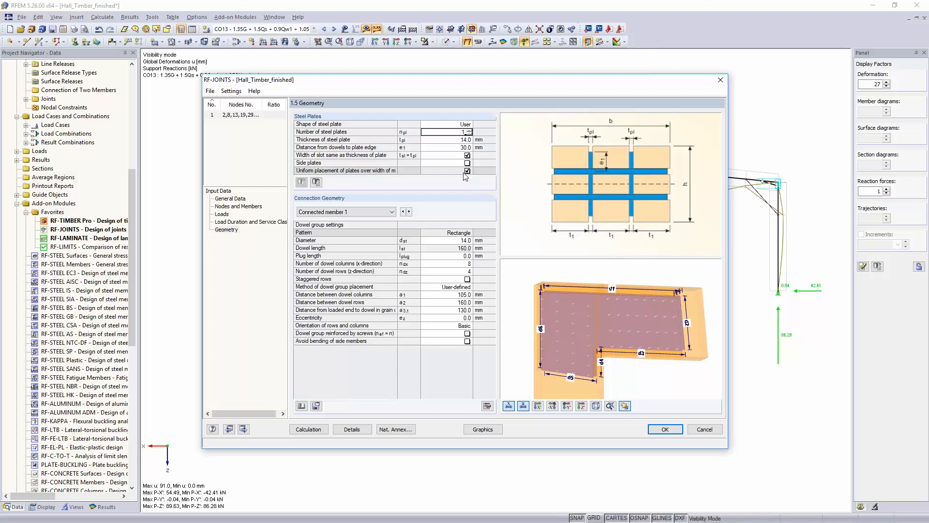
left_click(448, 140)
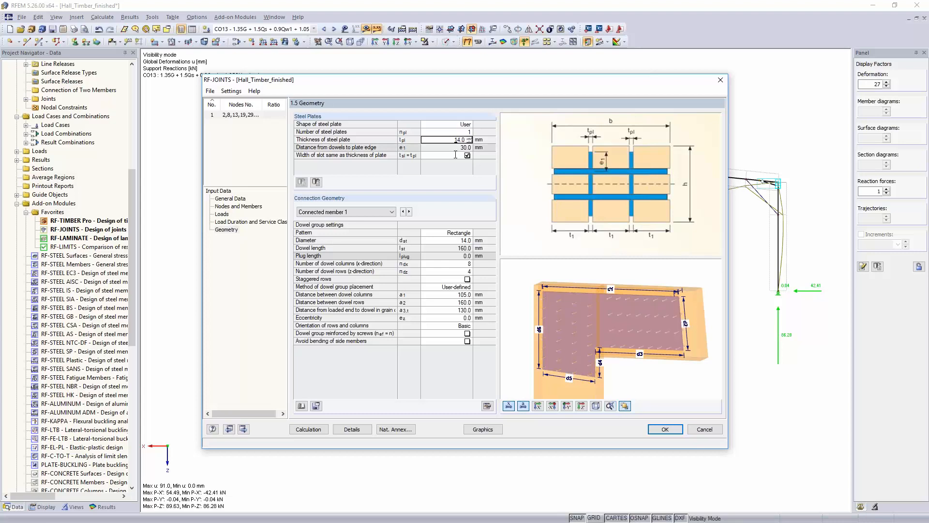
Set the dowel diameter to 18 mm for both Connected member 1 and the main member
left_click(448, 240)
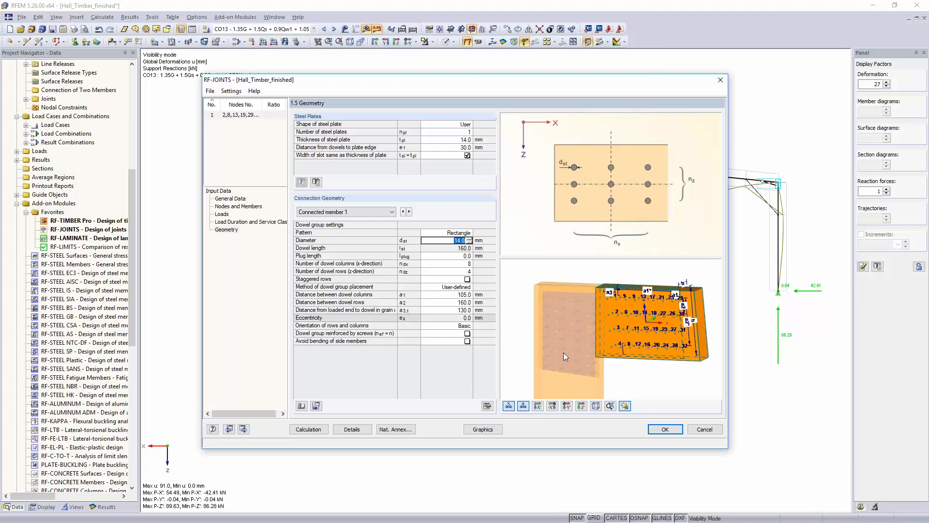
type("18")
key("Return")
left_click(402, 212)
left_click(449, 240)
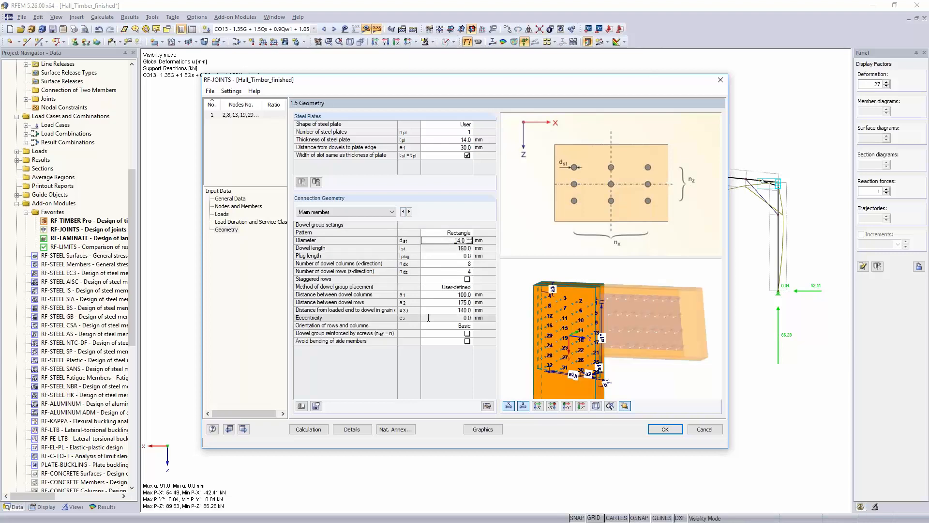
key("Return")
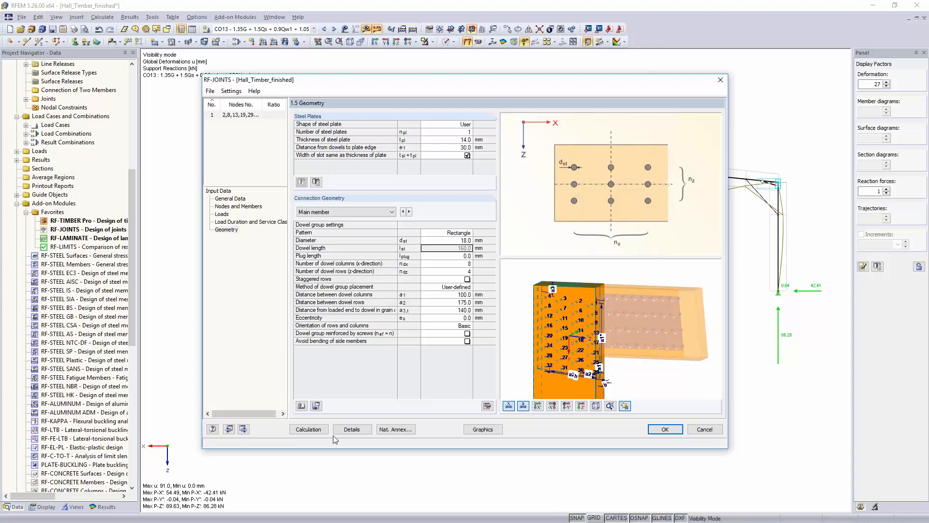
Recalculate the joint design and review the steel plate, dowel group and timber cross-section checks for the main member and Connected Member No. 1
left_click(312, 429)
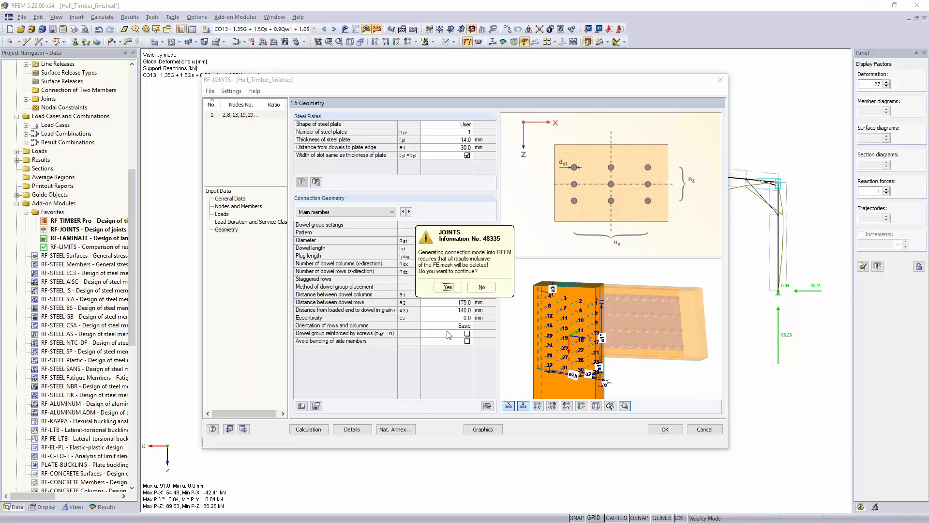
left_click(448, 288)
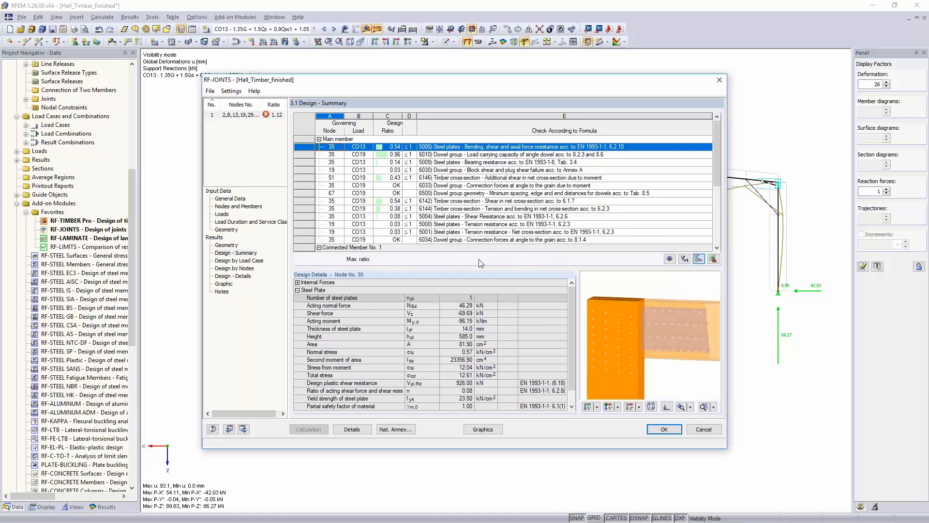
left_click(432, 155)
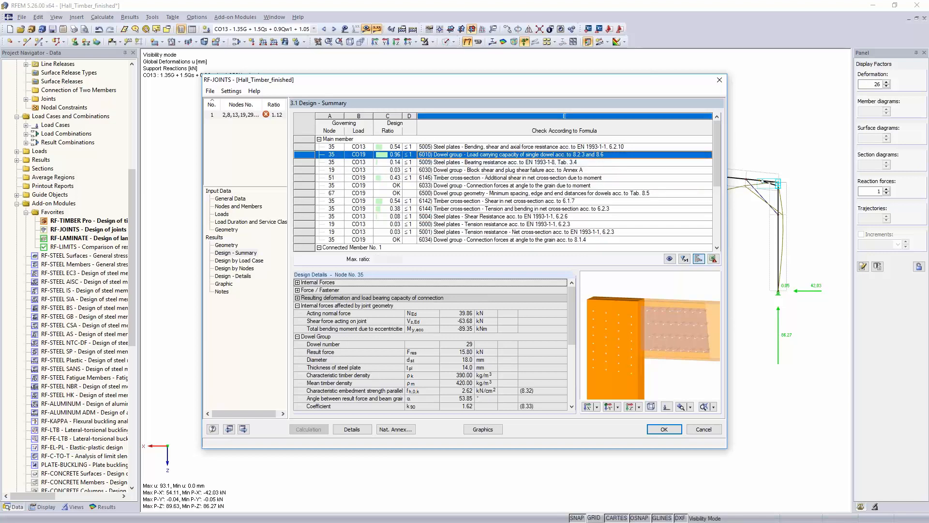
left_click(392, 147)
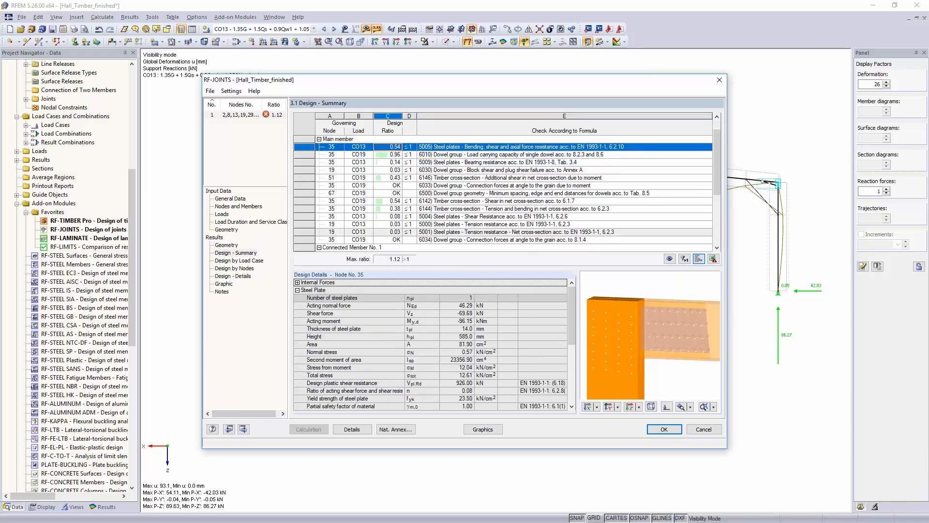
scroll(462, 232, "down", 2)
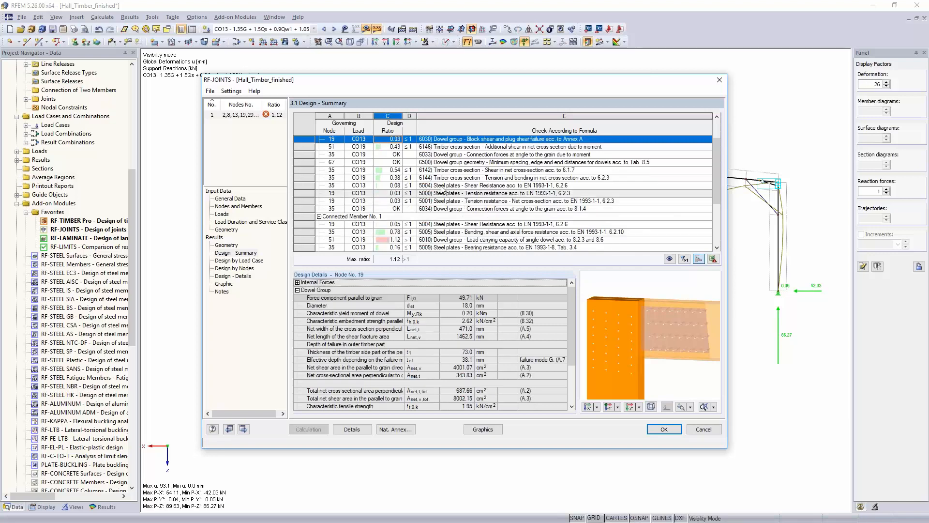
left_click(450, 171)
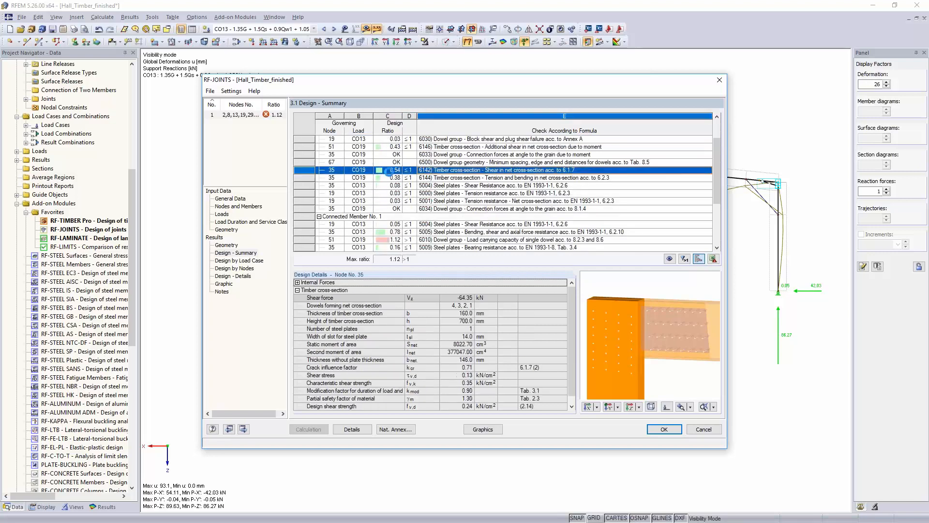
left_click(447, 241)
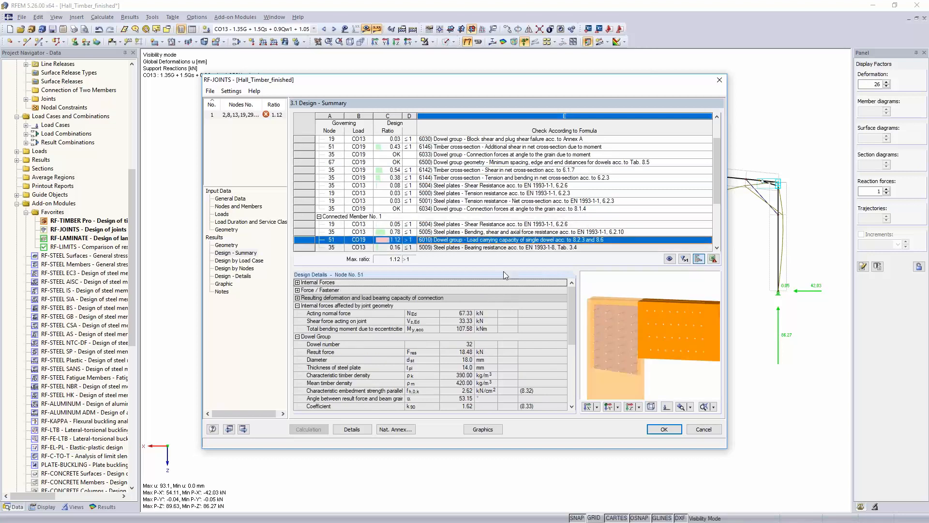
Reinforce the dowel group of Connected member 1 with screws and specify the reinforcement parameters manually
left_click(231, 230)
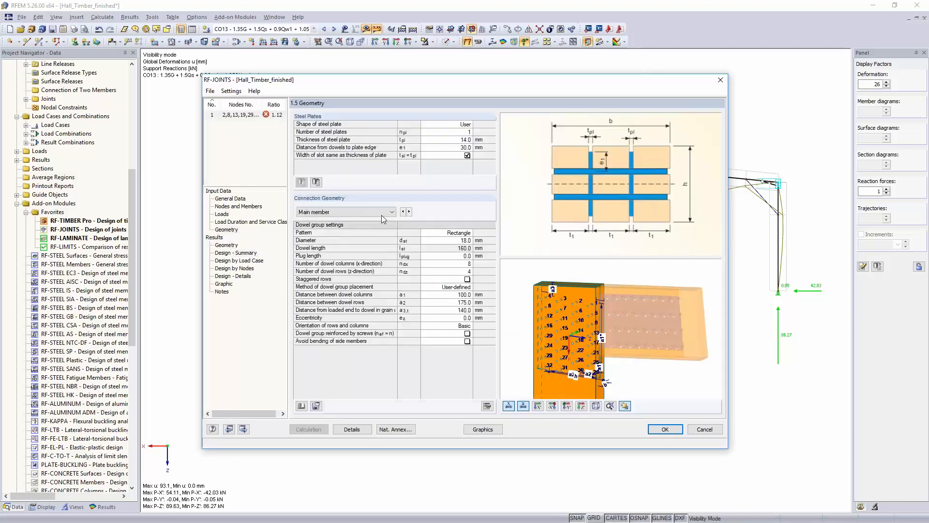
left_click(409, 212)
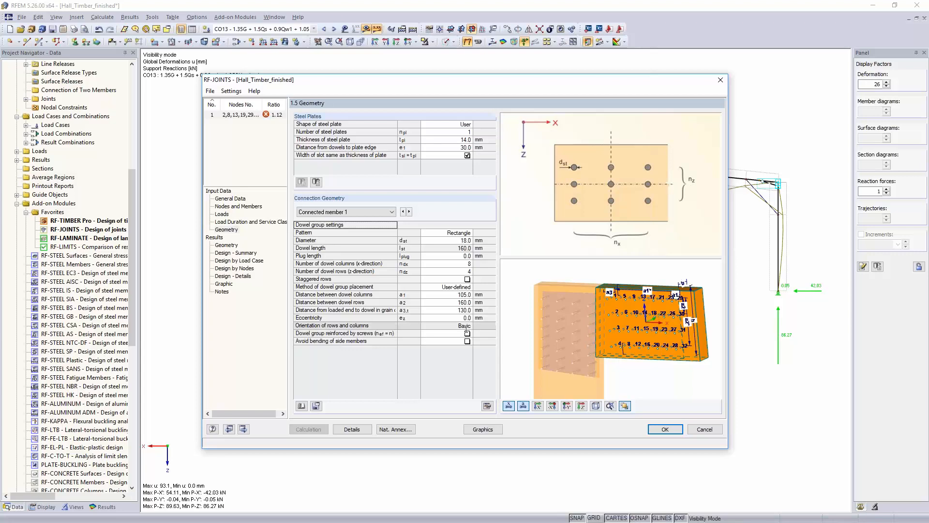
left_click(467, 334)
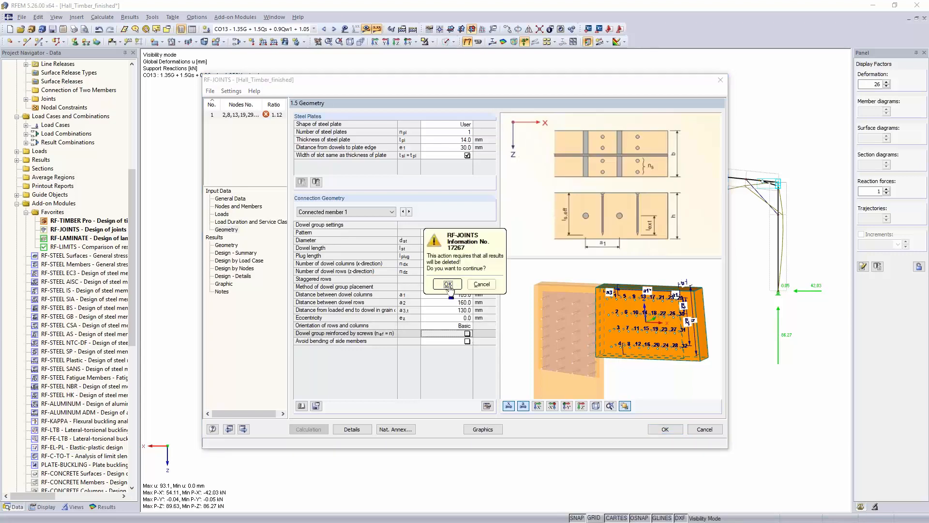
scroll(462, 330, "down", 1)
left_click(456, 319)
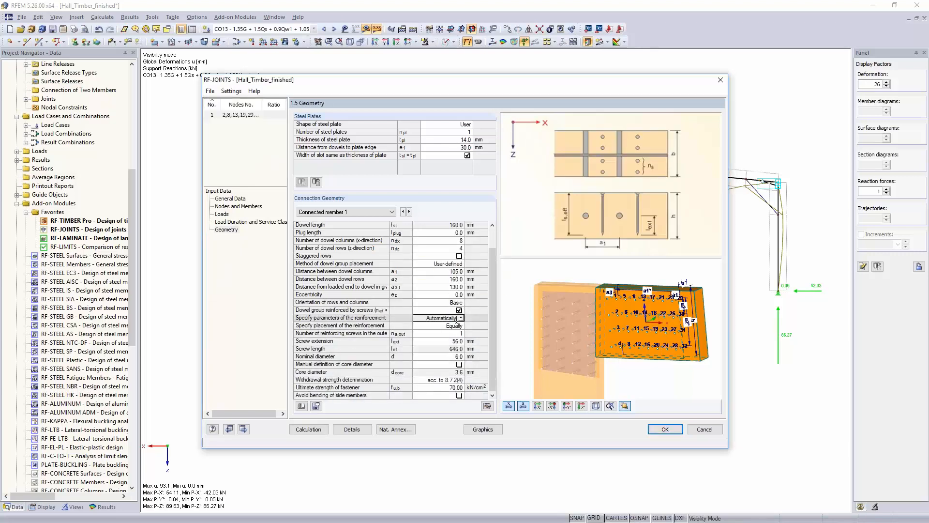
left_click(461, 318)
left_click(440, 334)
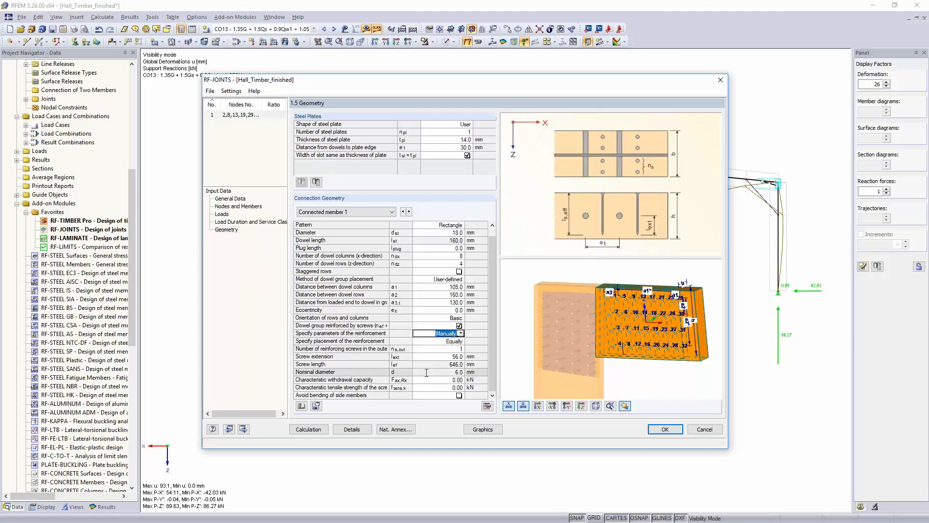
Set the screw extension to 10 mm and both characteristic withdrawal capacity and tensile strength to 12.5 kN, and enable avoiding bending of side members
left_click(448, 356)
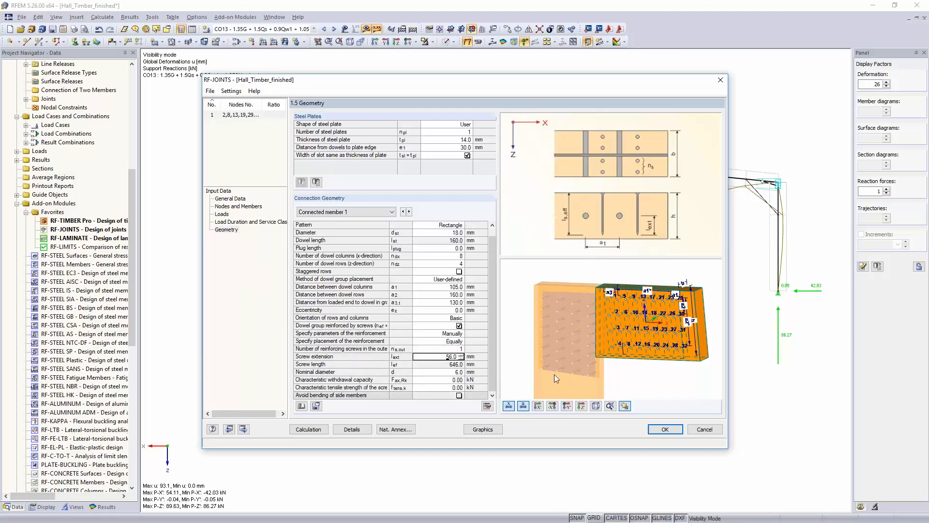
scroll(617, 281, "up", 5)
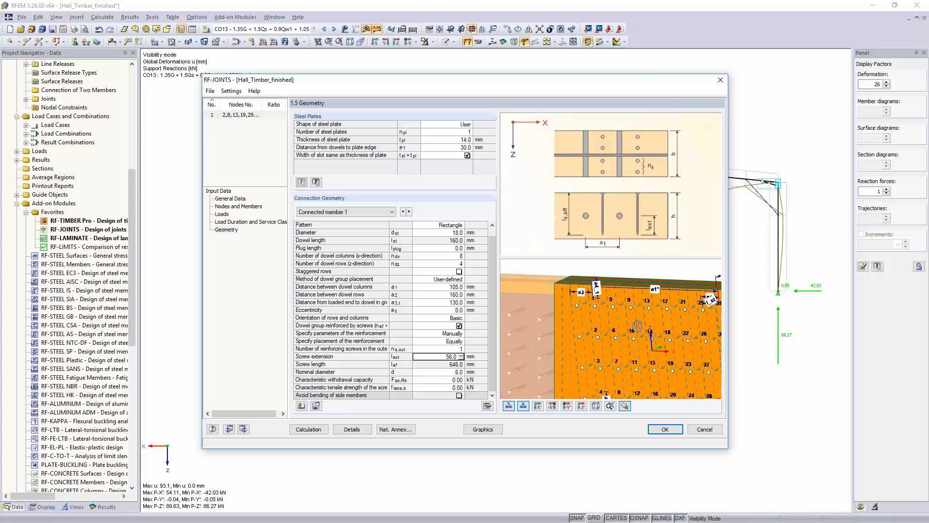
scroll(617, 282, "down", 1)
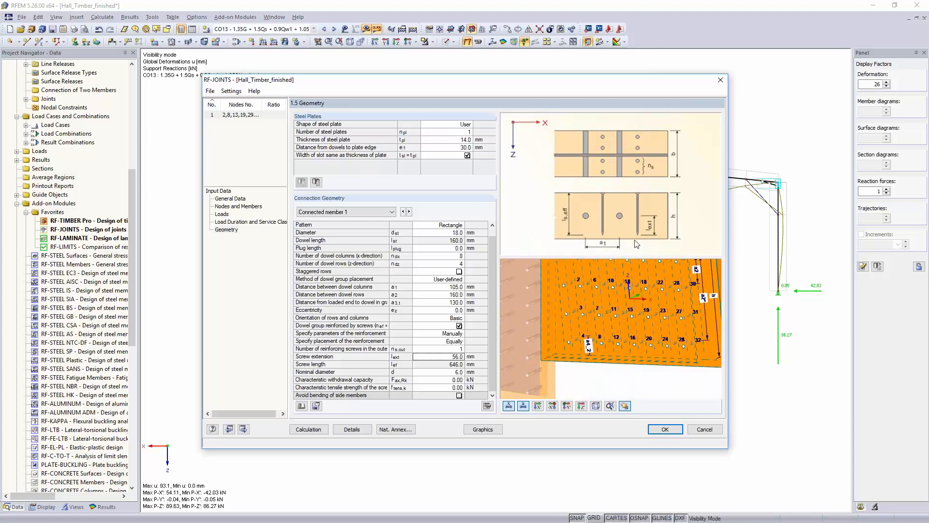
left_click(438, 357)
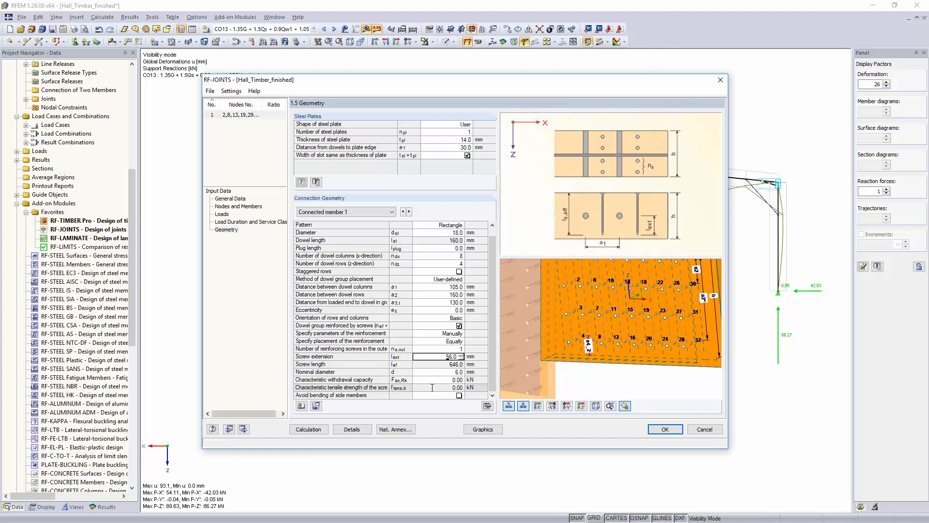
key("Return")
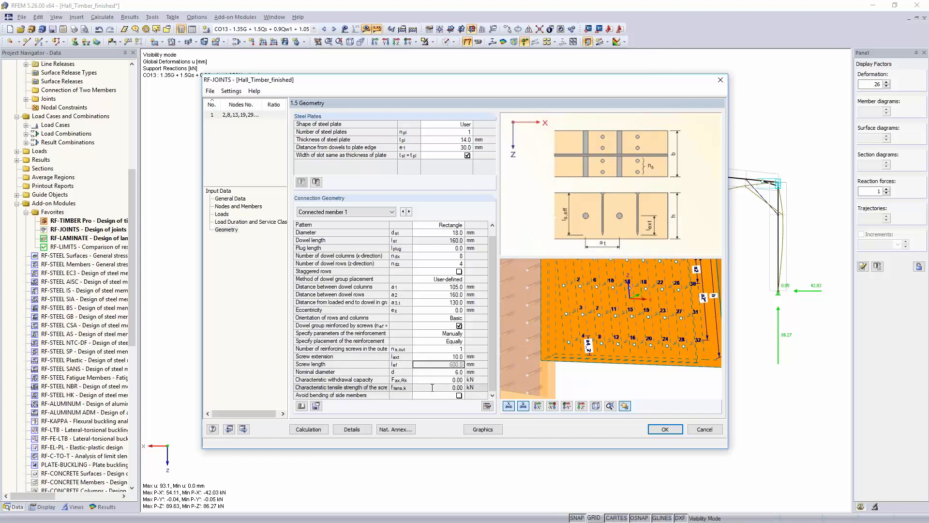
key("Return")
key("Return")
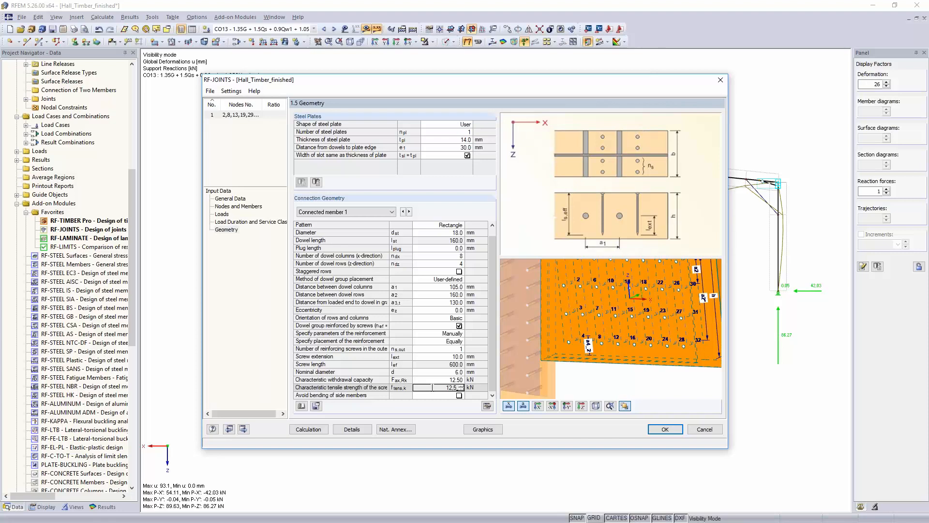
key("Return")
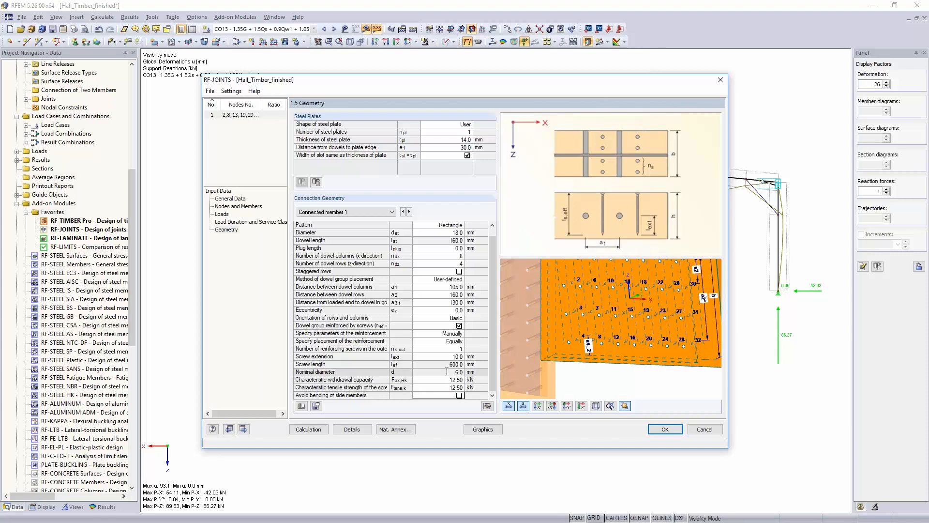
left_click(459, 395)
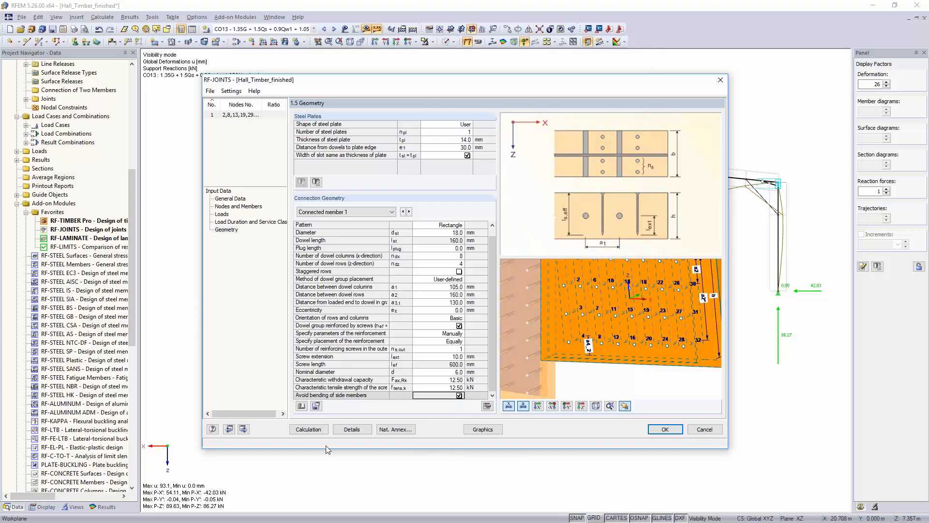
Recalculate the reinforced joint, accepting deletion of existing results, and review the single-dowel load-carrying check for Connected Member No. 1
left_click(310, 430)
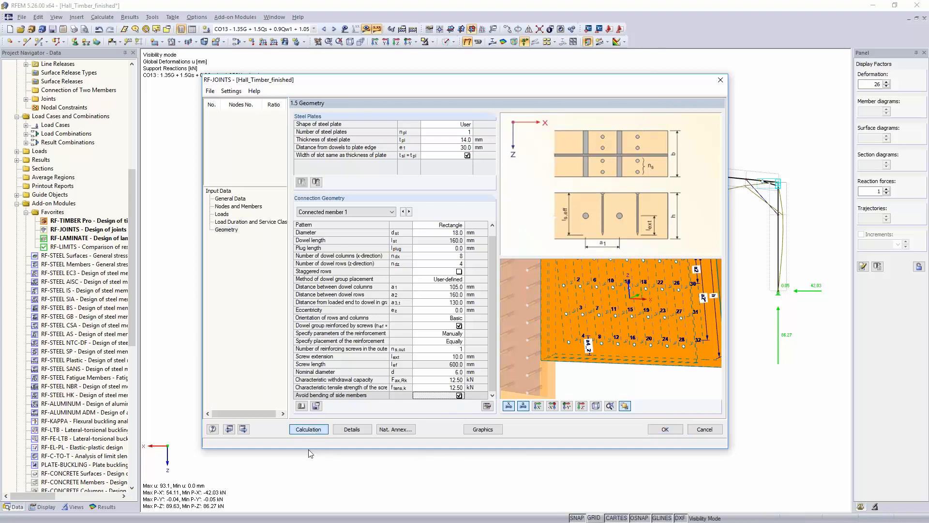
left_click(448, 288)
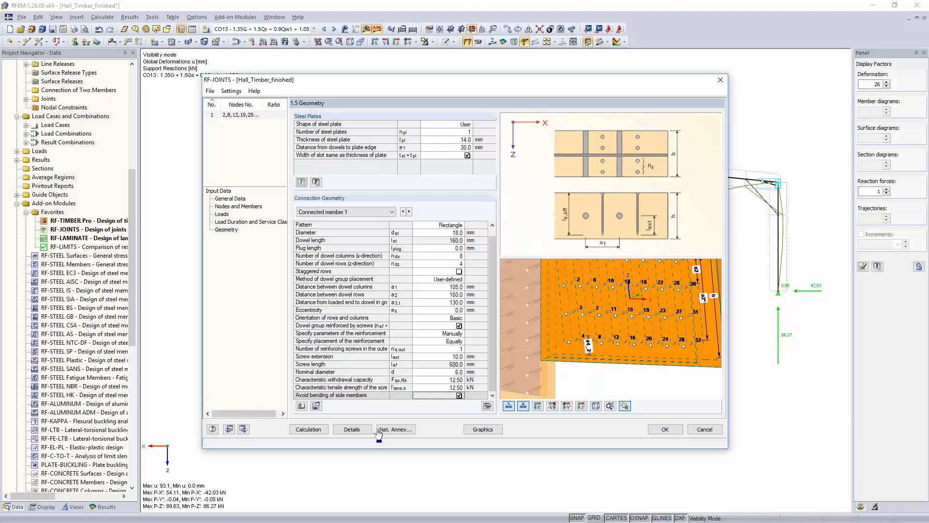
left_click(380, 430)
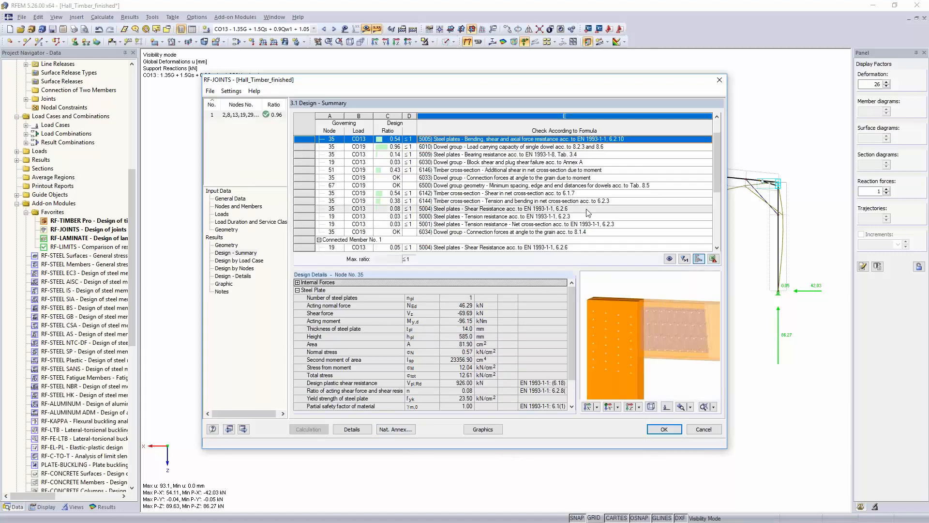
scroll(587, 211, "down", 3)
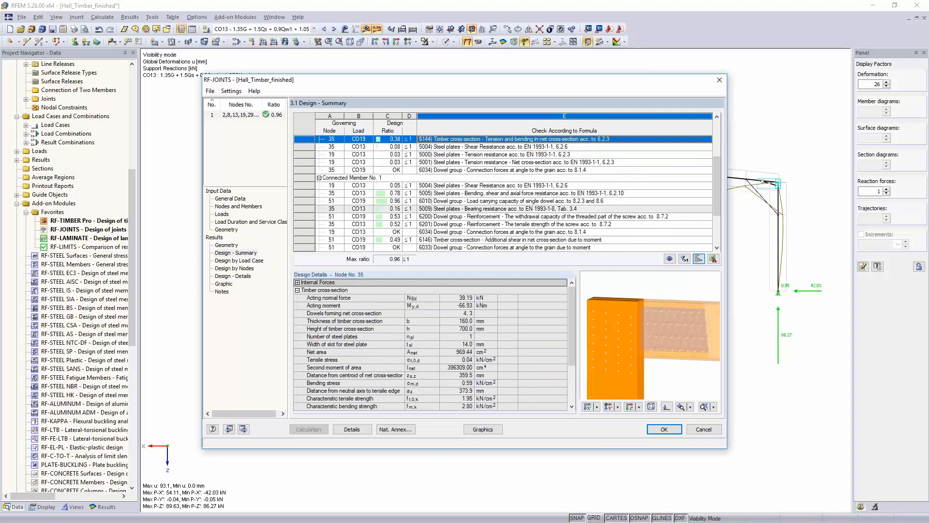
left_click(419, 202)
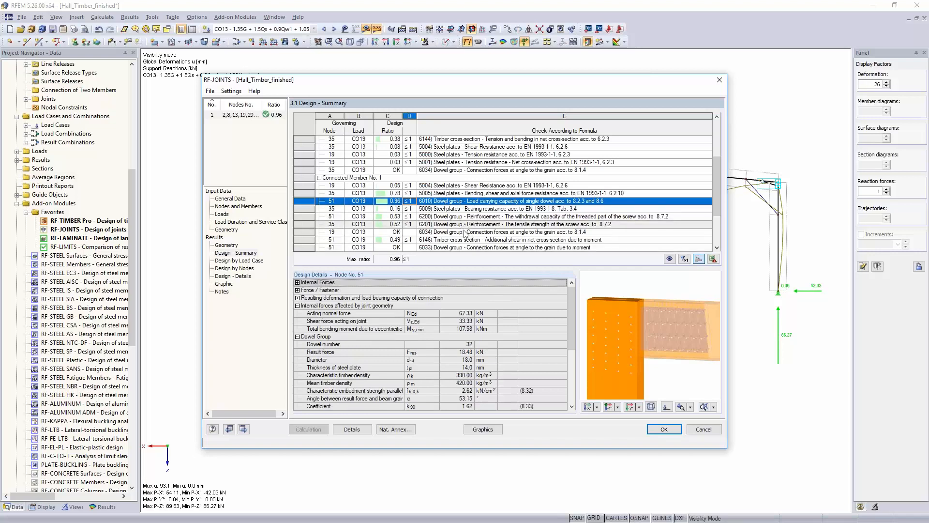
Examine the main member's dowel group slip moduli for SLS and ULS in the resulting joint geometry
left_click(227, 245)
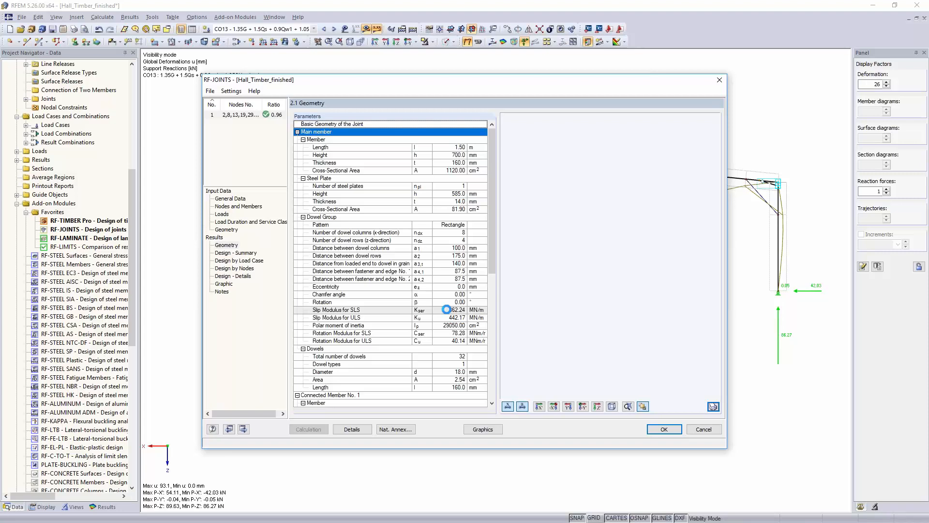
left_click(446, 310)
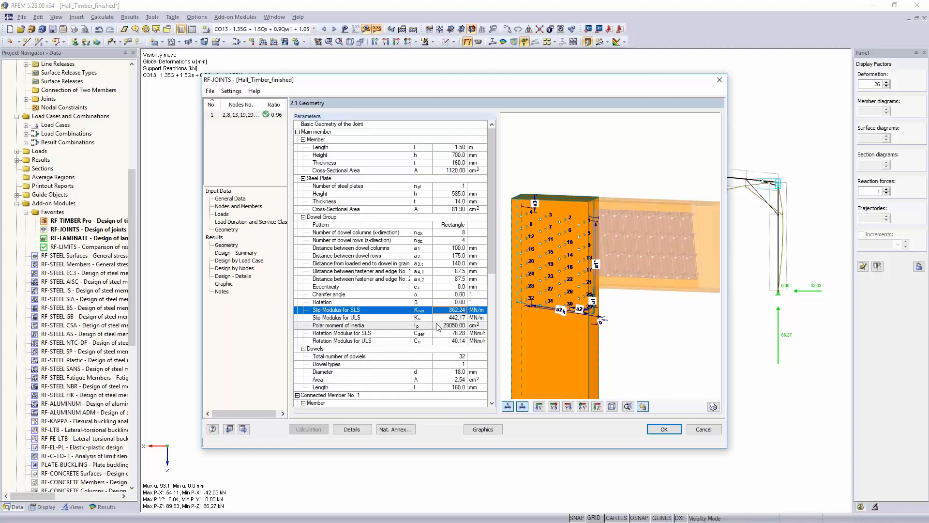
left_click(360, 318)
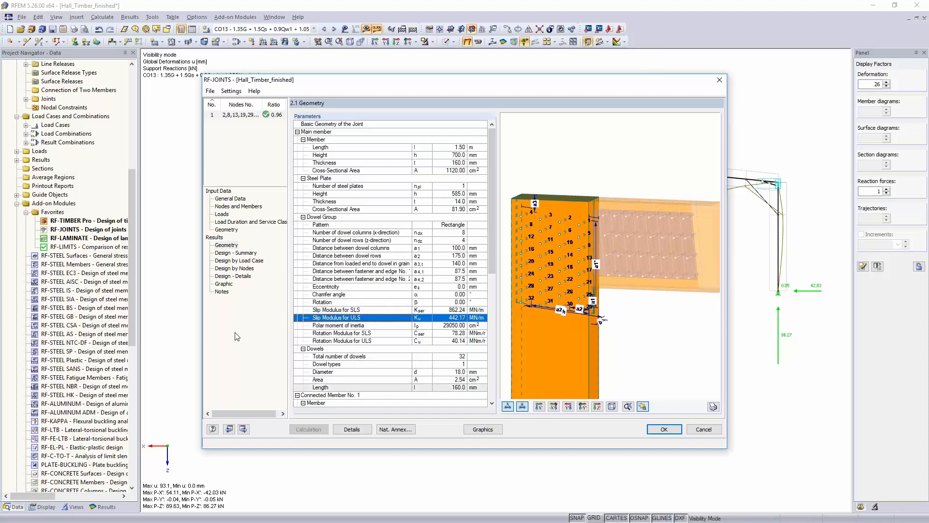
Switch the joint graphic to wireframe, hide the main and connected members, and inspect the steel plate as a solid model
left_click(224, 285)
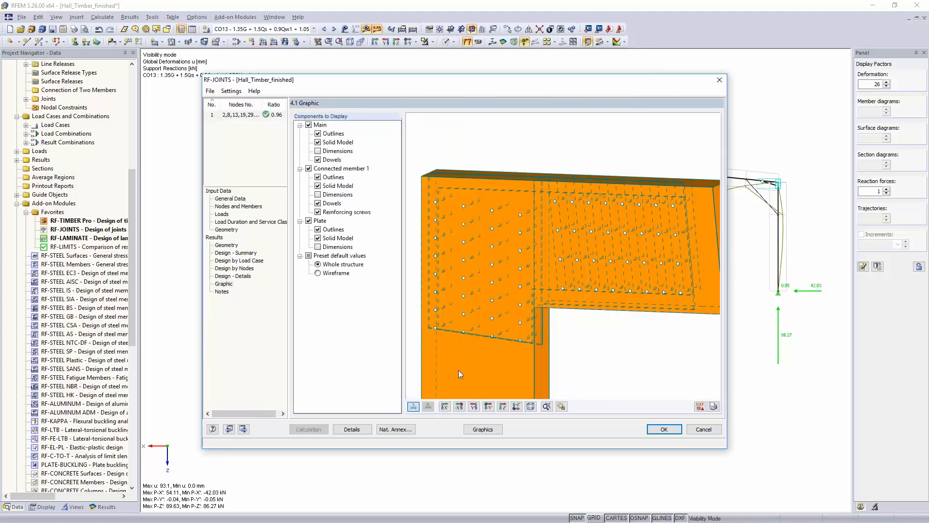
scroll(493, 297, "down", 2)
left_click(318, 273)
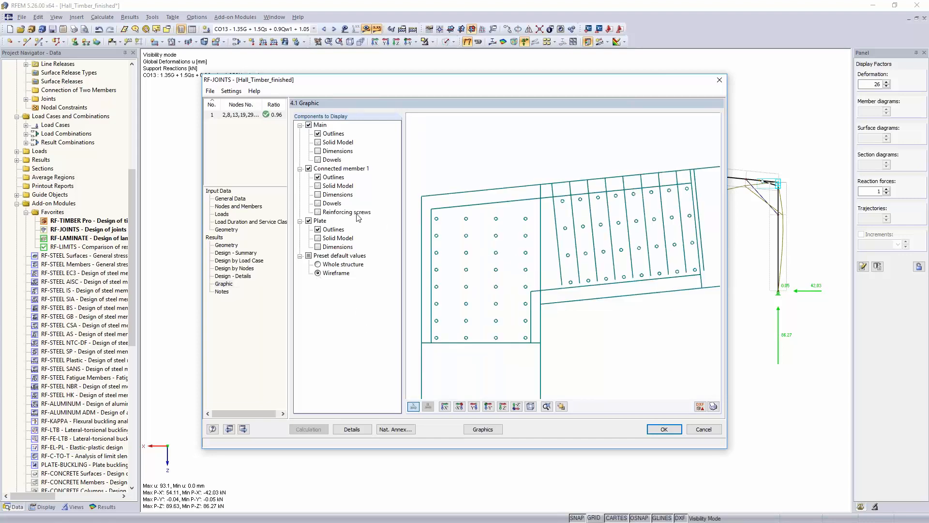
left_click(309, 168)
left_click(309, 124)
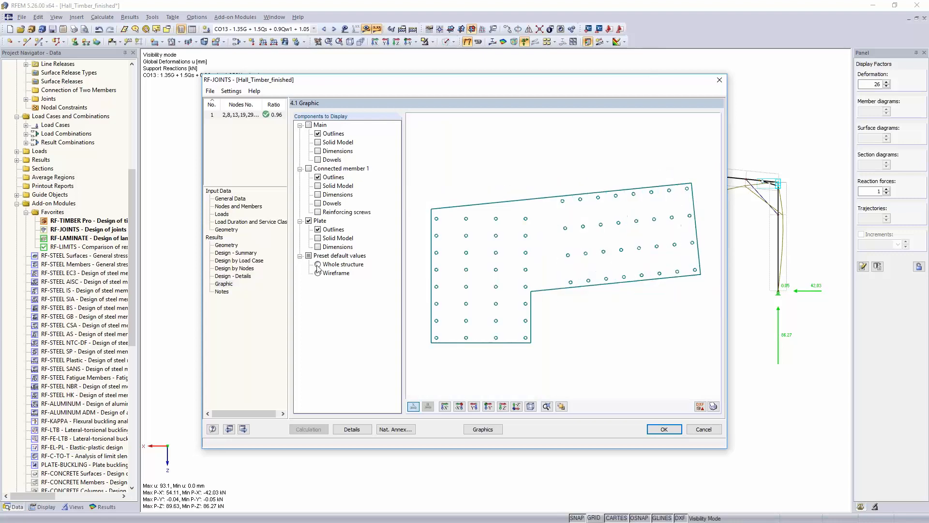
left_click(318, 238)
middle_click_drag(628, 268, 583, 188)
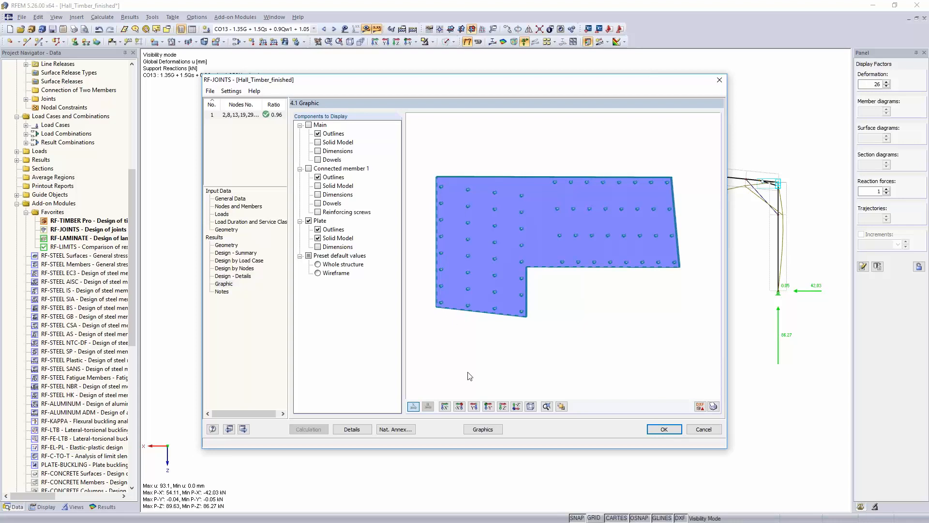
Close the joint design with its changes accepted and cancel visibility mode to show the whole hall
left_click(662, 438)
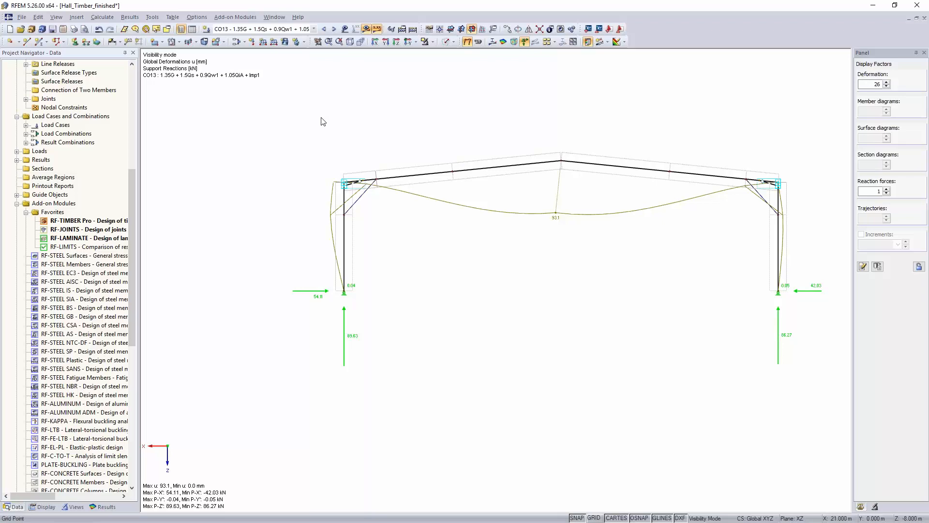
left_click(433, 43)
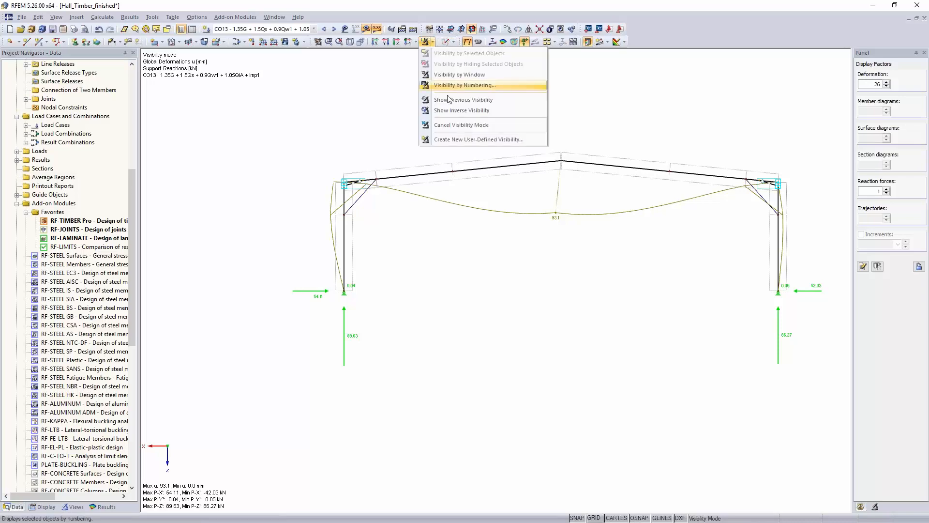
left_click(455, 130)
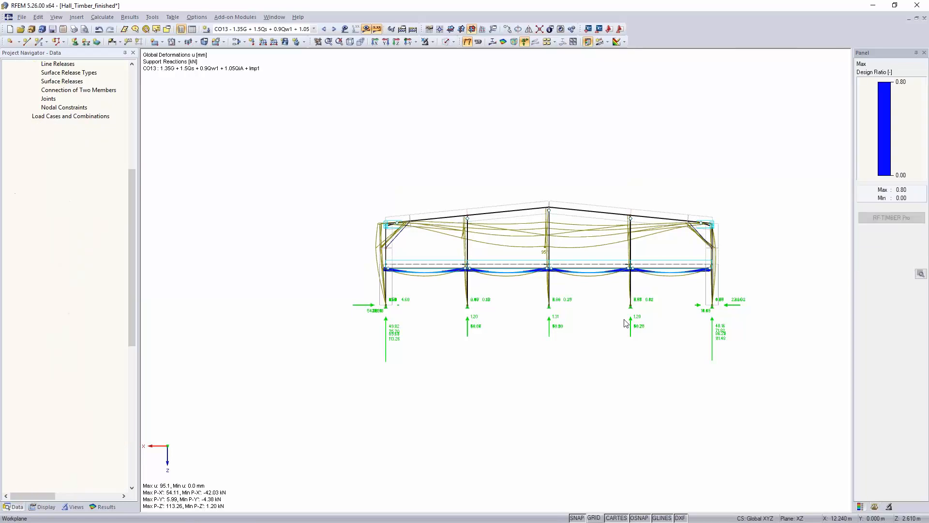
Open the RF-LIMITS add-on module and add load combination CO48 to the limit checks
middle_click_drag(623, 321, 421, 445, "ctrl")
scroll(516, 315, "up", 6)
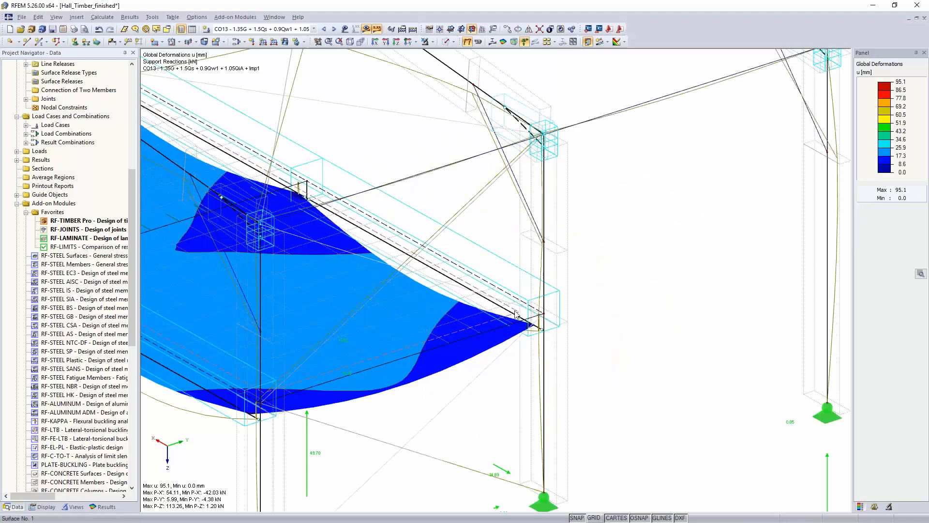
scroll(516, 314, "down", 3)
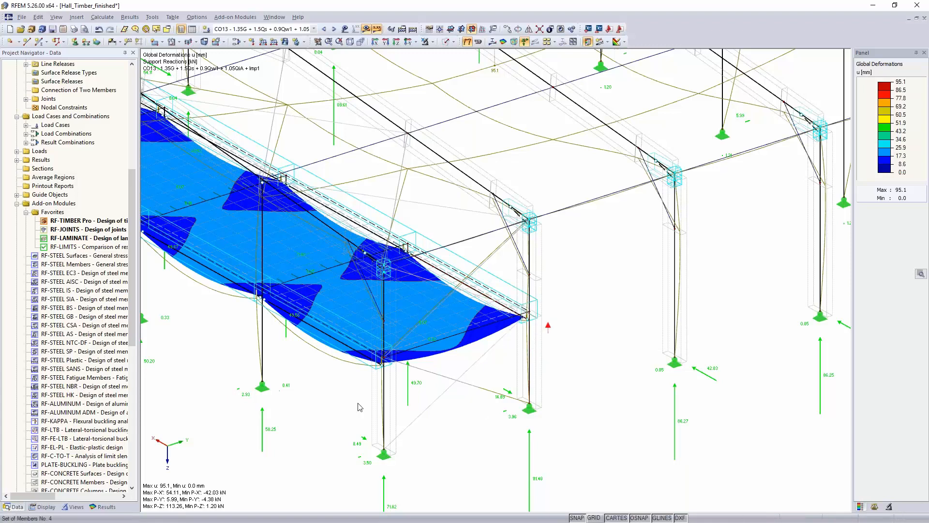
double_click(63, 247)
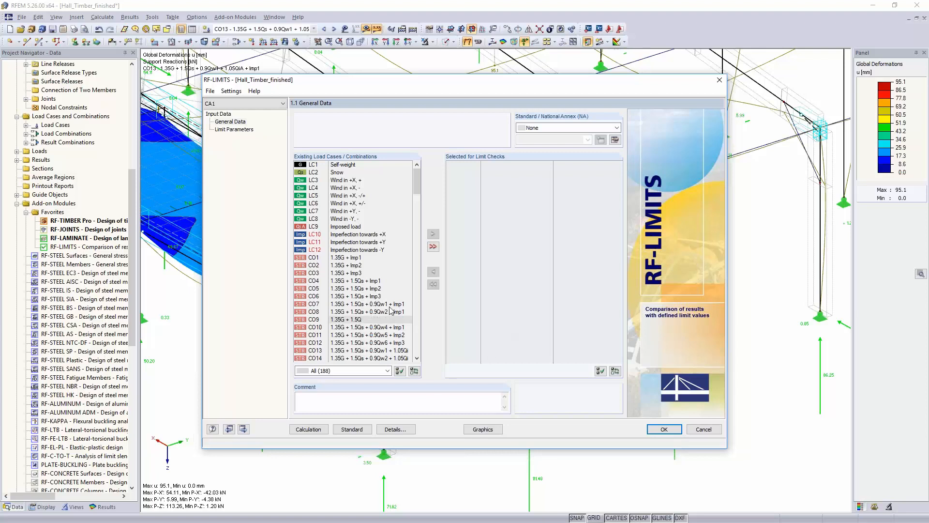
scroll(382, 288, "down", 10)
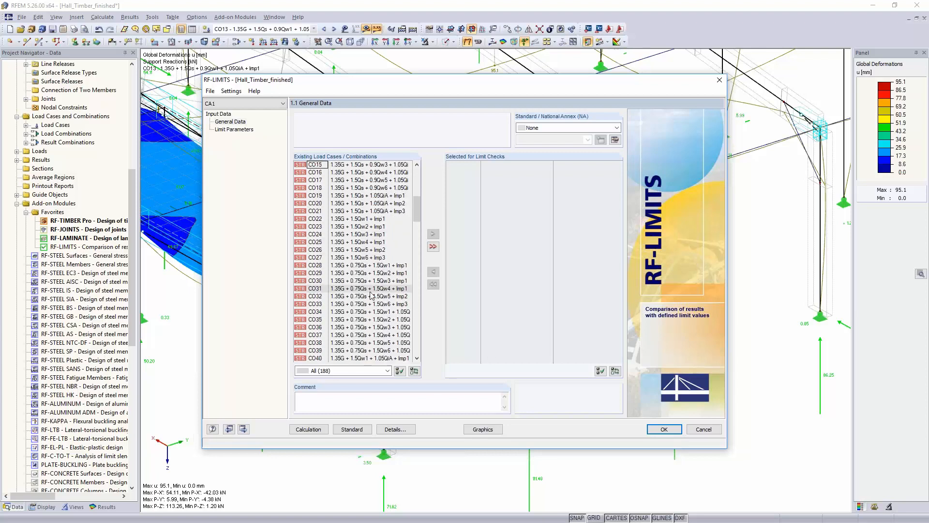
scroll(371, 295, "down", 3)
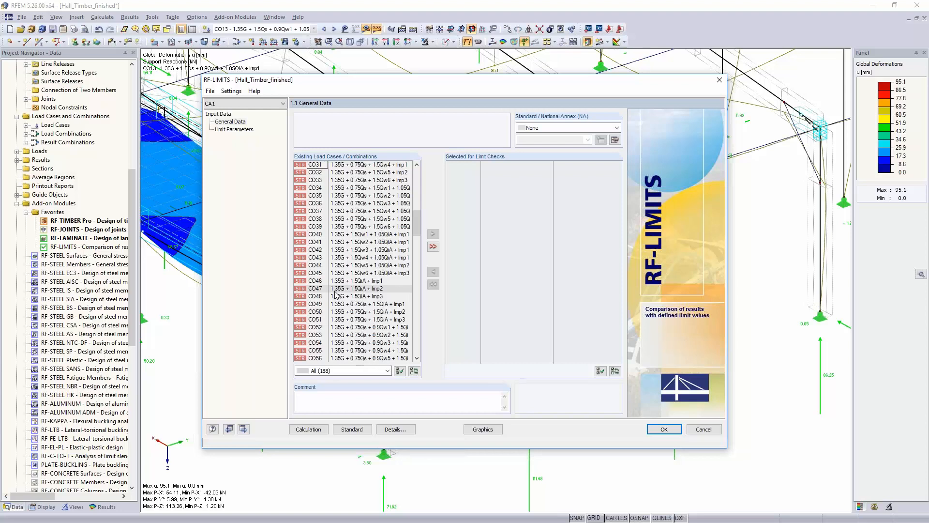
double_click(335, 296)
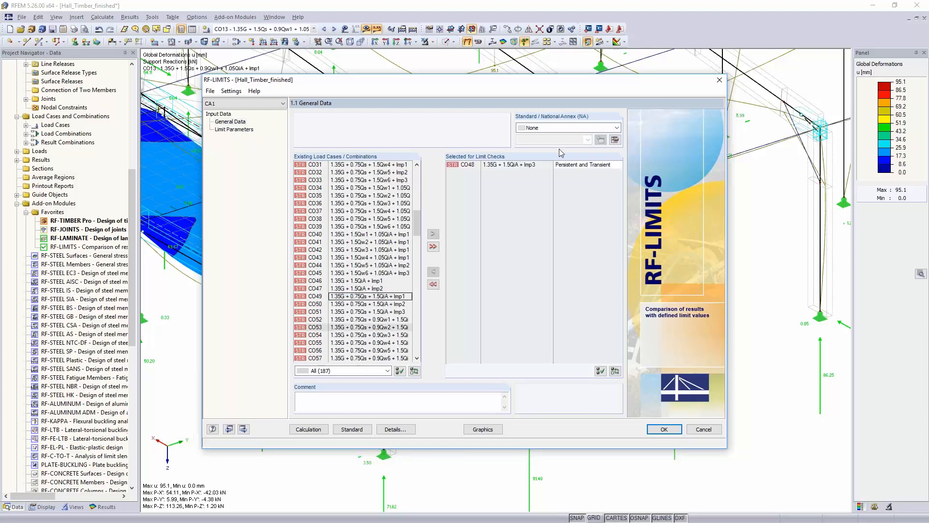
Set the design standard to EN 1995-1-1:2004-11 with the German DIN national annex
left_click(565, 127)
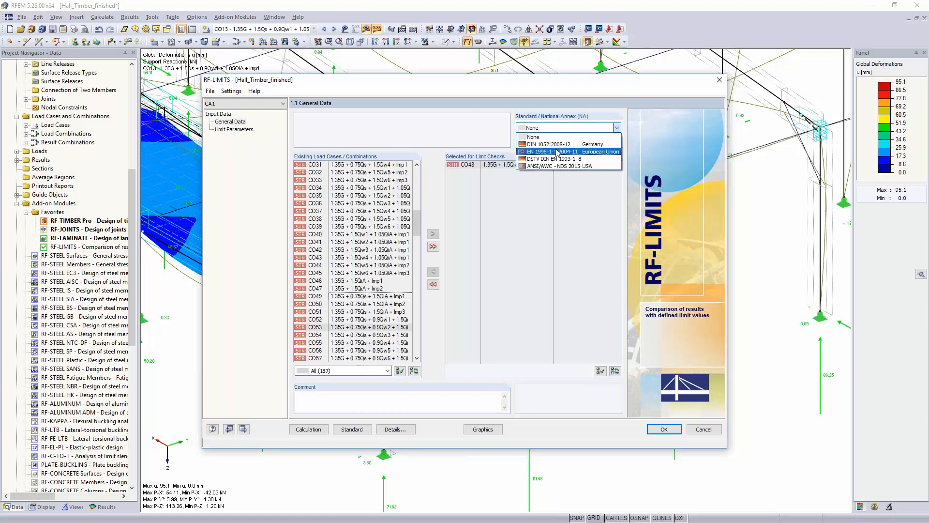
left_click(559, 150)
left_click(556, 140)
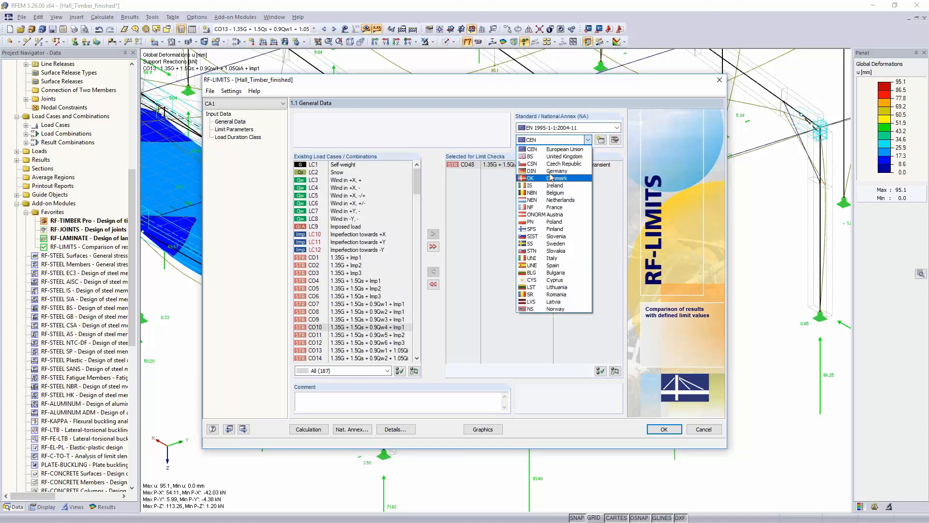
left_click(551, 172)
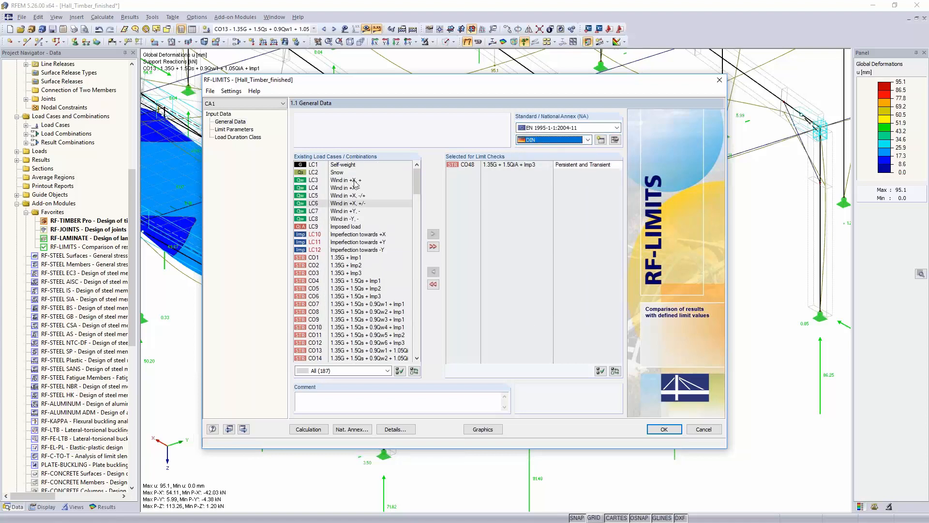
Open the limit library for the first limit, filter it to nodal supports, and review the available manufacturer groups
left_click(245, 129)
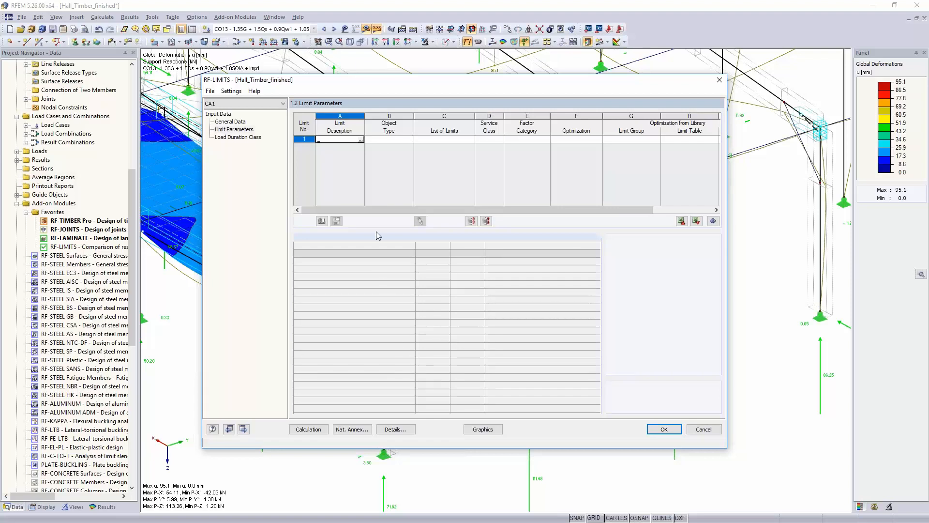
left_click(360, 140)
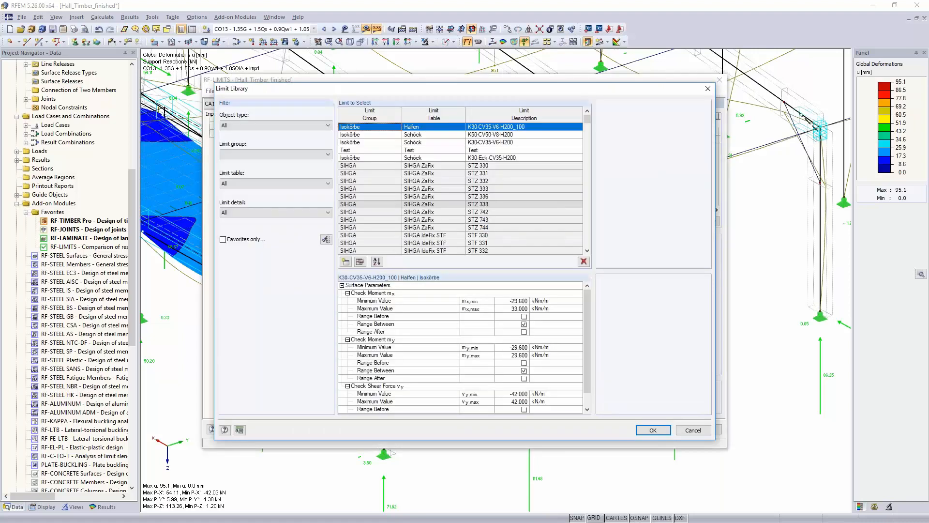
left_click(309, 126)
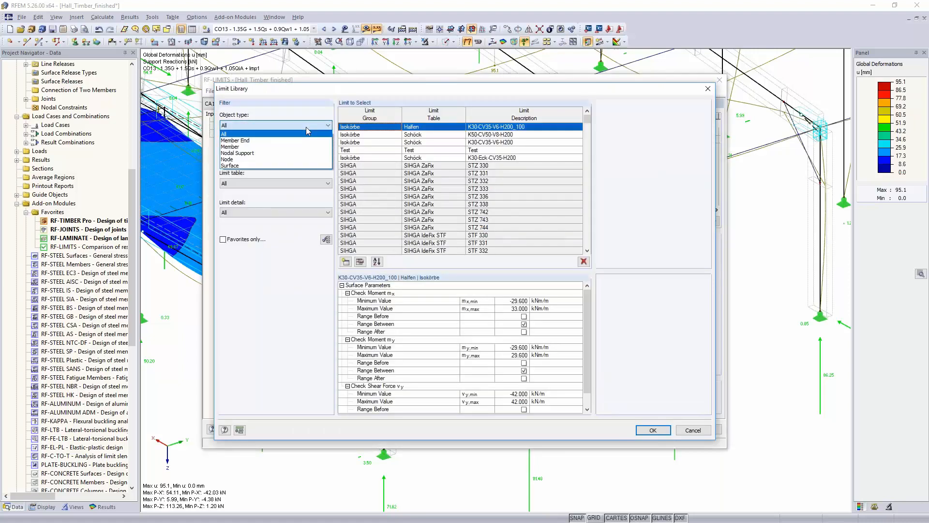
left_click(294, 156)
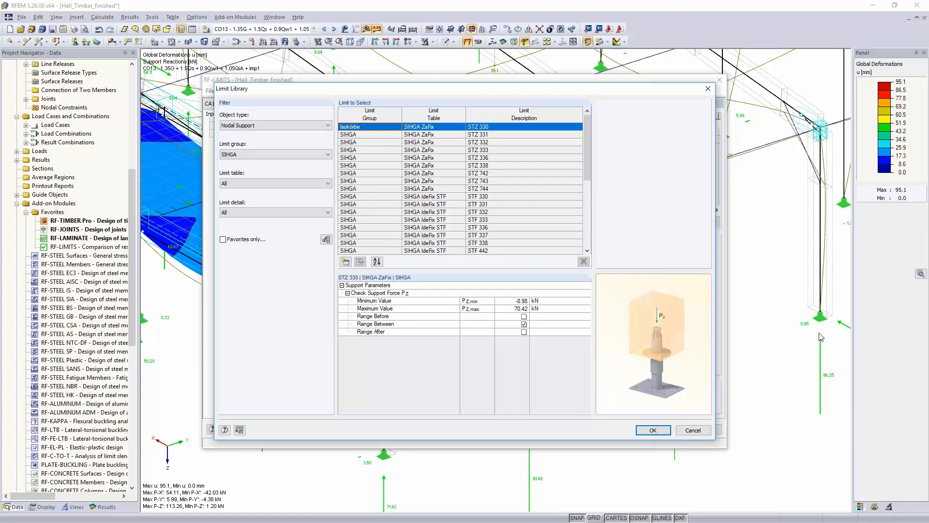
left_click(293, 154)
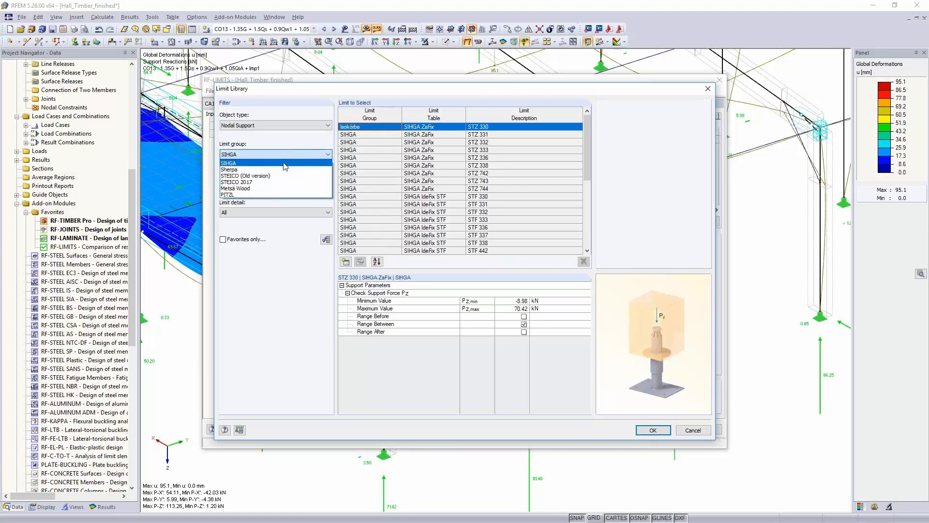
left_click(337, 96)
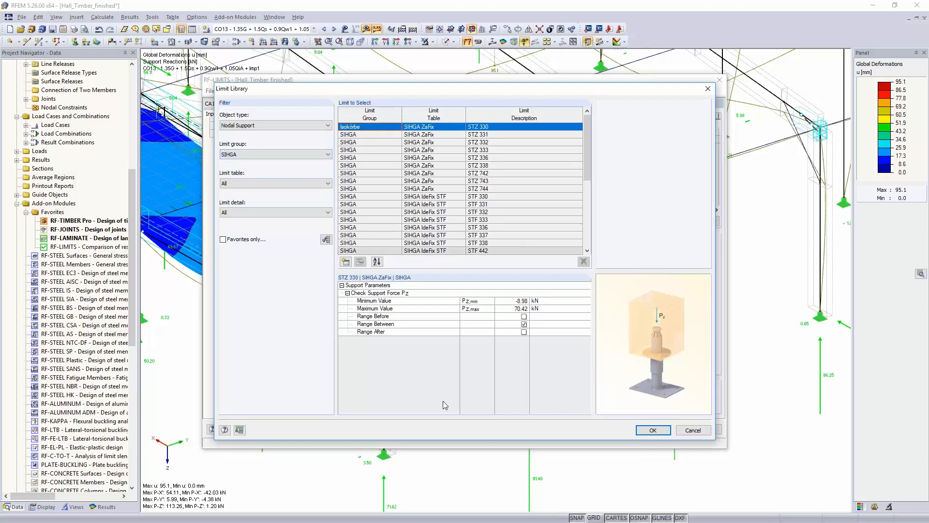
Examine the support force and moment checks offered for a new user-defined nodal support limit, and discard it
left_click(345, 262)
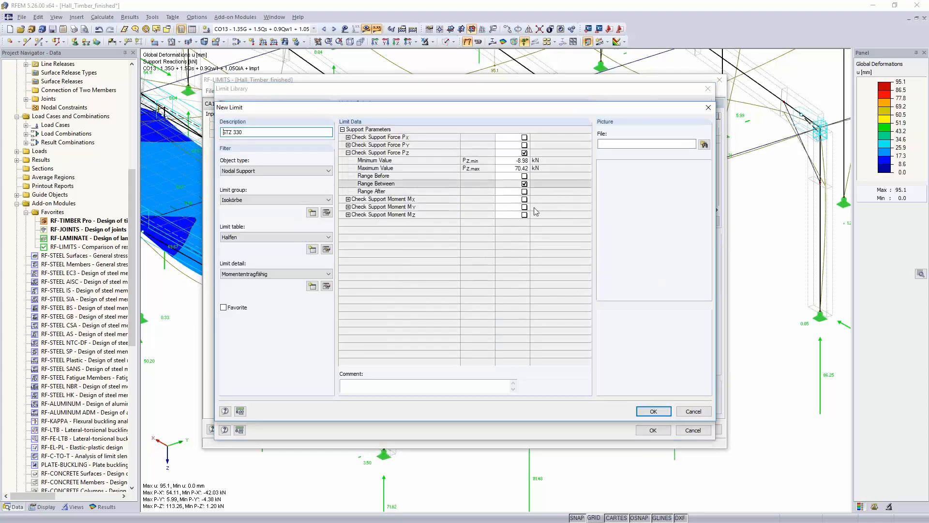
left_click(535, 215)
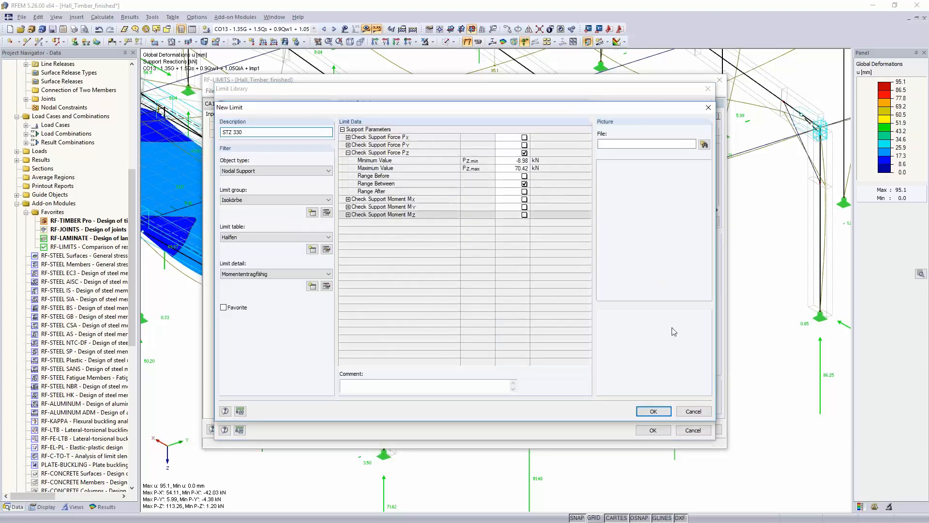
left_click(694, 412)
Filter the limit library to member end connectors from the SIHGA group
left_click(298, 127)
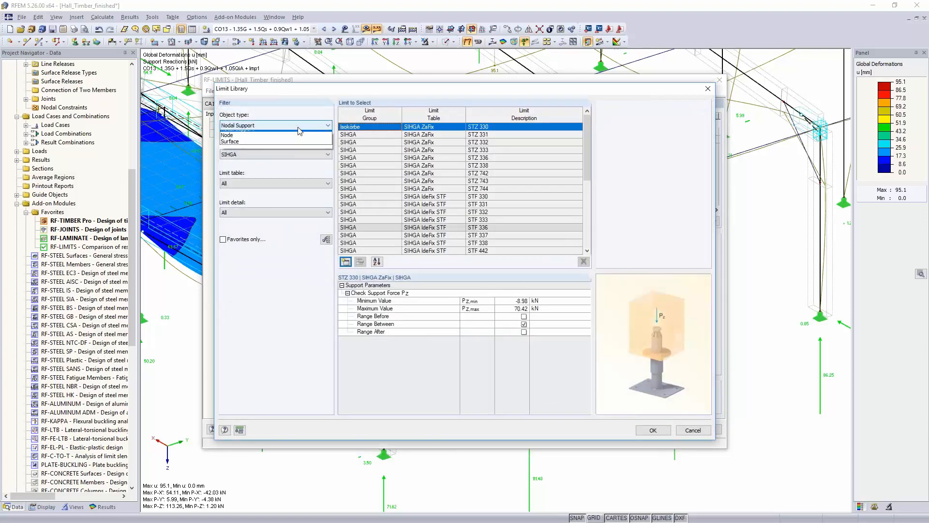
left_click(297, 144)
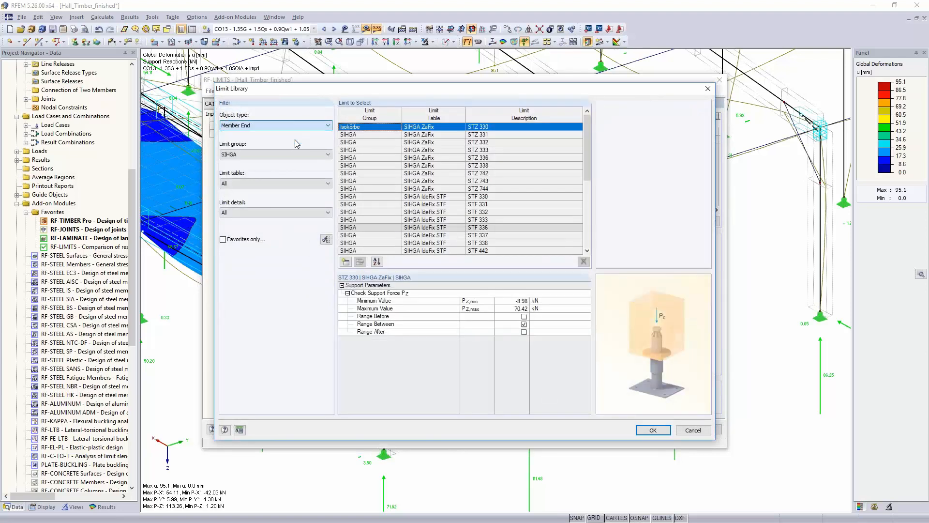
left_click(296, 154)
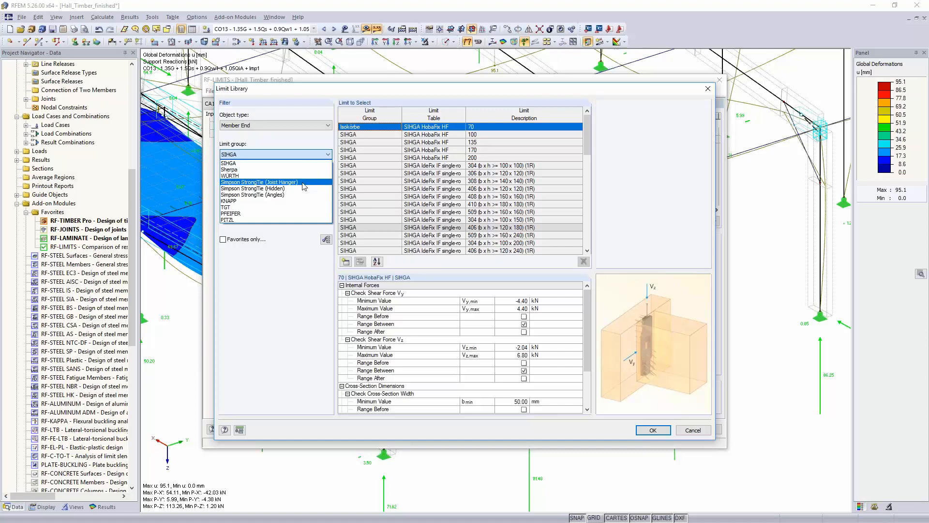
left_click(297, 164)
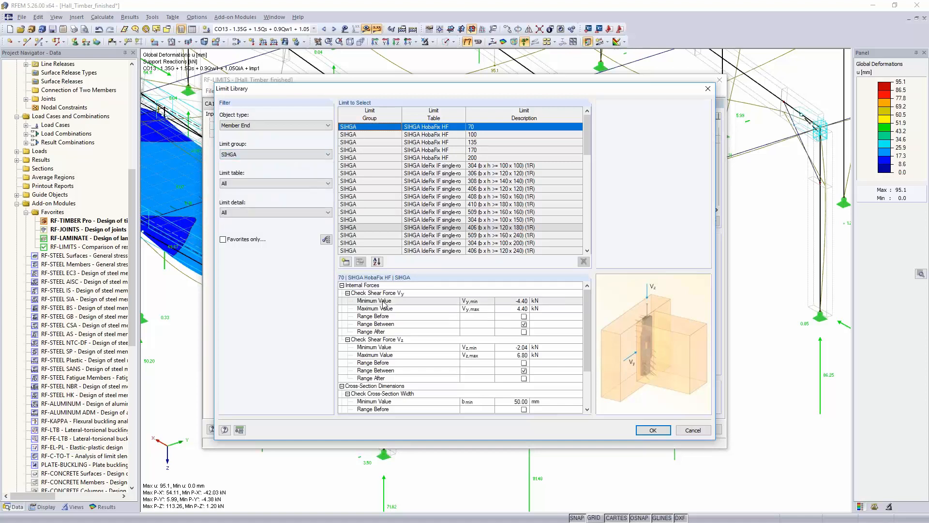
Choose the SIHGA HobaFix HF 200 connector, review its shear force and cross-section limits, and assign it as limit 1
left_click(446, 157)
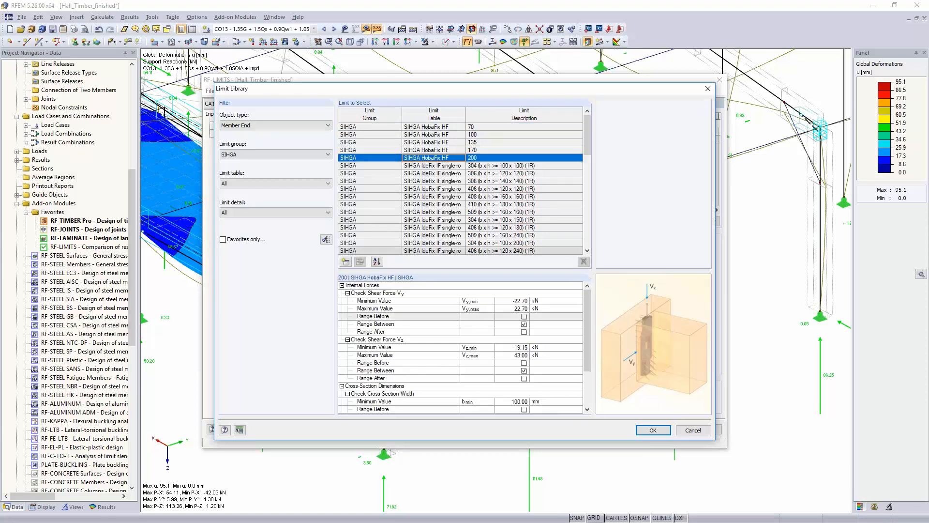
scroll(549, 355, "down", 2)
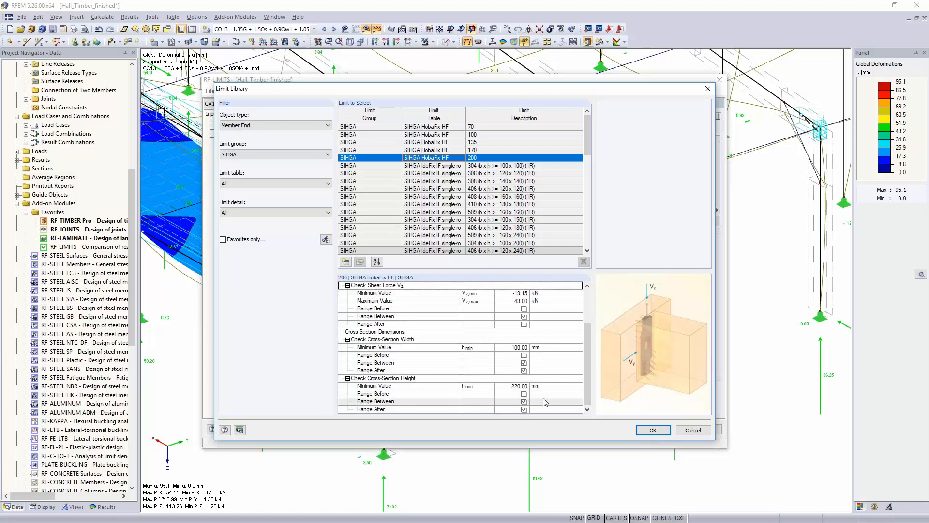
scroll(546, 401, "up", 2)
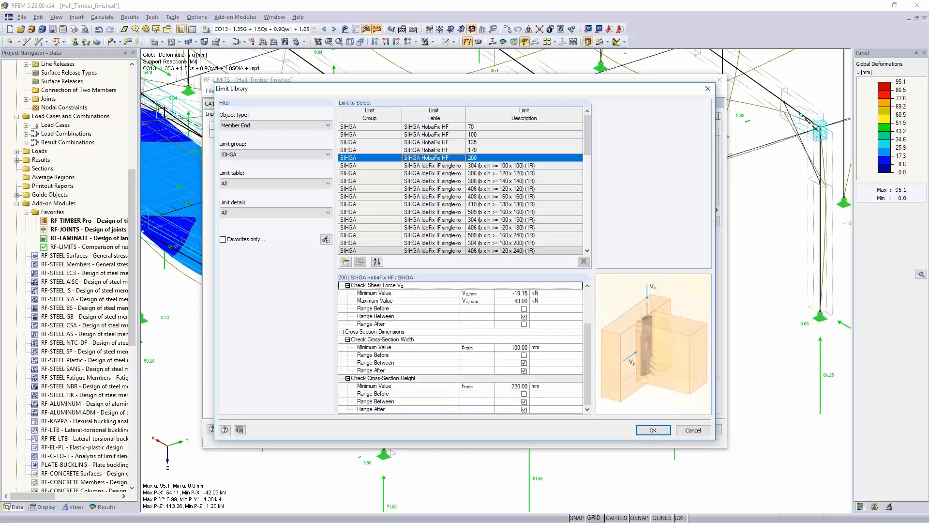
left_click(652, 430)
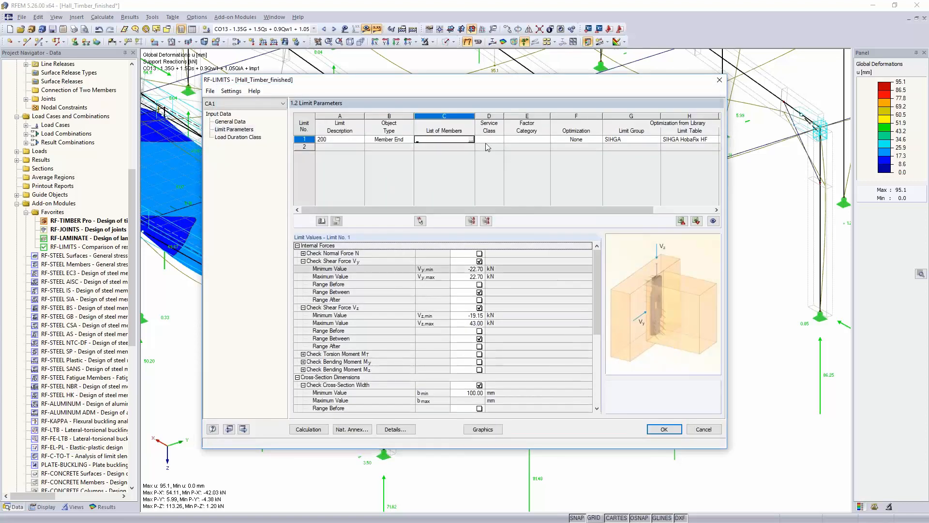
Assign limit 1 to both ends of members 98, 100, 102 and 104 along the floor edge, picking them in the model
left_click(471, 139)
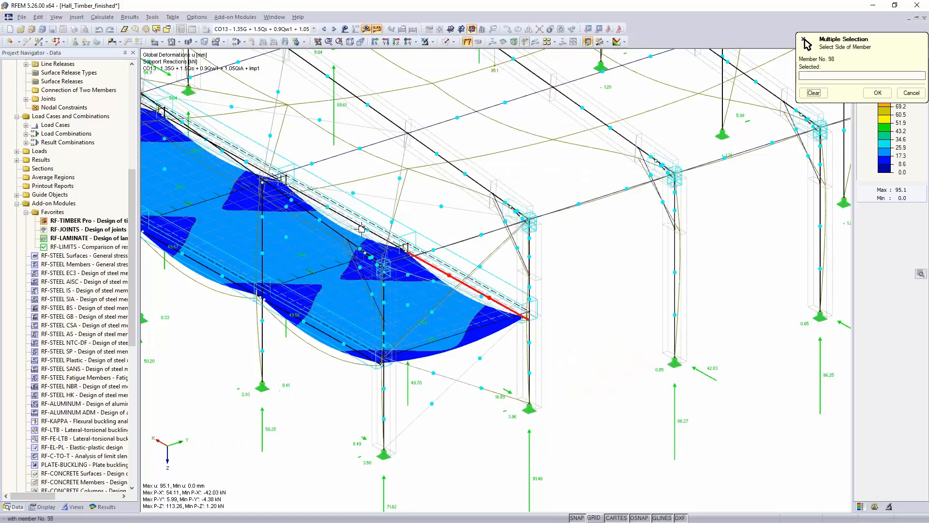
left_click(449, 275)
left_click(334, 209)
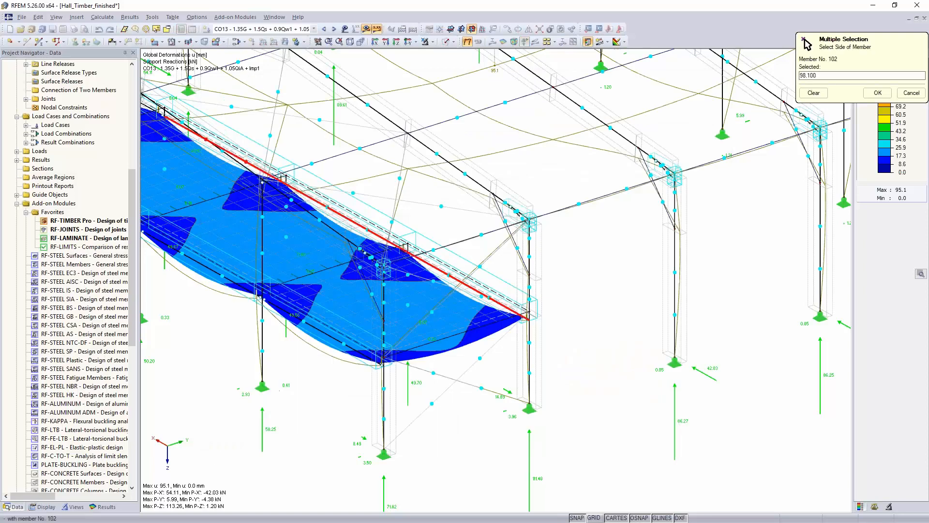
left_click(226, 150)
middle_click_drag(226, 150, 291, 155, "ctrl")
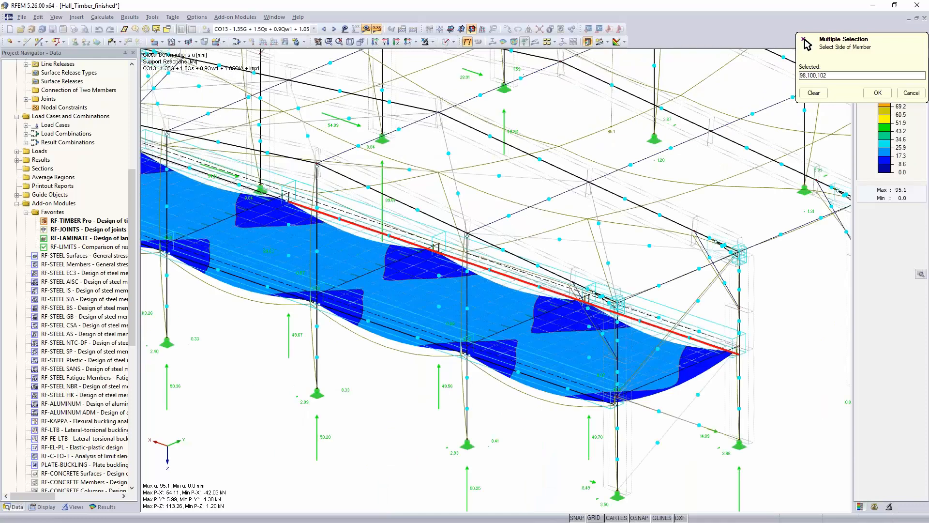
middle_click_drag(224, 175, 222, 178, "ctrl")
left_click(222, 179)
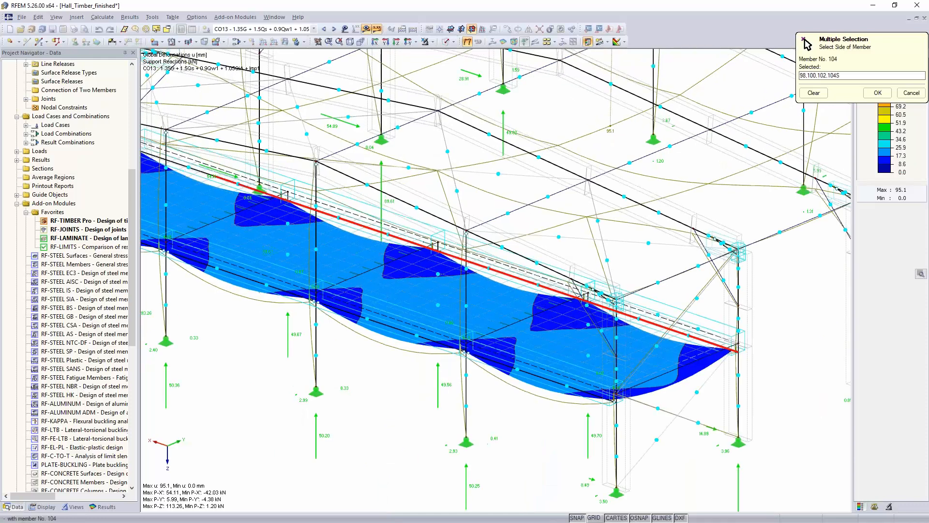
left_click(878, 93)
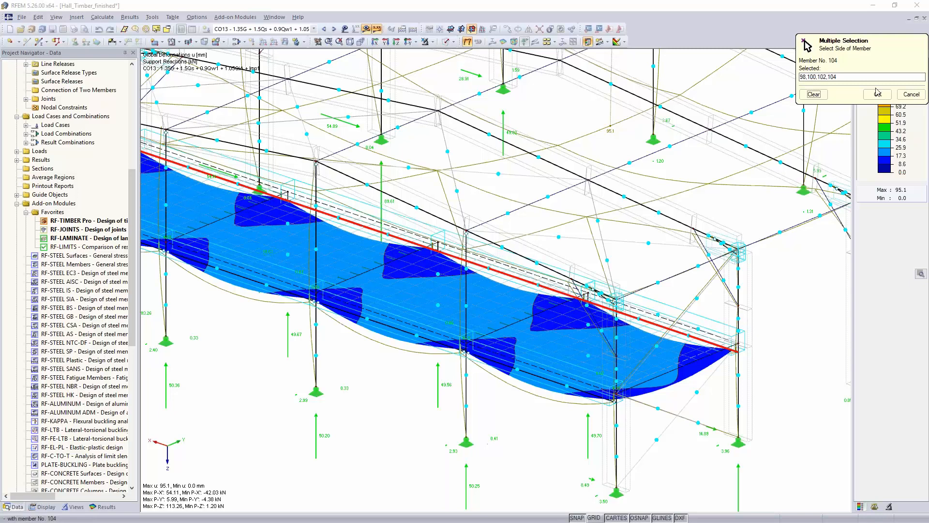
left_click(879, 93)
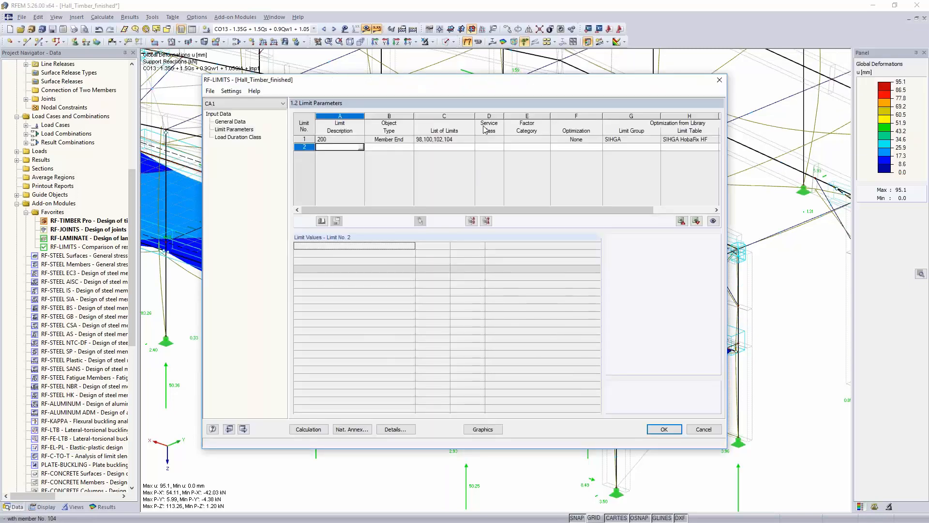
Set limit 1 to service class 1 and factor category Solid Timber, and select its optimization setting
left_click(500, 139)
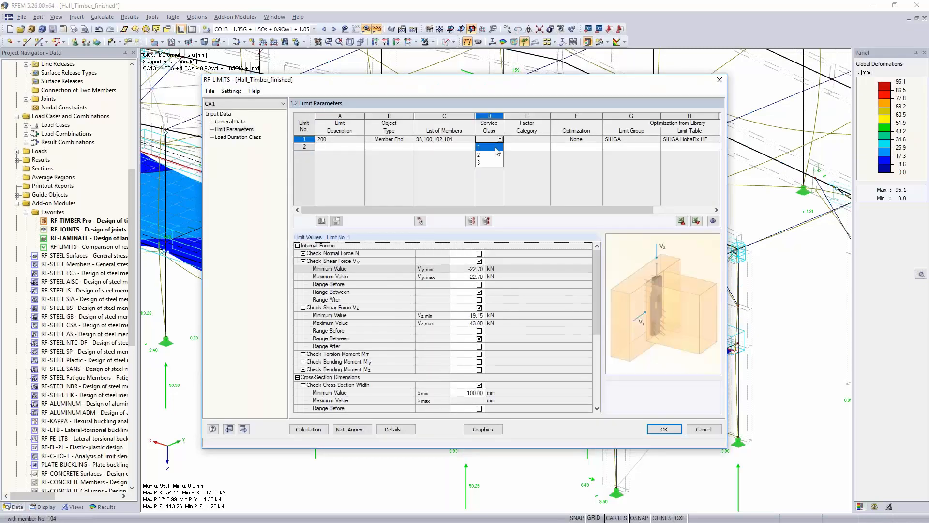
left_click(489, 147)
left_click(524, 140)
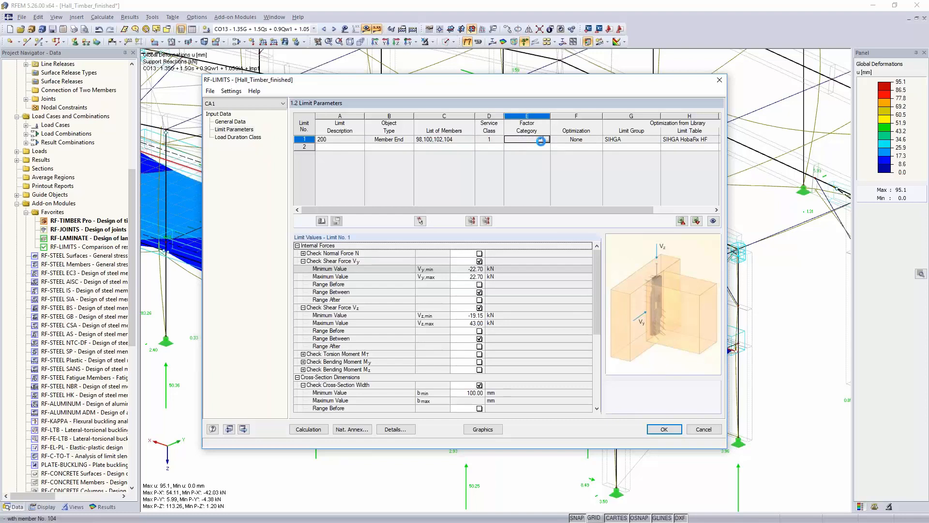
left_click(540, 139)
left_click(532, 147)
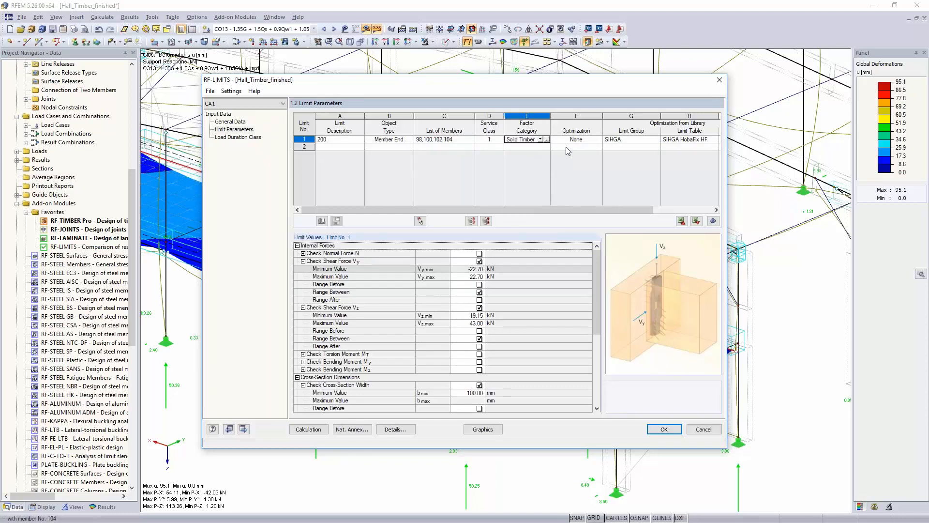
left_click(577, 140)
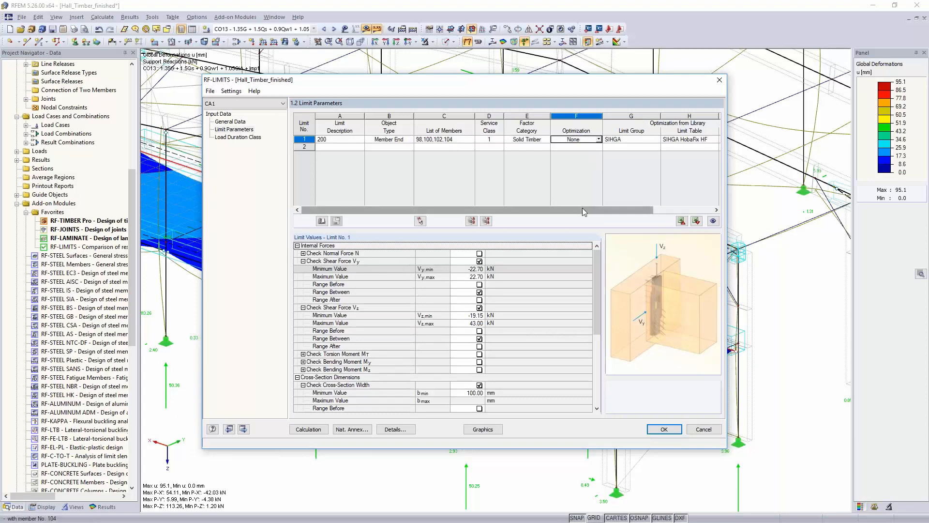
Review the remaining limit 1 parameters and the load duration classes, and run the RF-LIMITS calculation
left_click_drag(582, 210, 643, 210)
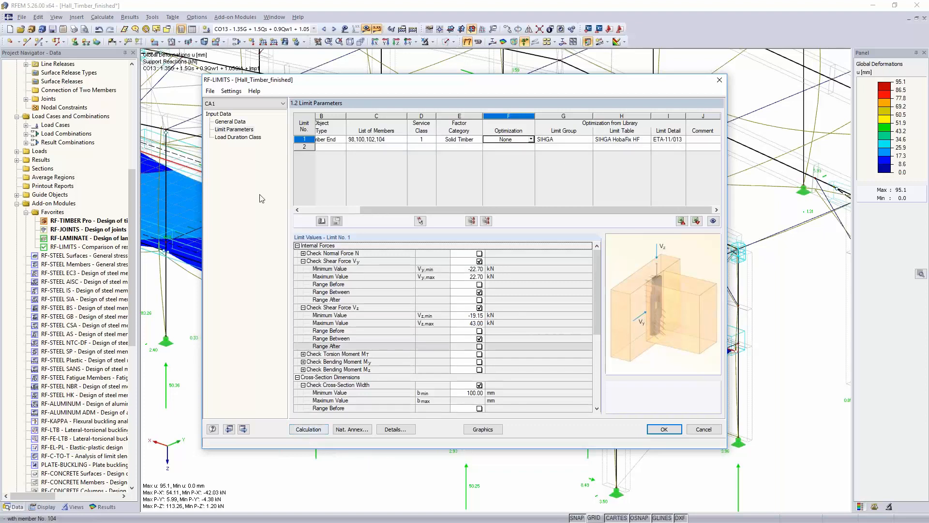
left_click(238, 138)
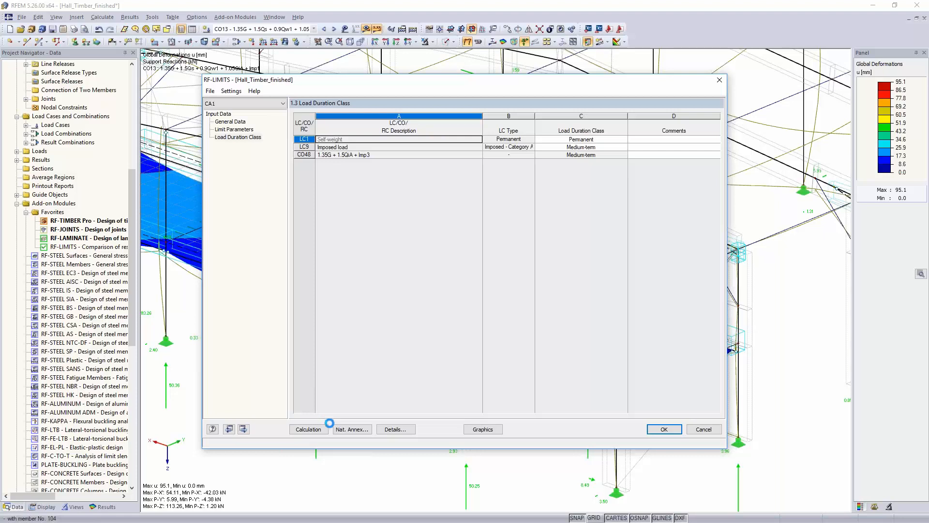
left_click(309, 429)
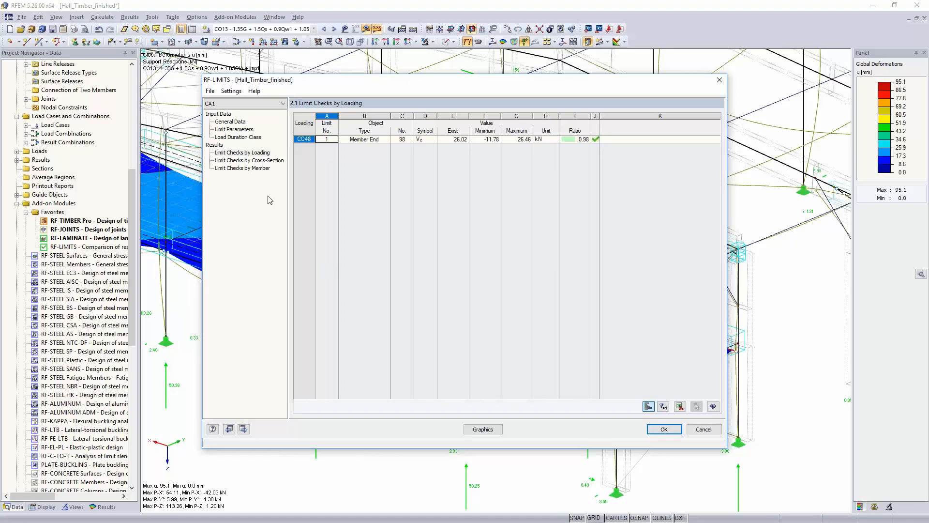
Examine the connector limit checks by cross-section, by member and by loading, returning to the cross-section results
left_click(256, 160)
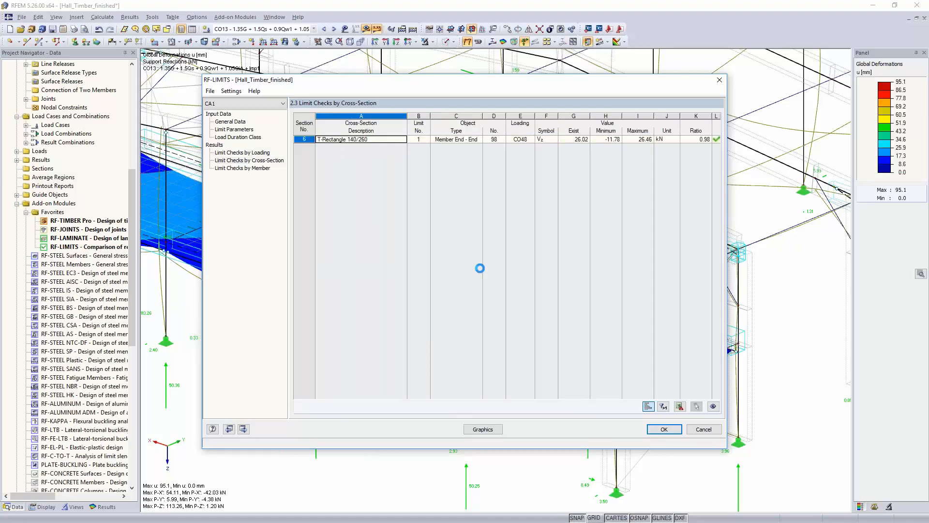
left_click(251, 162)
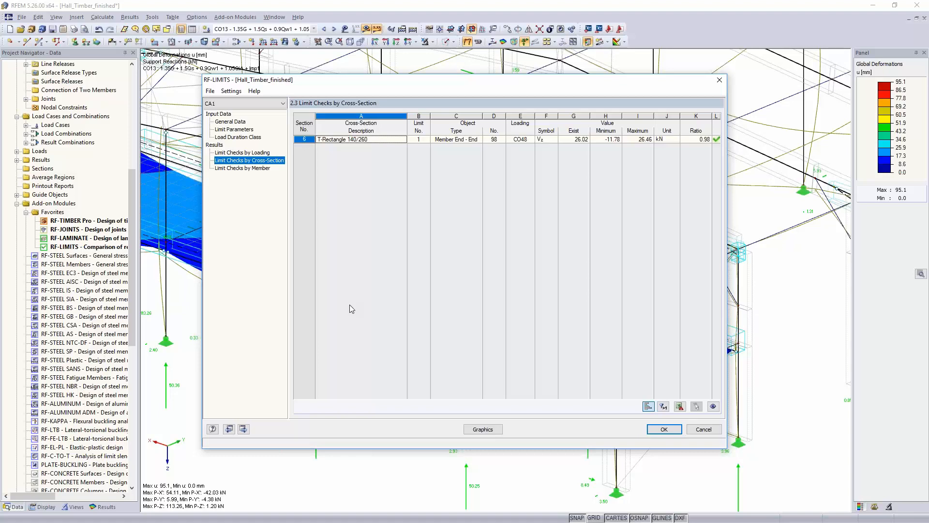
left_click(251, 168)
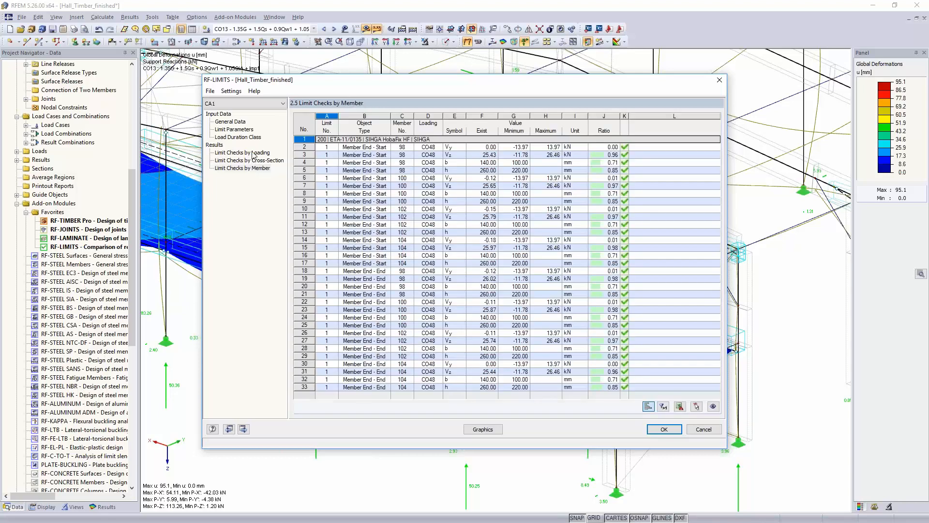
left_click(247, 153)
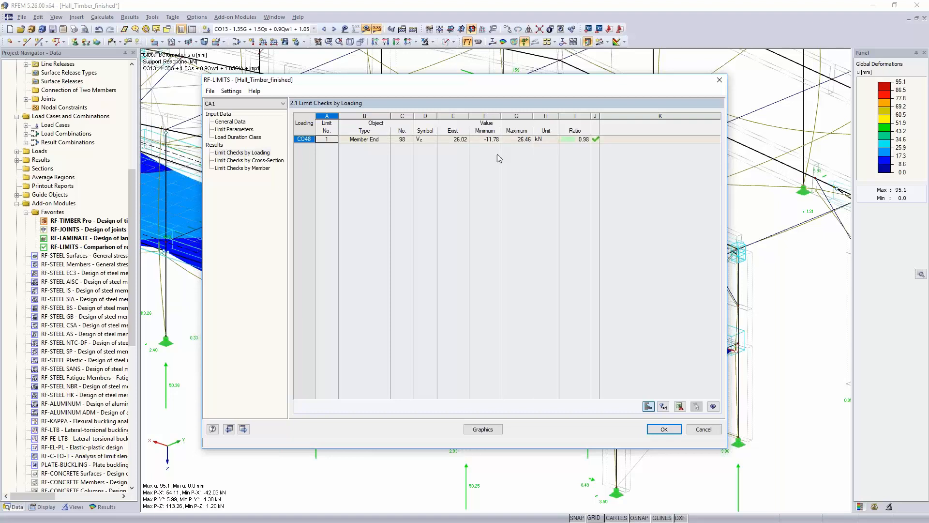
left_click(269, 161)
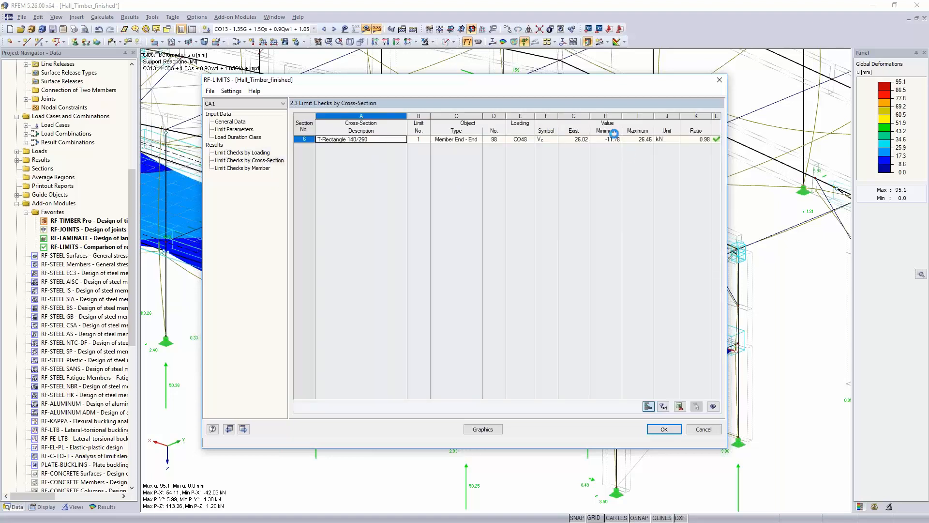
Inspect the existing shear force of the T-Rectangle 140/260 check beside the uncovered model, and close RF-LIMITS accepting the case
left_click(573, 140)
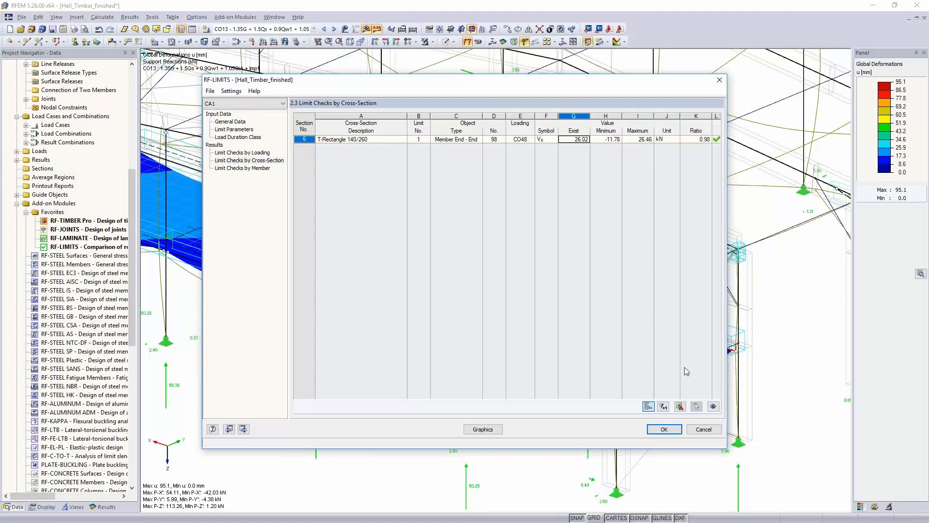
left_click_drag(614, 86, 351, 126)
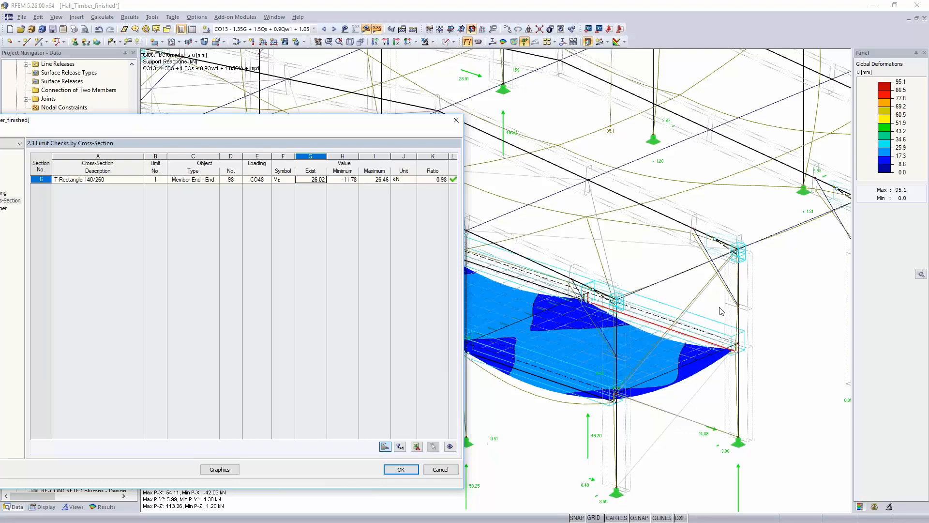
left_click(400, 469)
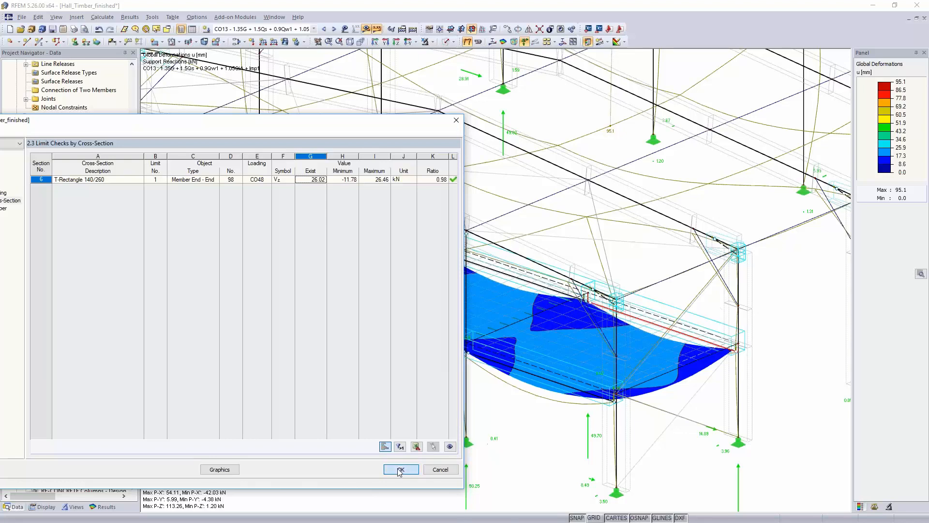